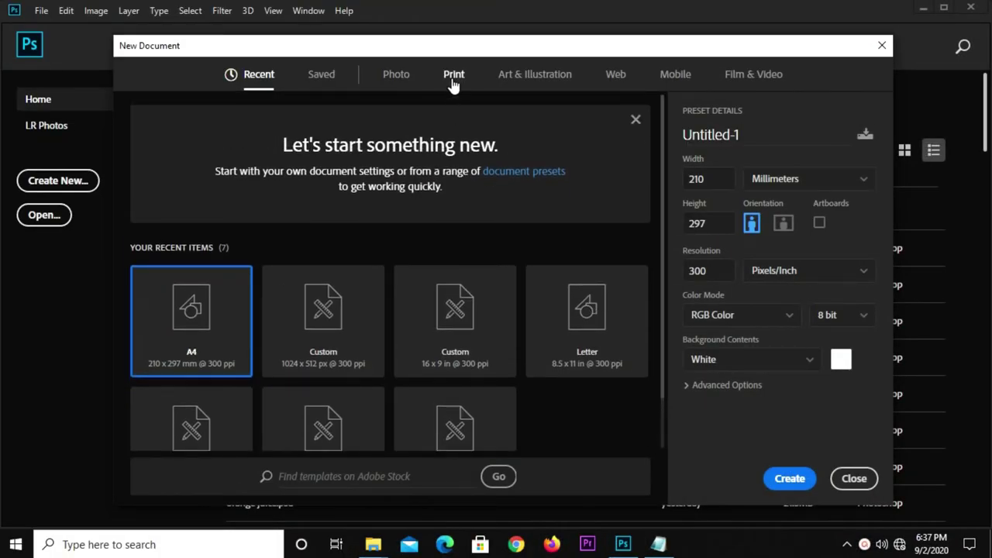
Create a blank A4 document from the Print presets: 210 x 297 mm at 300 ppi.
{"action": "left_click", "coordinate": [457, 74]}
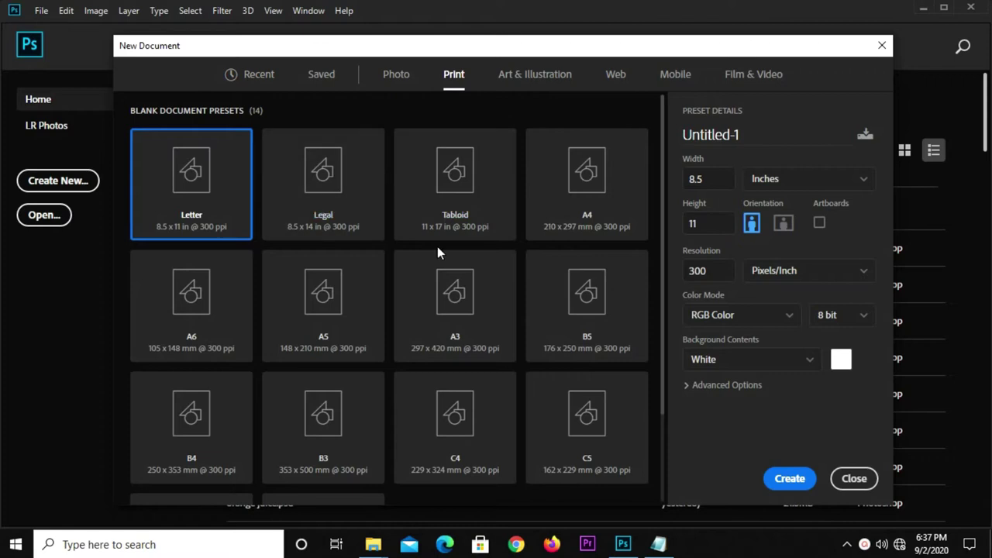
{"action": "left_click", "coordinate": [583, 219]}
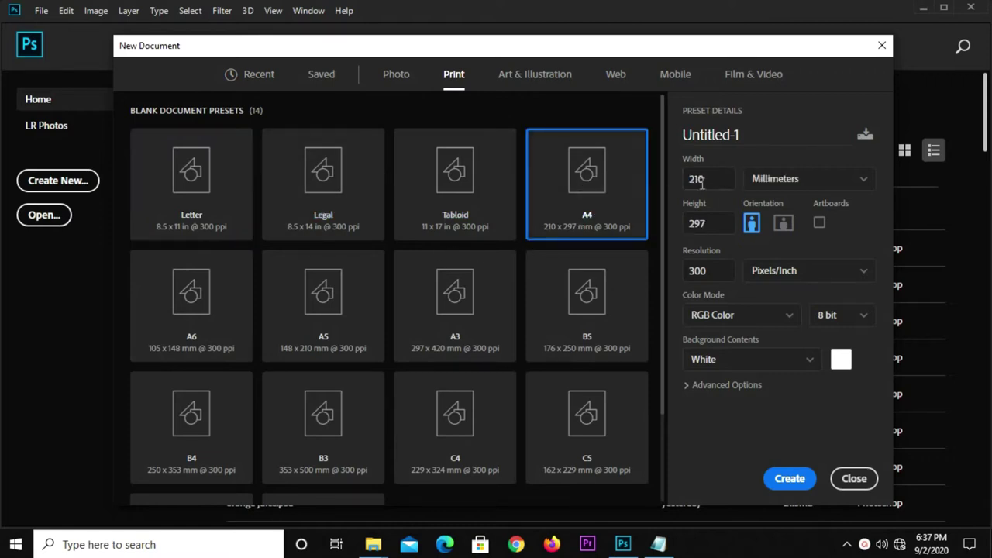
{"action": "left_click_drag", "start_coordinate": [710, 270], "coordinate": [684, 271]}
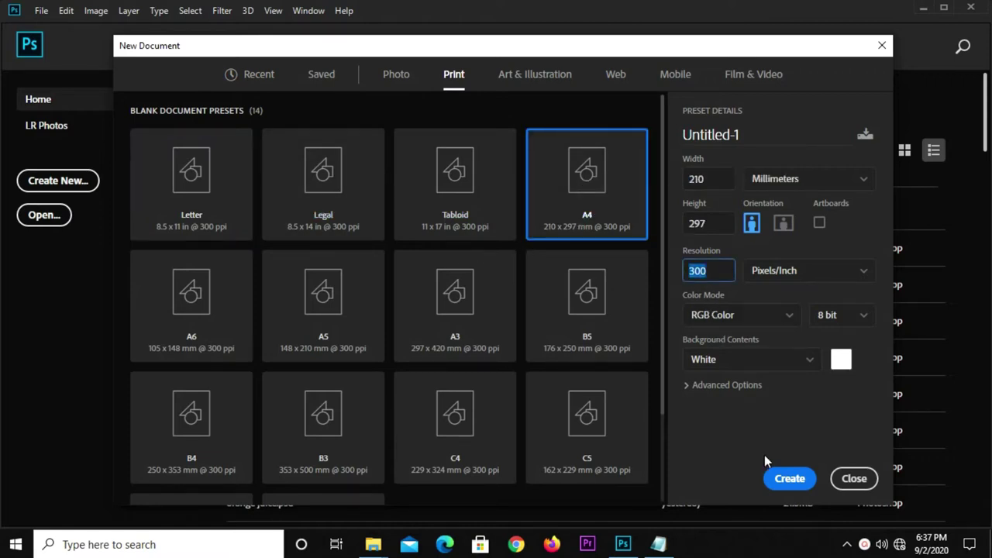
{"action": "left_click", "coordinate": [790, 478]}
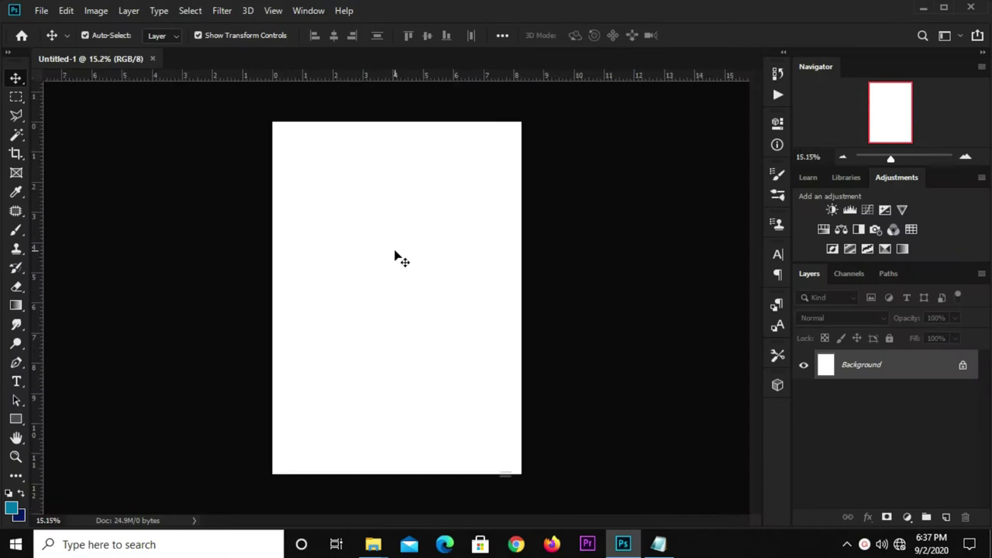
Add a Solid Color fill layer in navy 001856, copying the hex code from the notes.
{"action": "scroll", "coordinate": [431, 267], "scroll_direction": "down", "scroll_amount": 1}
{"action": "left_click", "coordinate": [907, 517]}
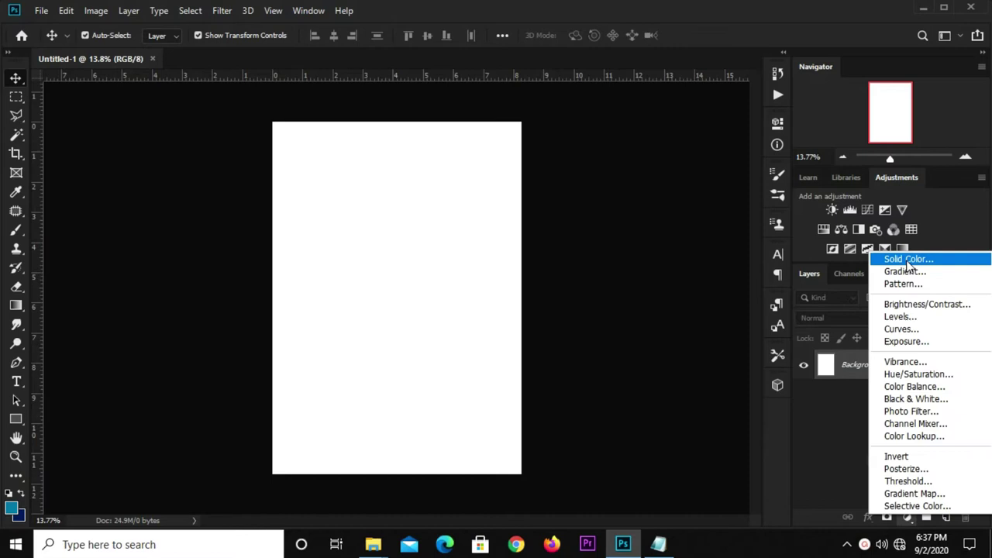
{"action": "left_click", "coordinate": [904, 258]}
{"action": "left_click", "coordinate": [657, 544]}
{"action": "left_click_drag", "start_coordinate": [587, 310], "coordinate": [618, 309]}
{"action": "key", "text": "Left"}
{"action": "double_click", "coordinate": [594, 312]}
{"action": "right_click", "coordinate": [607, 310]}
{"action": "left_click", "coordinate": [643, 352]}
{"action": "left_click", "coordinate": [554, 251]}
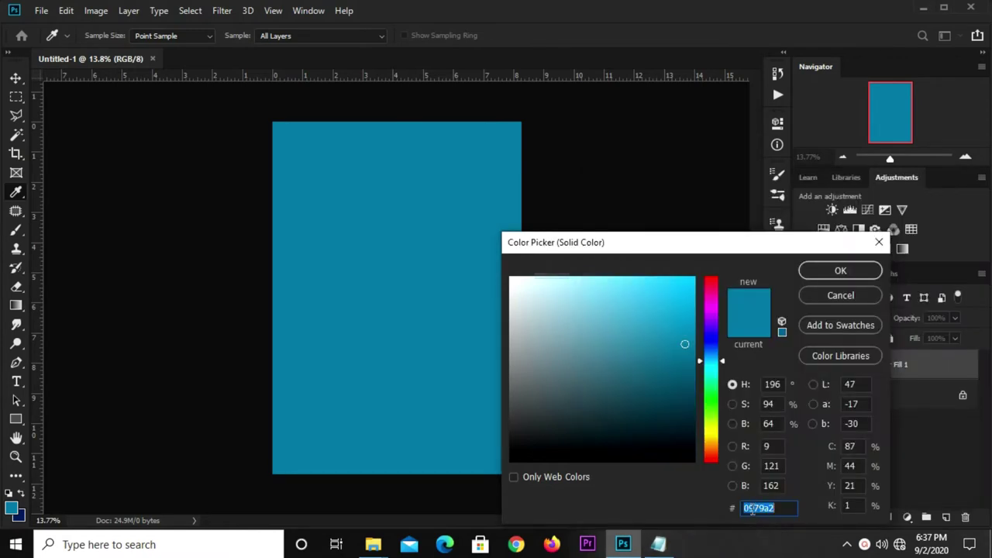
{"action": "key", "text": "ctrl+v"}
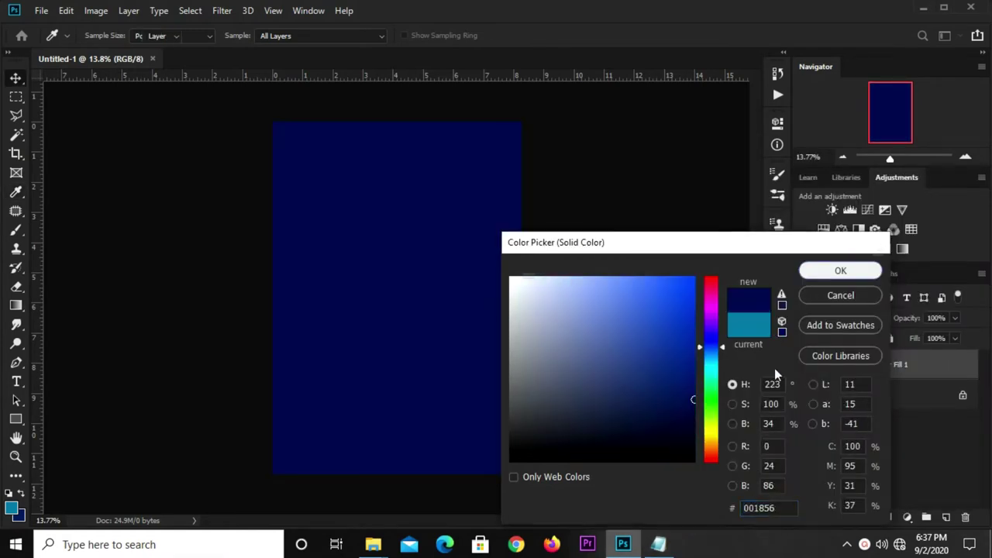
{"action": "left_click", "coordinate": [813, 271]}
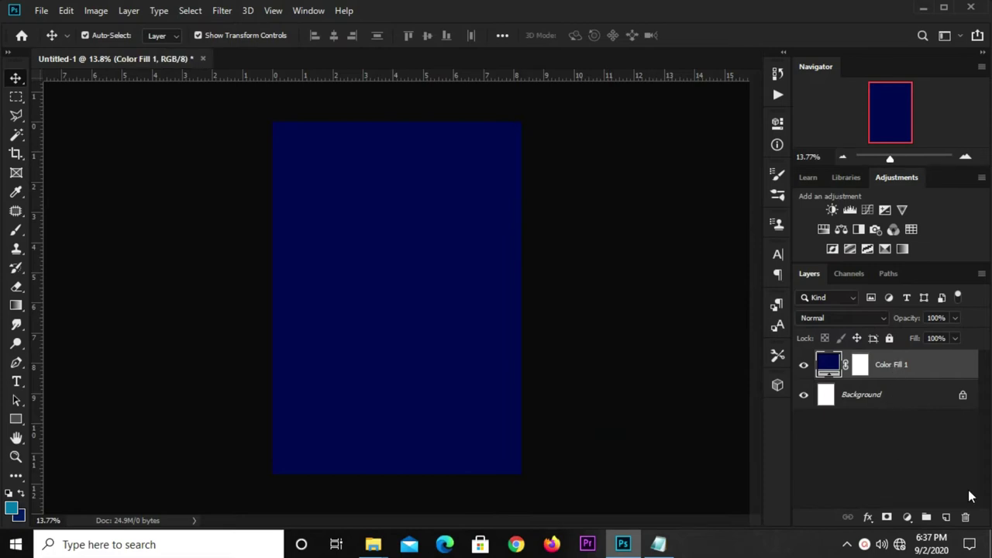
Add a new empty layer above the fill and select the Brush Tool.
{"action": "left_click", "coordinate": [945, 517]}
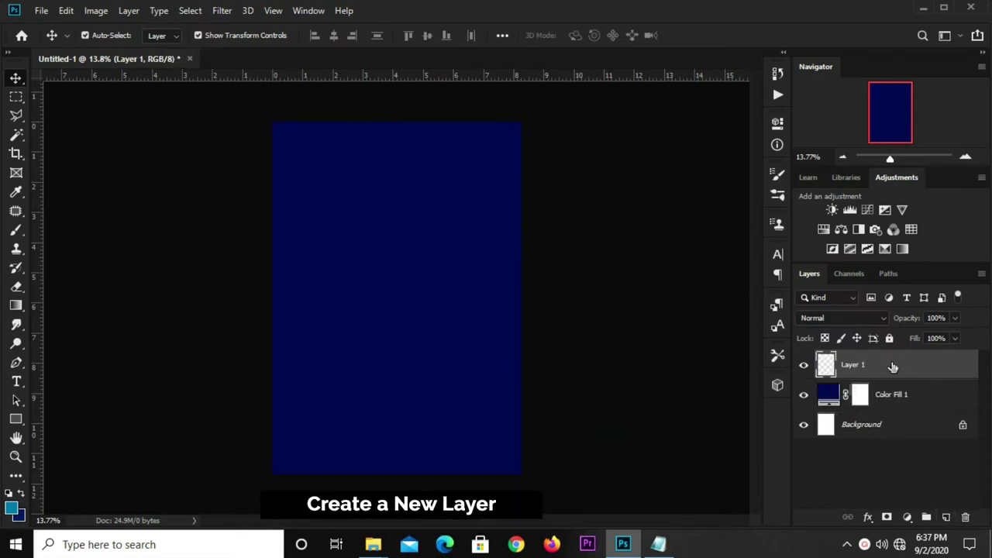
{"action": "right_click", "coordinate": [16, 230]}
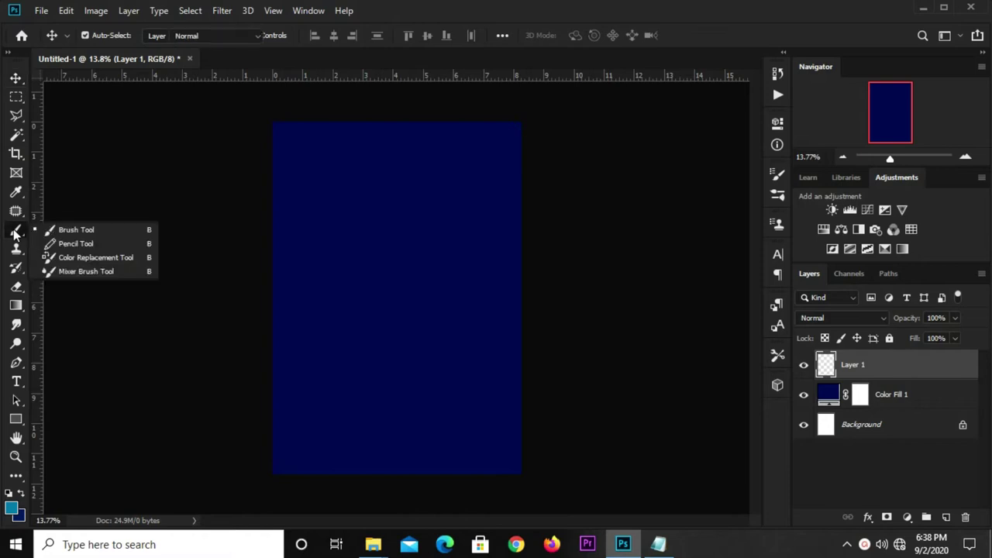
{"action": "left_click", "coordinate": [73, 229]}
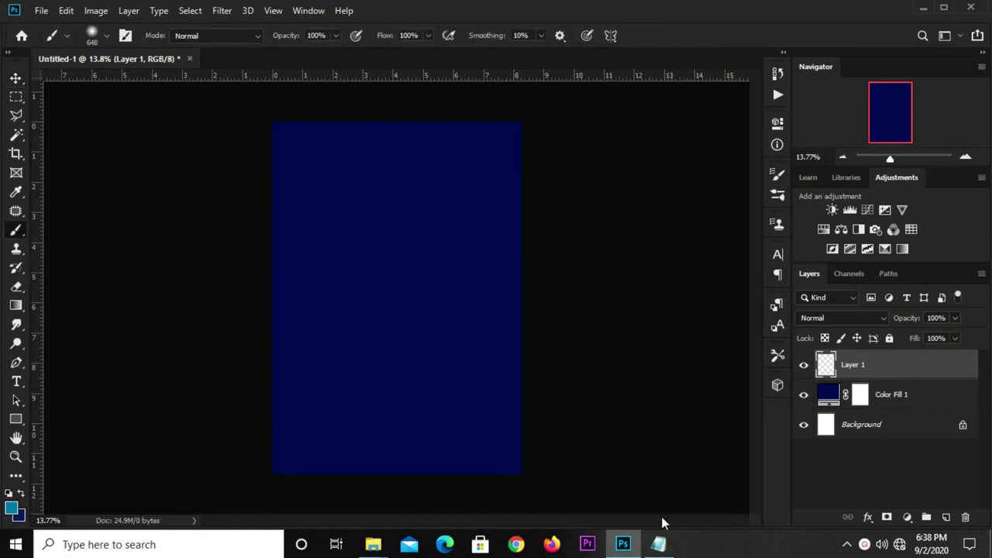
Set the foreground colour to cyan 0fbad6, copying the code from the notes.
{"action": "left_click", "coordinate": [658, 544]}
{"action": "double_click", "coordinate": [612, 338]}
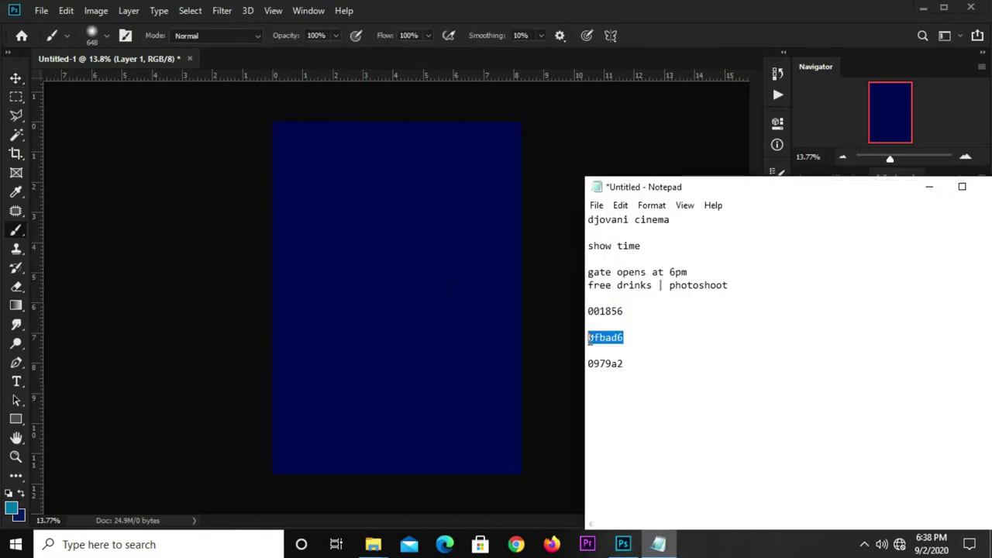
{"action": "right_click", "coordinate": [601, 339]}
{"action": "left_click", "coordinate": [656, 165]}
{"action": "left_click", "coordinate": [14, 512]}
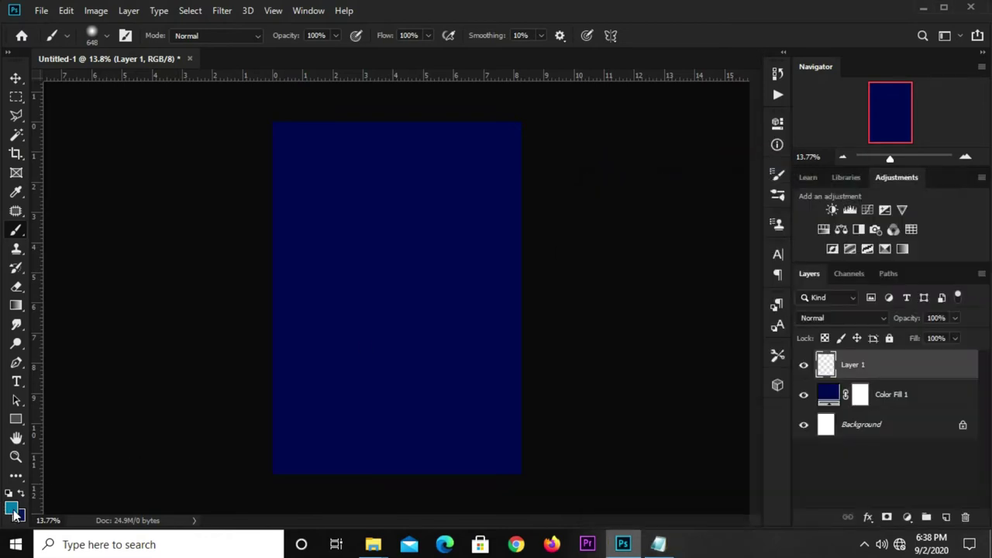
{"action": "left_click", "coordinate": [13, 512]}
{"action": "left_click", "coordinate": [777, 508]}
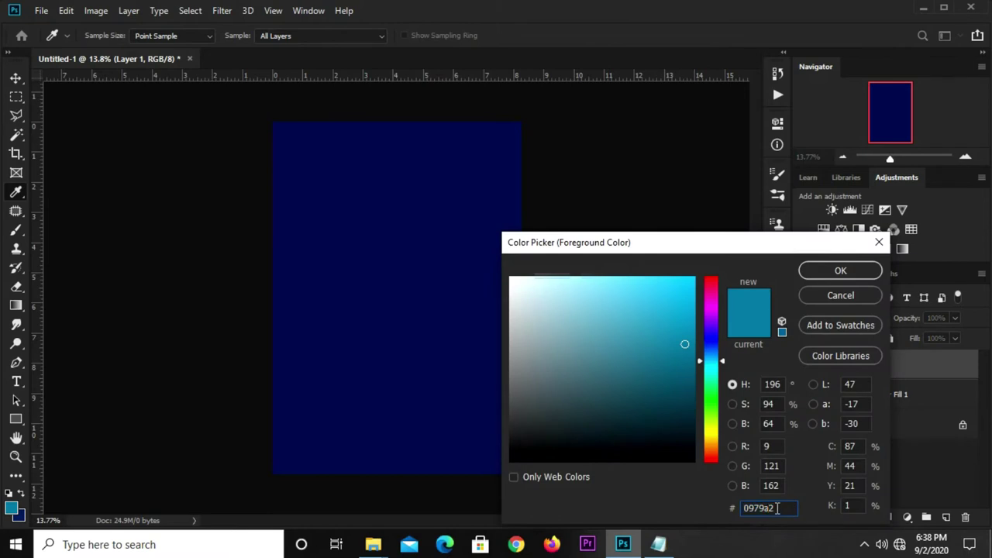
{"action": "key", "text": "ctrl+v"}
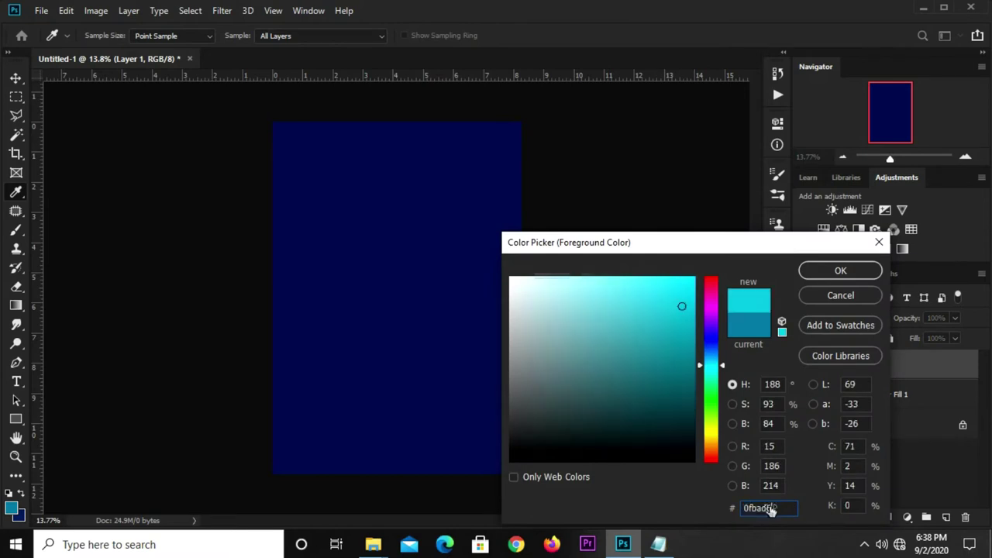
{"action": "left_click", "coordinate": [840, 270]}
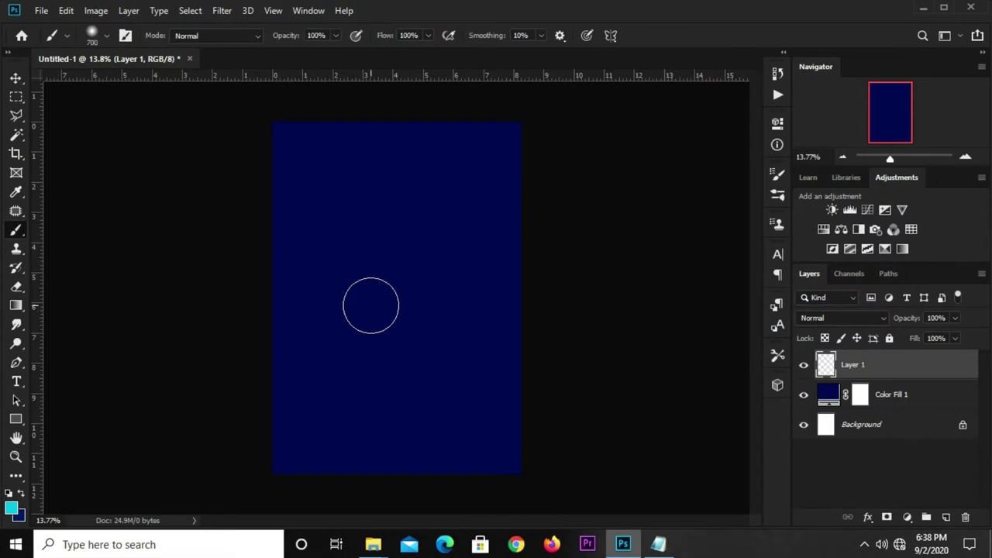
Enlarge the brush to size 3000 and paint a soft cyan glow at the page centre.
{"action": "key", "text": "bracketright"}
{"action": "key", "text": "bracketright"}
{"action": "key", "text": "bracketright"}
{"action": "key", "text": "bracketright"}
{"action": "key", "text": "bracketright"}
{"action": "key", "text": "bracketright"}
{"action": "key", "text": "bracketright"}
{"action": "key", "text": "bracketright"}
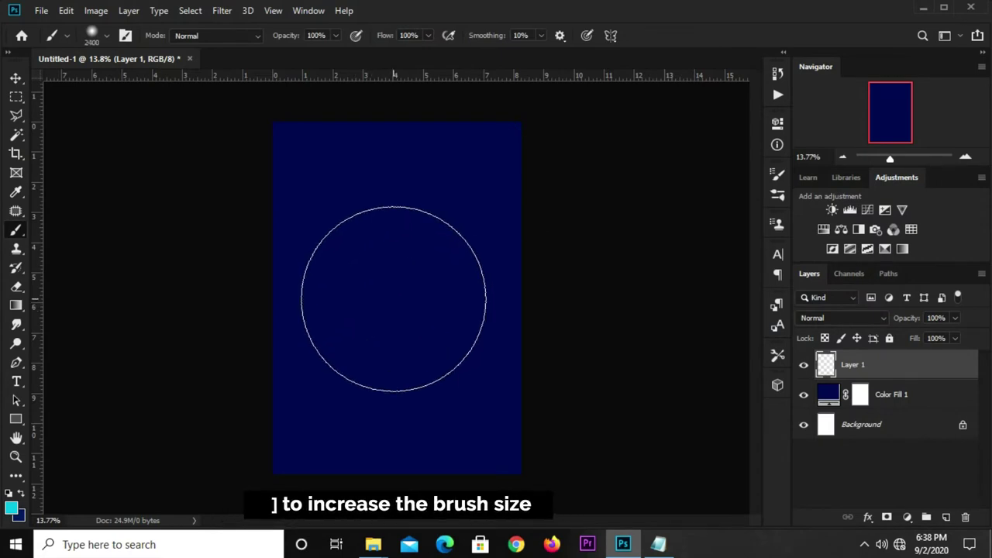
{"action": "key", "text": "bracketright"}
{"action": "key", "text": "bracketright"}
{"action": "key", "text": "bracketright"}
{"action": "key", "text": "bracketright"}
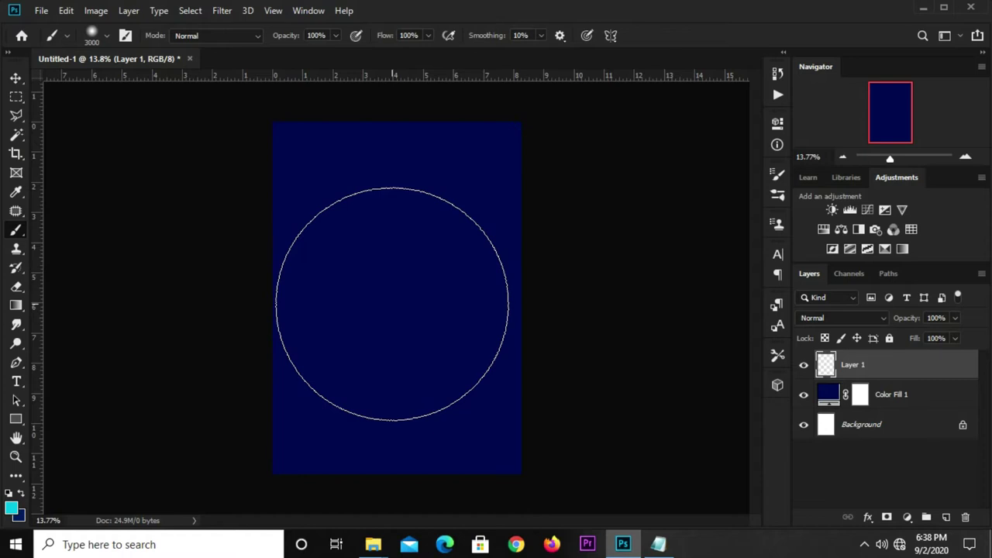
{"action": "key", "text": "bracketright"}
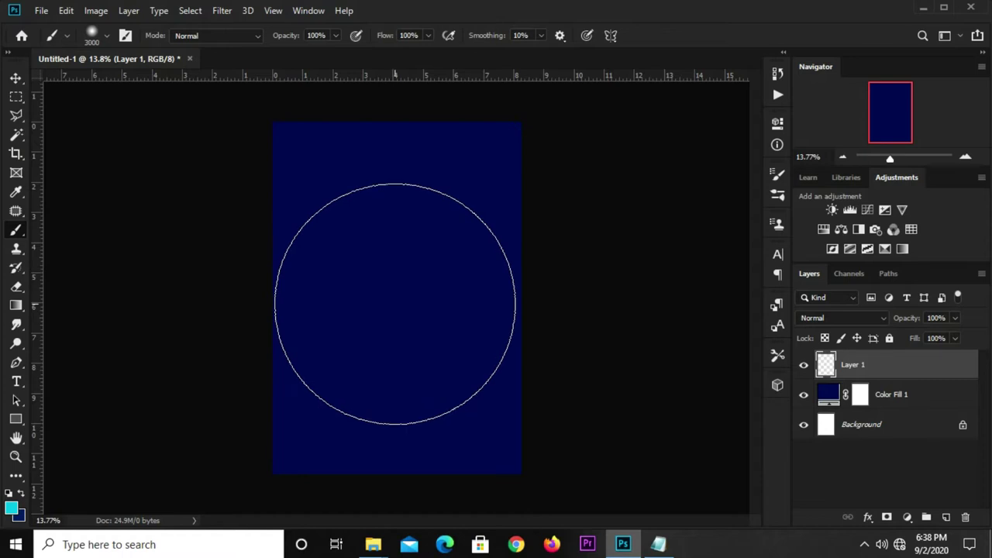
{"action": "left_click", "coordinate": [396, 298]}
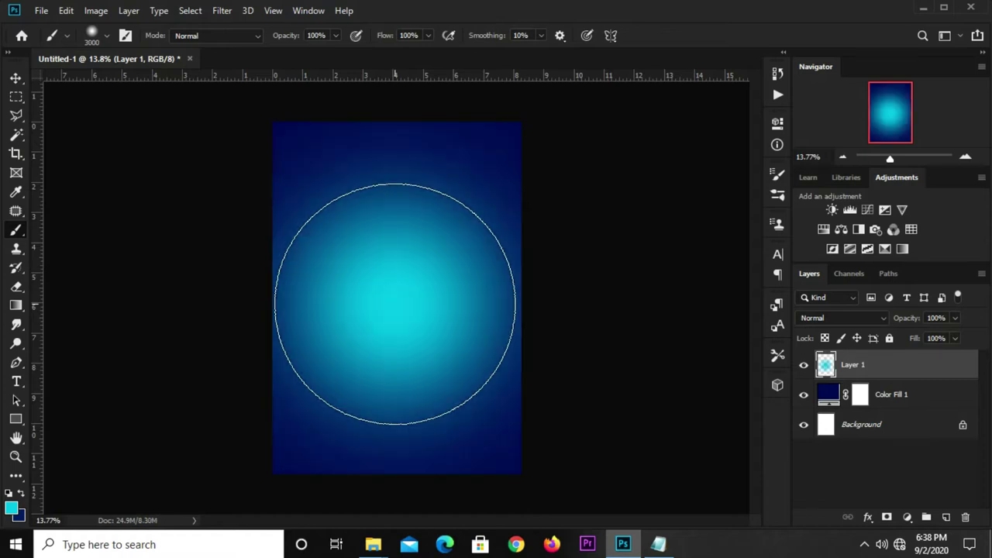
{"action": "key", "text": "ctrl+d"}
With the Move Tool active, set Layer 1 to Lighter Color blending at 93% opacity.
{"action": "left_click", "coordinate": [15, 77]}
{"action": "left_click", "coordinate": [46, 77]}
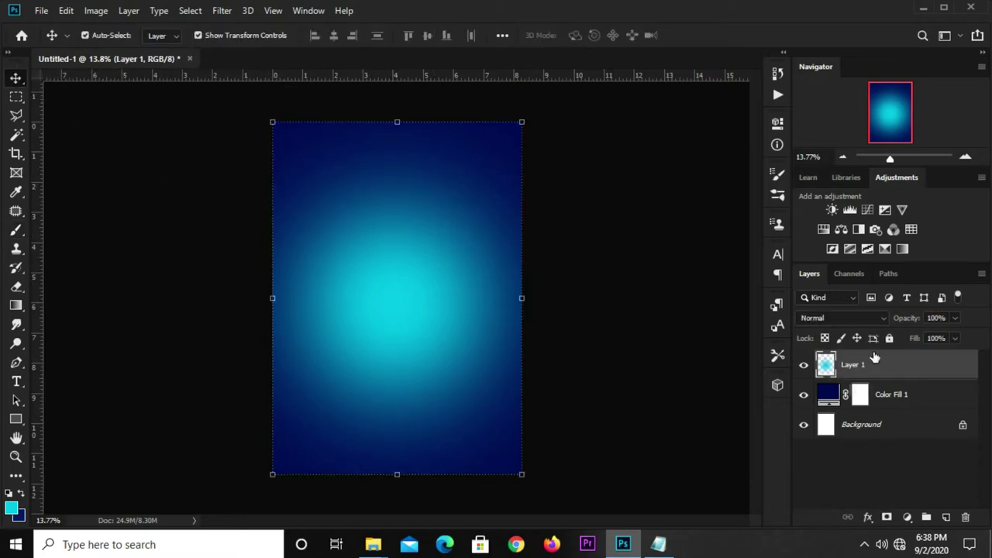
{"action": "left_click", "coordinate": [859, 319]}
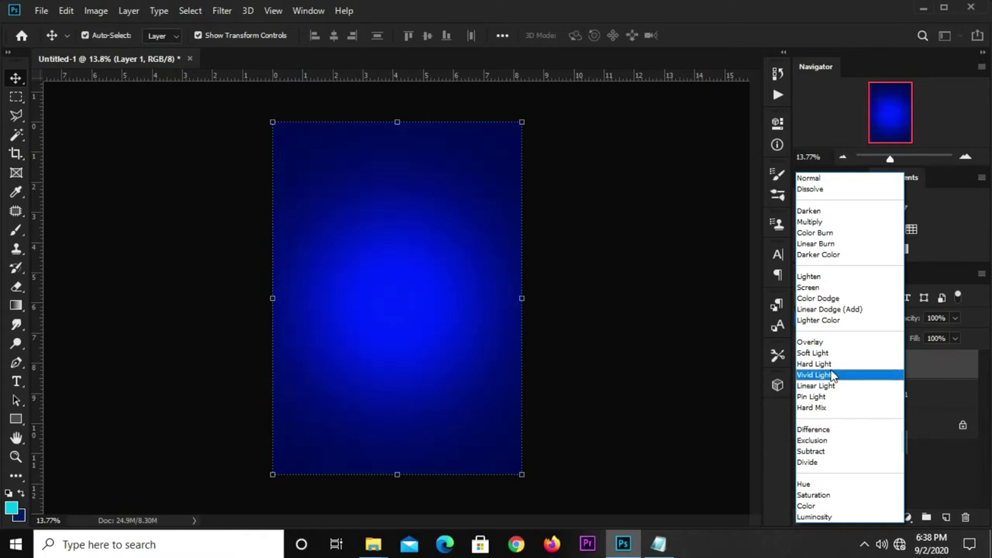
{"action": "left_click", "coordinate": [831, 321]}
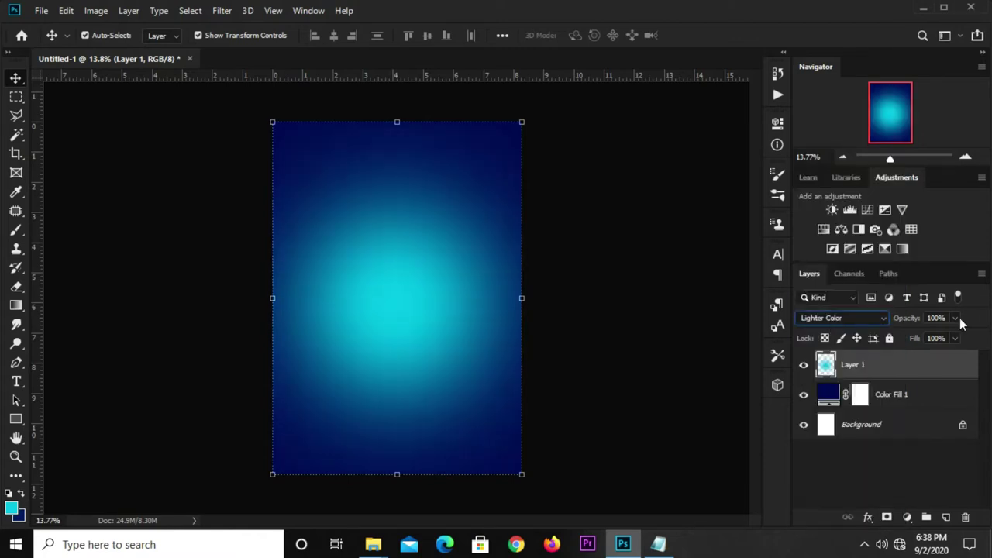
{"action": "left_click_drag", "start_coordinate": [955, 338], "coordinate": [952, 339]}
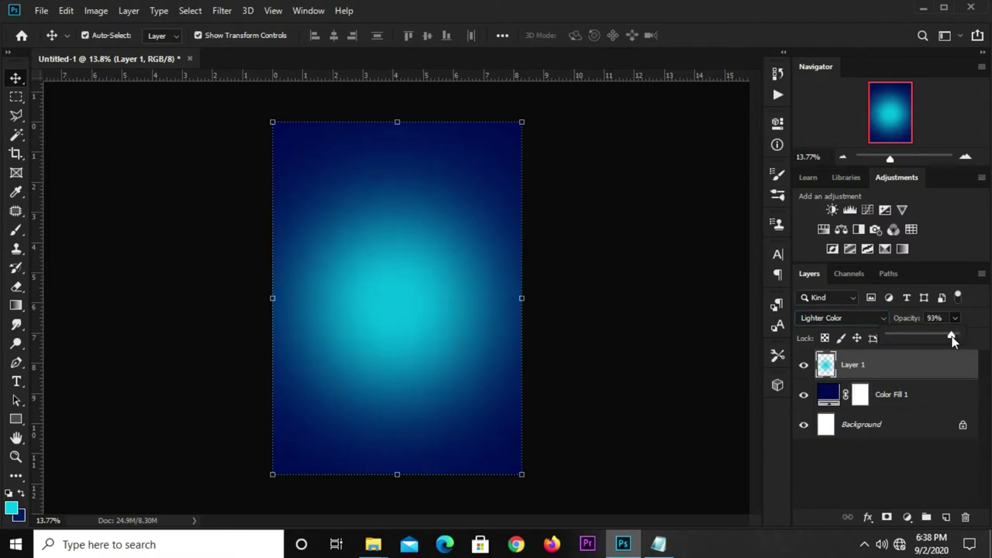
{"action": "left_click", "coordinate": [620, 290]}
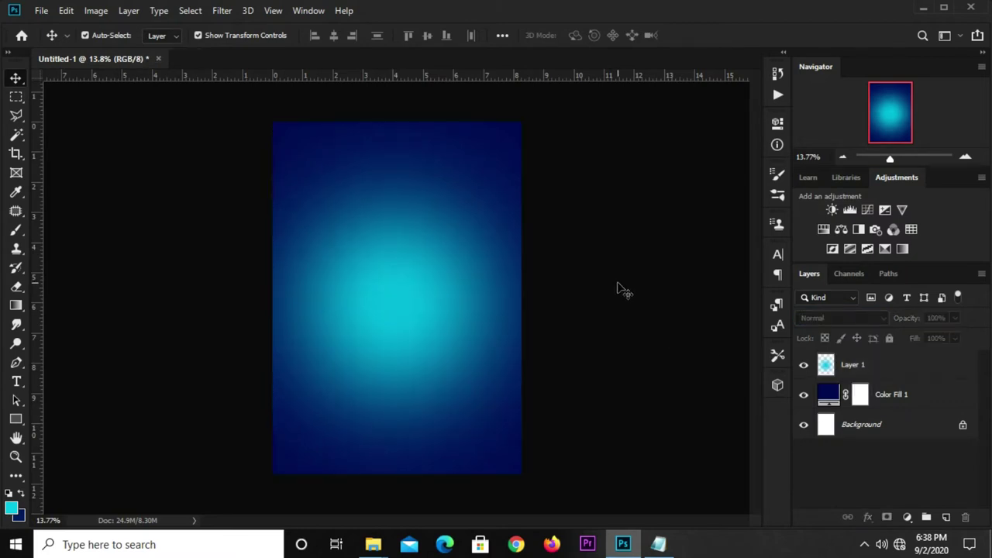
Open showtime resources.psd, hide the 3D glasses and select the popcorn bucket layer.
{"action": "left_click", "coordinate": [42, 12]}
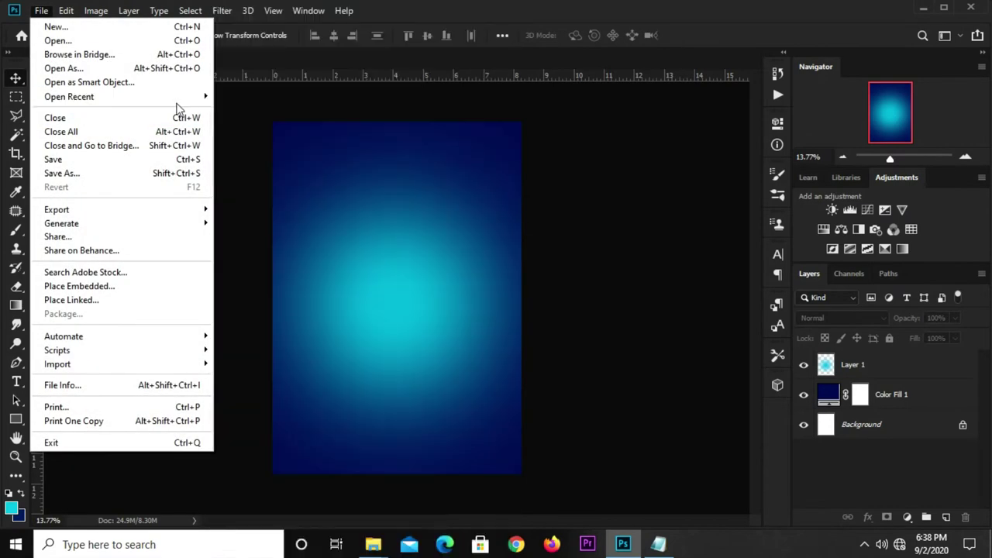
{"action": "mouse_move", "coordinate": [69, 96]}
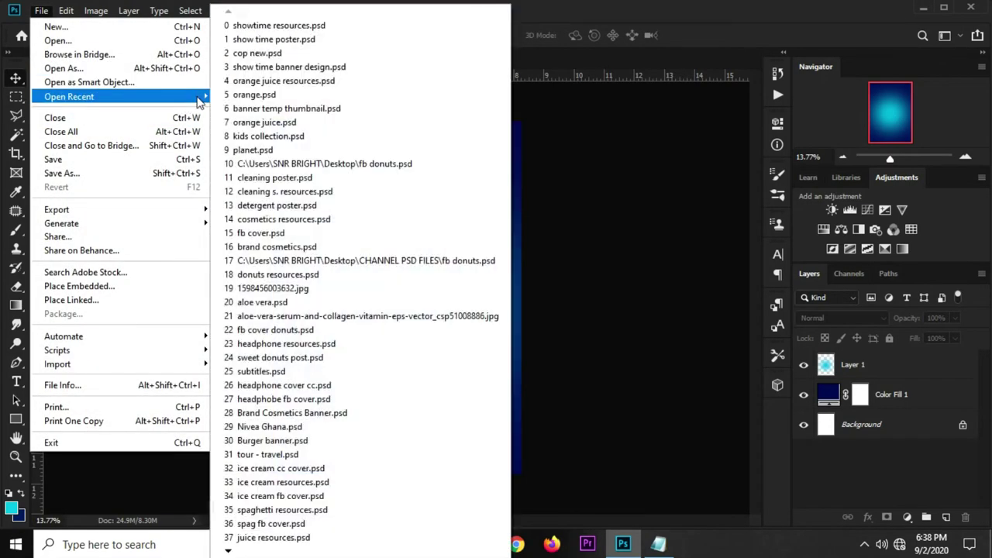
{"action": "left_click", "coordinate": [268, 25]}
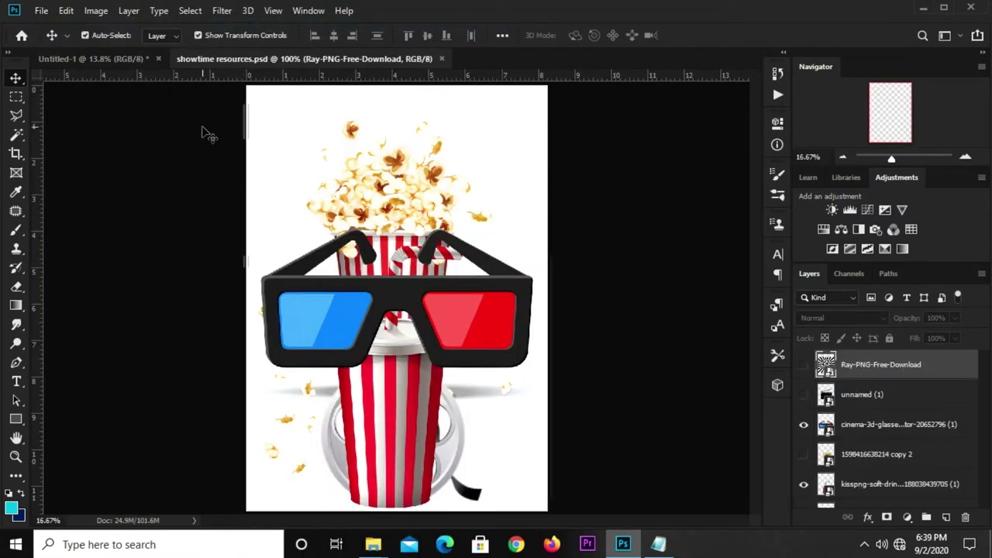
{"action": "left_click", "coordinate": [397, 207]}
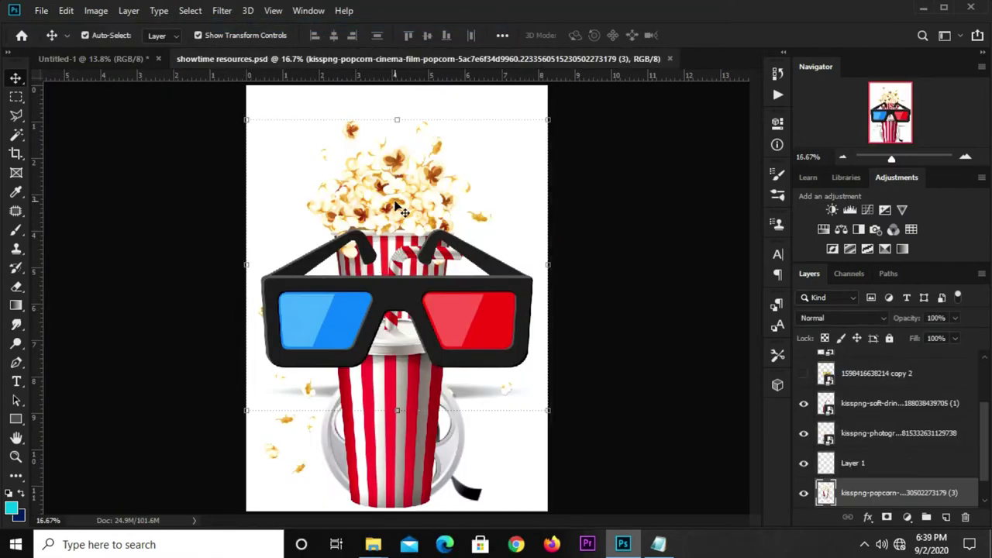
{"action": "left_click", "coordinate": [463, 331]}
{"action": "left_click", "coordinate": [804, 365]}
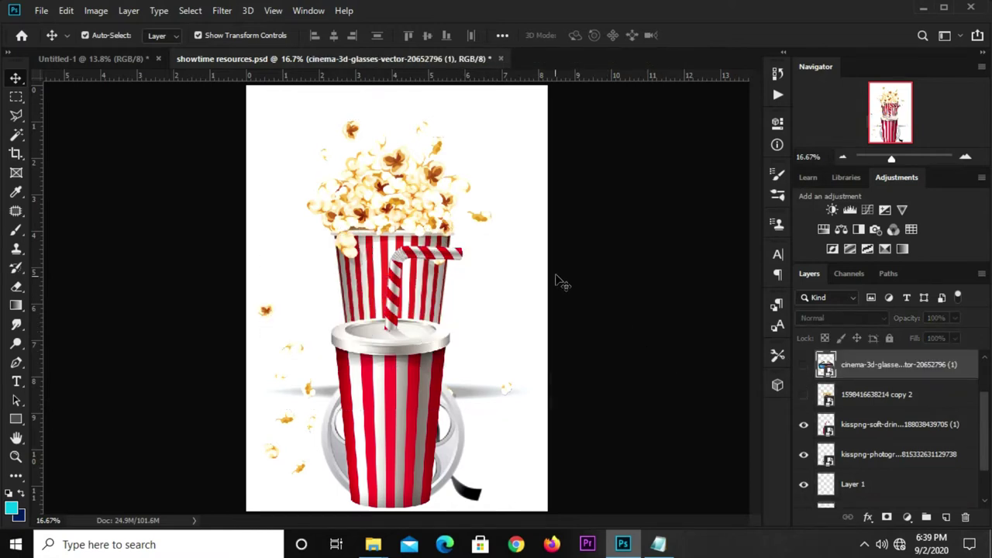
{"action": "left_click", "coordinate": [397, 207], "text": "ctrl"}
{"action": "left_click_drag", "start_coordinate": [396, 207], "coordinate": [366, 193]}
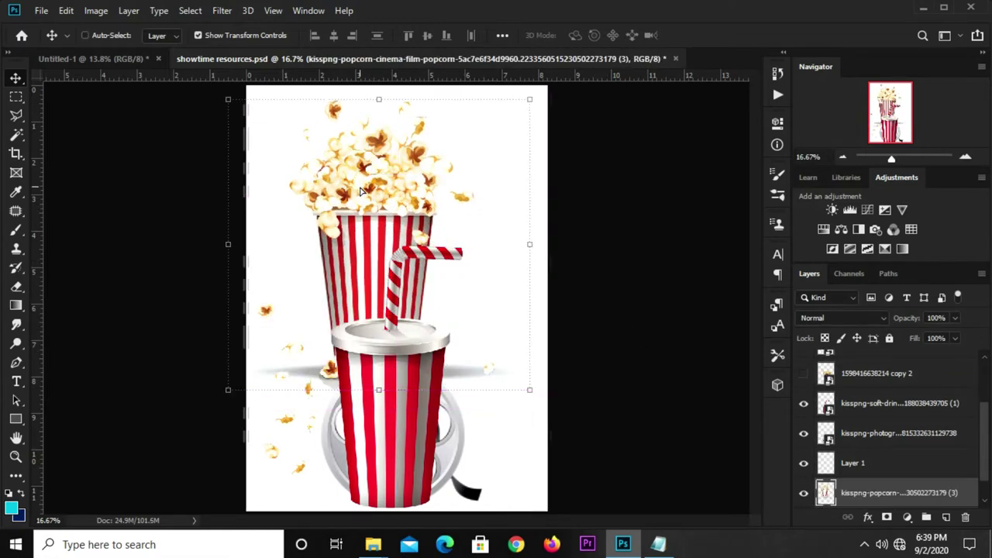
Paste the popcorn bucket into Untitled-1, scale it to about 80% and centre it on the glow.
{"action": "left_click", "coordinate": [122, 59]}
{"action": "key", "text": "ctrl+v"}
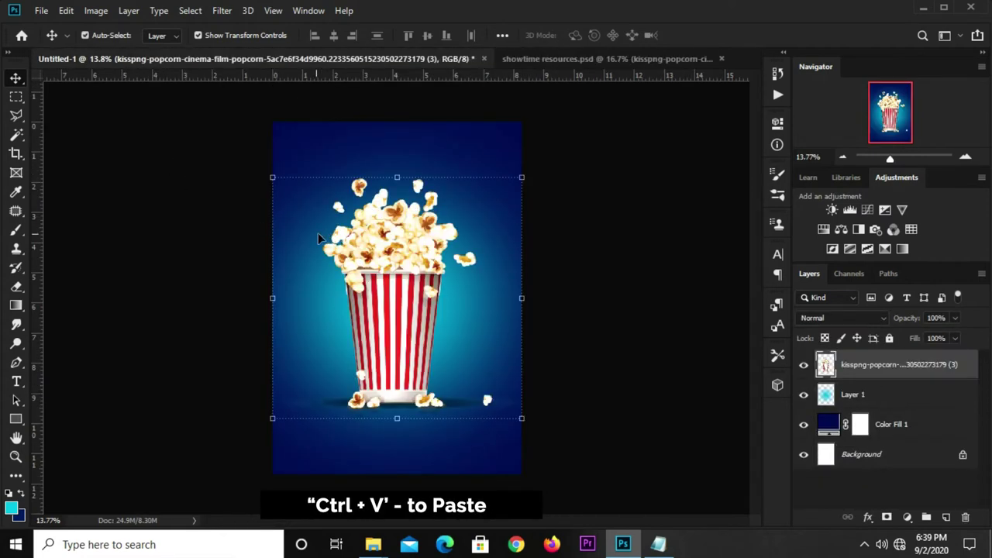
{"action": "key", "text": "ctrl+t"}
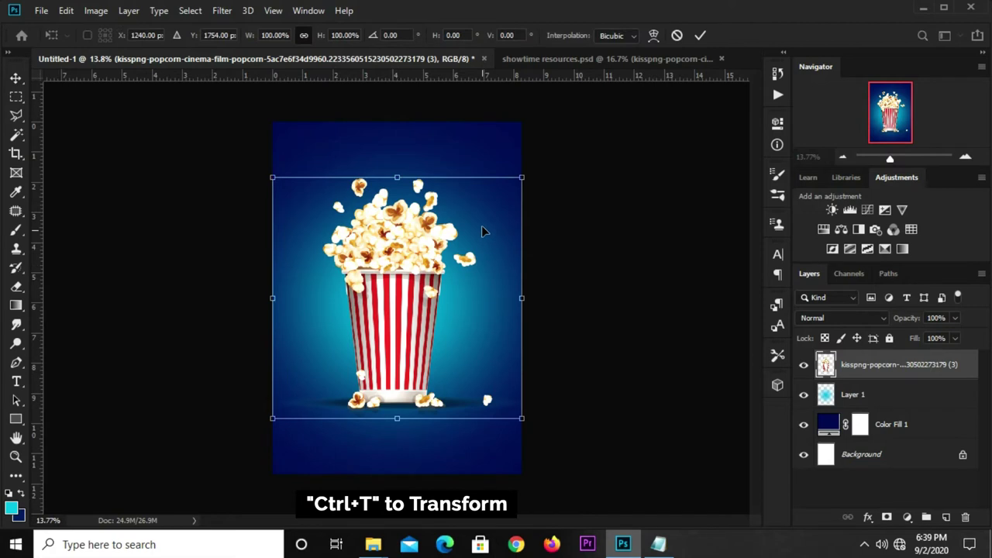
{"action": "left_click_drag", "start_coordinate": [523, 176], "coordinate": [471, 225]}
{"action": "left_click_drag", "start_coordinate": [379, 343], "coordinate": [396, 332]}
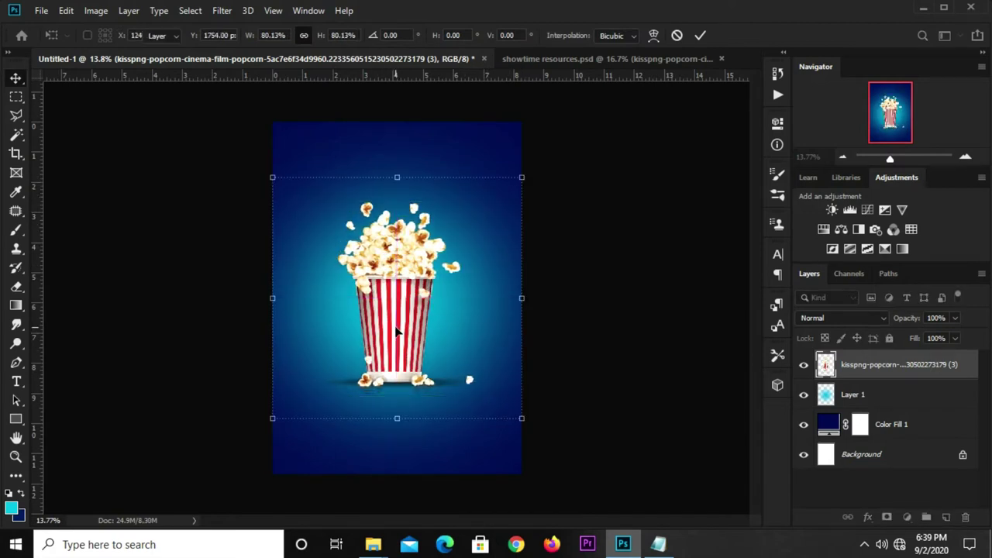
{"action": "key", "text": "Return"}
{"action": "left_click_drag", "start_coordinate": [395, 322], "coordinate": [399, 321]}
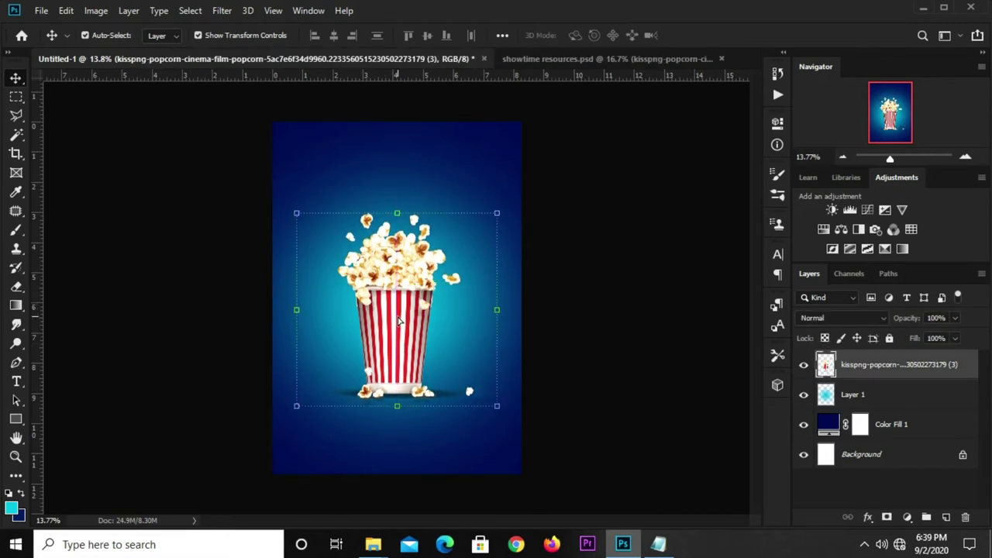
{"action": "left_click", "coordinate": [657, 297]}
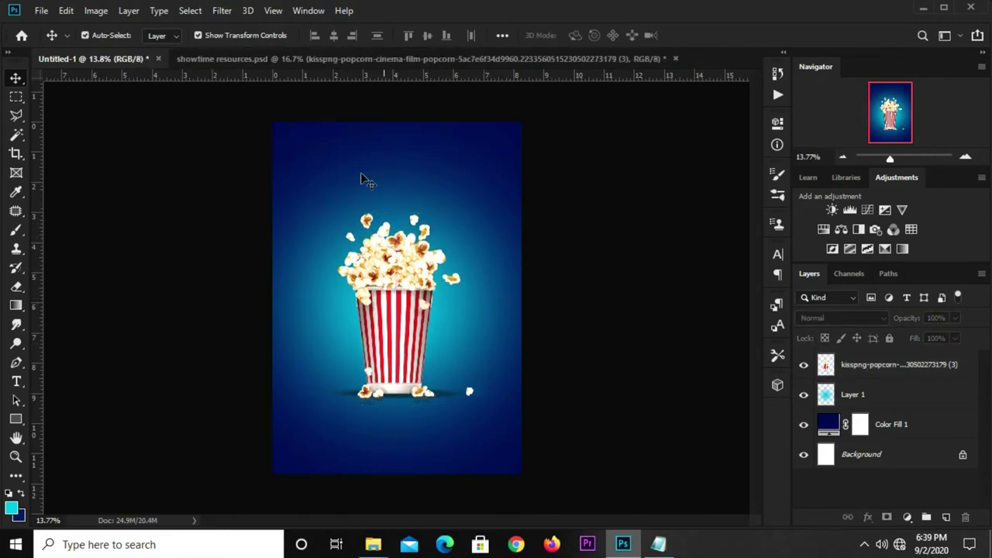
Bring the soft-drink cup layer from showtime resources into the poster.
{"action": "left_click", "coordinate": [300, 59]}
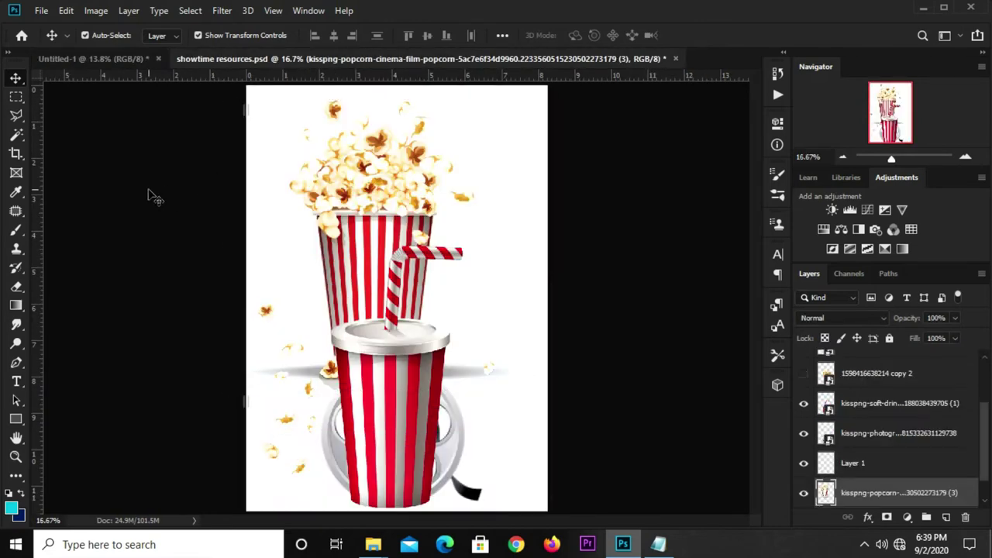
{"action": "left_click", "coordinate": [379, 379]}
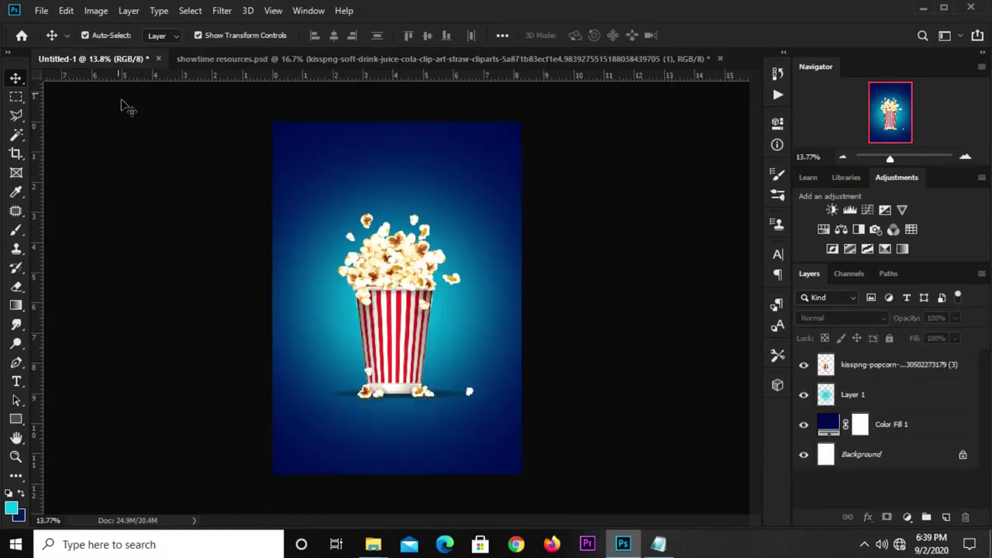
{"action": "left_click_drag", "start_coordinate": [123, 62], "coordinate": [329, 198]}
{"action": "right_click", "coordinate": [389, 283]}
{"action": "left_click", "coordinate": [390, 188]}
Flip the cup horizontally, shrink it, and place it left of and behind the popcorn.
{"action": "key", "text": "ctrl+t"}
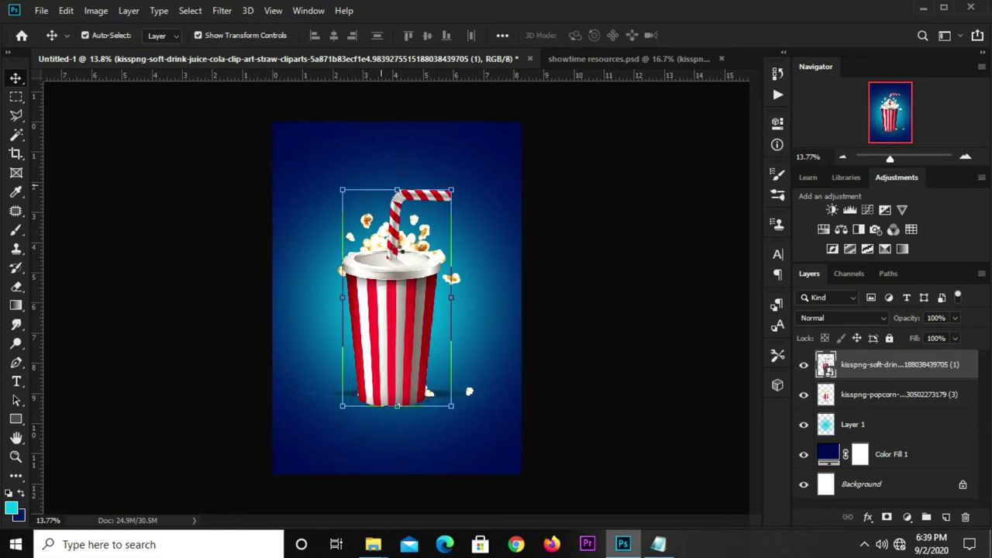
{"action": "key", "text": "ctrl+t"}
{"action": "right_click", "coordinate": [400, 251]}
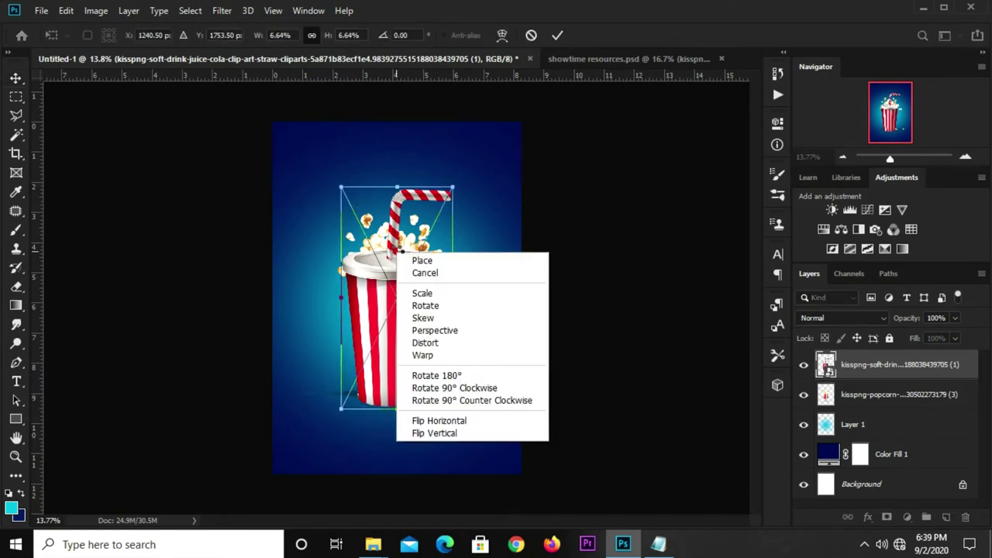
{"action": "left_click", "coordinate": [430, 421]}
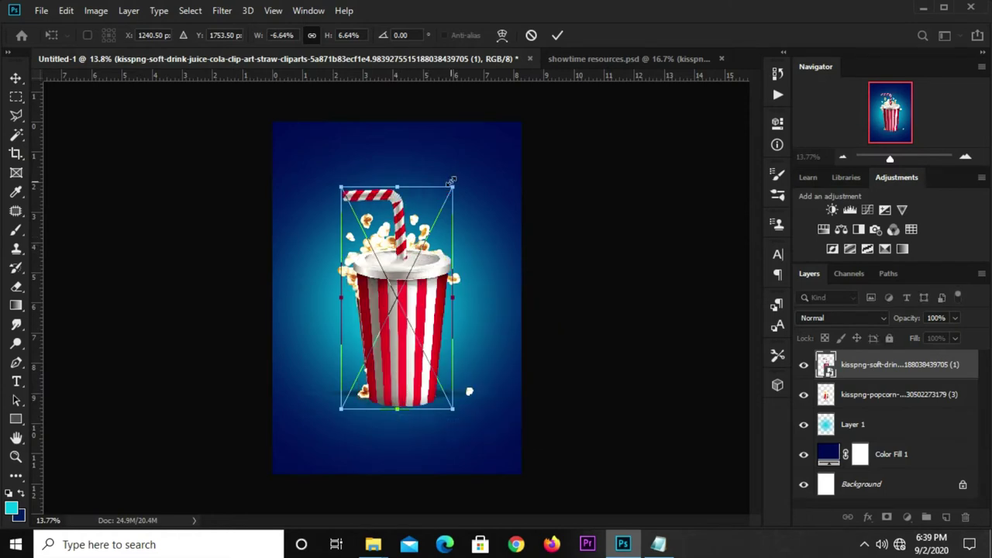
{"action": "left_click_drag", "start_coordinate": [450, 181], "coordinate": [409, 262]}
{"action": "left_click_drag", "start_coordinate": [363, 346], "coordinate": [333, 319]}
{"action": "left_click_drag", "start_coordinate": [310, 364], "coordinate": [374, 310]}
{"action": "key", "text": "Return"}
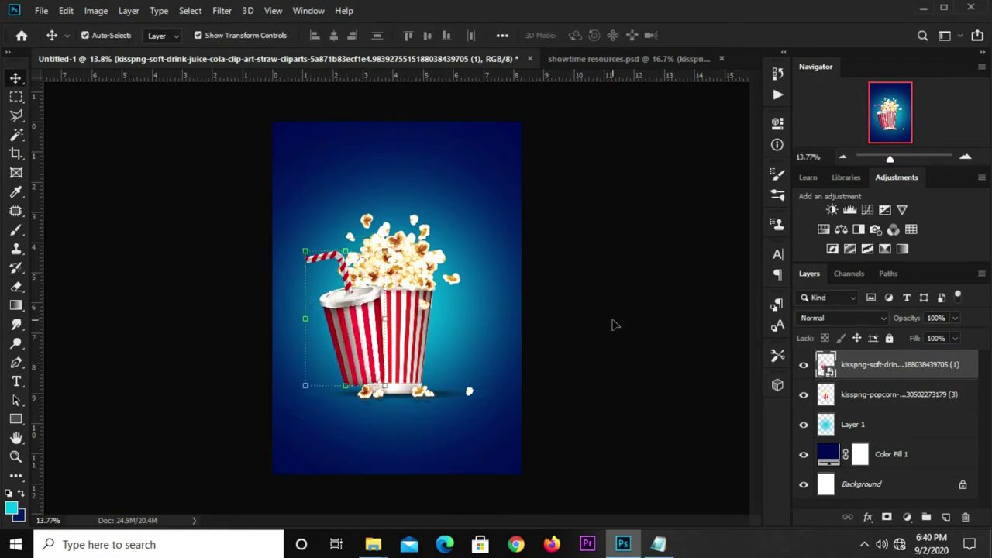
{"action": "left_click_drag", "start_coordinate": [870, 389], "coordinate": [868, 411]}
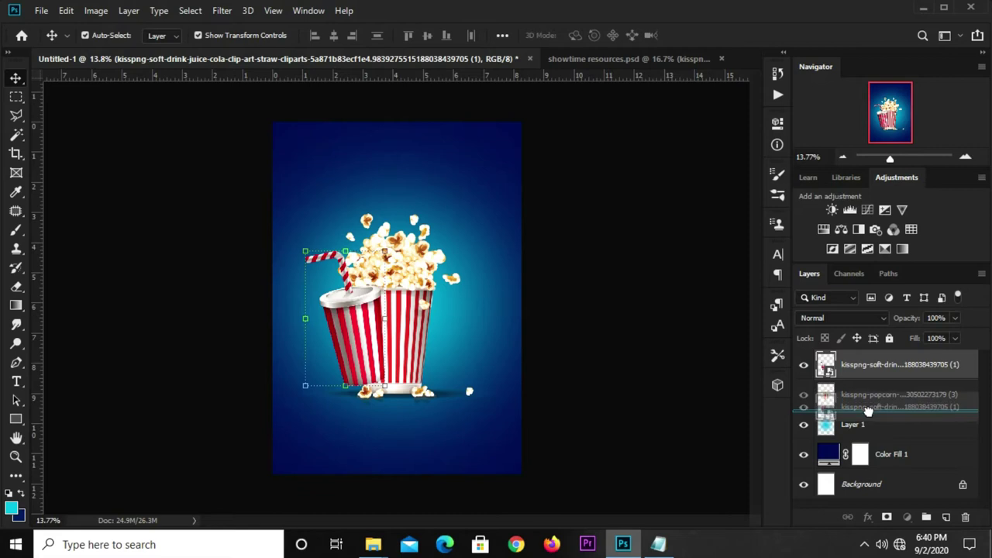
{"action": "left_click", "coordinate": [662, 291]}
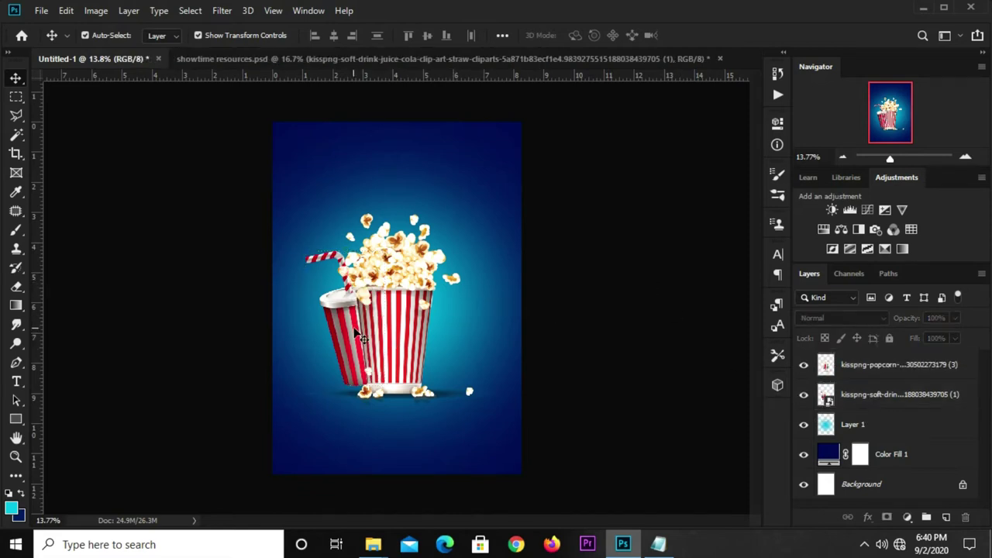
In showtime resources, hide the drink cup and show and select the clapperboard layer.
{"action": "left_click", "coordinate": [322, 62]}
{"action": "left_click", "coordinate": [166, 184]}
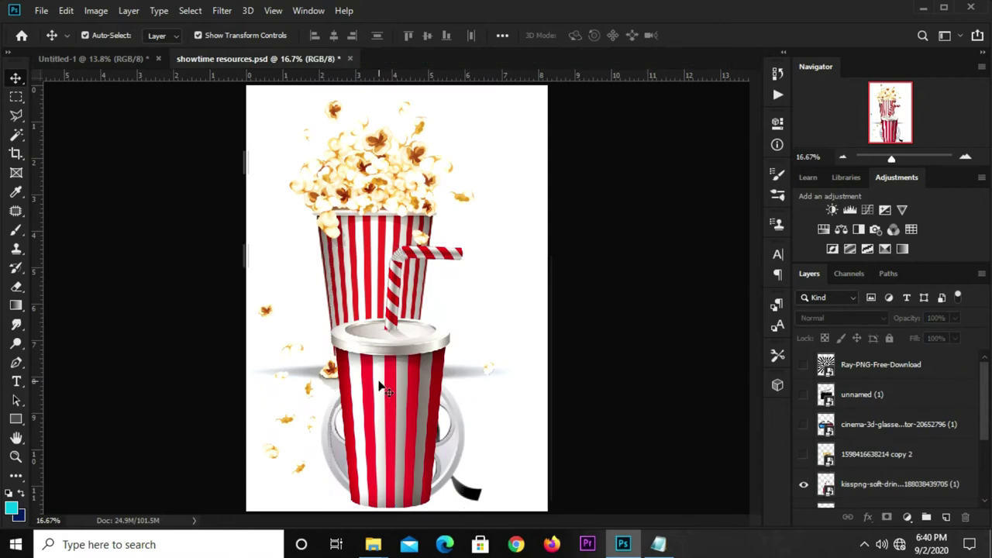
{"action": "left_click_drag", "start_coordinate": [382, 387], "coordinate": [430, 323]}
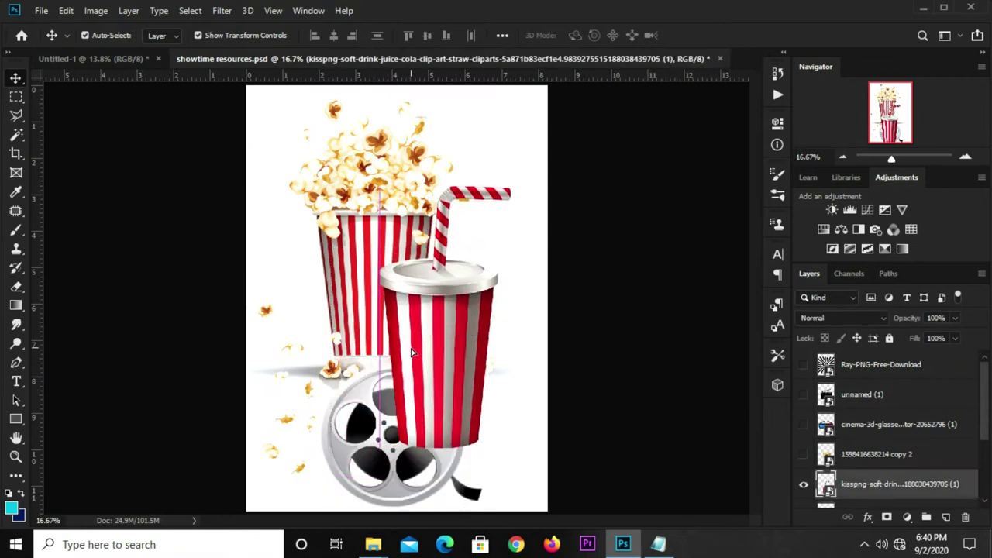
{"action": "left_click", "coordinate": [800, 487]}
{"action": "left_click", "coordinate": [668, 378]}
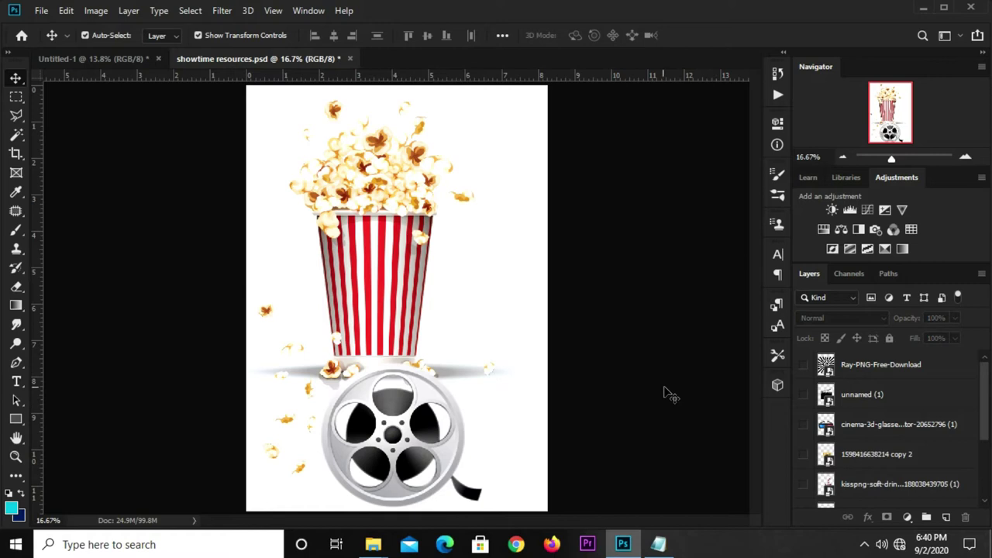
{"action": "left_click", "coordinate": [803, 395]}
{"action": "left_click", "coordinate": [855, 397]}
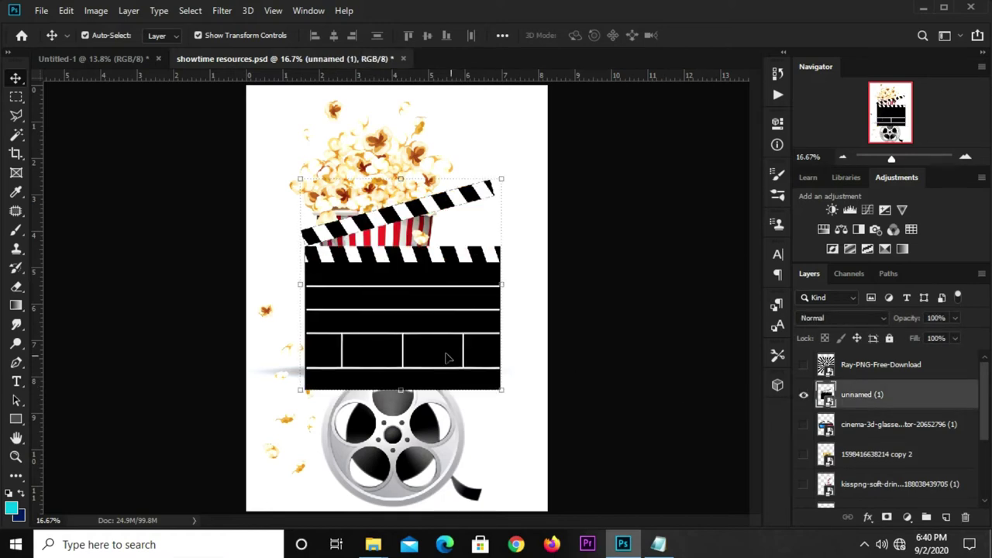
{"action": "key", "text": "ctrl"}
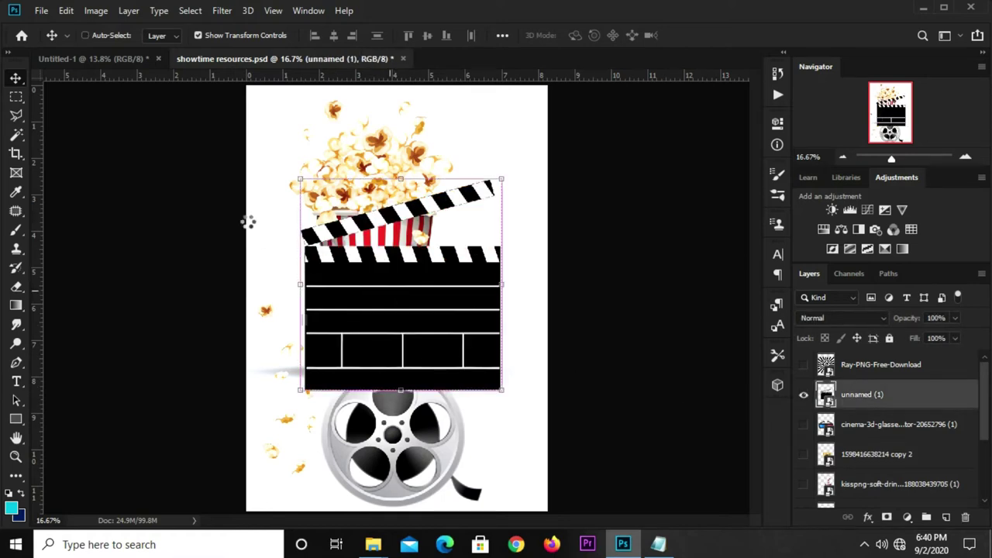
Bring the clapperboard into the poster and flip it horizontally.
{"action": "left_click", "coordinate": [127, 60]}
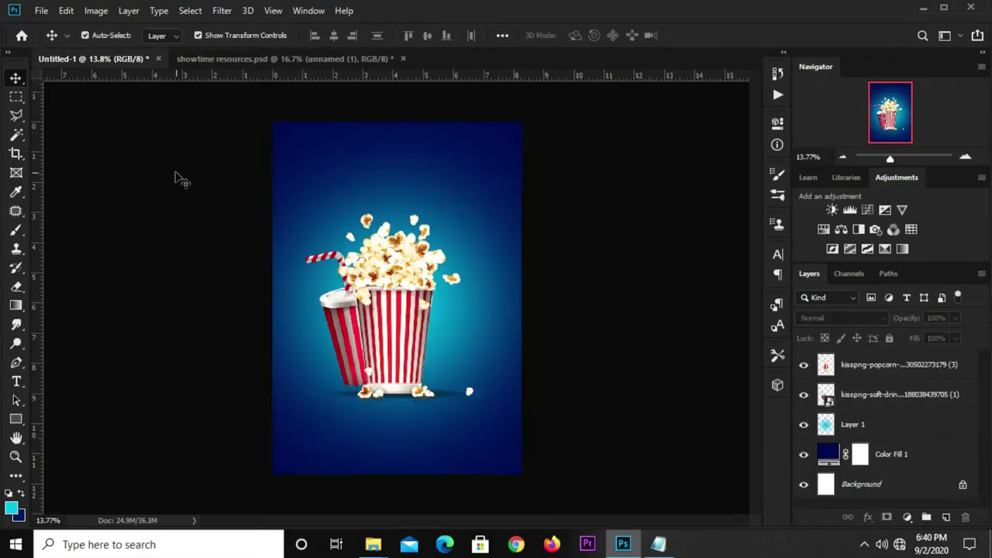
{"action": "left_click_drag", "start_coordinate": [178, 182], "coordinate": [263, 221]}
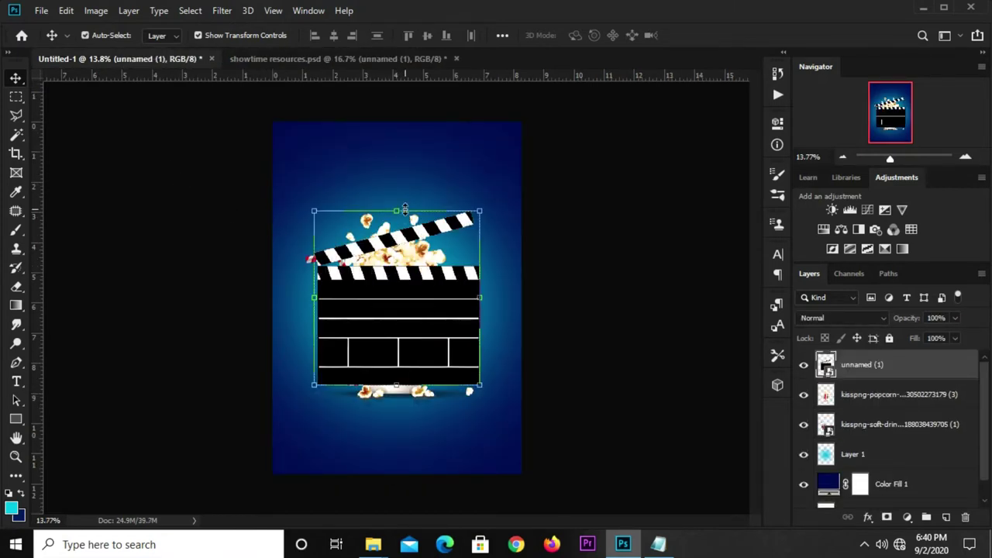
{"action": "left_click_drag", "start_coordinate": [395, 210], "coordinate": [397, 205]}
{"action": "right_click", "coordinate": [385, 273]}
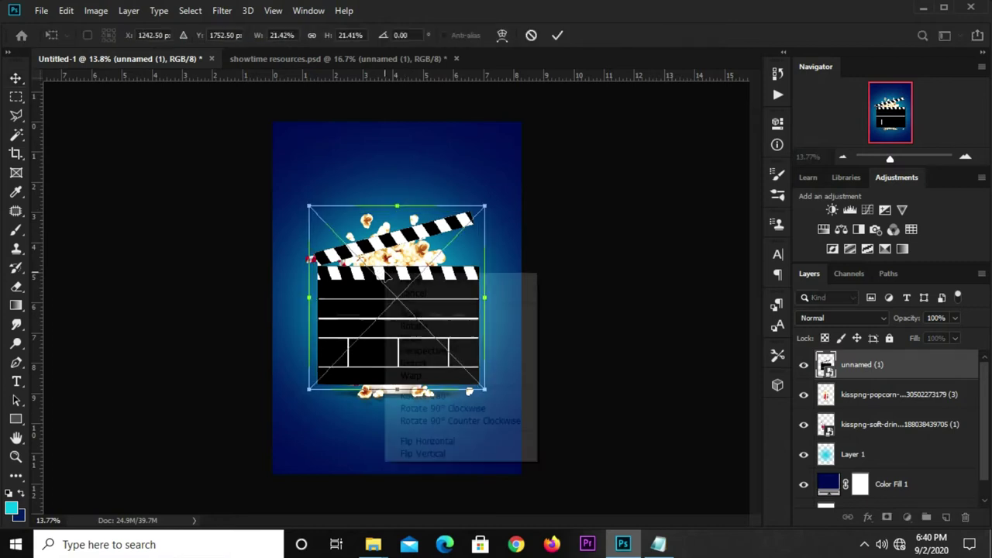
{"action": "left_click", "coordinate": [436, 442]}
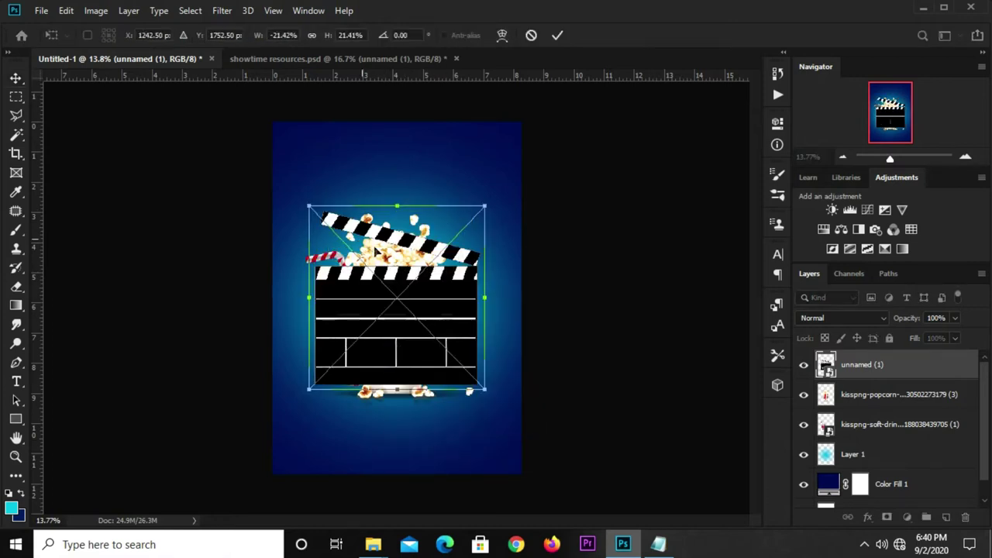
Shrink and tilt the clapperboard at the popcorn's lower right, layered behind the drink cup.
{"action": "left_click_drag", "start_coordinate": [322, 214], "coordinate": [392, 285]}
{"action": "left_click_drag", "start_coordinate": [421, 337], "coordinate": [423, 341]}
{"action": "left_click_drag", "start_coordinate": [479, 294], "coordinate": [486, 303]}
{"action": "left_click_drag", "start_coordinate": [445, 348], "coordinate": [449, 354]}
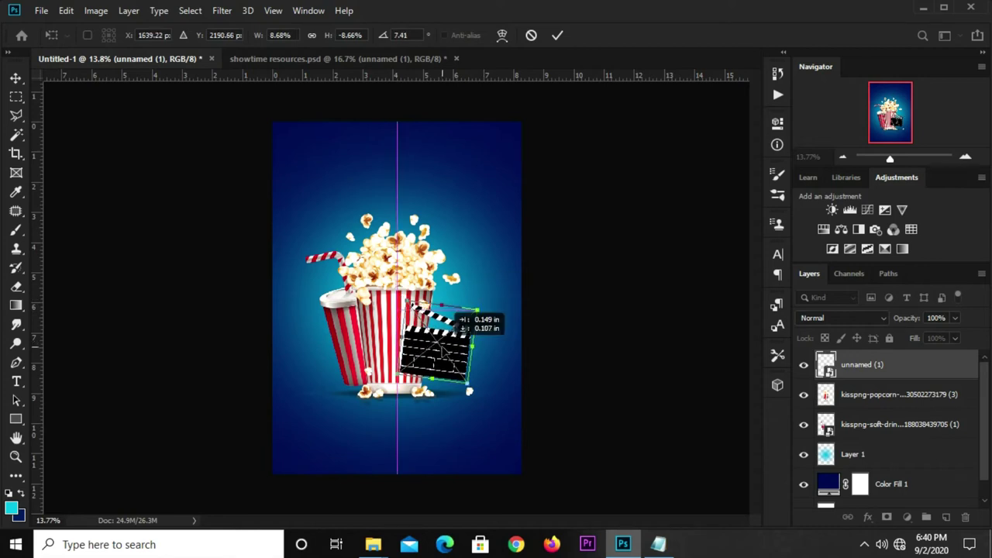
{"action": "left_click_drag", "start_coordinate": [485, 294], "coordinate": [489, 299]}
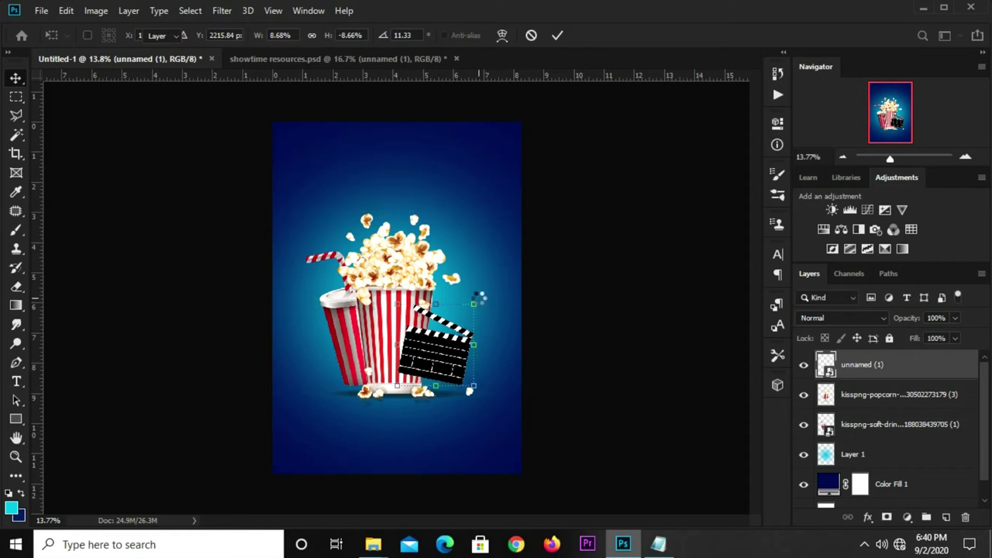
{"action": "key", "text": "Return"}
{"action": "left_click_drag", "start_coordinate": [902, 373], "coordinate": [895, 438]}
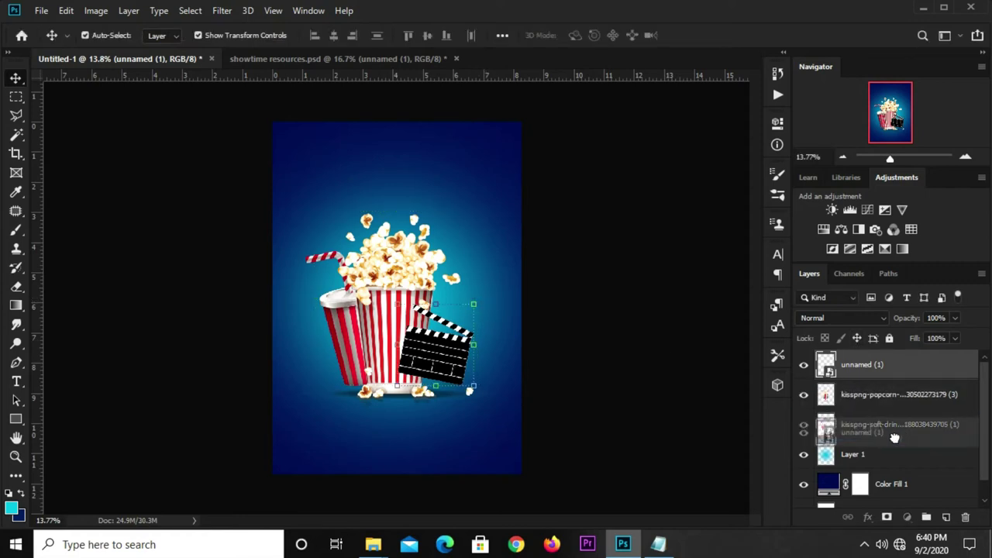
{"action": "left_click", "coordinate": [586, 323]}
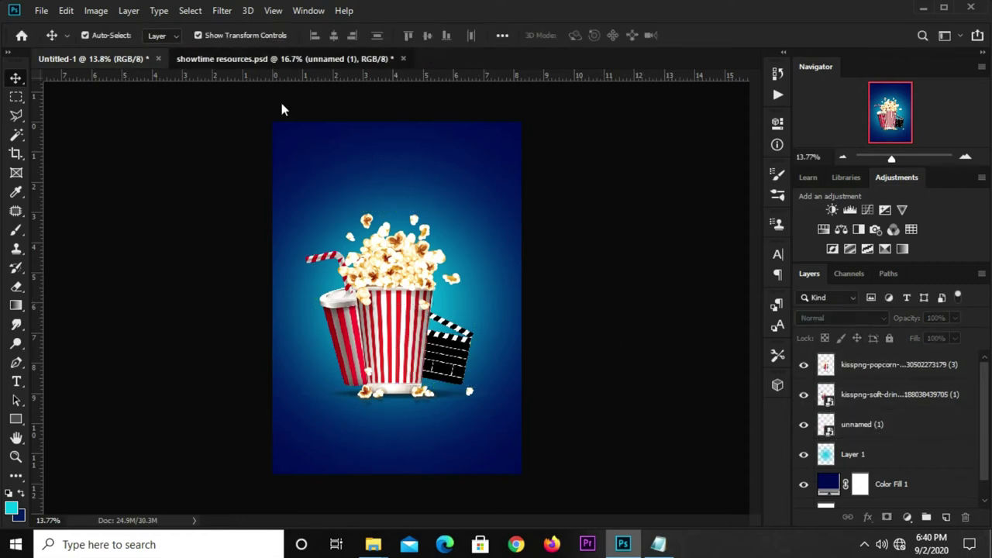
Show the 3D glasses layer in showtime resources and drag it into the poster.
{"action": "left_click", "coordinate": [302, 58]}
{"action": "left_click", "coordinate": [586, 258]}
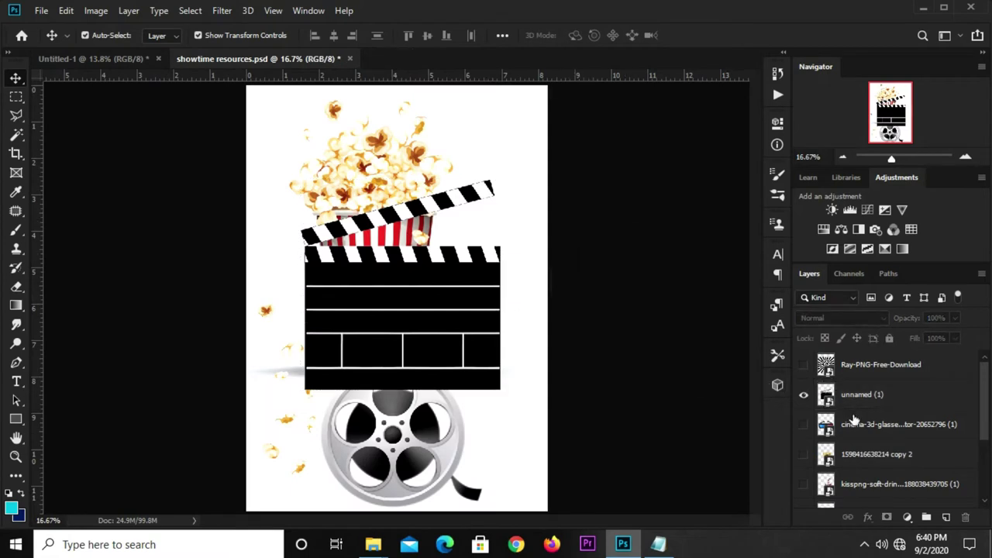
{"action": "left_click", "coordinate": [802, 424]}
{"action": "left_click", "coordinate": [462, 322]}
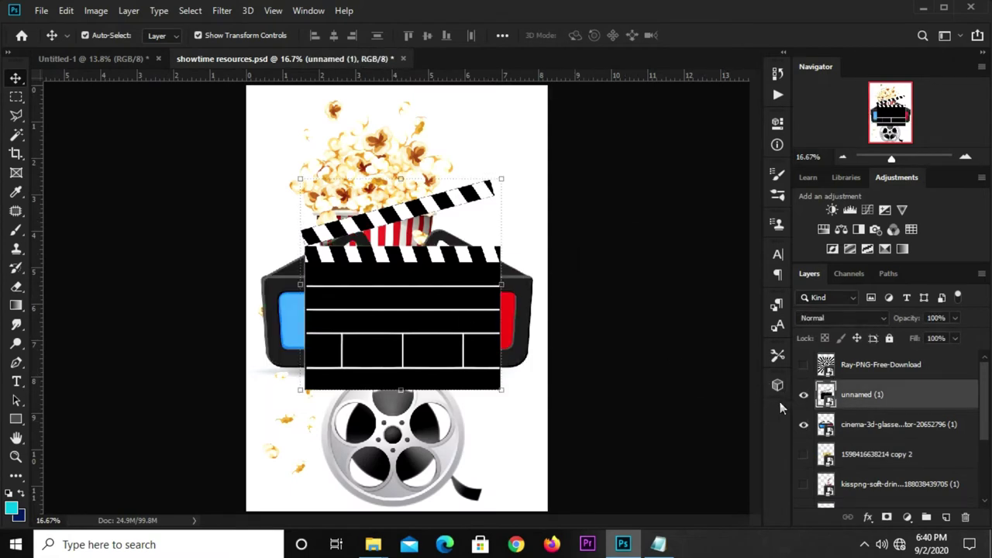
{"action": "left_click", "coordinate": [493, 312]}
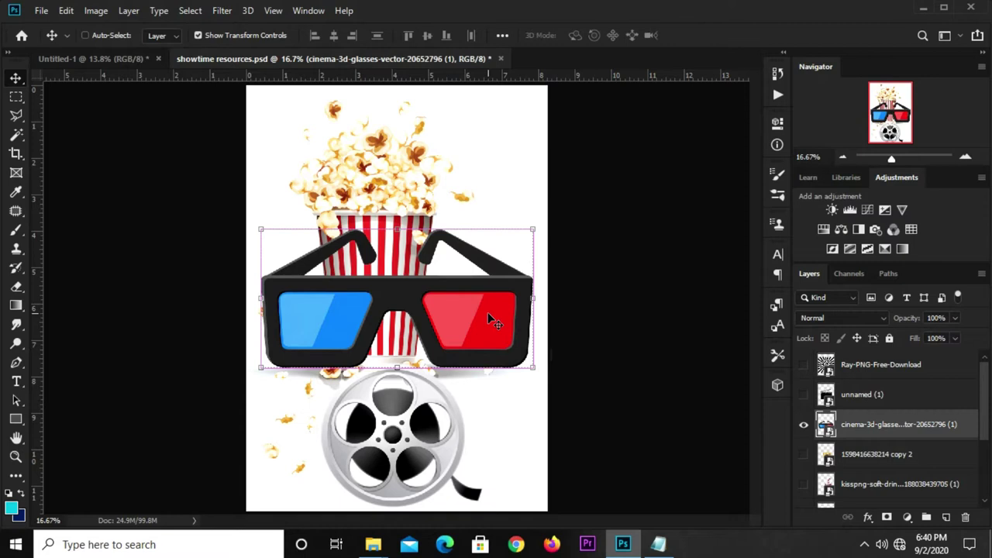
{"action": "mouse_move", "coordinate": [496, 314]}
{"action": "left_mouse_down"}
{"action": "mouse_move", "coordinate": [110, 69]}
{"action": "mouse_move", "coordinate": [323, 172]}
{"action": "left_mouse_up"}
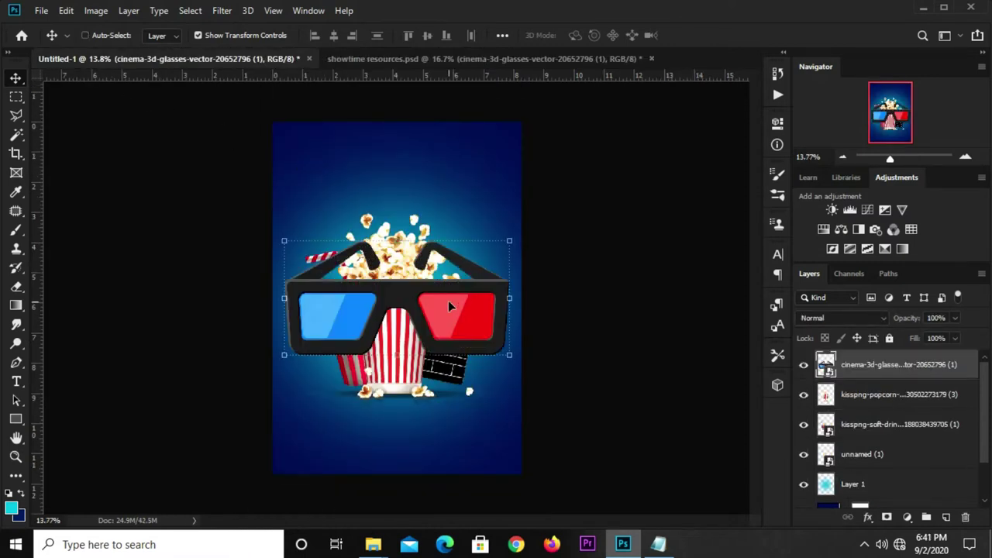
Scale the glasses to about 25%, tilt them about -8°, and set them beside the clapperboard.
{"action": "key", "text": "ctrl+t"}
{"action": "mouse_move", "coordinate": [286, 245]}
{"action": "left_mouse_down"}
{"action": "mouse_move", "coordinate": [459, 330]}
{"action": "mouse_move", "coordinate": [436, 386]}
{"action": "left_mouse_up"}
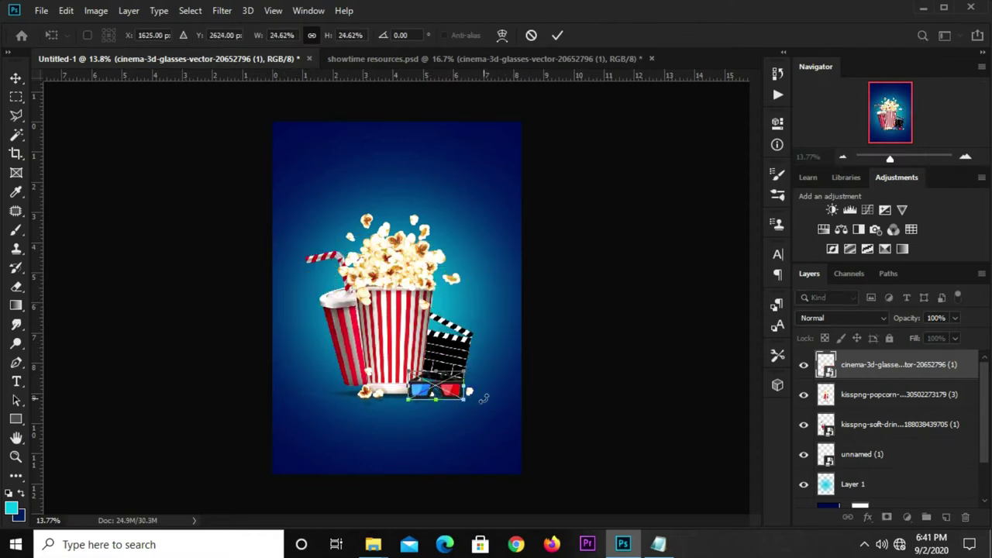
{"action": "left_click_drag", "start_coordinate": [487, 398], "coordinate": [489, 392]}
{"action": "mouse_move", "coordinate": [452, 358]}
{"action": "left_mouse_down"}
{"action": "mouse_move", "coordinate": [443, 358]}
{"action": "mouse_move", "coordinate": [435, 388]}
{"action": "left_mouse_up"}
{"action": "key", "text": "Return"}
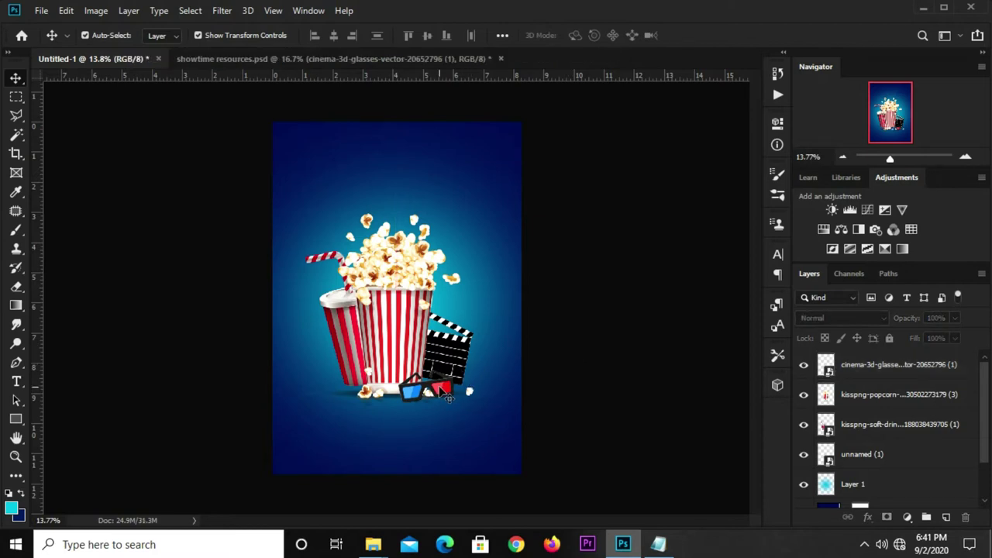
{"action": "left_click", "coordinate": [457, 392]}
{"action": "key", "text": "ctrl+t"}
{"action": "left_click_drag", "start_coordinate": [448, 367], "coordinate": [451, 364]}
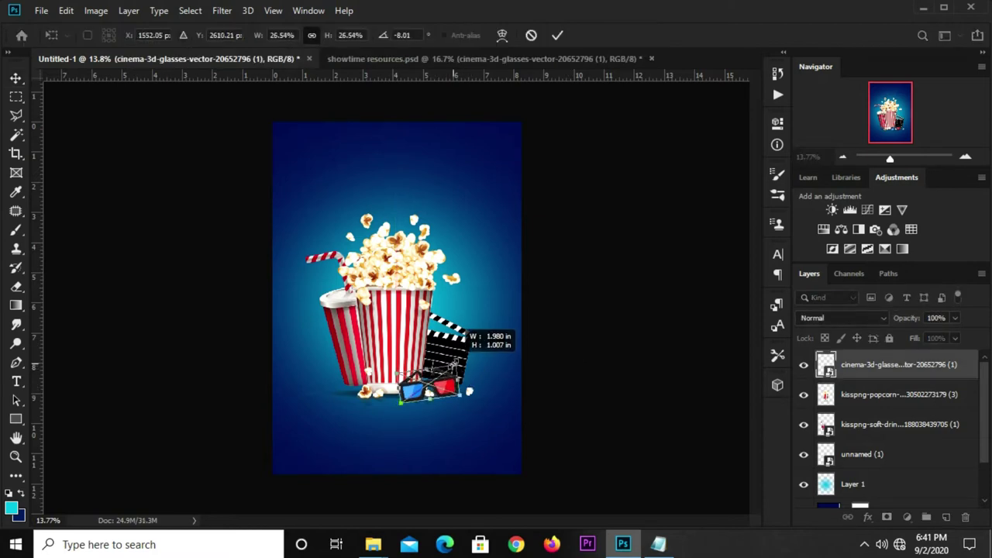
{"action": "key", "text": "Return"}
{"action": "left_click", "coordinate": [590, 336]}
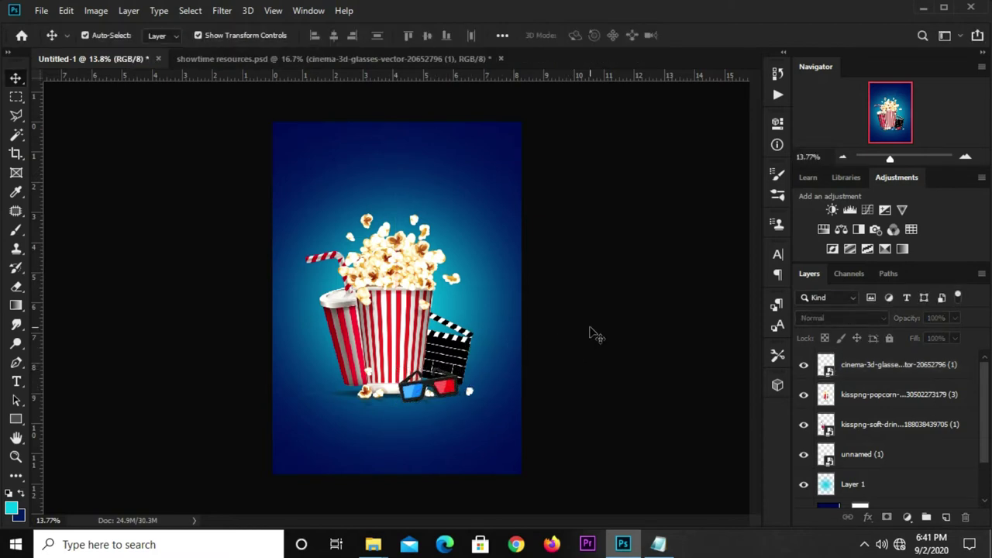
{"action": "left_click", "coordinate": [286, 58]}
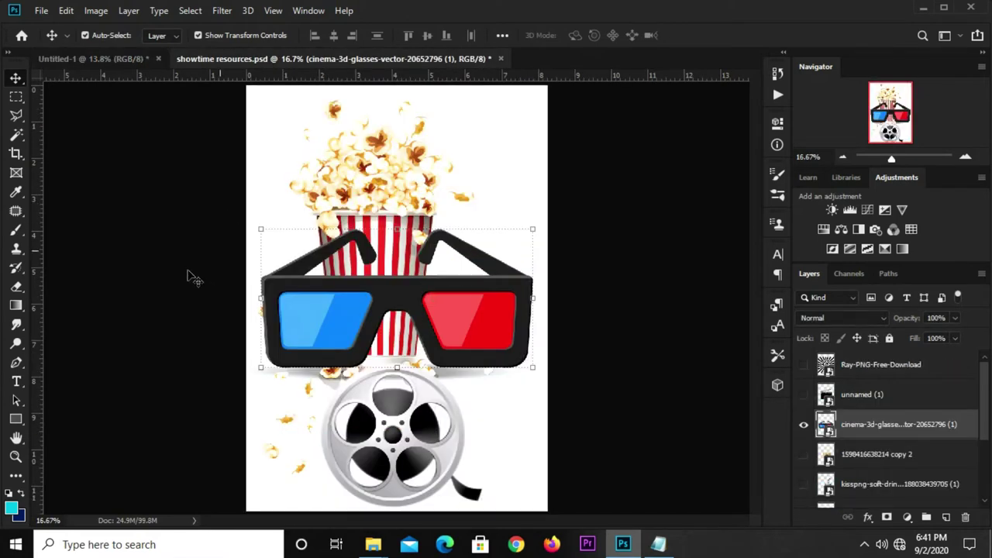
Drop the film reel into the poster, shrunk to about 25% at the popcorn's lower left.
{"action": "left_click_drag", "start_coordinate": [448, 439], "coordinate": [448, 438]}
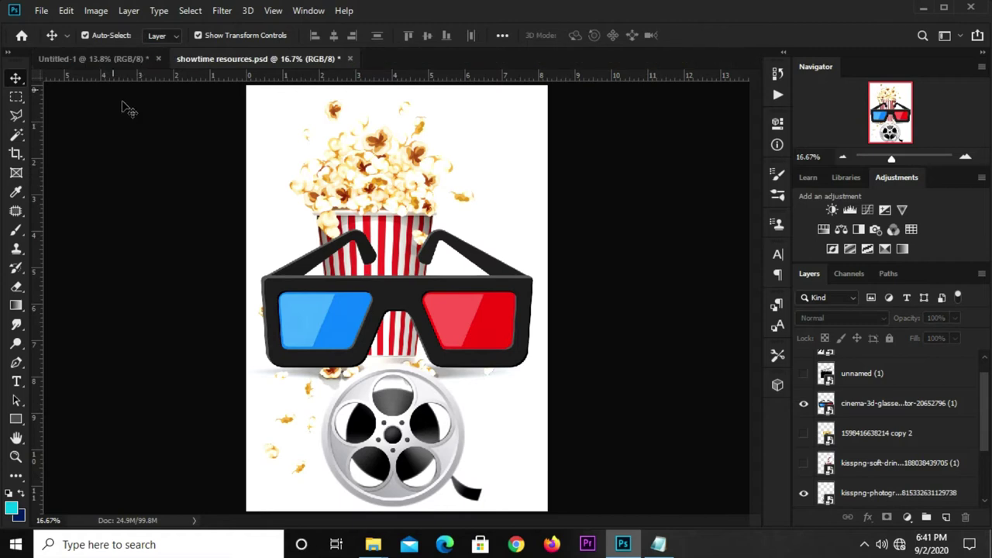
{"action": "left_click", "coordinate": [103, 62]}
{"action": "left_click_drag", "start_coordinate": [103, 67], "coordinate": [293, 212]}
{"action": "key", "text": "ctrl+t"}
{"action": "left_click_drag", "start_coordinate": [427, 223], "coordinate": [391, 303]}
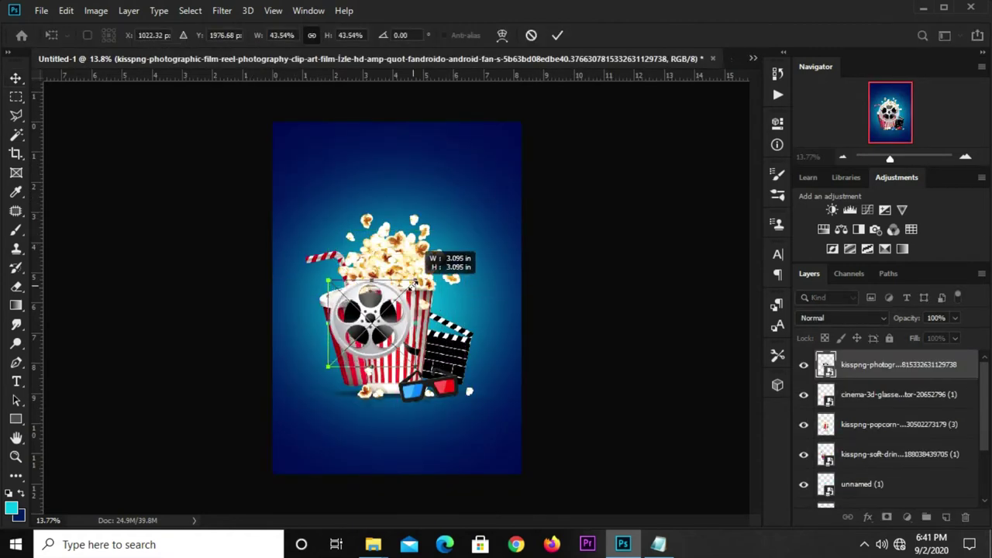
{"action": "left_click_drag", "start_coordinate": [355, 333], "coordinate": [339, 368]}
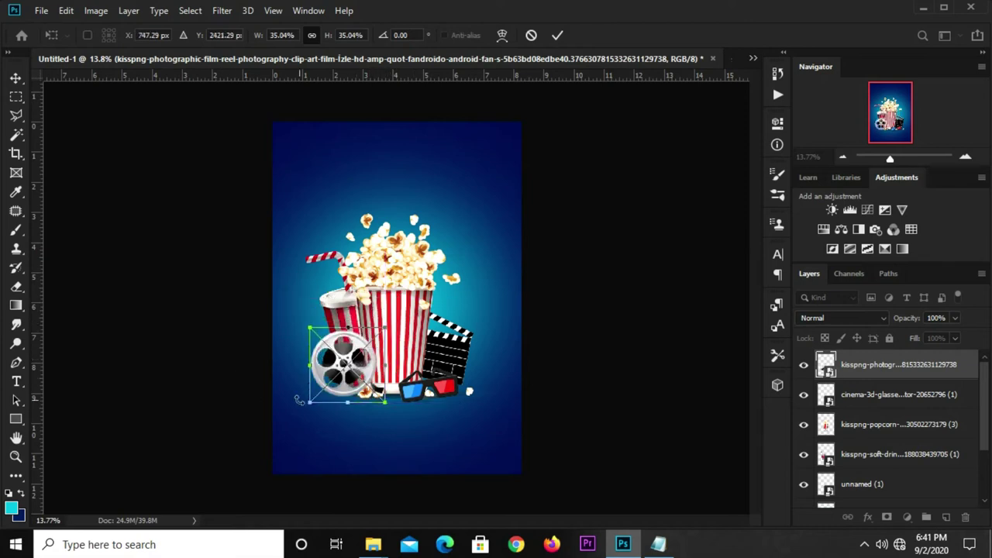
{"action": "left_click_drag", "start_coordinate": [304, 408], "coordinate": [358, 347]}
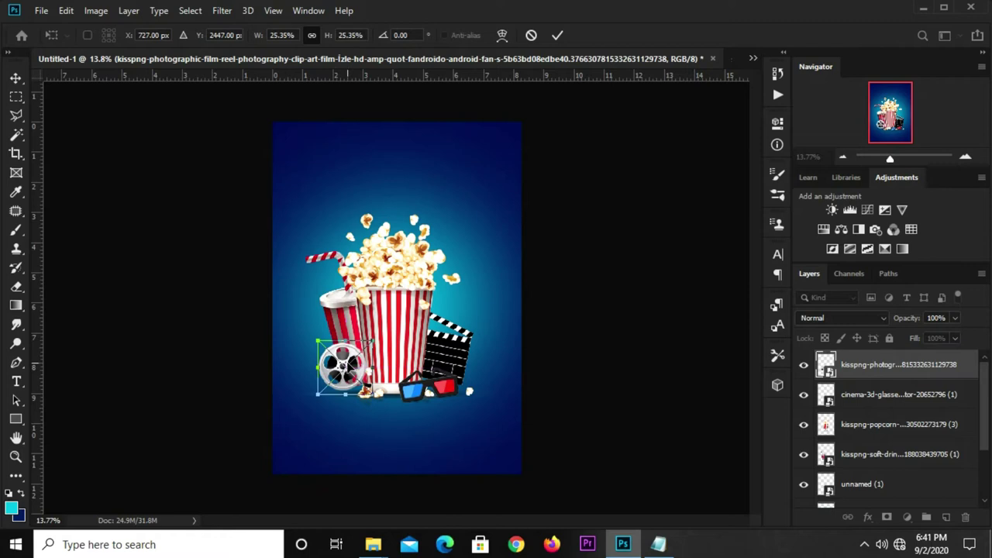
{"action": "key", "text": "Return"}
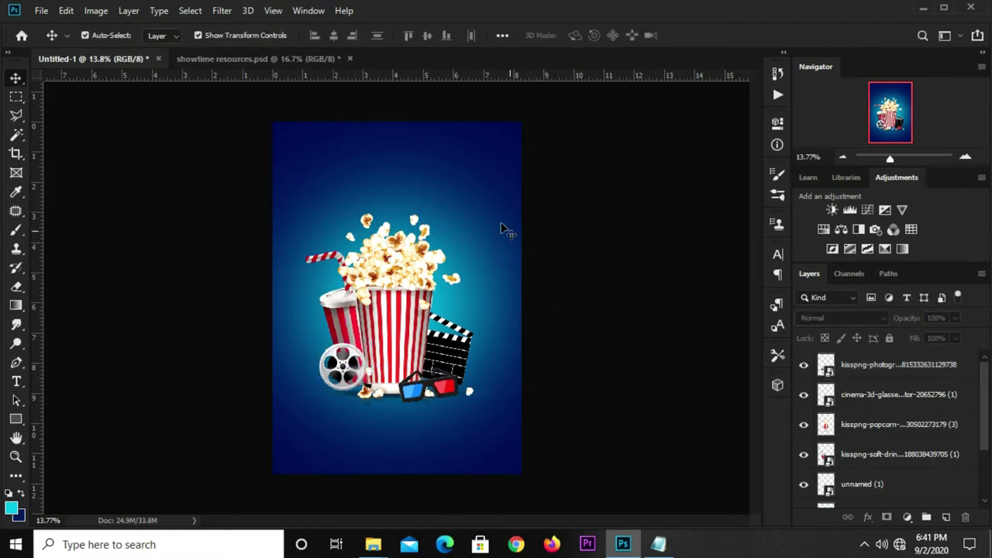
{"action": "left_click", "coordinate": [314, 58]}
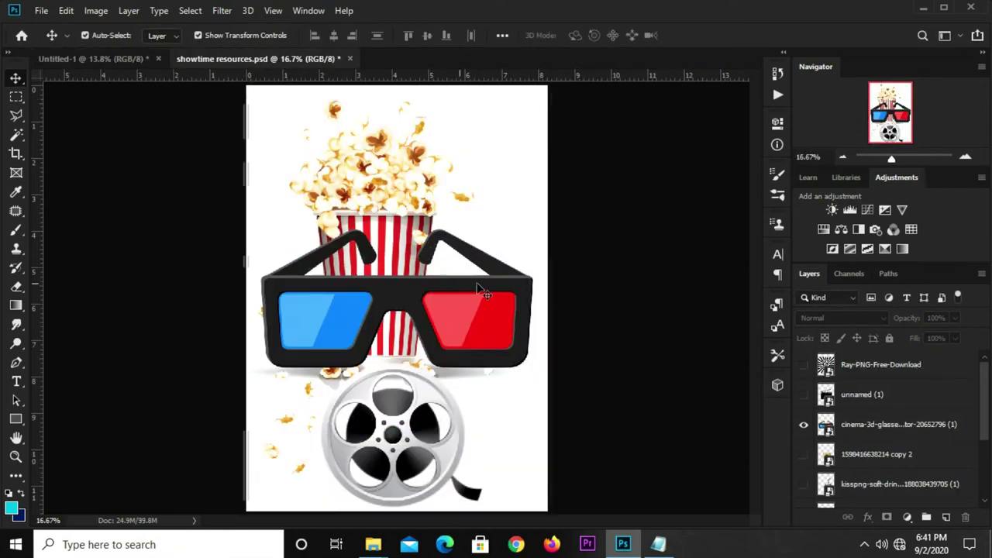
Show and select the ticket layer, then drop it into the poster.
{"action": "scroll", "coordinate": [882, 419], "scroll_direction": "down", "scroll_amount": 5}
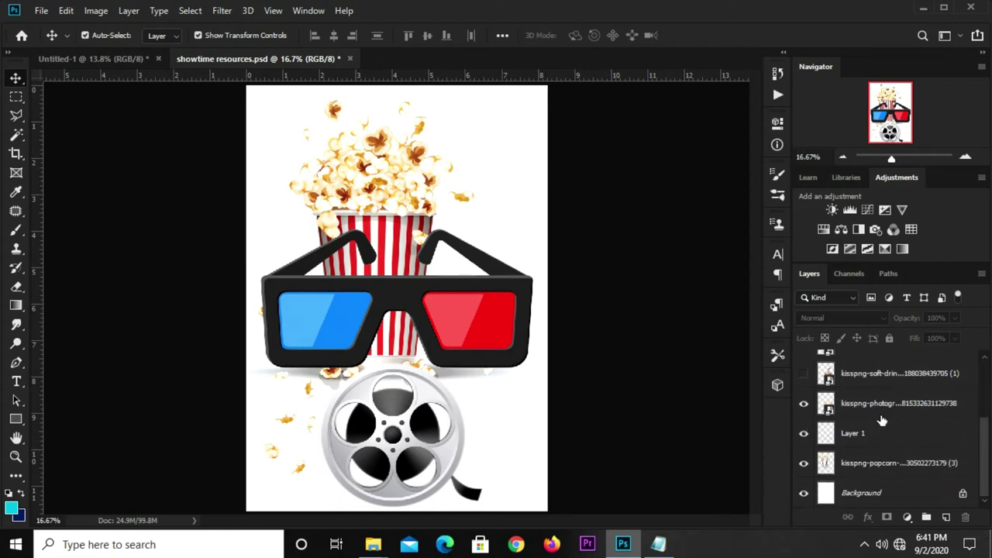
{"action": "scroll", "coordinate": [882, 419], "scroll_direction": "up", "scroll_amount": 3}
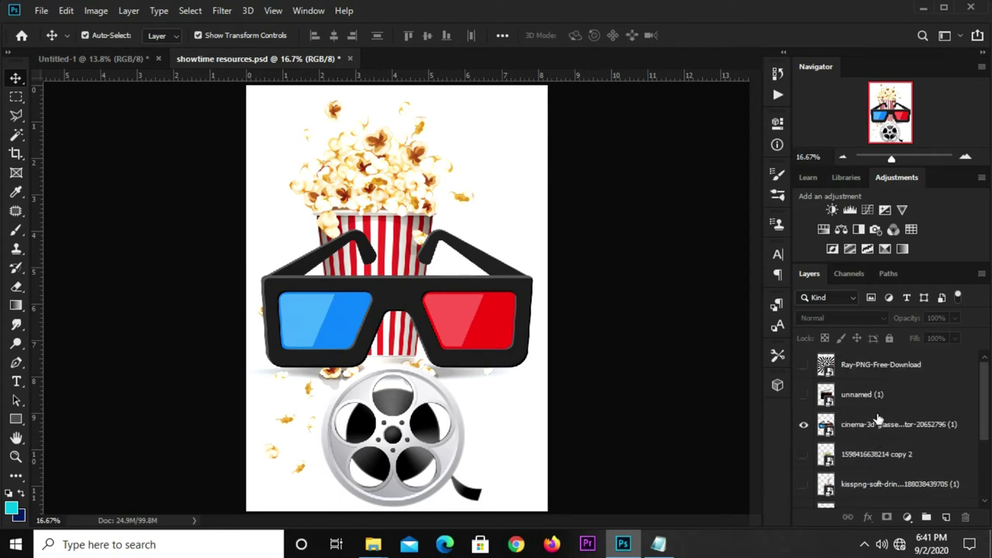
{"action": "left_click", "coordinate": [805, 456]}
{"action": "left_click", "coordinate": [805, 425]}
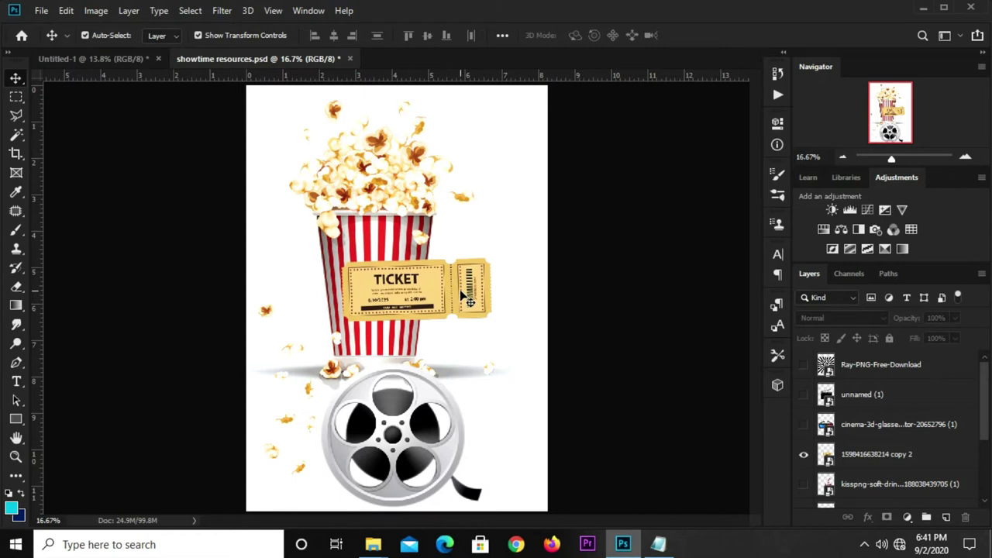
{"action": "left_click", "coordinate": [463, 296], "text": "ctrl"}
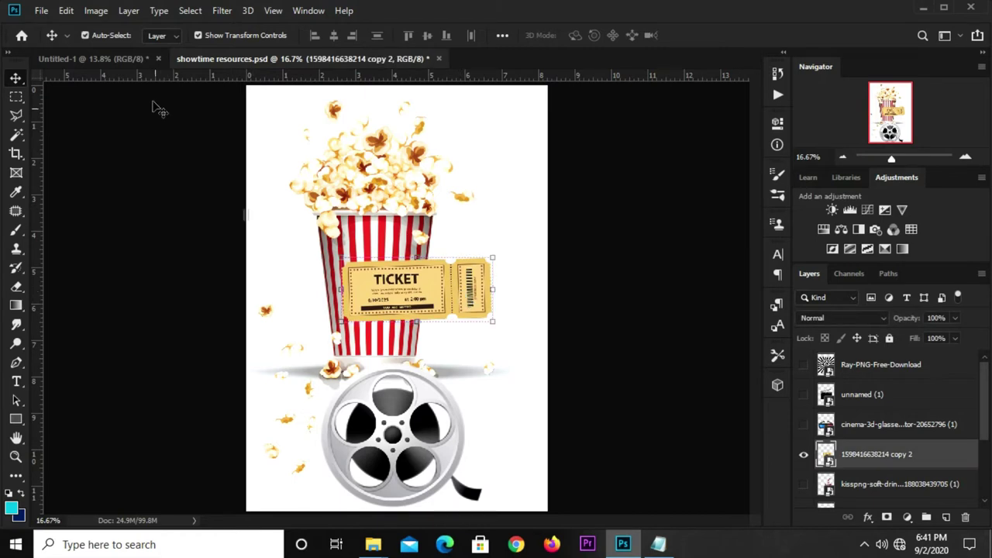
{"action": "left_click", "coordinate": [106, 62]}
{"action": "left_click_drag", "start_coordinate": [447, 300], "coordinate": [448, 300]}
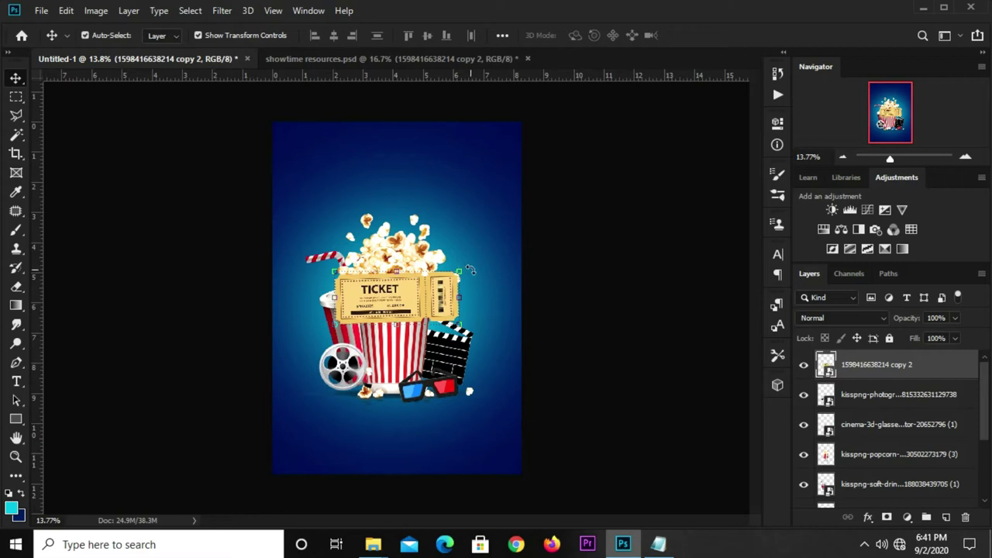
Rotate the ticket upright and place it right of the popcorn, layered behind the clapperboard.
{"action": "left_click_drag", "start_coordinate": [467, 250], "coordinate": [432, 174]}
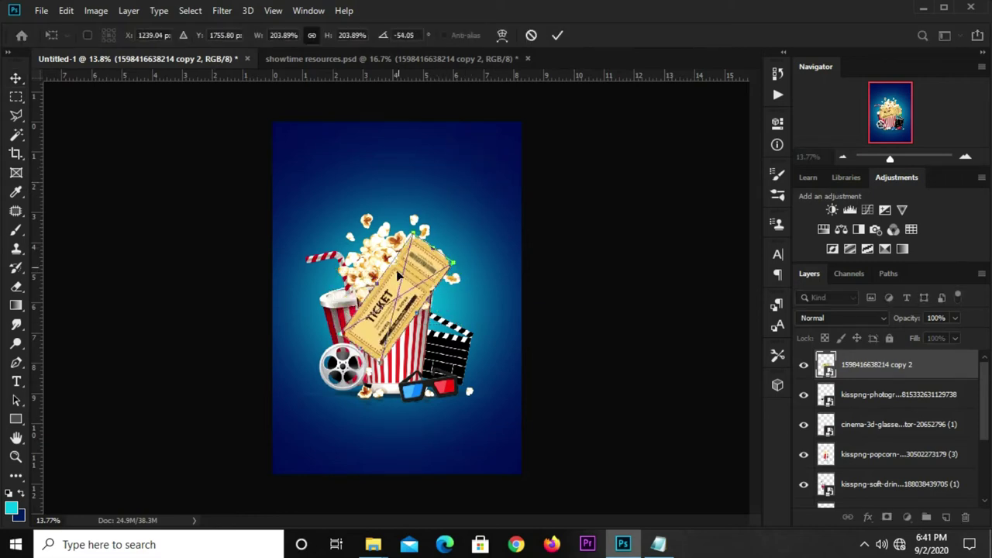
{"action": "left_click_drag", "start_coordinate": [396, 269], "coordinate": [444, 269]}
{"action": "left_click_drag", "start_coordinate": [495, 252], "coordinate": [482, 249]}
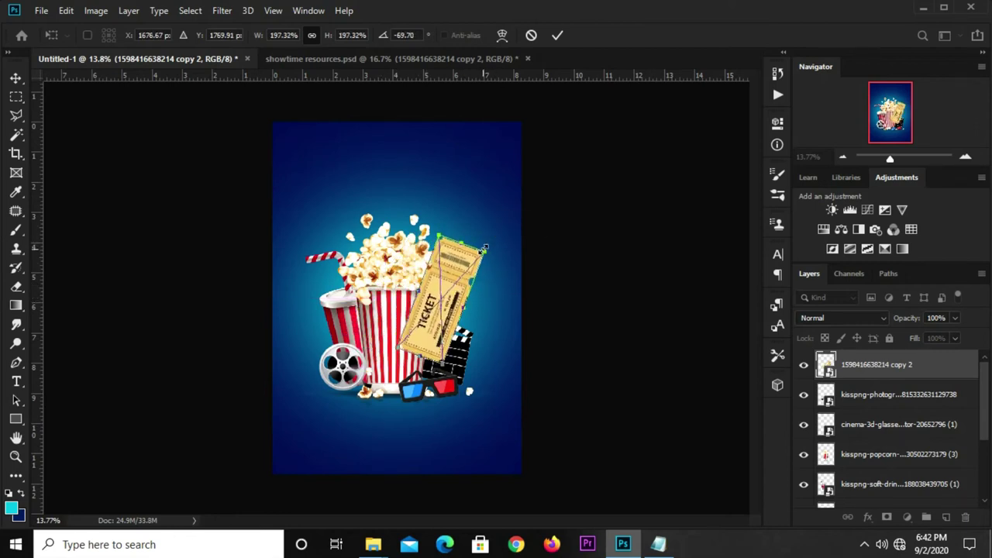
{"action": "key", "text": "Return"}
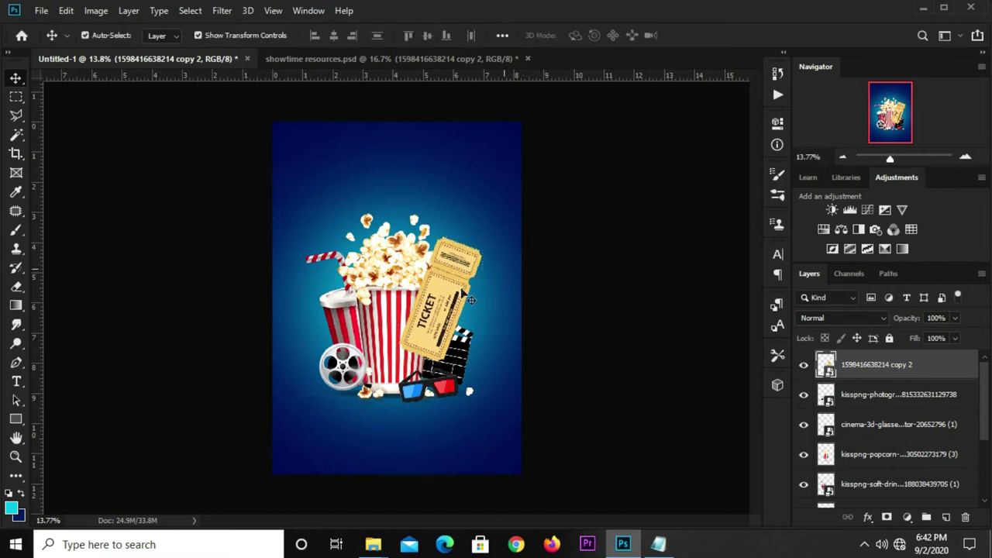
{"action": "left_click_drag", "start_coordinate": [880, 367], "coordinate": [886, 504]}
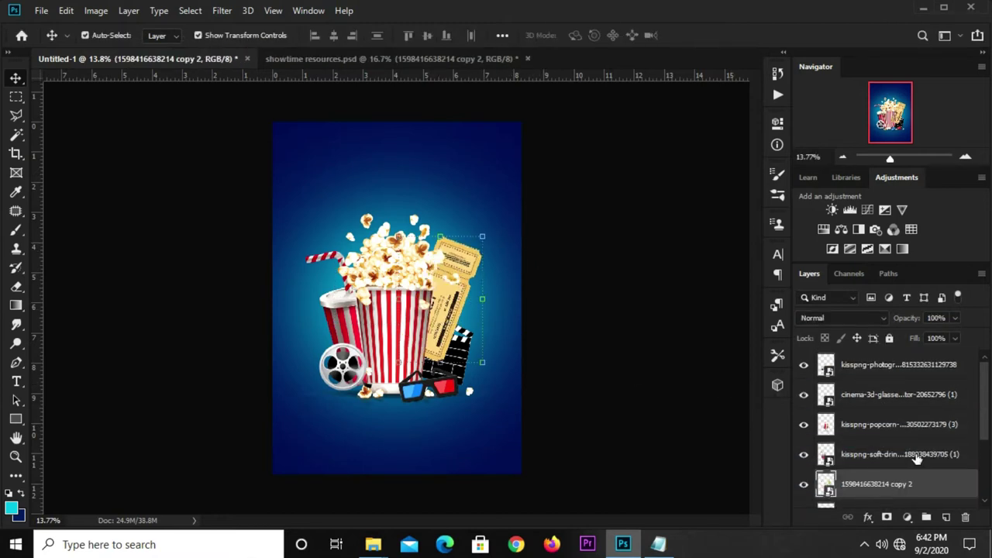
{"action": "scroll", "coordinate": [916, 459], "scroll_direction": "down", "scroll_amount": 2}
{"action": "left_click_drag", "start_coordinate": [875, 426], "coordinate": [881, 463]}
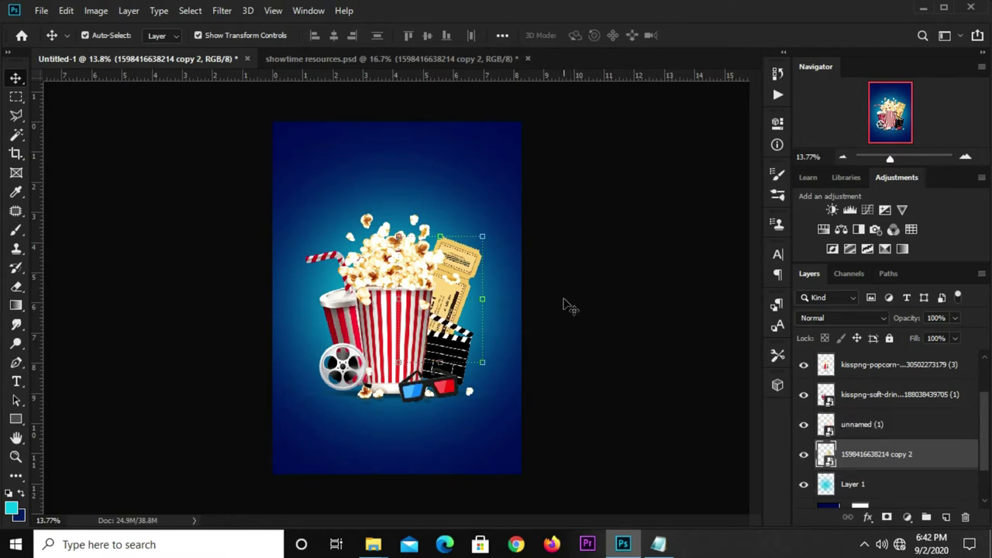
{"action": "left_click_drag", "start_coordinate": [464, 260], "coordinate": [459, 266]}
Duplicate the golden ticket, then rotate the copy and shift it right and down.
{"action": "key", "text": "ctrl+j"}
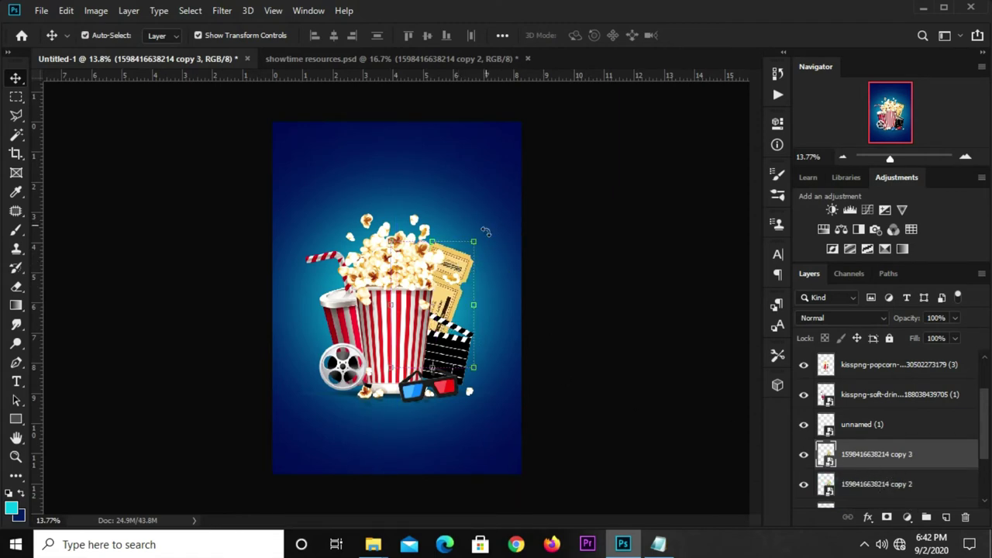
{"action": "left_click_drag", "start_coordinate": [485, 231], "coordinate": [480, 260]}
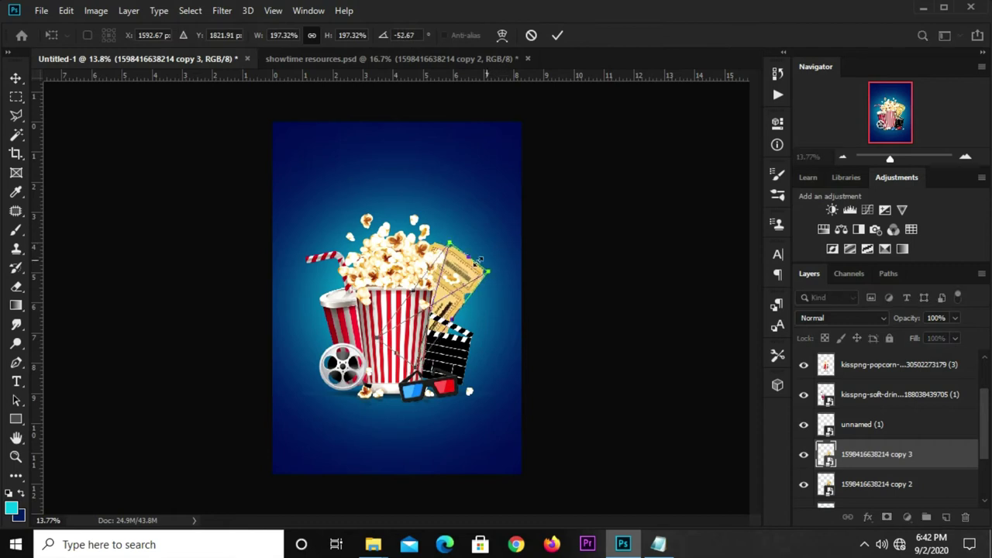
{"action": "left_click_drag", "start_coordinate": [445, 288], "coordinate": [459, 302]}
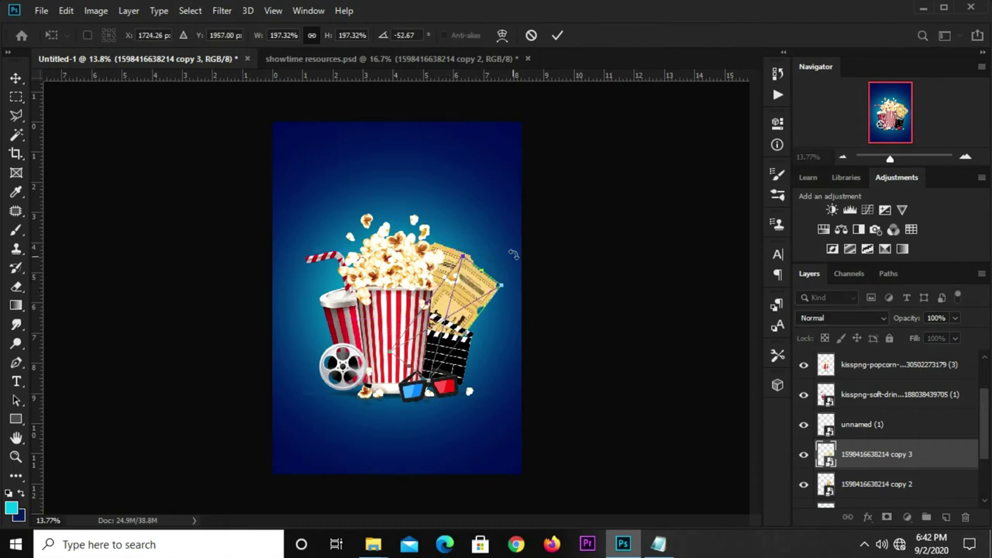
{"action": "left_click", "coordinate": [562, 34]}
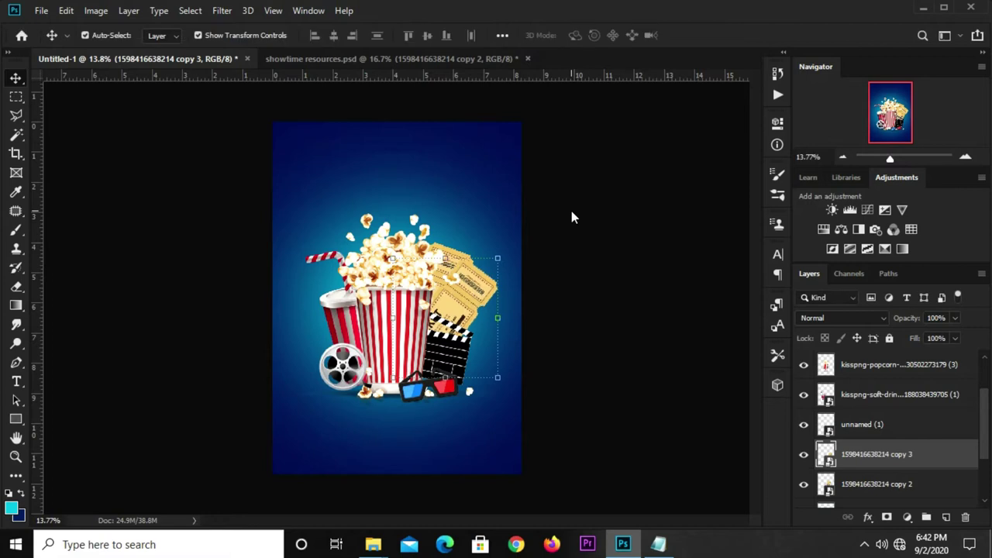
Re-transform the duplicate ticket with a further tilt and a slight up-right nudge.
{"action": "left_click", "coordinate": [571, 211]}
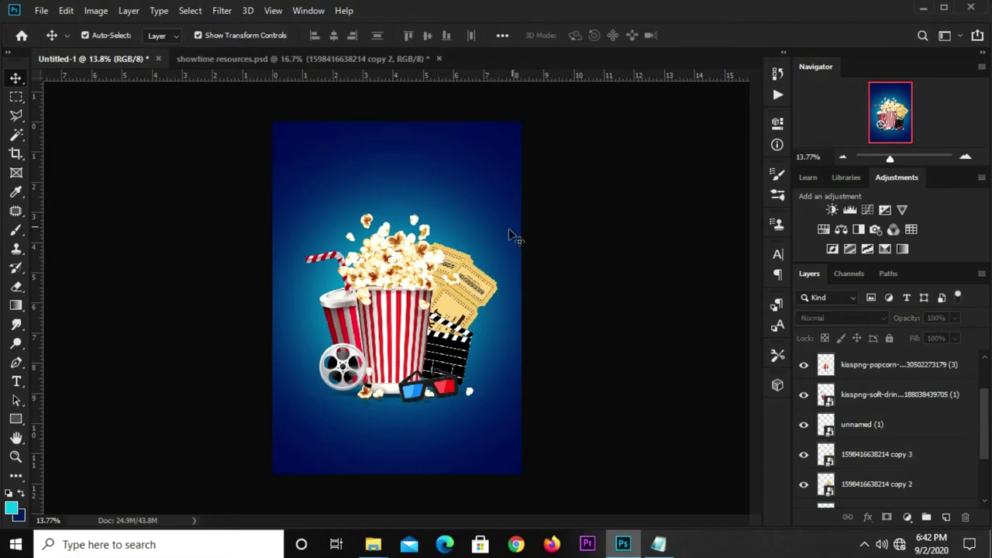
{"action": "left_click", "coordinate": [463, 265]}
{"action": "key", "text": "ctrl+t"}
{"action": "left_click_drag", "start_coordinate": [508, 257], "coordinate": [503, 238]}
{"action": "left_click_drag", "start_coordinate": [485, 275], "coordinate": [488, 262]}
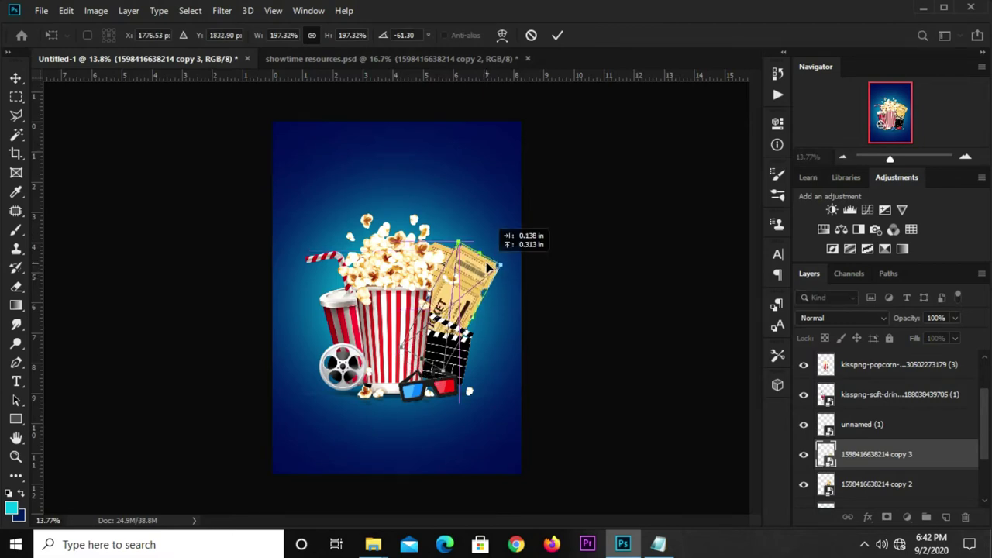
{"action": "left_click", "coordinate": [555, 39]}
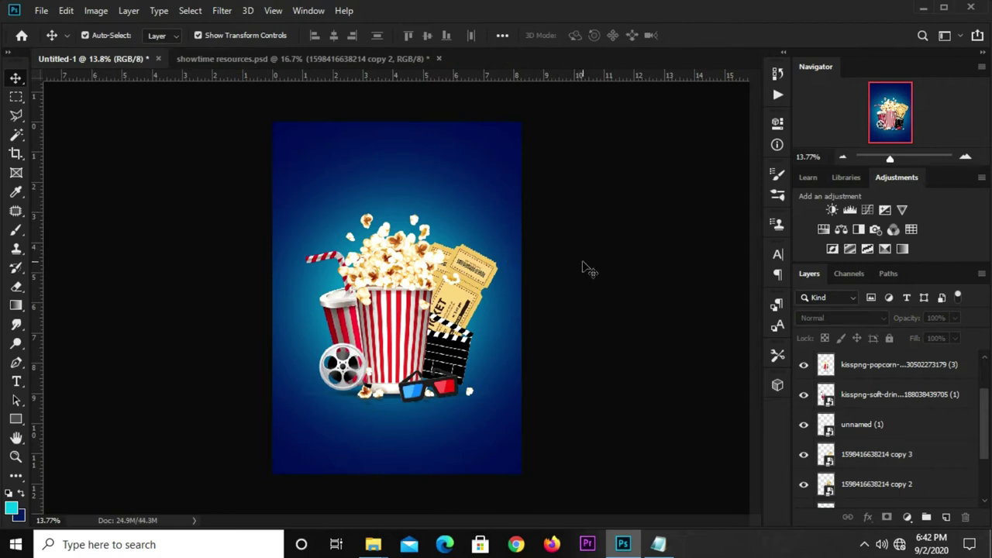
Group the popcorn, drink, ticket, 3D glasses and other item layers into Group 1.
{"action": "left_click", "coordinate": [865, 365]}
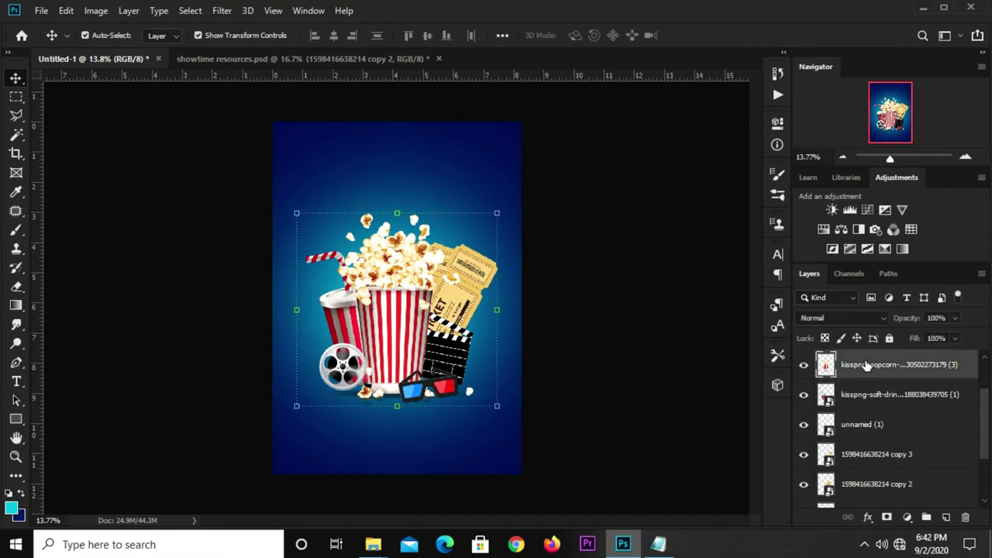
{"action": "scroll", "coordinate": [865, 383], "scroll_direction": "down", "scroll_amount": 3}
{"action": "left_click", "coordinate": [865, 404], "text": "shift"}
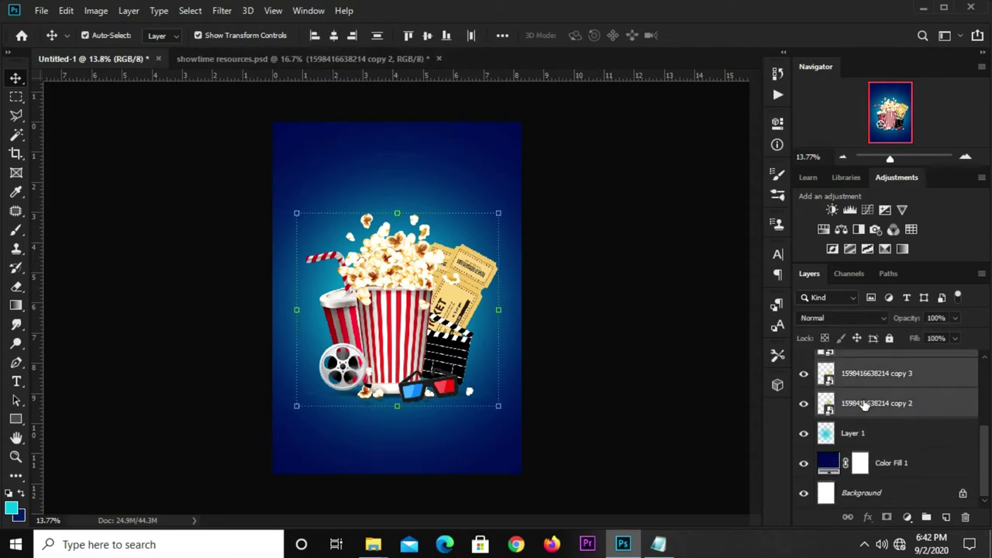
{"action": "scroll", "coordinate": [864, 403], "scroll_direction": "up", "scroll_amount": 3}
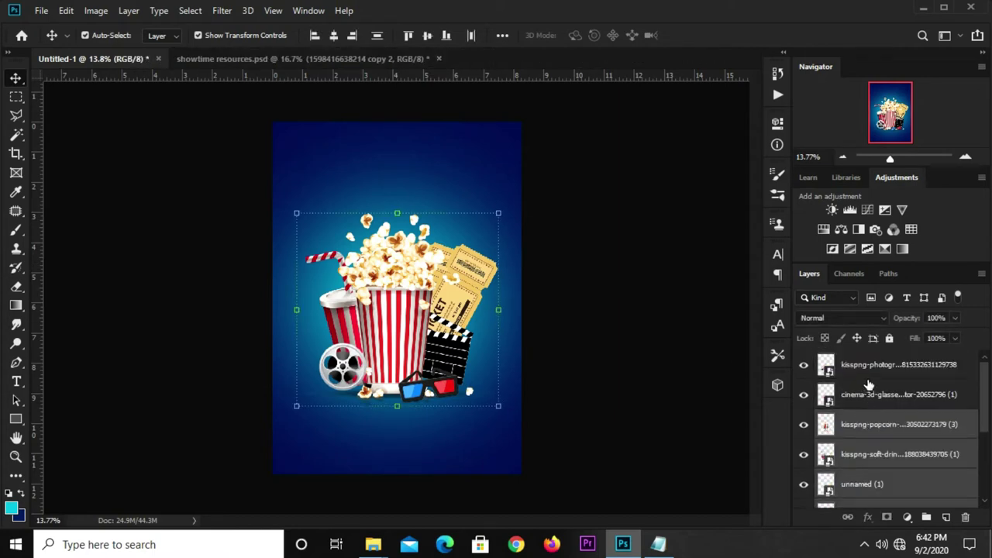
{"action": "left_click", "coordinate": [871, 397], "text": "ctrl"}
{"action": "left_click", "coordinate": [874, 371], "text": "ctrl"}
{"action": "scroll", "coordinate": [874, 376], "scroll_direction": "down", "scroll_amount": 1}
{"action": "scroll", "coordinate": [874, 376], "scroll_direction": "down", "scroll_amount": 2}
{"action": "scroll", "coordinate": [873, 378], "scroll_direction": "up", "scroll_amount": 3}
{"action": "key", "text": "ctrl+g"}
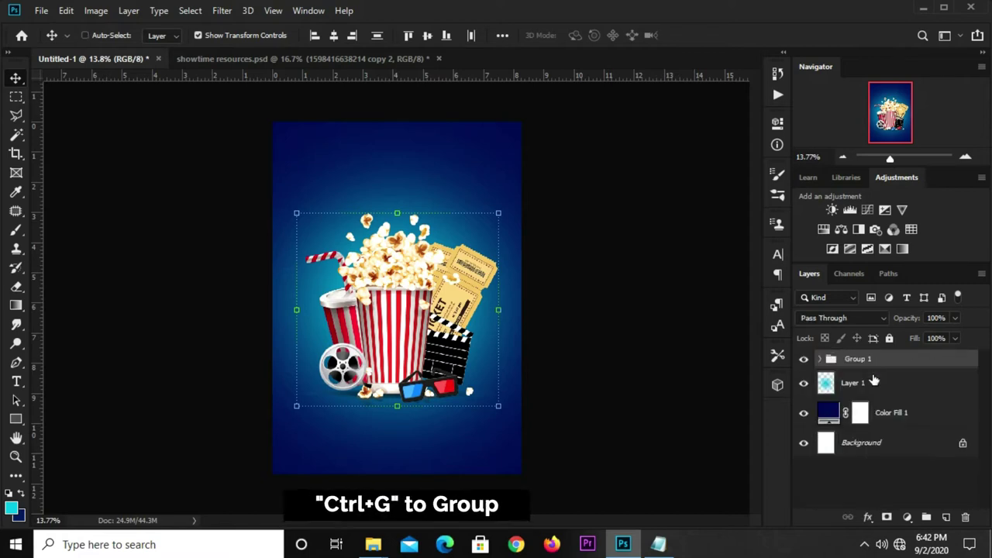
{"action": "left_click", "coordinate": [803, 361]}
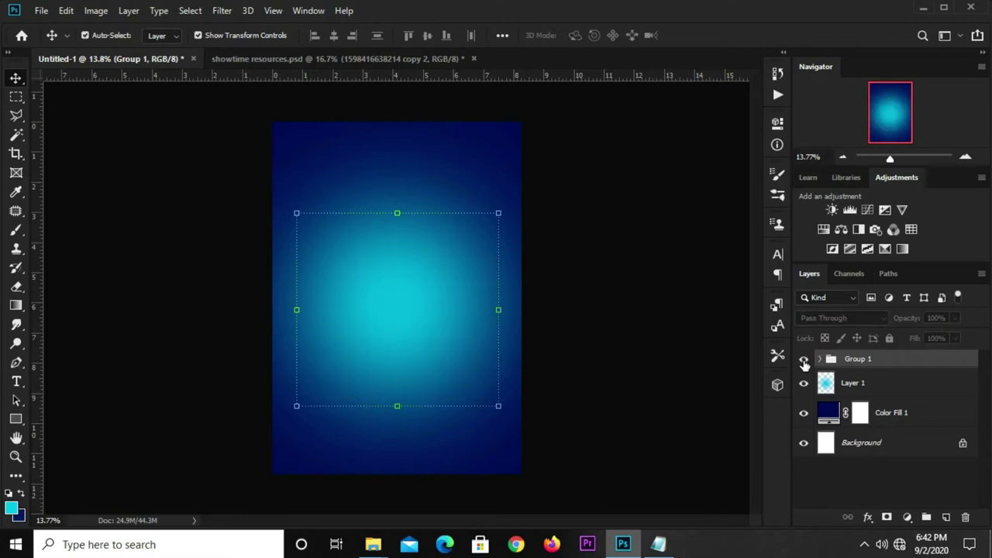
{"action": "key", "text": "ctrl+t"}
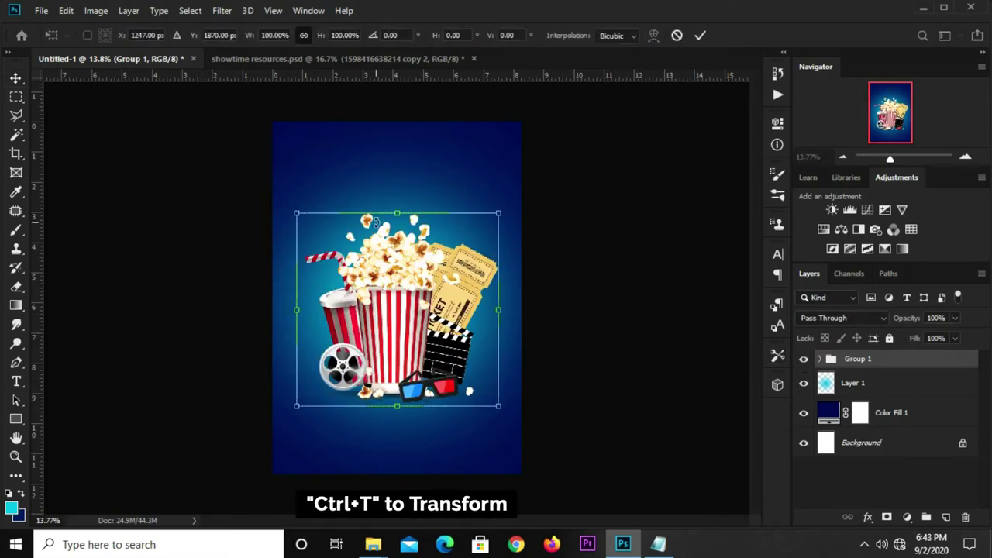
Scale Group 1 up to about 105% and commit the transform.
{"action": "left_click_drag", "start_coordinate": [391, 211], "coordinate": [396, 208]}
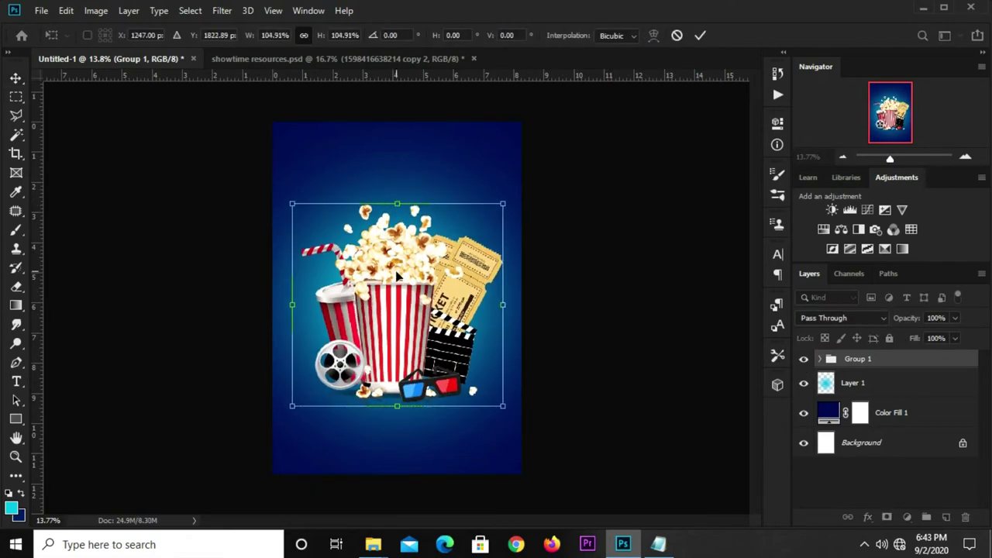
{"action": "left_click_drag", "start_coordinate": [396, 274], "coordinate": [396, 278]}
{"action": "left_click", "coordinate": [700, 35]}
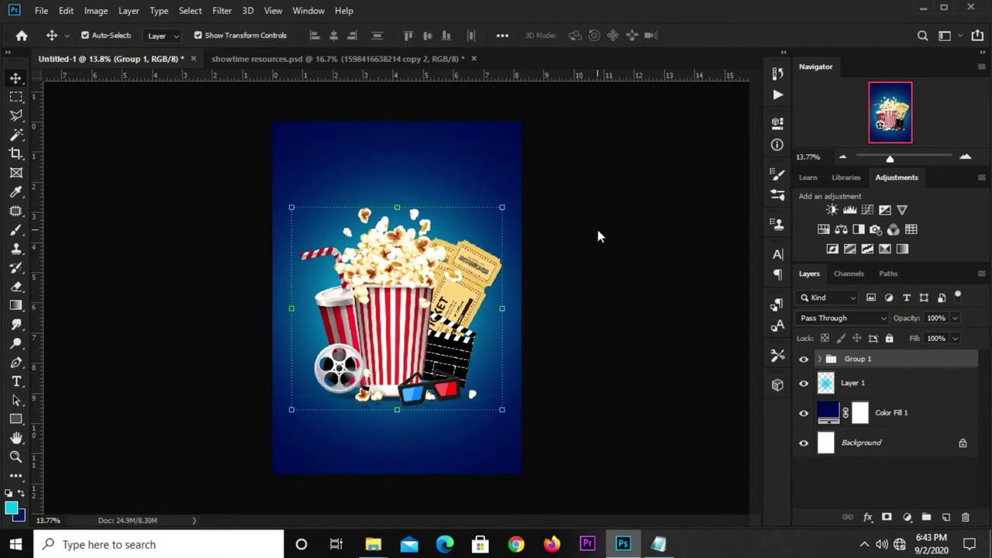
Center Group 1 horizontally on the canvas, then clear the selection.
{"action": "key", "text": "ctrl+a"}
{"action": "left_click", "coordinate": [334, 37]}
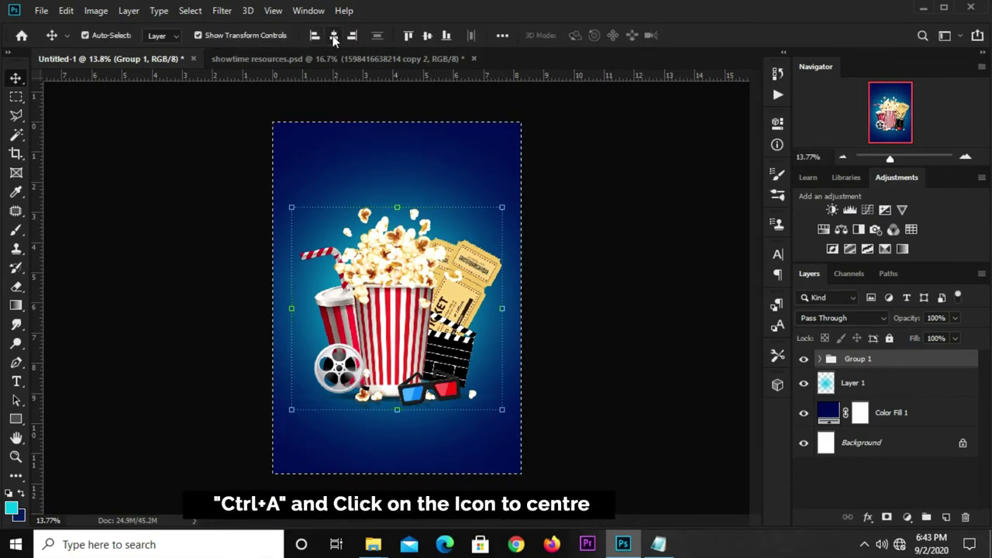
{"action": "key", "text": "ctrl+d"}
{"action": "left_click", "coordinate": [577, 213]}
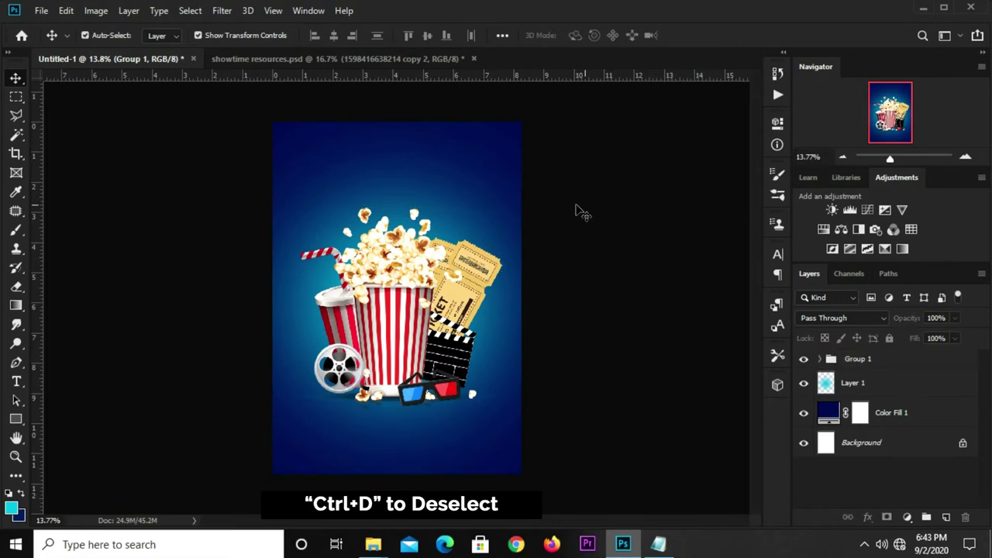
Copy the Ray-PNG-Free-Download layer from showtime resources.psd into Untitled-1 and restack it beside Group 1.
{"action": "left_click", "coordinate": [301, 58]}
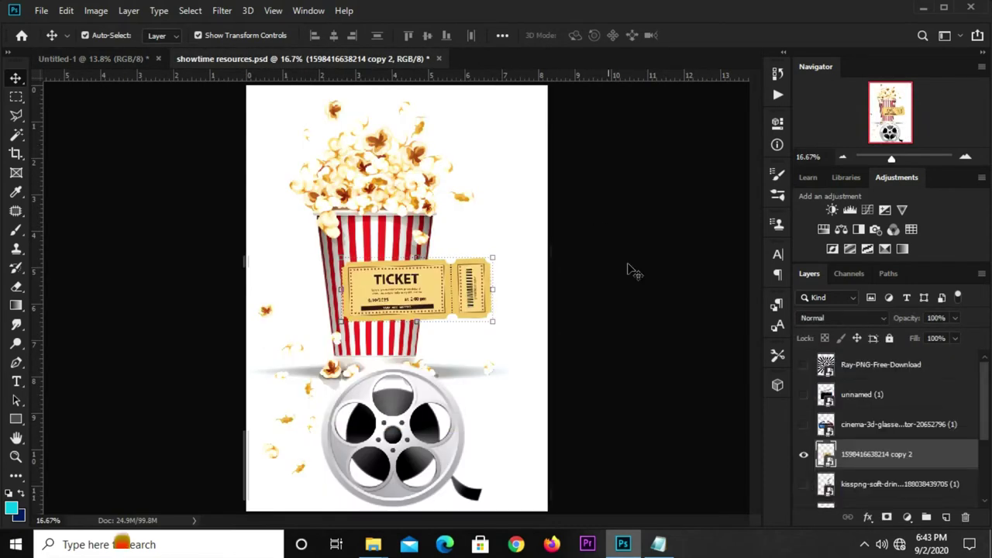
{"action": "left_click", "coordinate": [804, 364]}
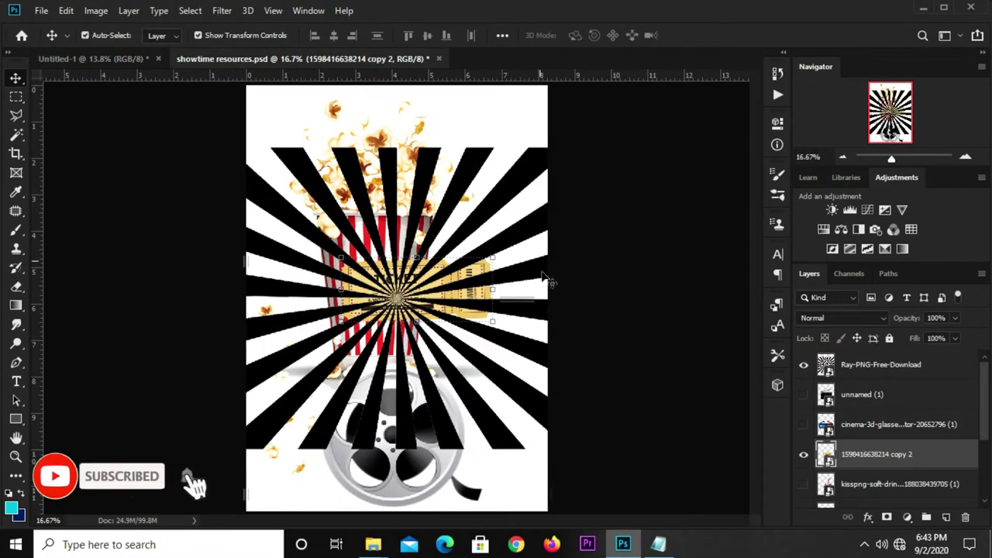
{"action": "left_click", "coordinate": [523, 183]}
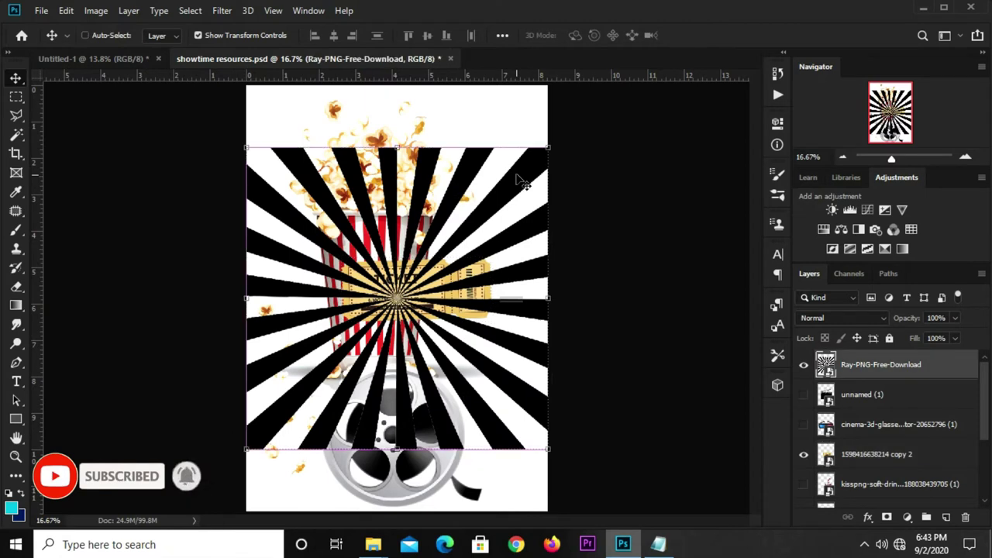
{"action": "left_click", "coordinate": [129, 64]}
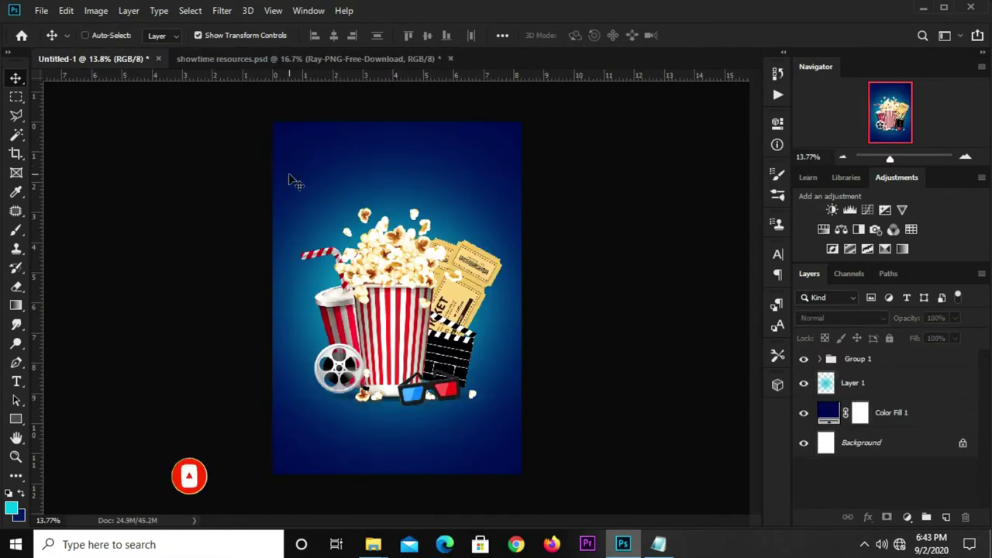
{"action": "left_click_drag", "start_coordinate": [289, 175], "coordinate": [444, 201]}
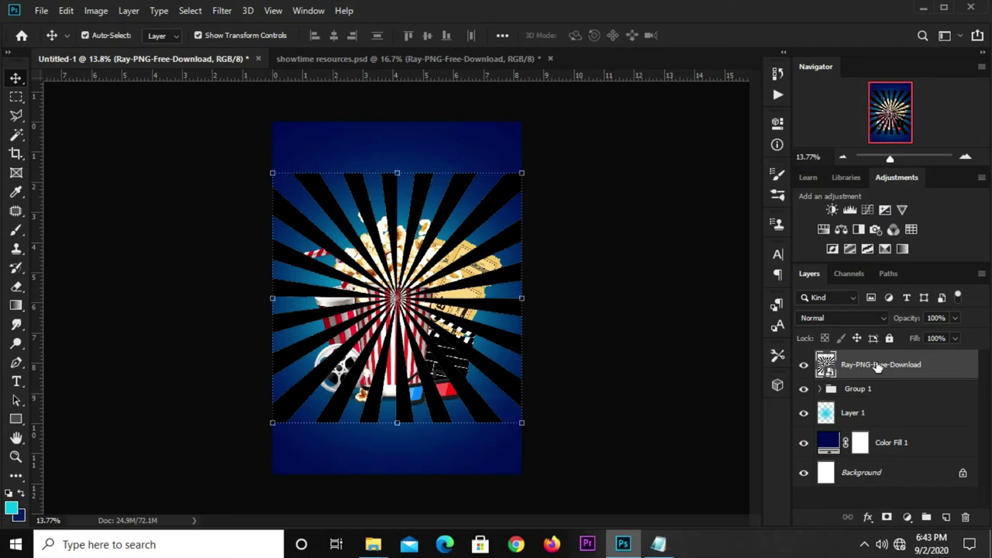
{"action": "left_click_drag", "start_coordinate": [878, 367], "coordinate": [879, 399]}
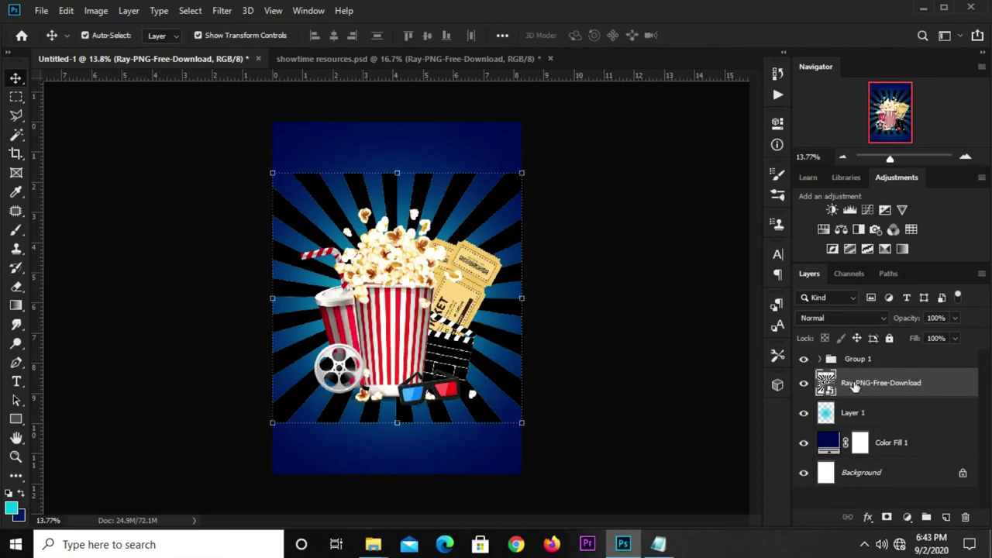
Scale the sunburst rays to about 120.16% to cover the poster, then rasterize the layer.
{"action": "key", "text": "ctrl+t"}
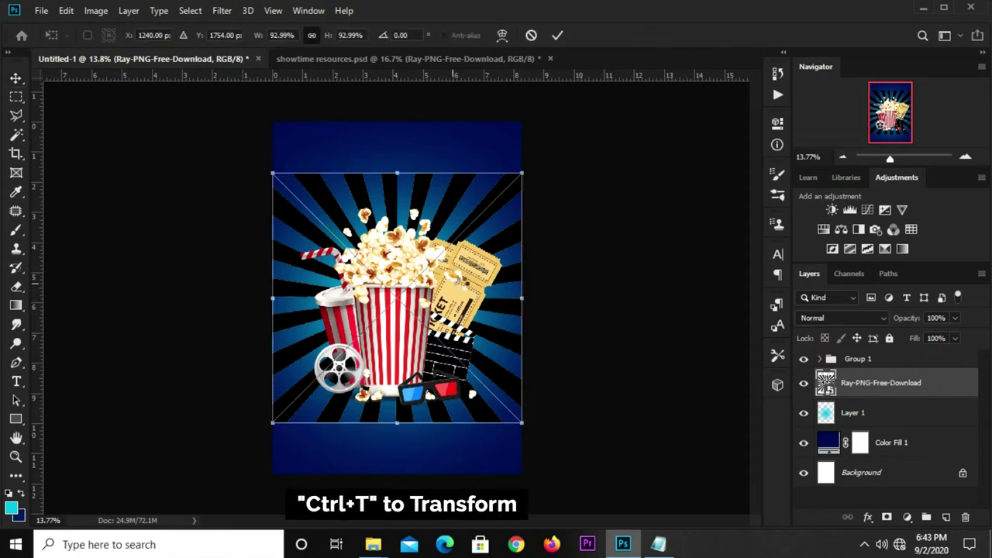
{"action": "left_click_drag", "start_coordinate": [397, 173], "coordinate": [394, 133]}
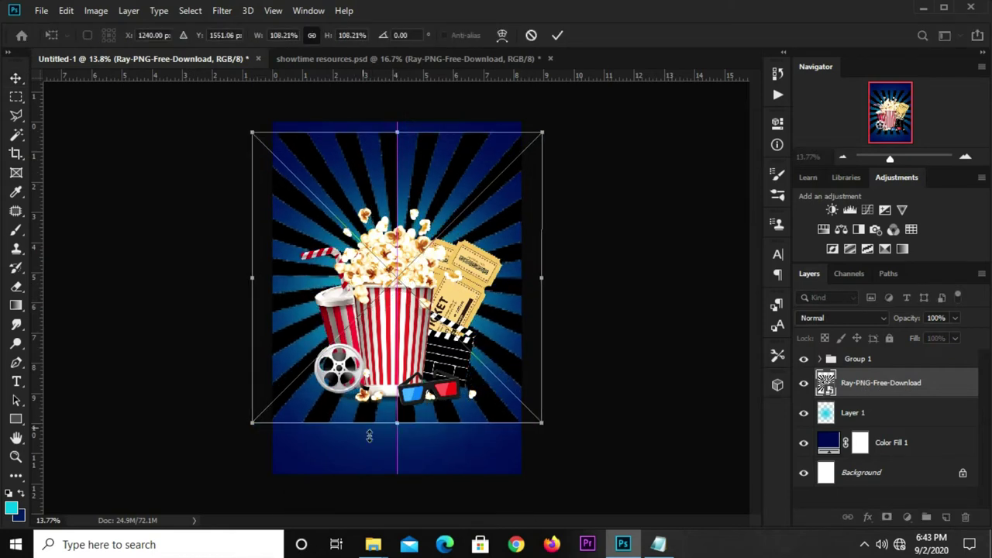
{"action": "left_click_drag", "start_coordinate": [397, 422], "coordinate": [396, 454]}
{"action": "left_click_drag", "start_coordinate": [399, 261], "coordinate": [398, 271]}
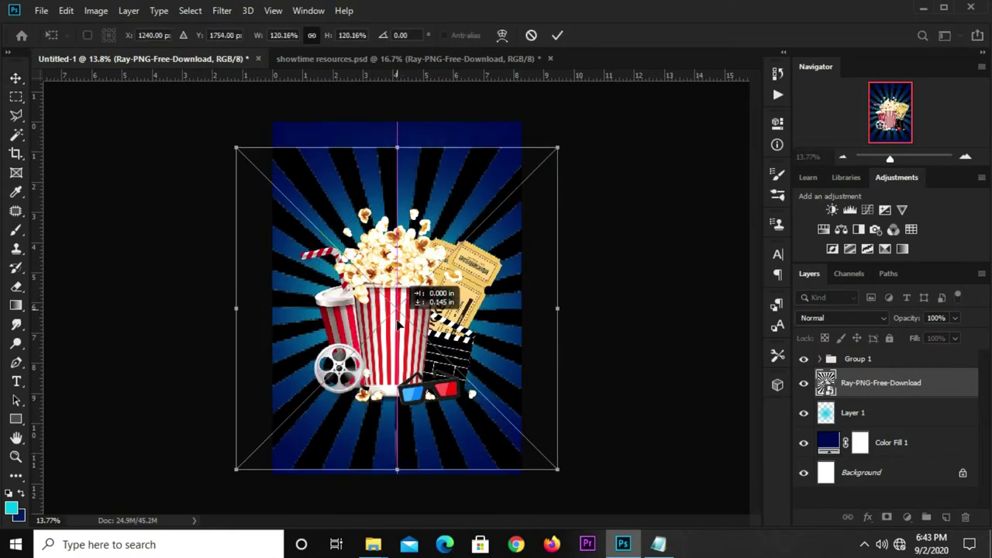
{"action": "left_click", "coordinate": [558, 35]}
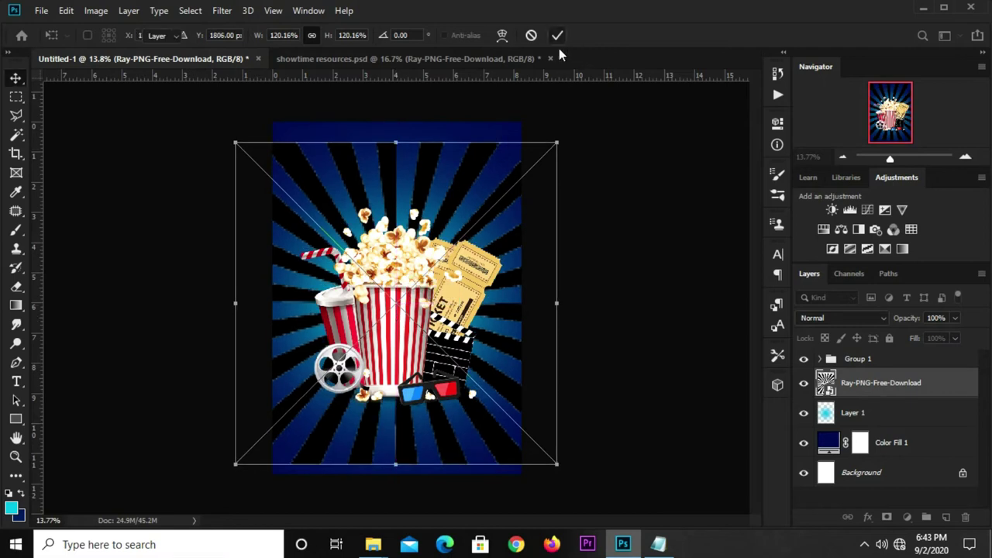
{"action": "right_click", "coordinate": [867, 387]}
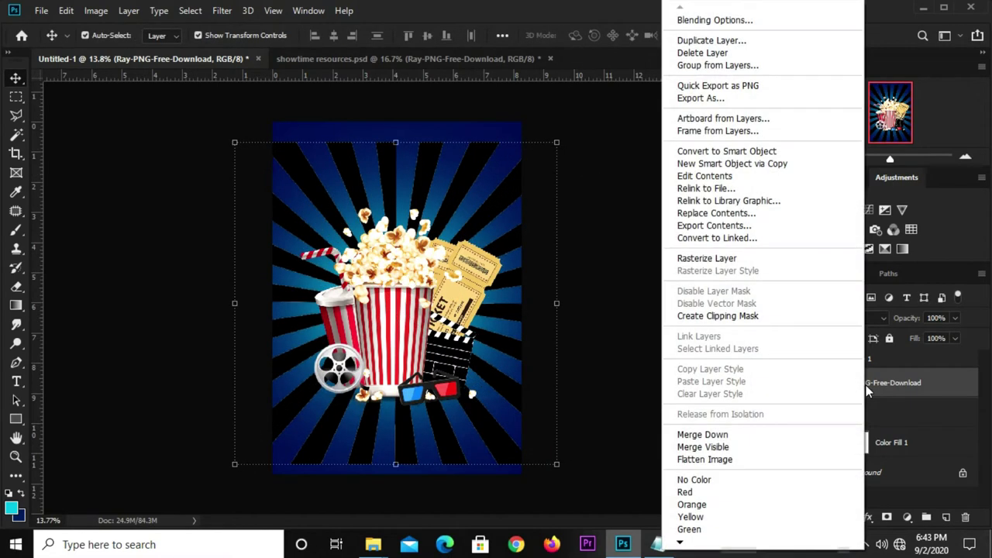
{"action": "left_click", "coordinate": [719, 258]}
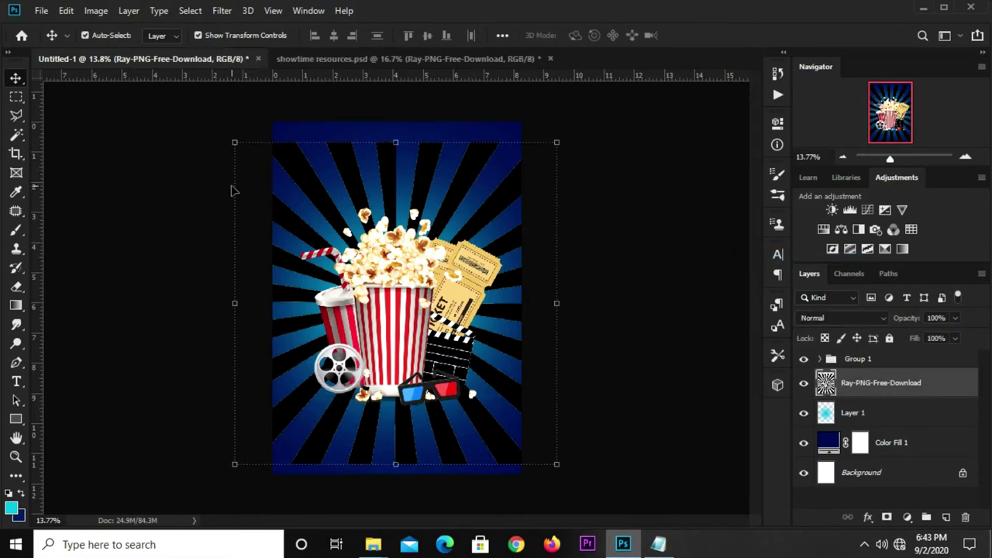
Draw a Polygonal Lasso selection around the lower part of the sunburst rays.
{"action": "right_click", "coordinate": [16, 117]}
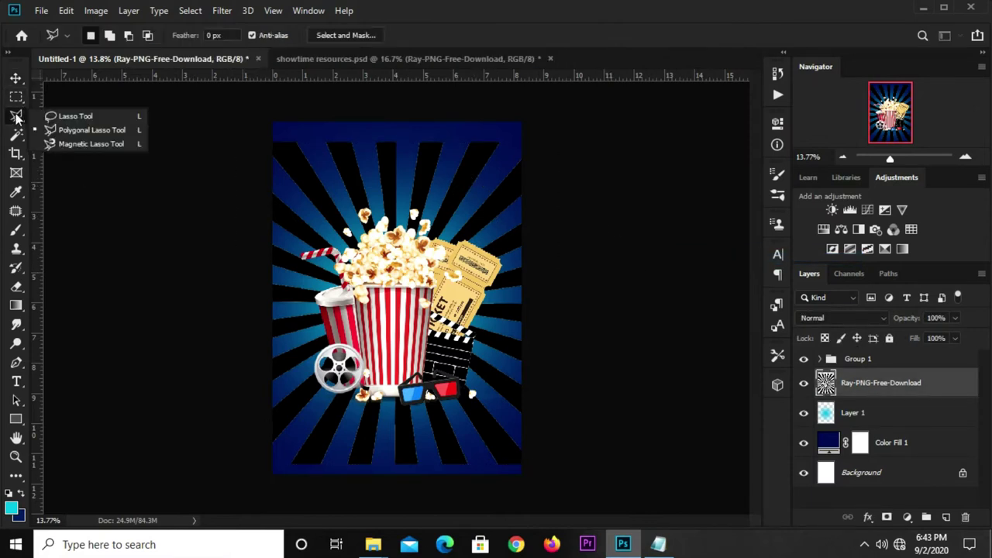
{"action": "left_click", "coordinate": [58, 129]}
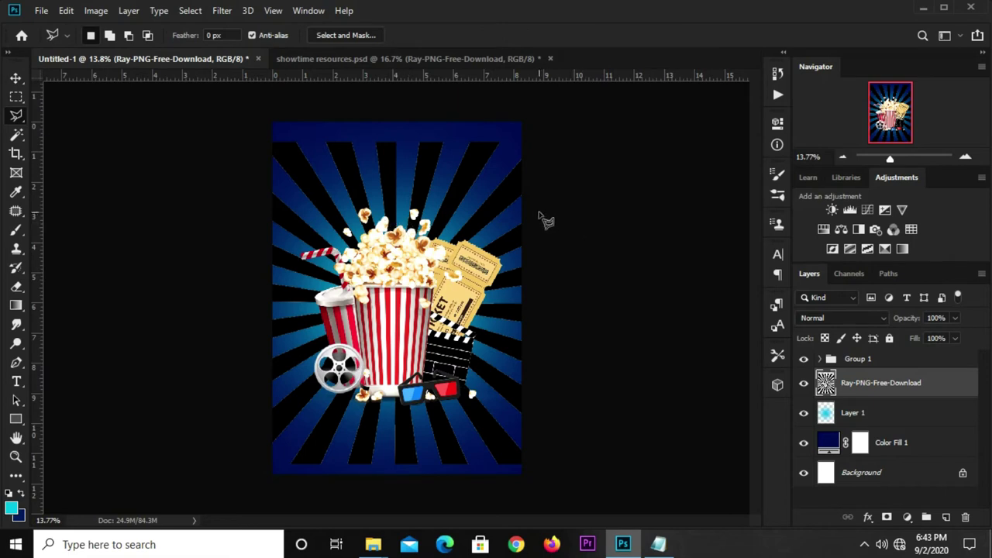
{"action": "left_click", "coordinate": [574, 227]}
{"action": "left_click", "coordinate": [395, 316]}
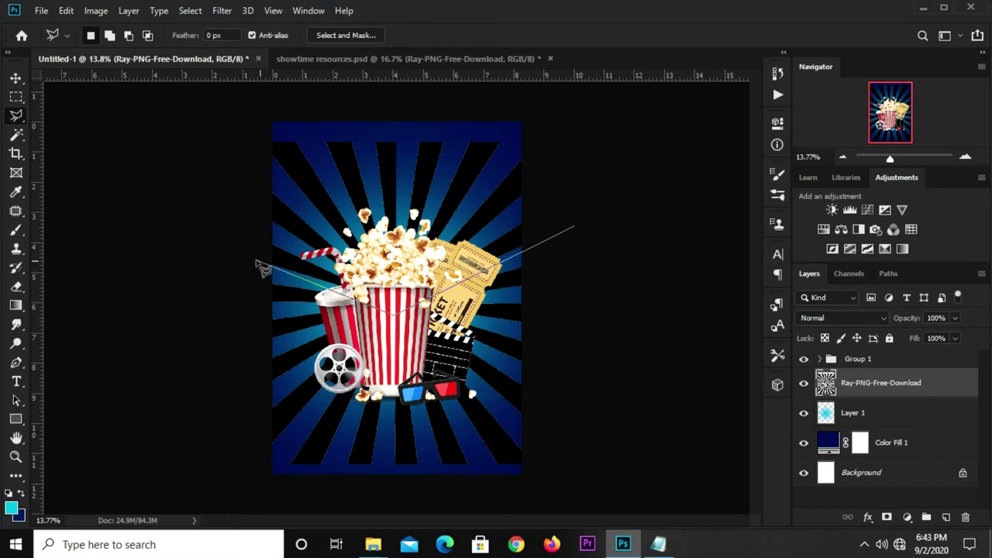
{"action": "left_click", "coordinate": [223, 254]}
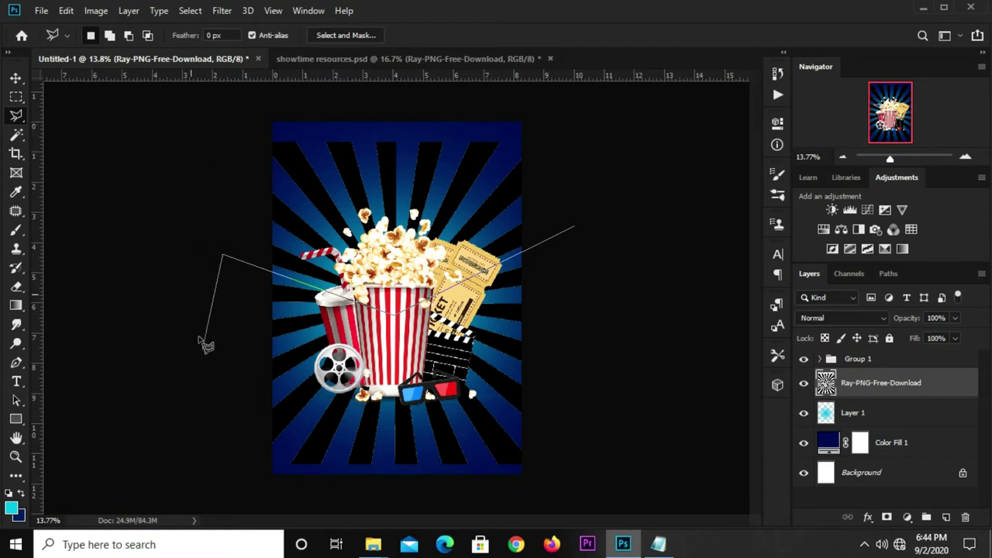
{"action": "left_click", "coordinate": [219, 448]}
{"action": "left_click", "coordinate": [281, 487]}
{"action": "left_click", "coordinate": [594, 496]}
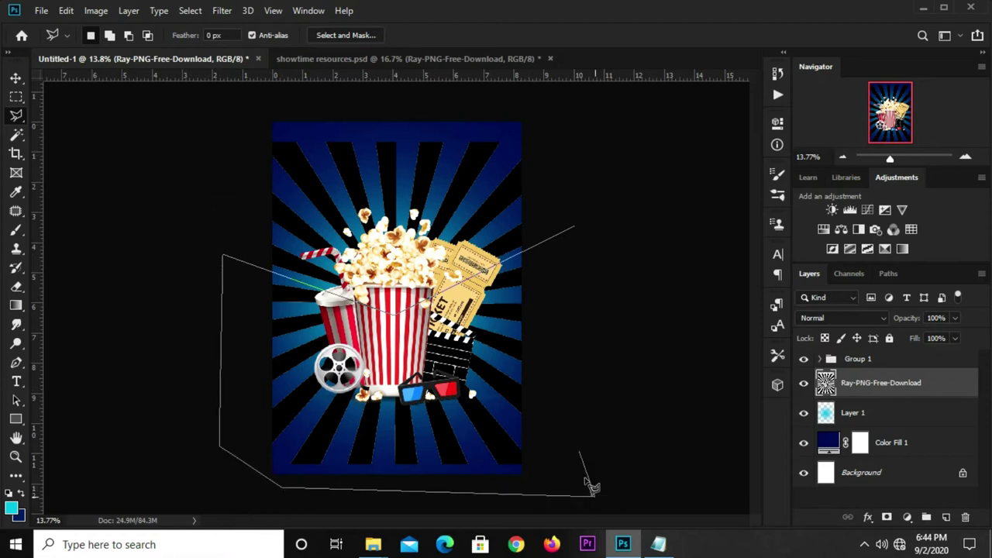
{"action": "left_click", "coordinate": [572, 229]}
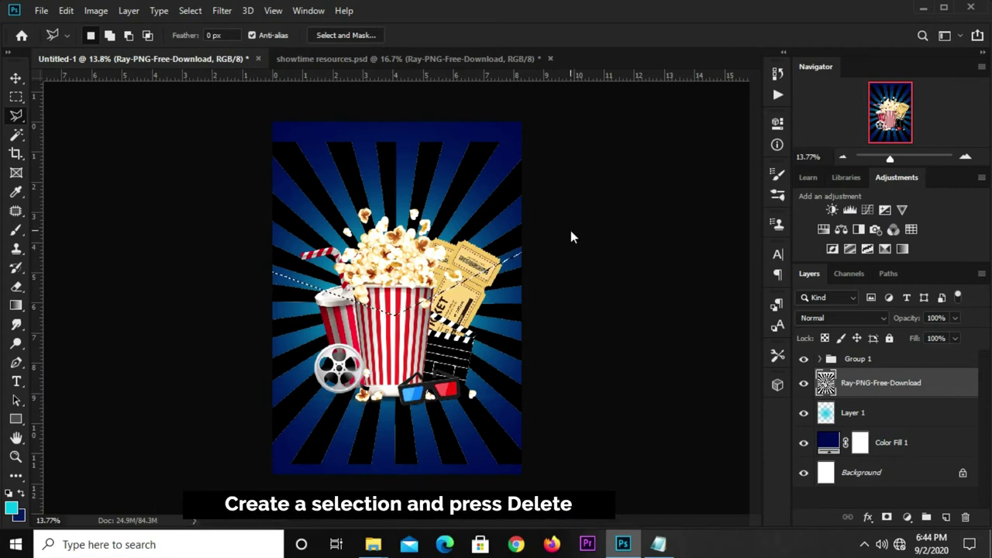
Delete the selected lower rays, deselect, and return to the Move tool.
{"action": "key", "text": "Delete"}
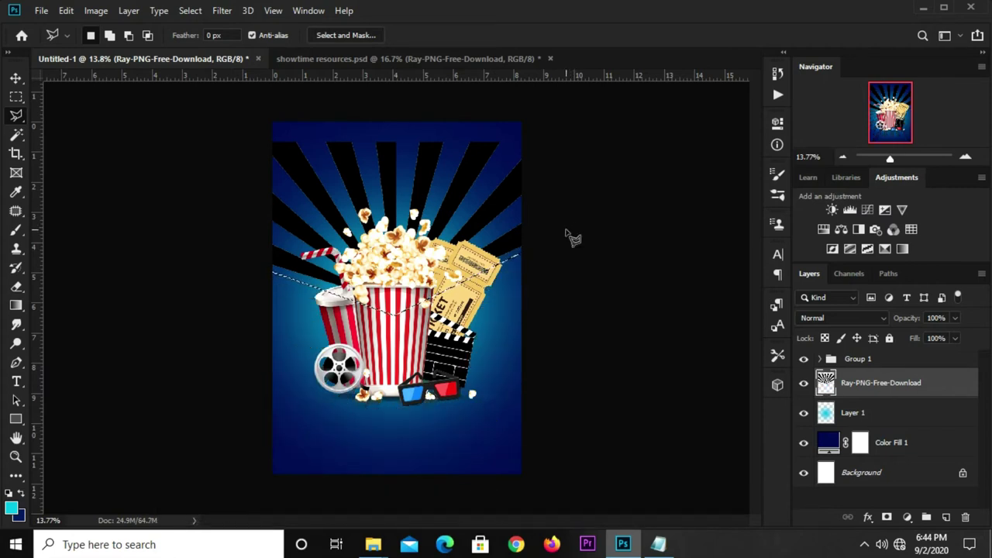
{"action": "key", "text": "ctrl+d"}
{"action": "key", "text": "v"}
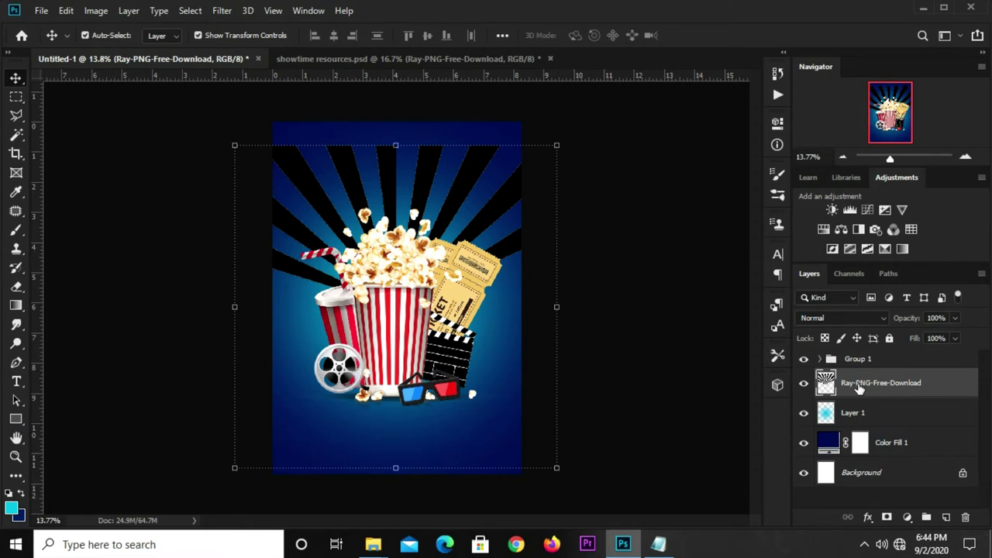
Invert the sunburst rays to white and set the layer opacity to 13%.
{"action": "key", "text": "ctrl+i"}
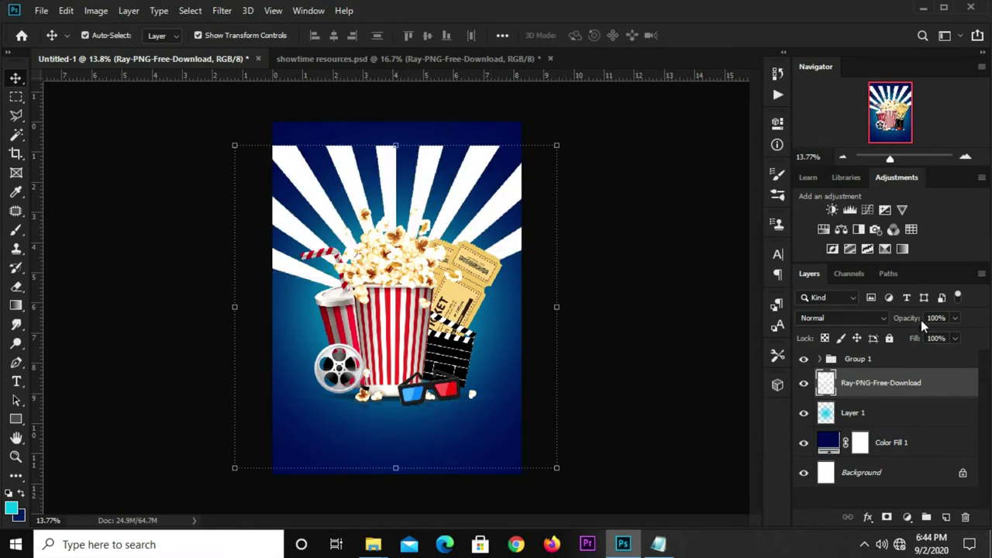
{"action": "left_click", "coordinate": [954, 318]}
{"action": "left_click_drag", "start_coordinate": [914, 343], "coordinate": [895, 337]}
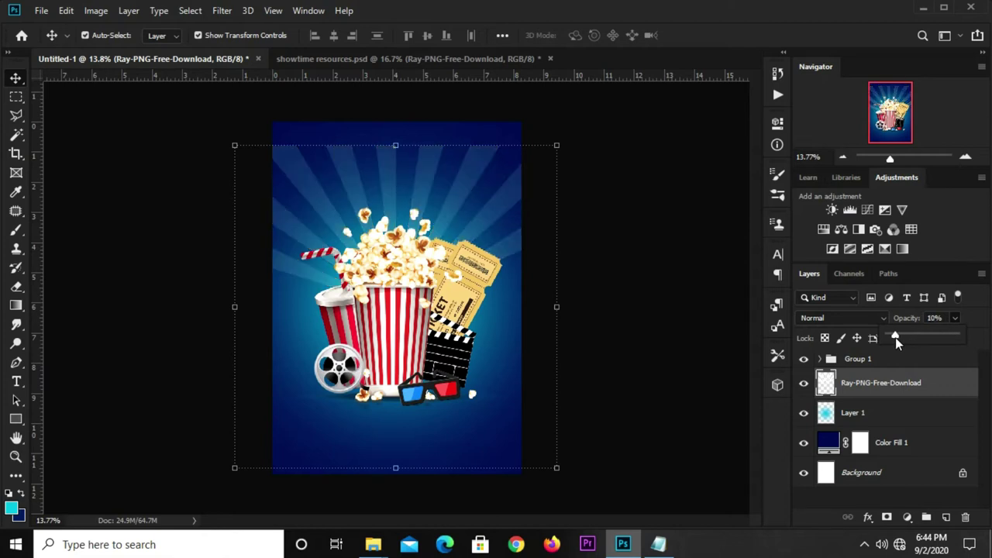
{"action": "left_click", "coordinate": [586, 303]}
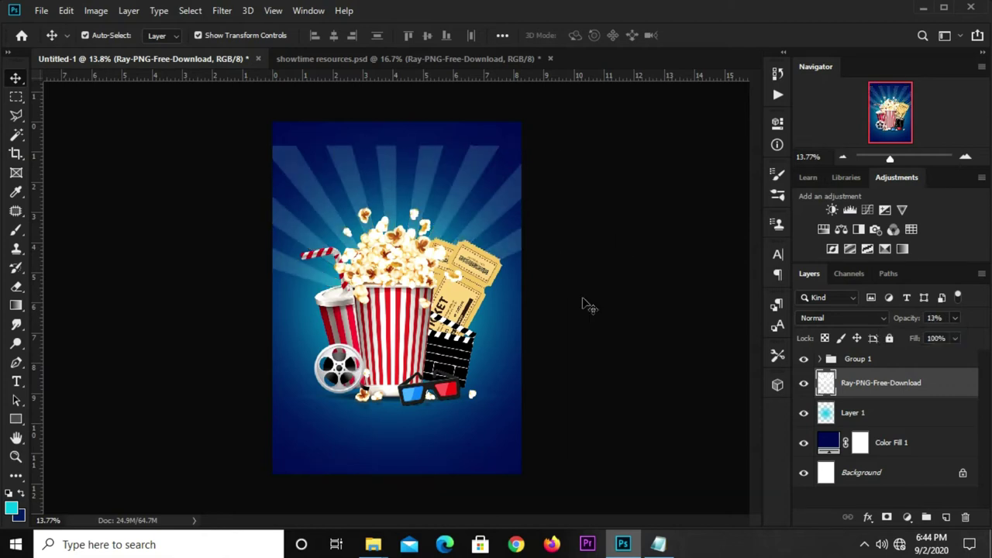
{"action": "left_click", "coordinate": [542, 346]}
{"action": "left_click", "coordinate": [865, 363]}
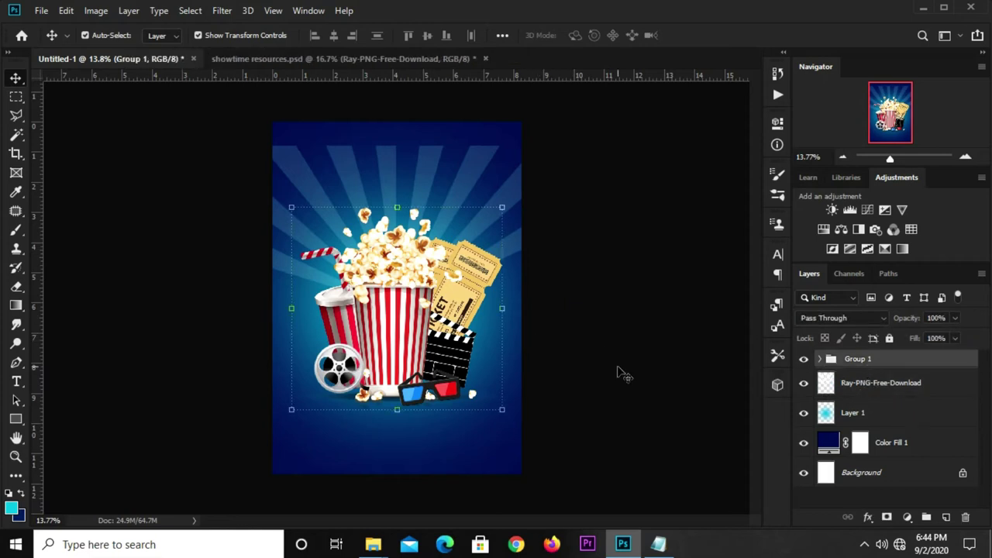
Nudge Group 1 down twice with Shift+Down.
{"action": "key", "text": "shift+Down"}
{"action": "key", "text": "shift+Down"}
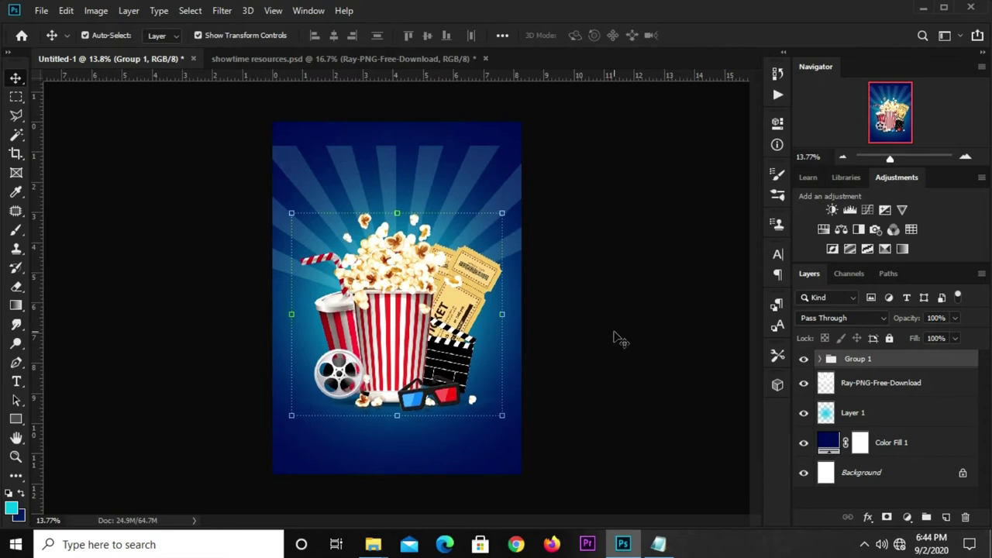
{"action": "left_click", "coordinate": [618, 338]}
{"action": "left_click", "coordinate": [876, 364]}
{"action": "key", "text": "shift+Down"}
{"action": "key", "text": "shift+Down"}
{"action": "key", "text": "shift+Down"}
{"action": "key", "text": "shift+Down"}
{"action": "key", "text": "shift+Down"}
{"action": "key", "text": "shift+Down"}
{"action": "key", "text": "shift+Down"}
{"action": "key", "text": "shift+Down"}
{"action": "left_click", "coordinate": [879, 382], "text": "shift"}
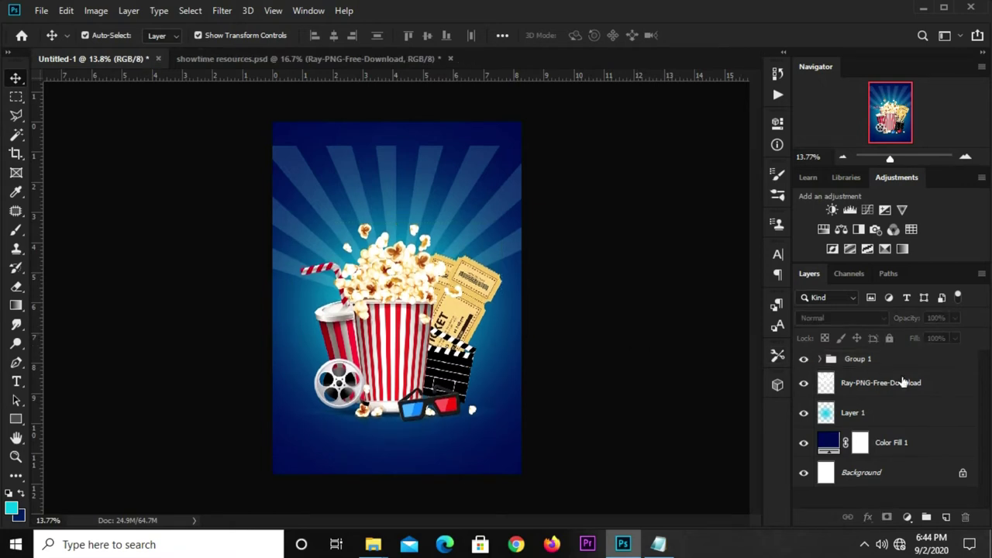
Move the Ray-PNG-Free-Download layer slightly down and commit.
{"action": "double_click", "coordinate": [874, 382]}
{"action": "key", "text": "Return"}
{"action": "left_click_drag", "start_coordinate": [472, 189], "coordinate": [474, 204]}
{"action": "key", "text": "Return"}
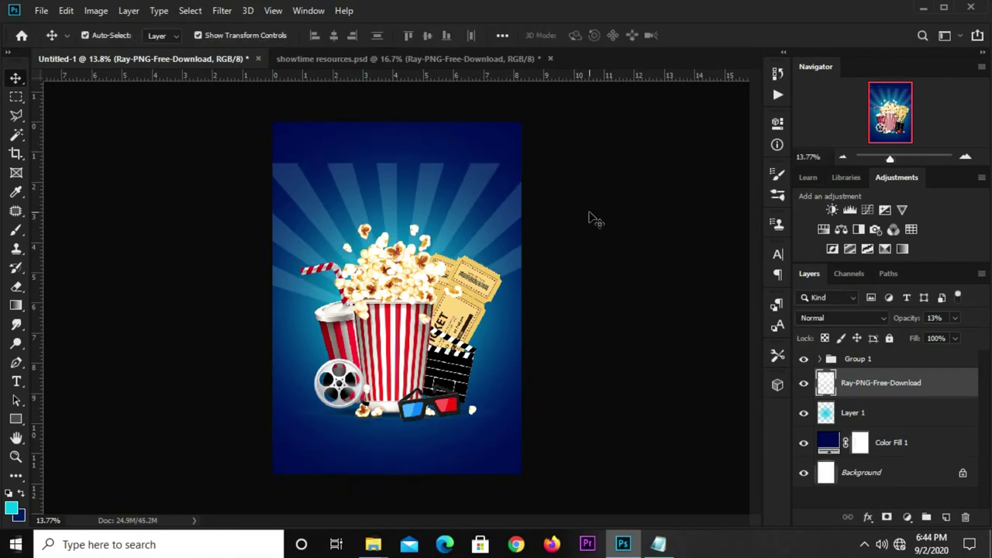
{"action": "left_click", "coordinate": [593, 217]}
Add a layer mask to the rays layer and set up a Foreground to Transparent gradient.
{"action": "left_click", "coordinate": [858, 385]}
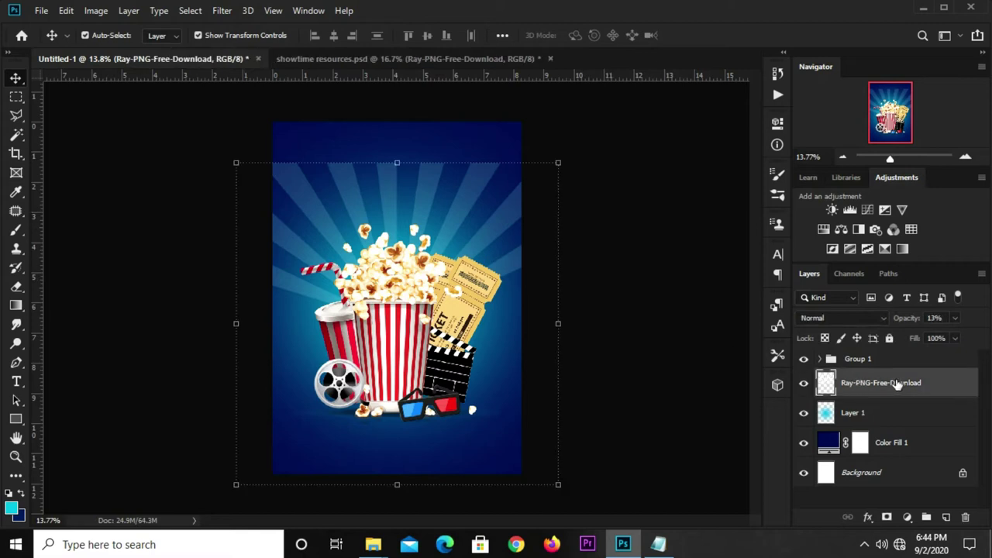
{"action": "left_click", "coordinate": [888, 517]}
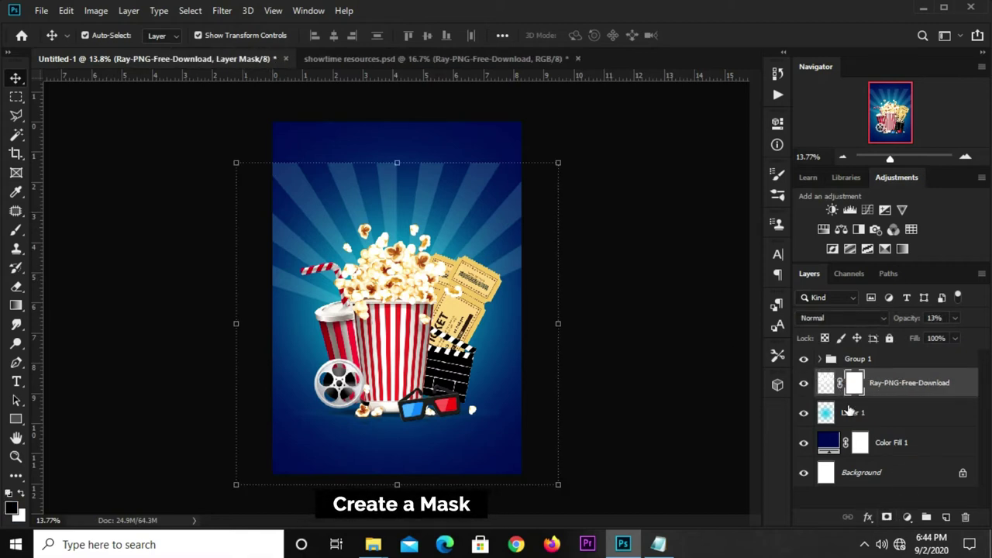
{"action": "left_click", "coordinate": [15, 305]}
{"action": "left_click", "coordinate": [78, 303]}
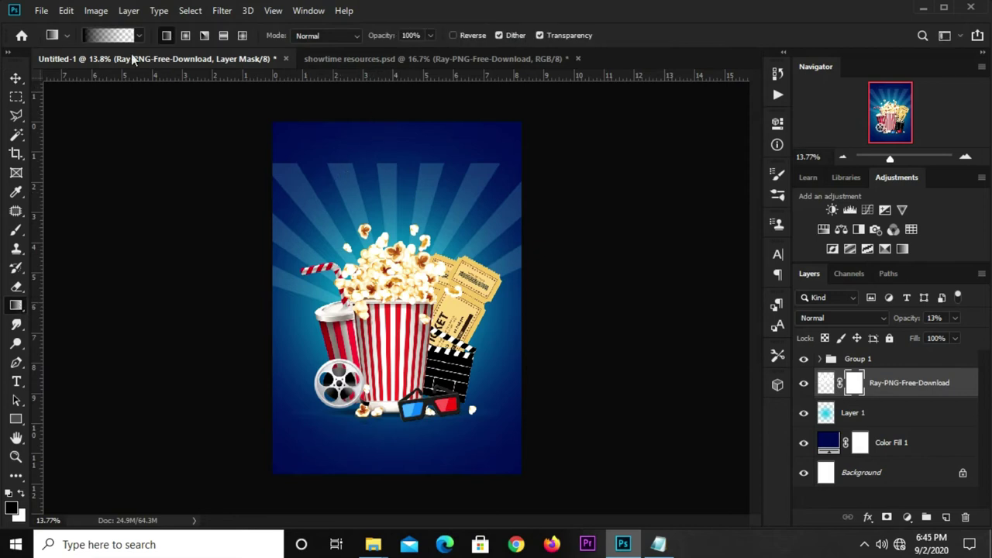
{"action": "left_click", "coordinate": [108, 35]}
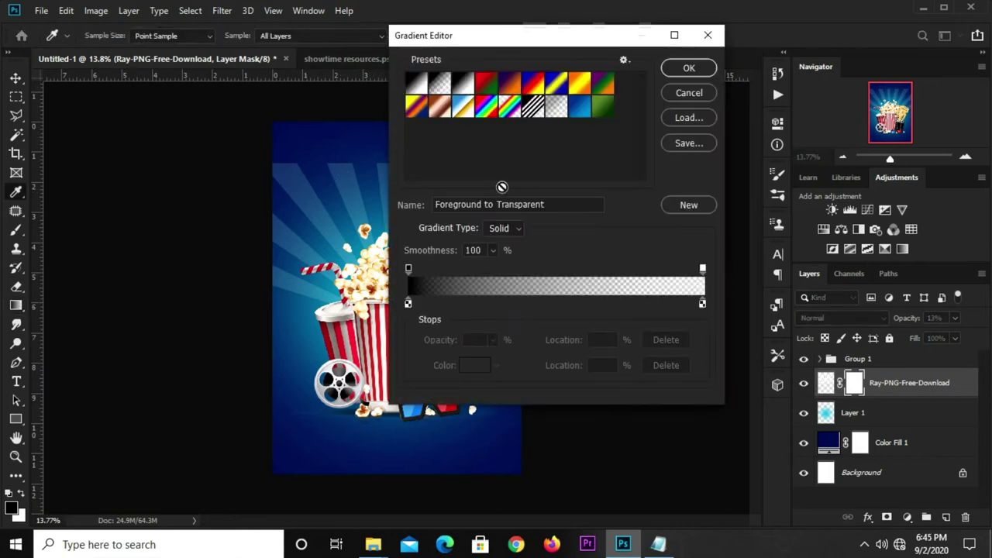
{"action": "left_click_drag", "start_coordinate": [551, 203], "coordinate": [440, 207]}
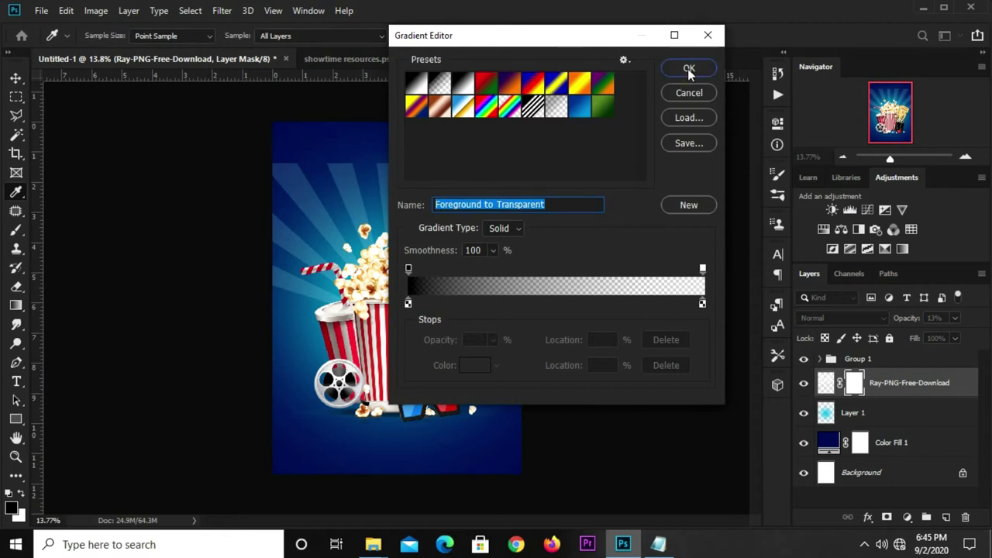
{"action": "left_click", "coordinate": [689, 69]}
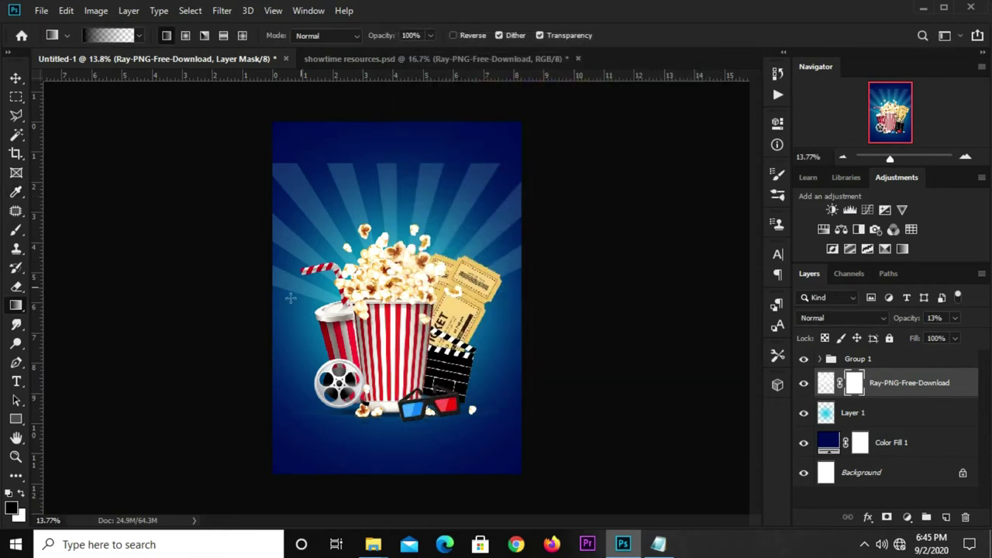
Drag the gradient down from the poster's top to fade the upper rays.
{"action": "left_click_drag", "start_coordinate": [386, 121], "coordinate": [385, 275]}
{"action": "left_click_drag", "start_coordinate": [396, 121], "coordinate": [395, 267]}
{"action": "left_click_drag", "start_coordinate": [394, 122], "coordinate": [395, 209]}
{"action": "left_click_drag", "start_coordinate": [388, 122], "coordinate": [389, 247]}
{"action": "left_click_drag", "start_coordinate": [386, 122], "coordinate": [386, 232]}
{"action": "left_click_drag", "start_coordinate": [390, 122], "coordinate": [394, 269]}
{"action": "key", "text": "v"}
{"action": "left_click", "coordinate": [171, 264]}
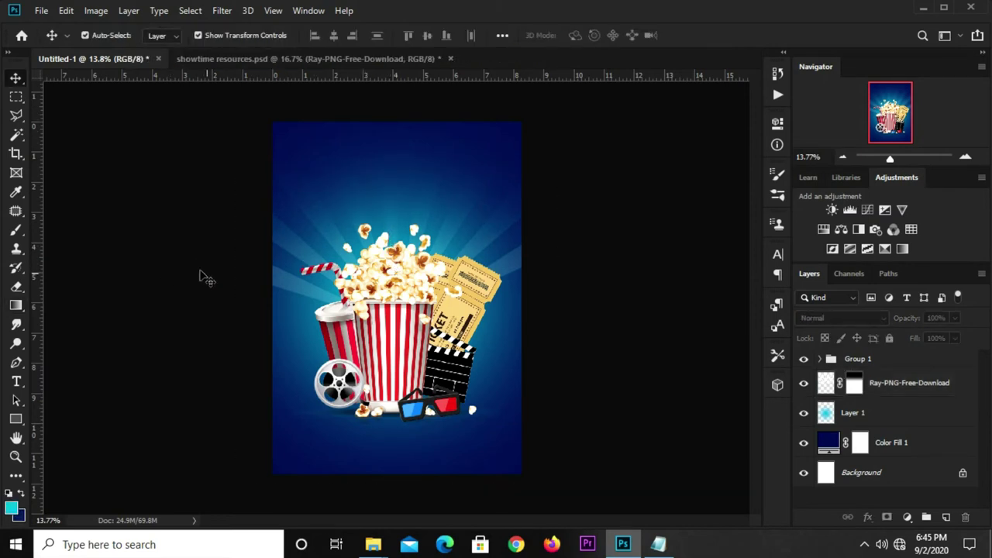
Outline the lower-left rays beside the soda cup with the Polygonal Lasso, then deselect.
{"action": "left_click", "coordinate": [291, 285]}
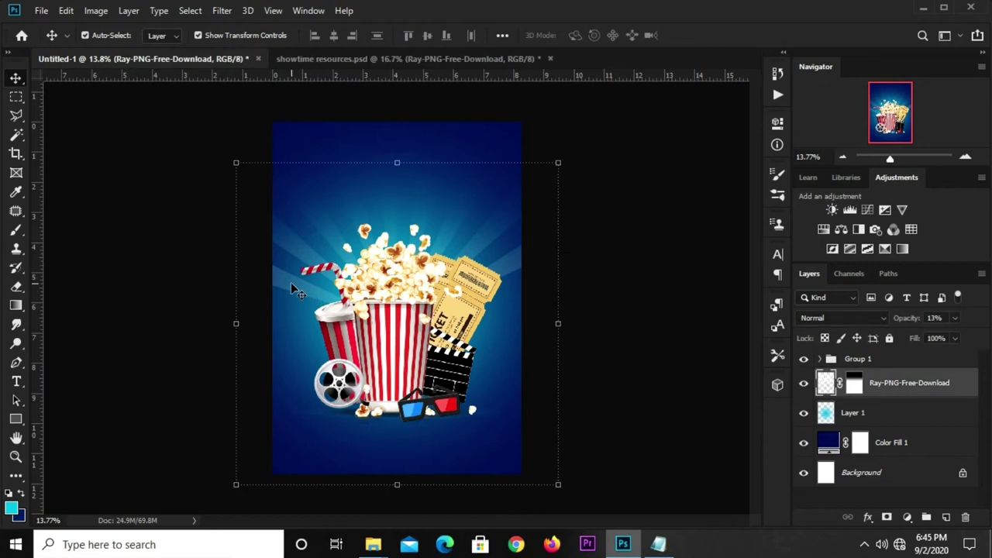
{"action": "left_click", "coordinate": [17, 116]}
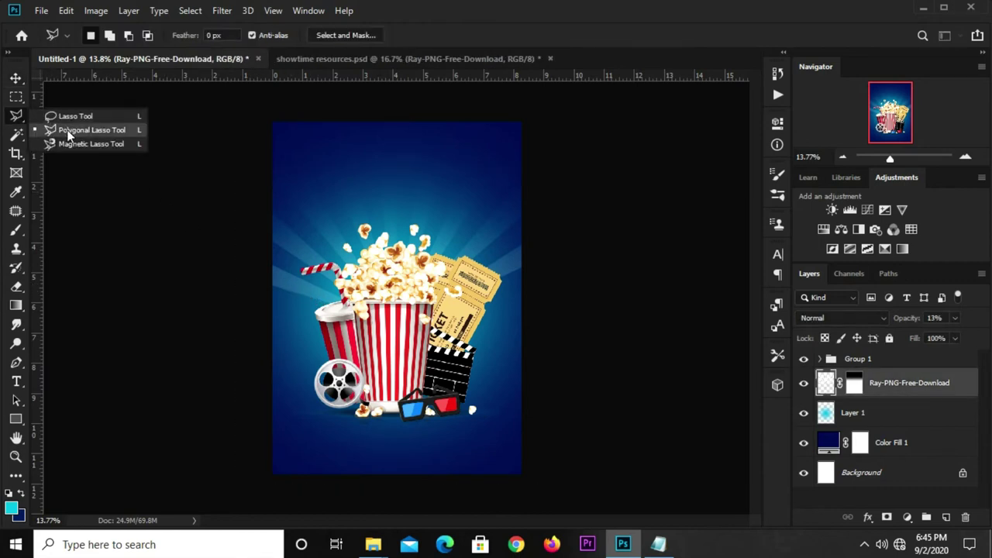
{"action": "left_click", "coordinate": [77, 130]}
{"action": "left_click", "coordinate": [240, 242]}
{"action": "left_click", "coordinate": [355, 306]}
{"action": "left_click", "coordinate": [367, 364]}
{"action": "left_click", "coordinate": [256, 392]}
{"action": "left_click", "coordinate": [240, 245]}
{"action": "key", "text": "ctrl+d"}
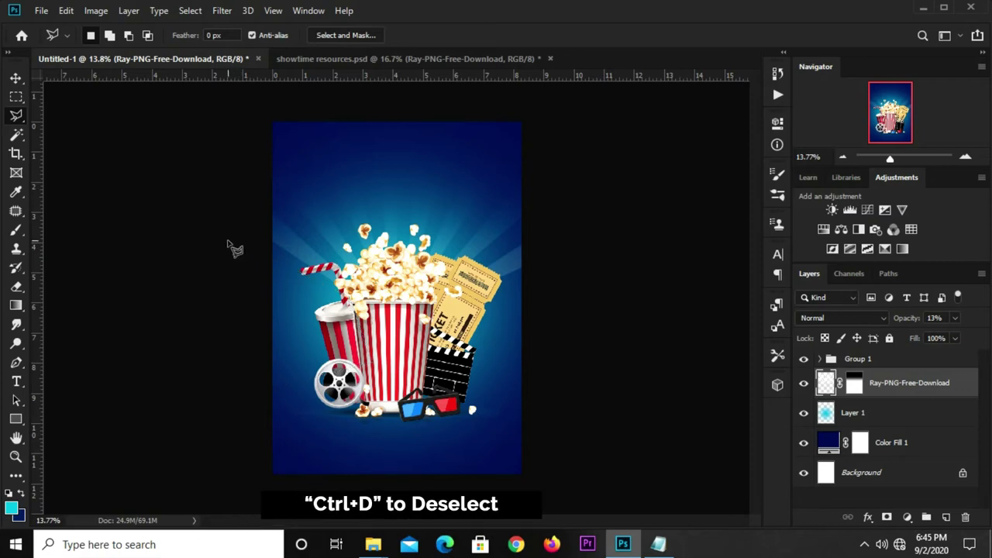
Move the rays layer slightly left and down and commit the move.
{"action": "key", "text": "v"}
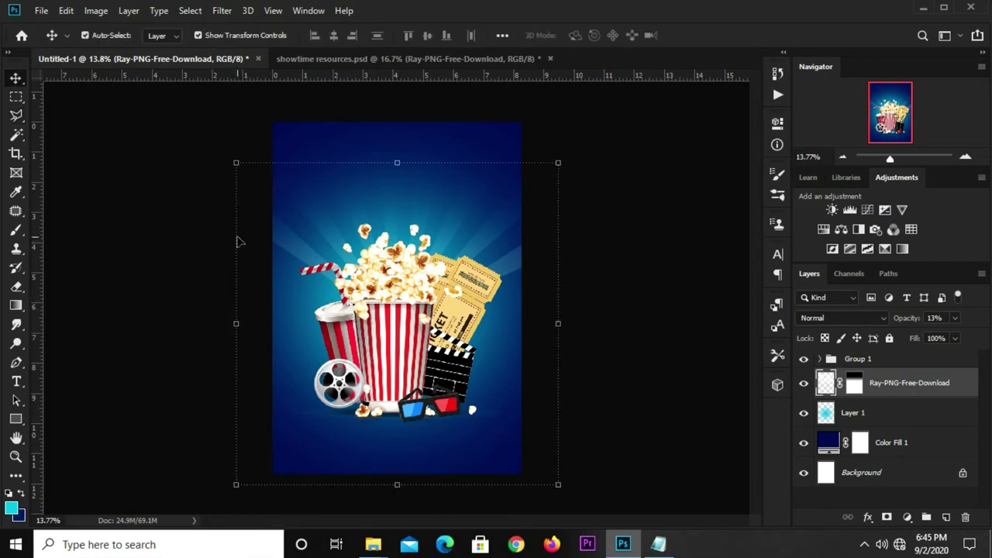
{"action": "left_click", "coordinate": [233, 244]}
{"action": "left_click_drag", "start_coordinate": [306, 240], "coordinate": [287, 248]}
{"action": "left_click", "coordinate": [697, 37]}
{"action": "left_click", "coordinate": [624, 226]}
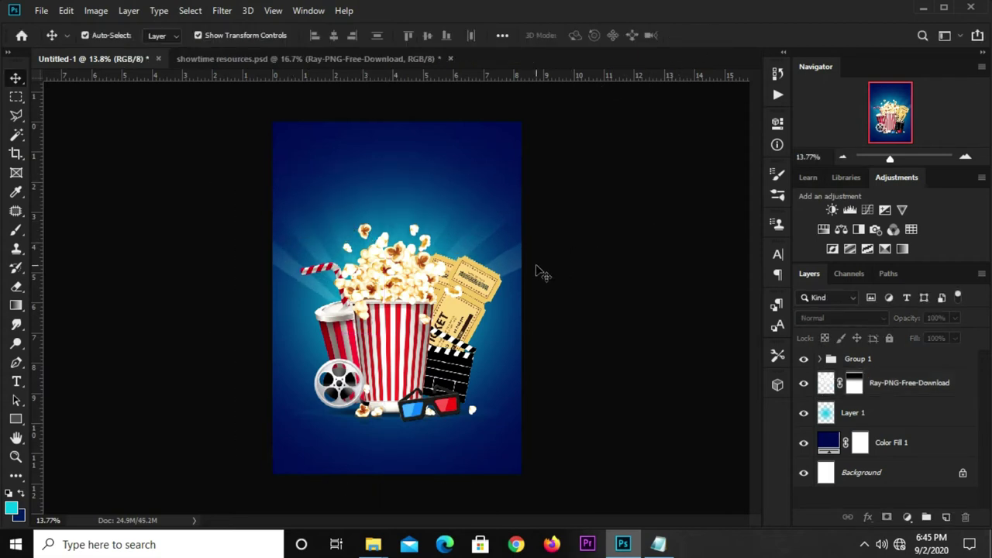
{"action": "left_click", "coordinate": [512, 254]}
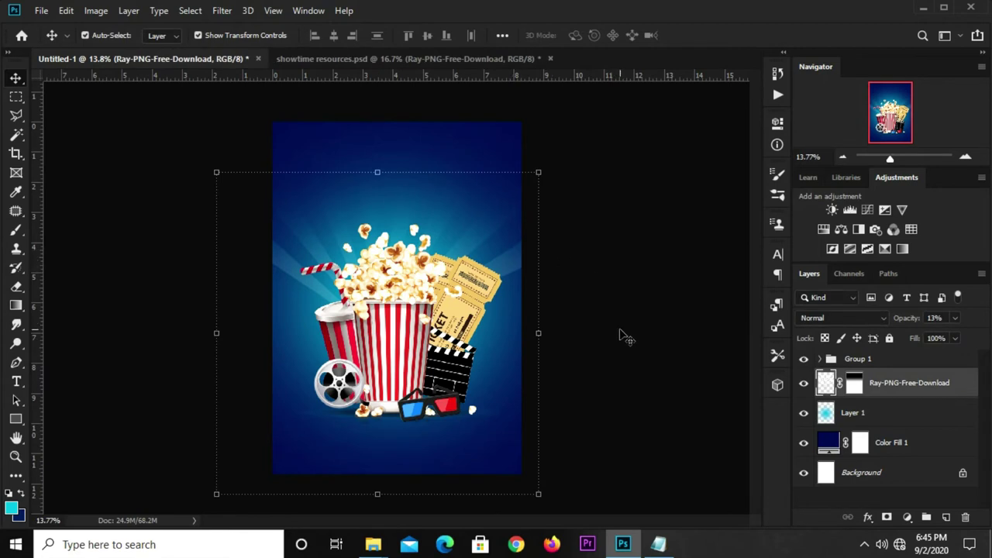
Convert the sunburst rays layer to a smart object and apply a Gaussian Blur of radius 80.
{"action": "right_click", "coordinate": [895, 388]}
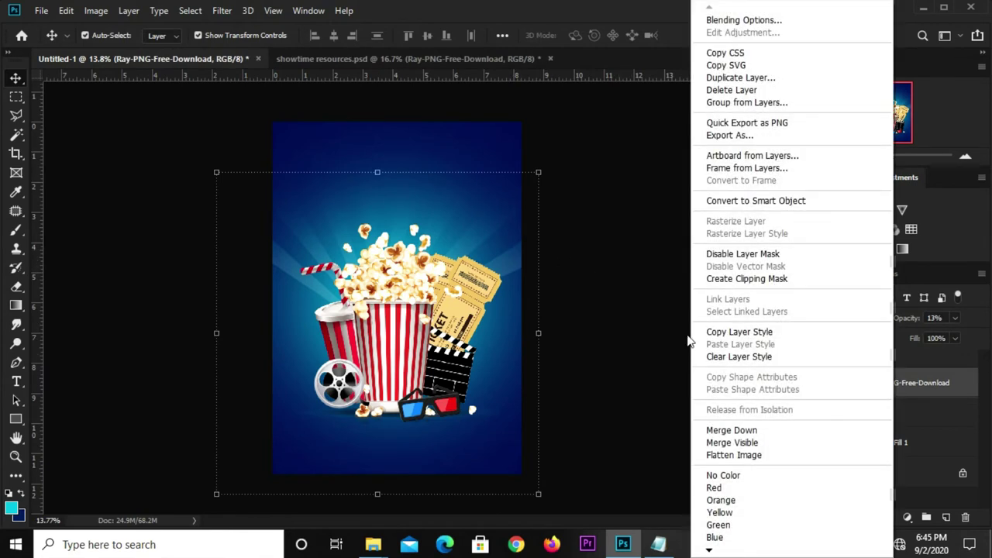
{"action": "left_click", "coordinate": [729, 201]}
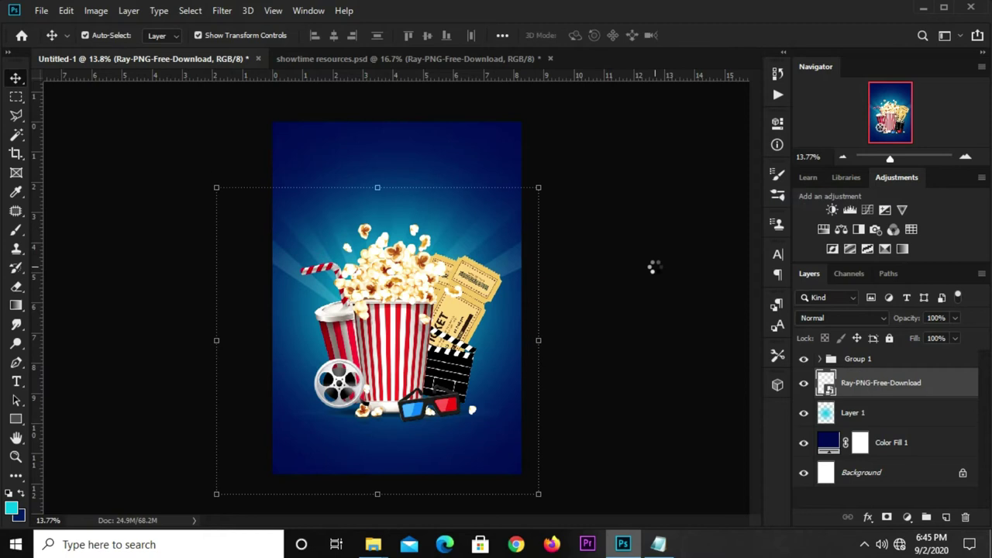
{"action": "left_click", "coordinate": [221, 11]}
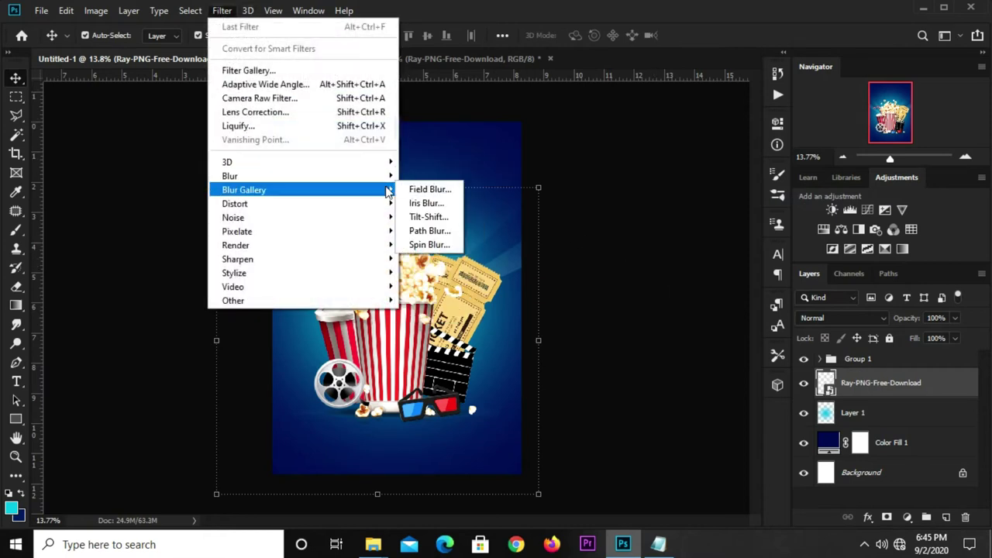
{"action": "left_click", "coordinate": [424, 230]}
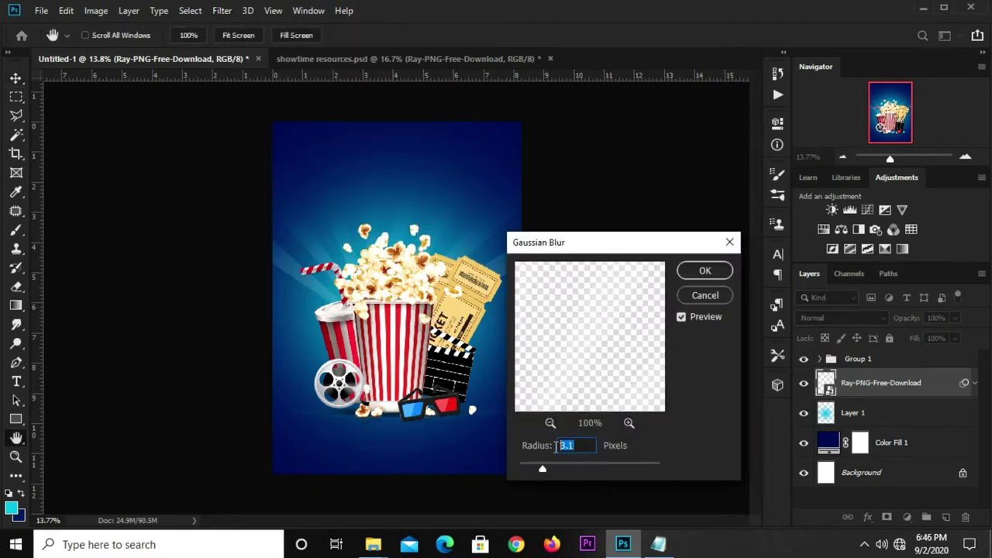
{"action": "type", "text": "8"}
{"action": "type", "text": "0"}
{"action": "double_click", "coordinate": [572, 445]}
{"action": "left_click", "coordinate": [704, 270]}
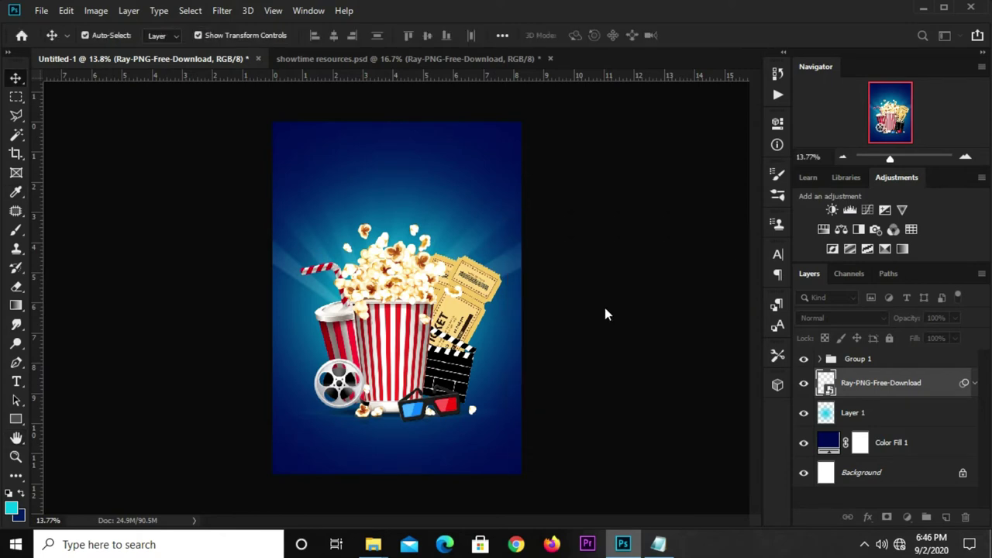
Lower the rays layer's opacity to 54%.
{"action": "left_click", "coordinate": [954, 318]}
{"action": "left_click_drag", "start_coordinate": [934, 338], "coordinate": [913, 339]}
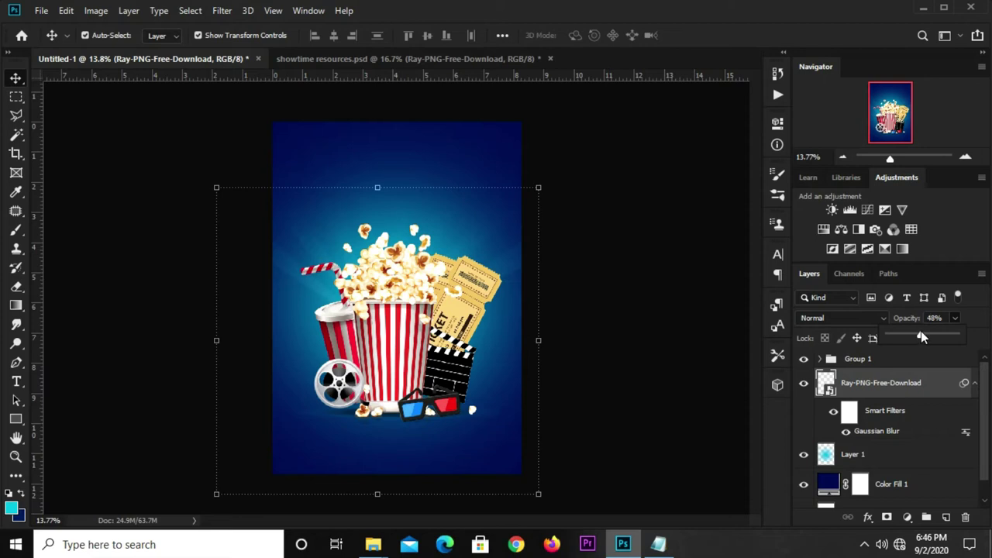
{"action": "left_click_drag", "start_coordinate": [920, 334], "coordinate": [922, 335]}
{"action": "type", "text": "4"}
{"action": "left_click", "coordinate": [621, 271]}
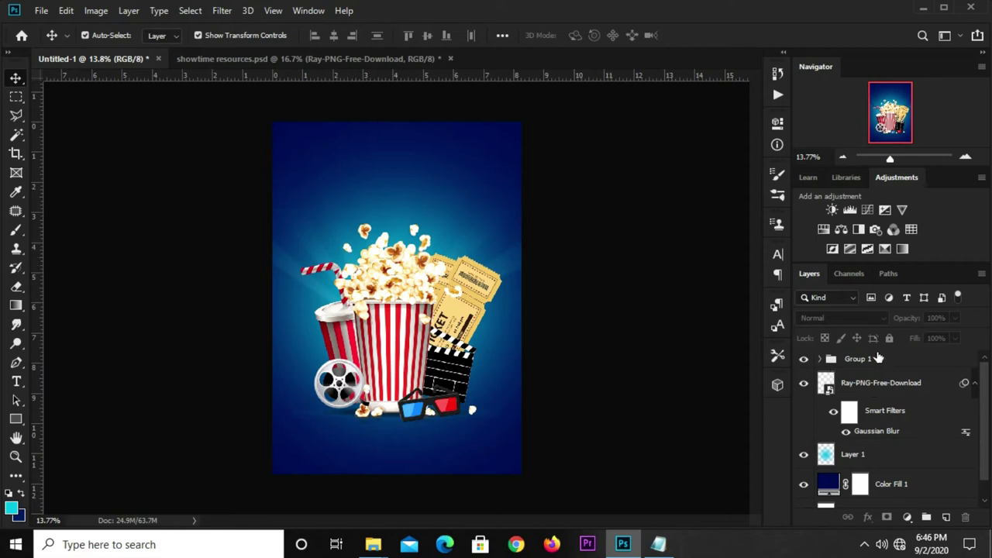
Add a new empty layer above Group 1 and pick the Brush tool with a sparkle preset.
{"action": "left_click", "coordinate": [901, 358]}
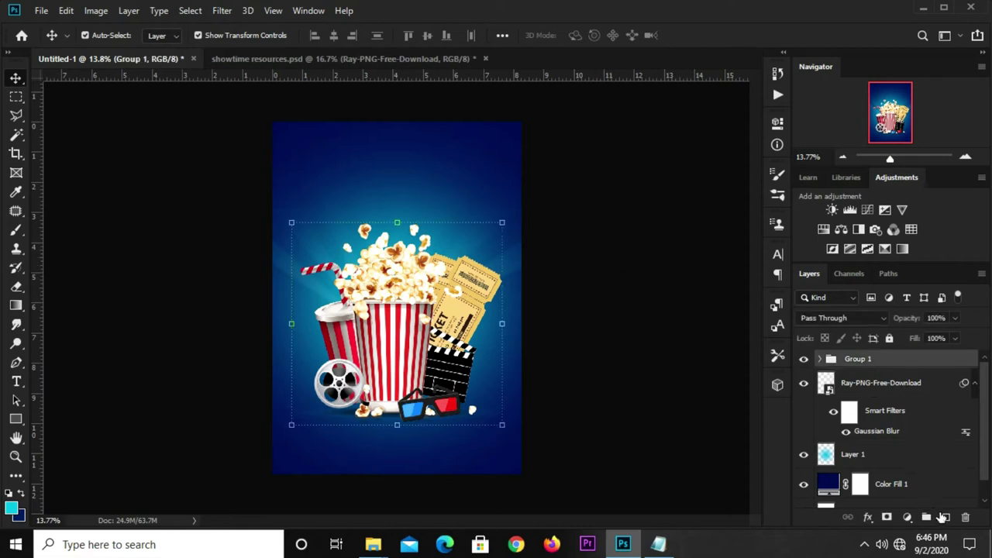
{"action": "left_click", "coordinate": [944, 517]}
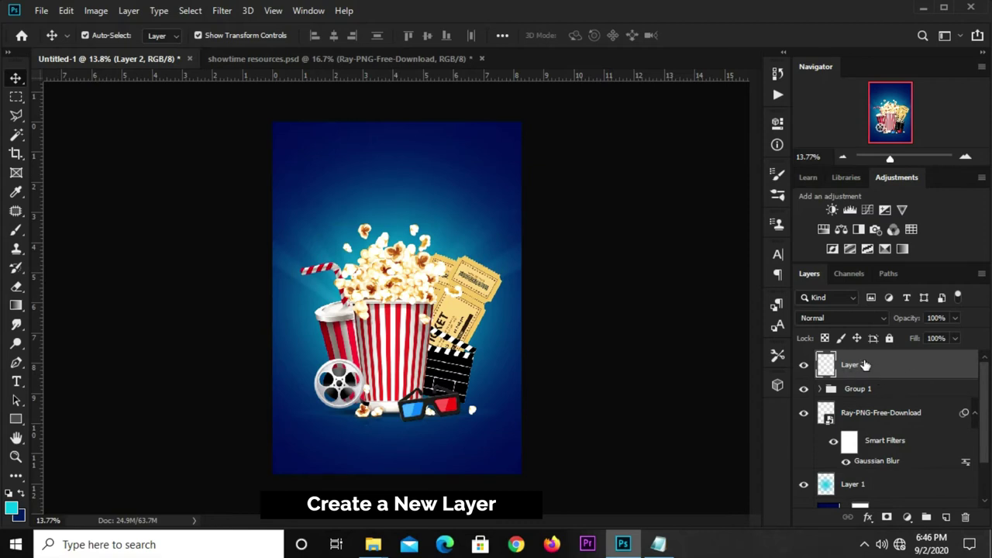
{"action": "left_click", "coordinate": [15, 231]}
{"action": "left_click", "coordinate": [63, 232]}
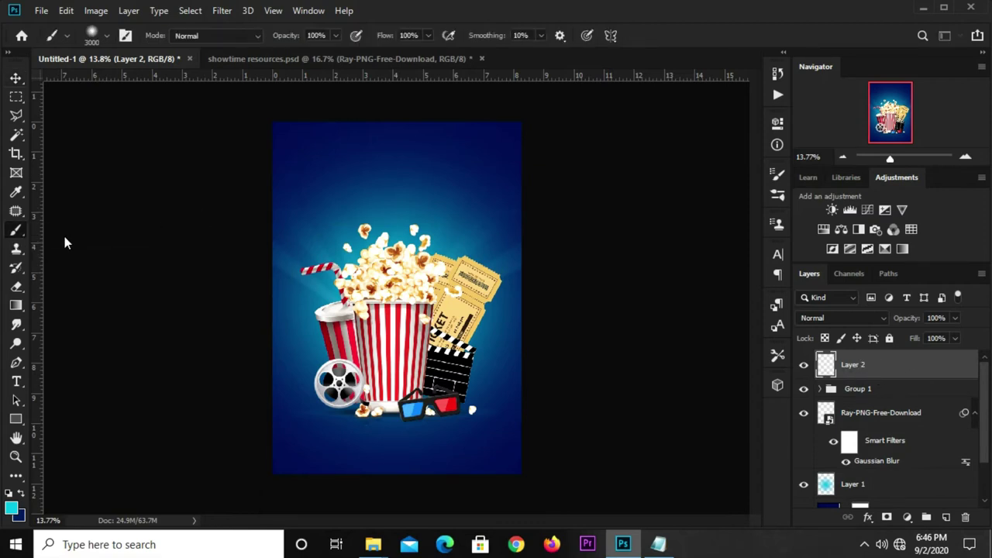
{"action": "left_click", "coordinate": [93, 34]}
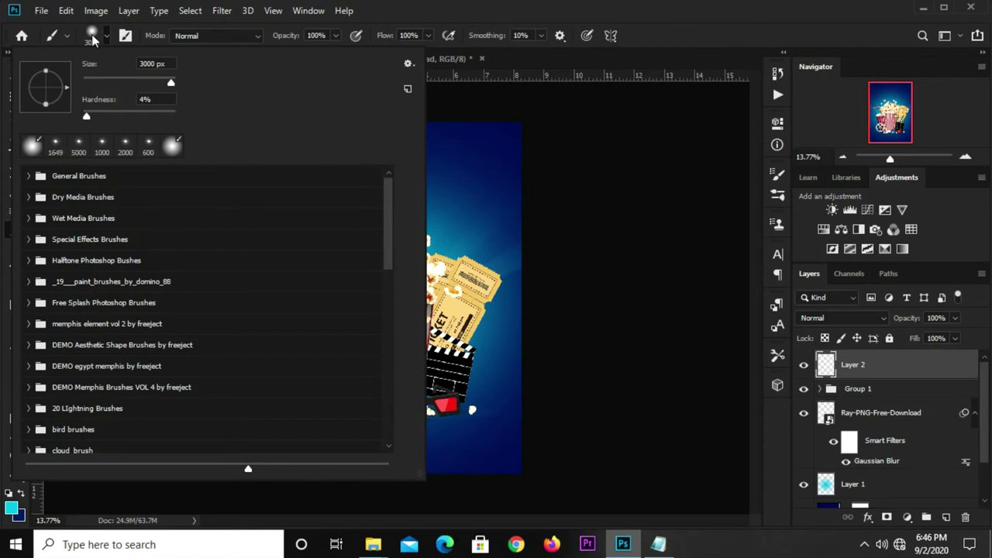
{"action": "left_click", "coordinate": [61, 147]}
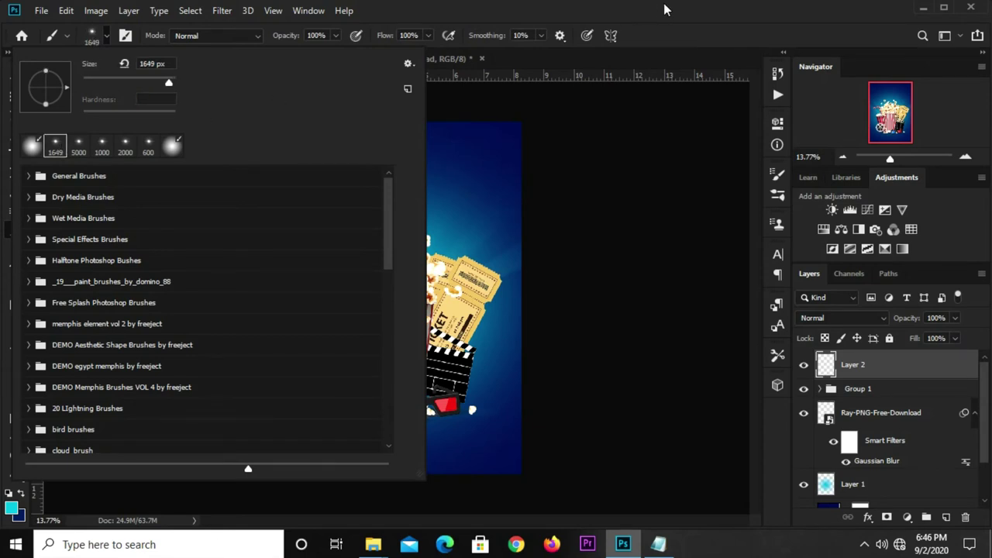
{"action": "left_click", "coordinate": [664, 9]}
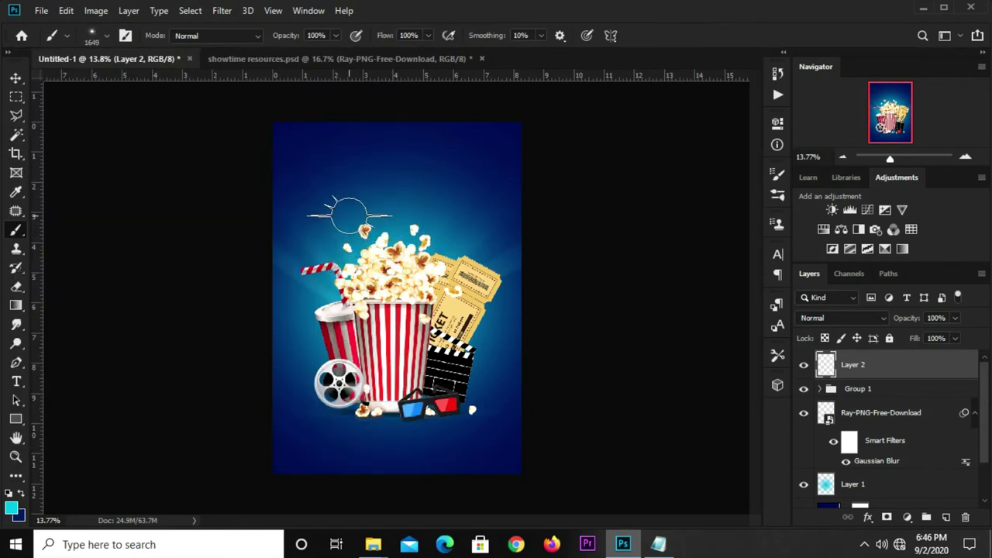
Switch to the 5000 px sparkle brush preset, reduce its size, and set white as the painting colour.
{"action": "left_click", "coordinate": [67, 36]}
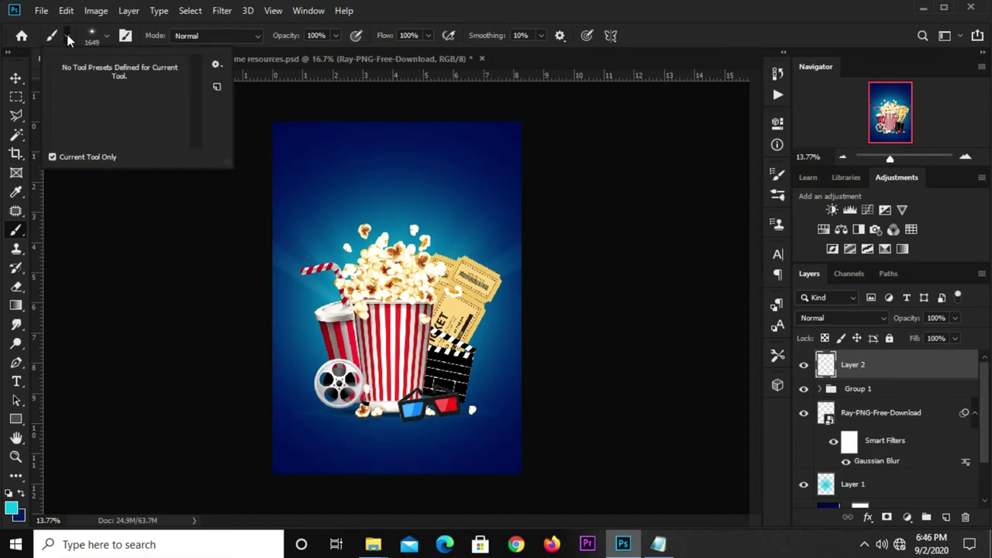
{"action": "left_click", "coordinate": [93, 37]}
{"action": "left_click", "coordinate": [78, 146]}
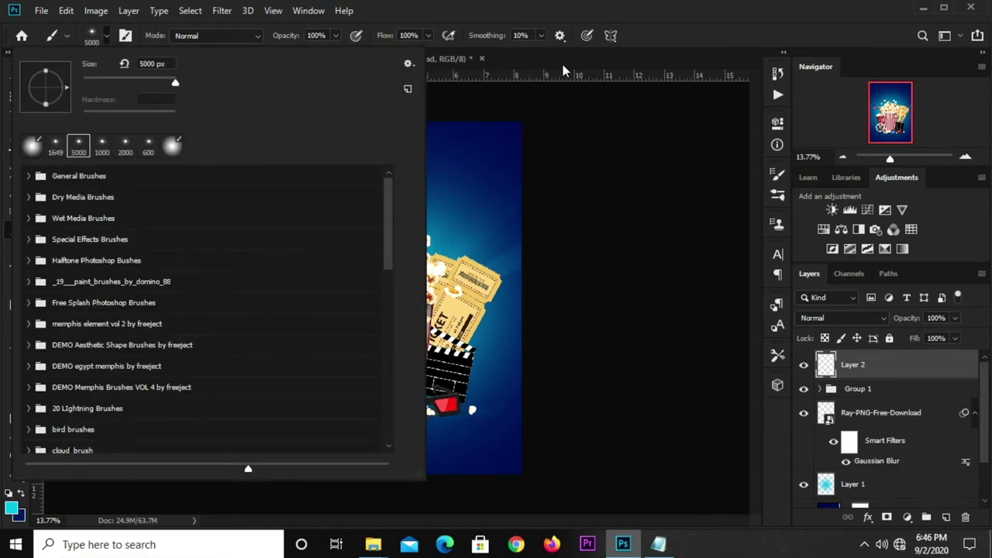
{"action": "left_click", "coordinate": [661, 33]}
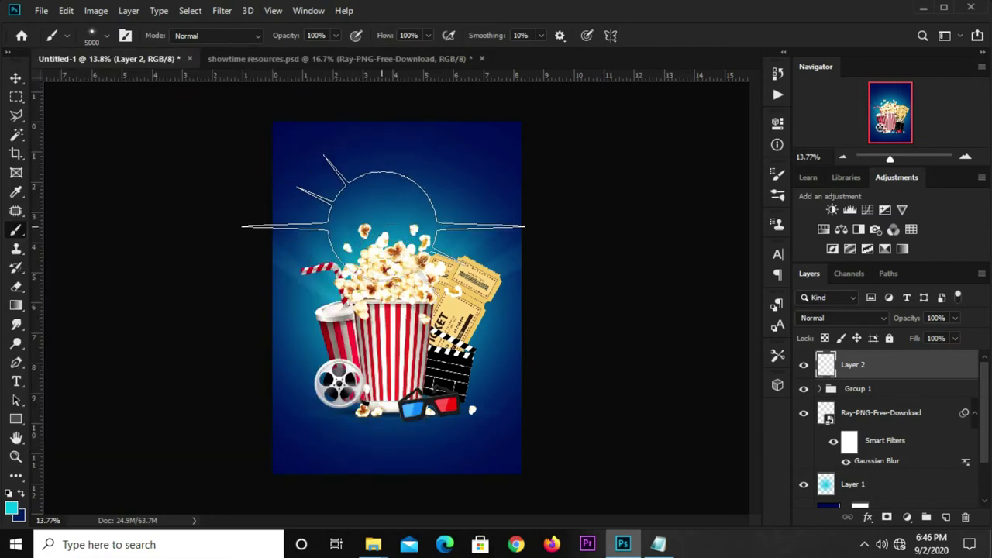
{"action": "key", "text": "bracketleft"}
{"action": "key", "text": "bracketleft"}
{"action": "key", "text": "bracketleft"}
{"action": "key", "text": "bracketleft"}
{"action": "key", "text": "bracketleft"}
{"action": "key", "text": "bracketleft"}
{"action": "key", "text": "bracketleft"}
{"action": "key", "text": "bracketleft"}
{"action": "key", "text": "bracketleft"}
{"action": "key", "text": "bracketleft"}
{"action": "key", "text": "bracketleft"}
{"action": "key", "text": "bracketleft"}
{"action": "key", "text": "bracketleft"}
{"action": "key", "text": "bracketleft"}
{"action": "key", "text": "bracketleft"}
{"action": "key", "text": "bracketleft"}
{"action": "key", "text": "bracketleft"}
{"action": "key", "text": "bracketleft"}
{"action": "key", "text": "bracketleft"}
{"action": "key", "text": "bracketleft"}
{"action": "key", "text": "bracketleft"}
{"action": "key", "text": "bracketleft"}
{"action": "key", "text": "bracketleft"}
{"action": "key", "text": "bracketleft"}
{"action": "key", "text": "bracketleft"}
{"action": "key", "text": "bracketleft"}
{"action": "key", "text": "bracketleft"}
{"action": "key", "text": "bracketleft"}
{"action": "left_click", "coordinate": [8, 493]}
{"action": "left_click", "coordinate": [20, 494]}
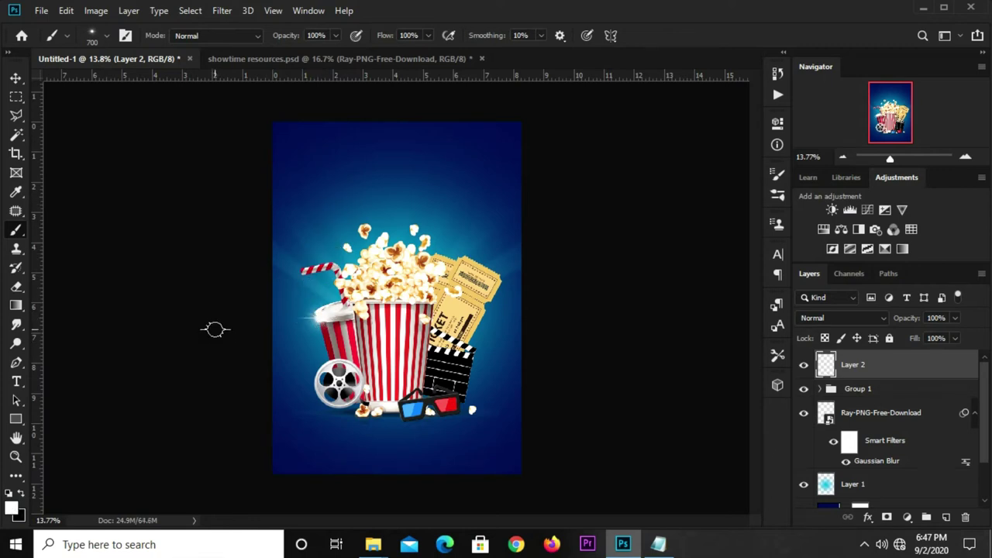
Enlarge the Layer 2 flare to about 128% and tilt it over the cup's rim.
{"action": "key", "text": "v"}
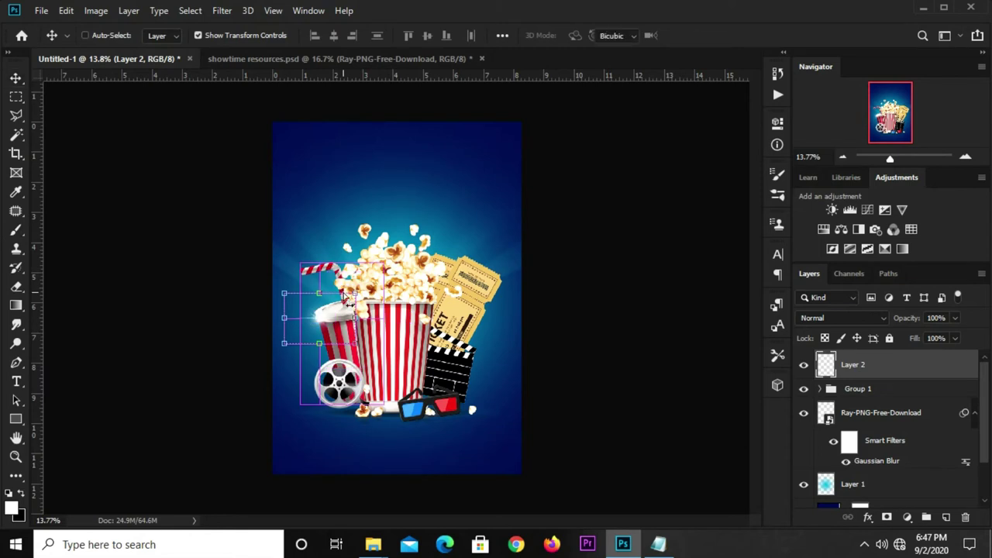
{"action": "key", "text": "ctrl+t"}
{"action": "left_click_drag", "start_coordinate": [316, 293], "coordinate": [333, 267]}
{"action": "mouse_move", "coordinate": [379, 244]}
{"action": "left_mouse_down"}
{"action": "mouse_move", "coordinate": [389, 324]}
{"action": "mouse_move", "coordinate": [325, 314]}
{"action": "left_mouse_up"}
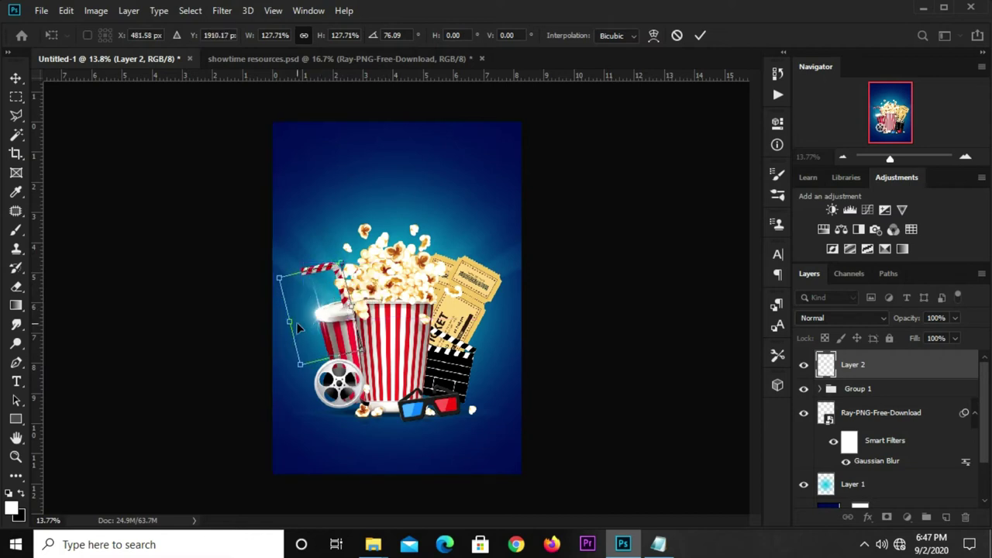
{"action": "key", "text": "Return"}
{"action": "left_click", "coordinate": [210, 300]}
{"action": "left_click", "coordinate": [322, 314]}
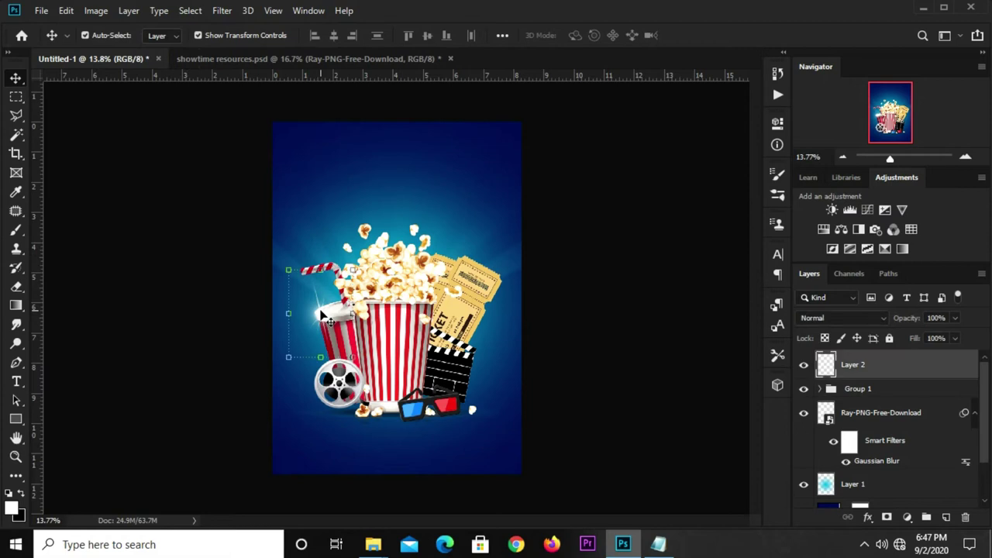
{"action": "left_click", "coordinate": [533, 311]}
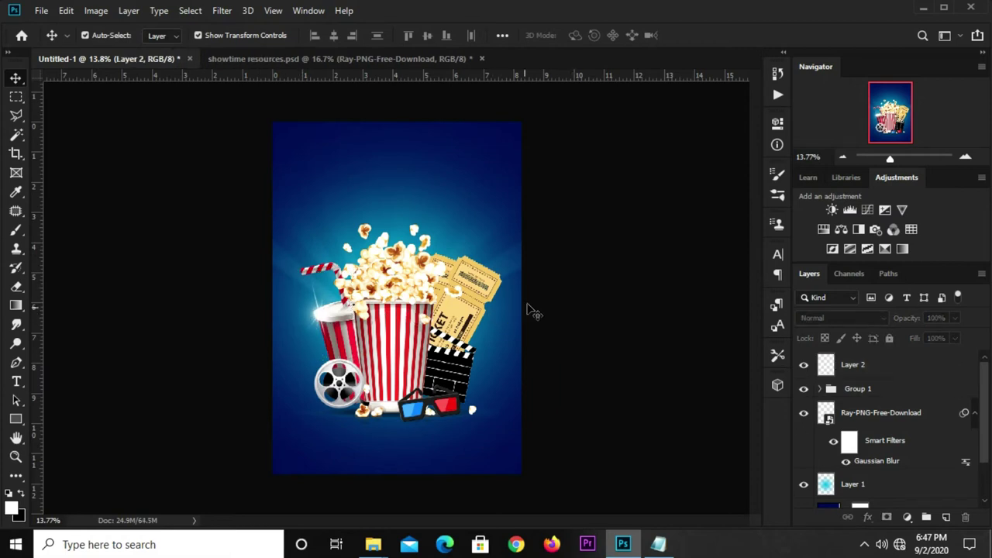
{"action": "left_click", "coordinate": [318, 322]}
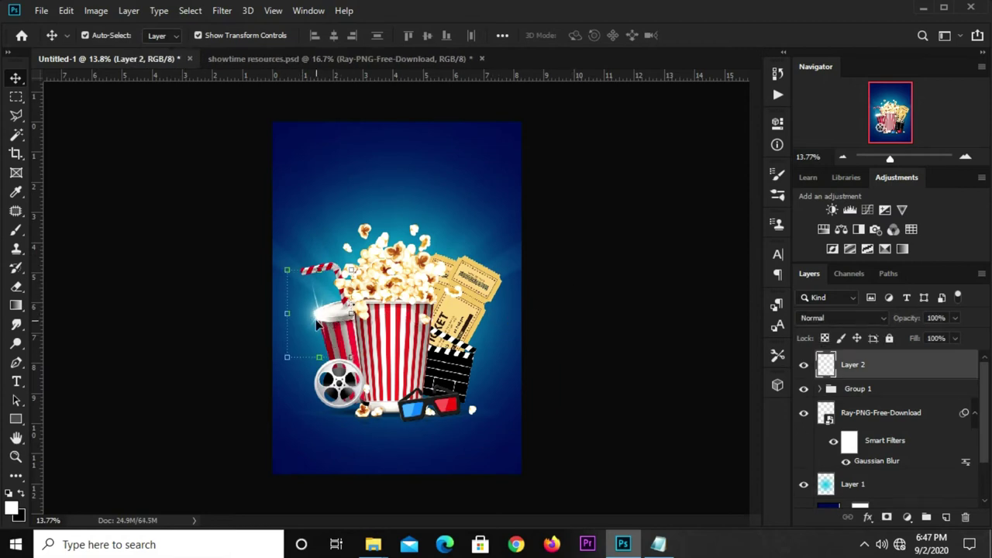
Soften the flare with a Gaussian Blur of radius 5.
{"action": "left_click", "coordinate": [222, 11]}
{"action": "mouse_move", "coordinate": [230, 176]}
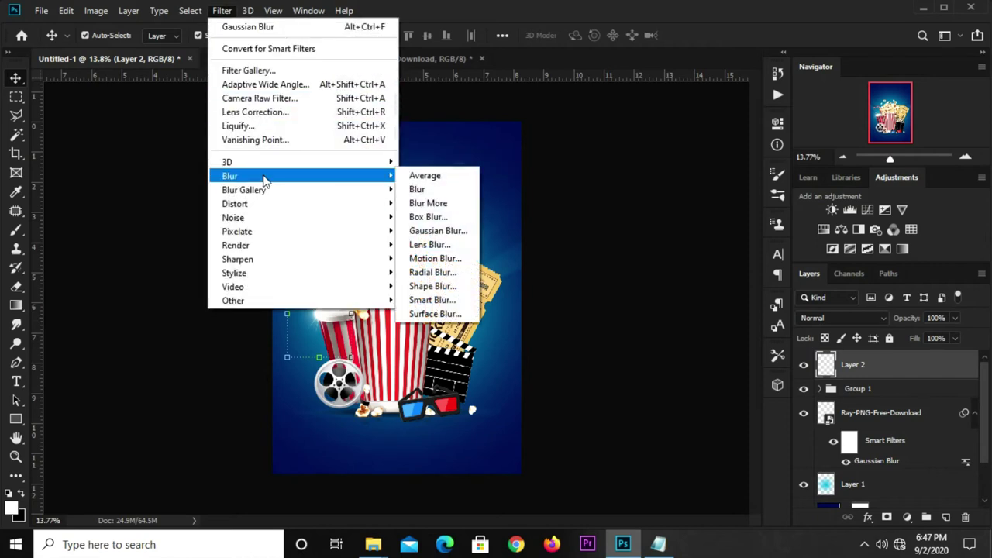
{"action": "left_click", "coordinate": [438, 231]}
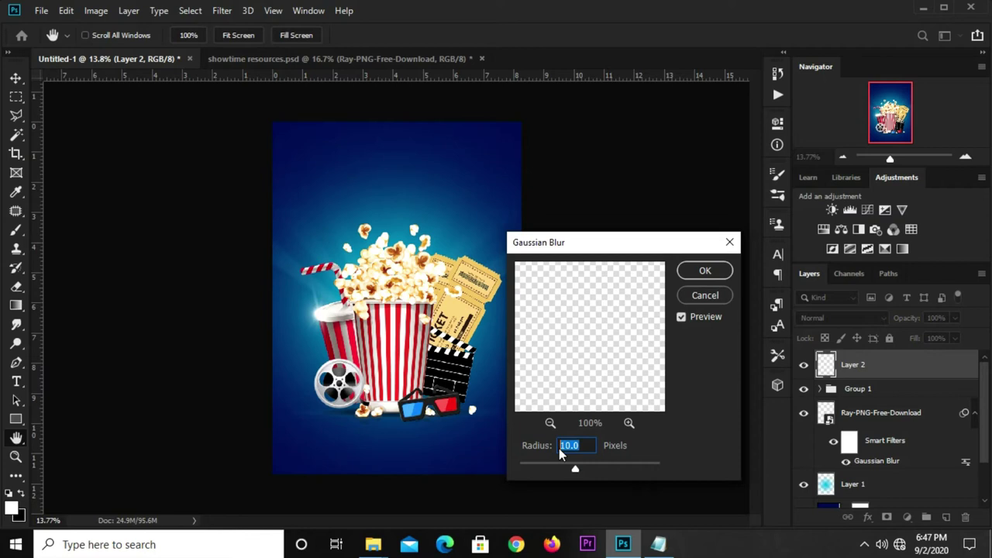
{"action": "type", "text": "5"}
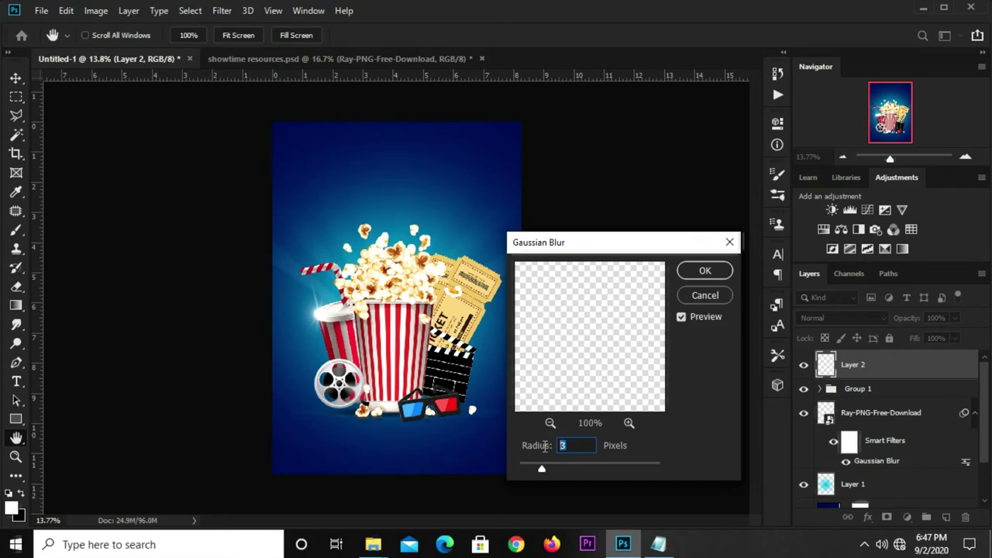
{"action": "left_click", "coordinate": [707, 271]}
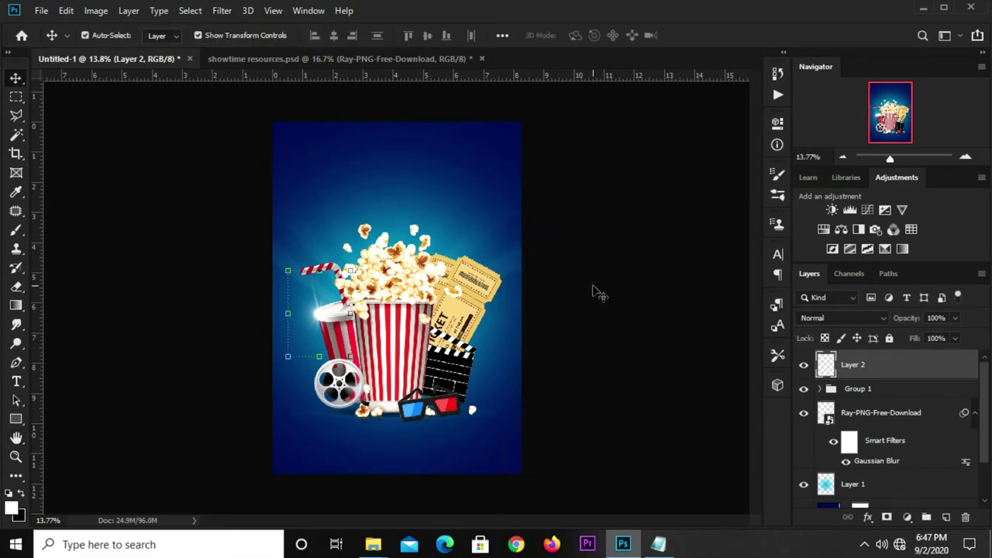
Duplicate the sparkle flare and place the copy on the clapperboard, rotated about 22 degrees.
{"action": "left_click_drag", "start_coordinate": [349, 326], "coordinate": [319, 317]}
{"action": "key", "text": "ctrl+j"}
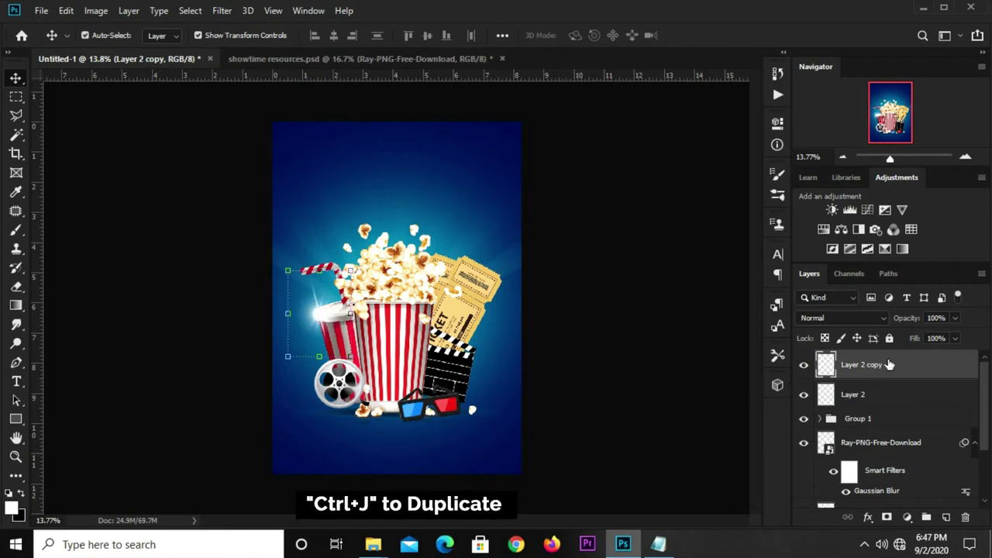
{"action": "key", "text": "ctrl+t"}
{"action": "mouse_move", "coordinate": [317, 317]}
{"action": "left_mouse_down"}
{"action": "mouse_move", "coordinate": [463, 353]}
{"action": "mouse_move", "coordinate": [484, 334]}
{"action": "left_mouse_up"}
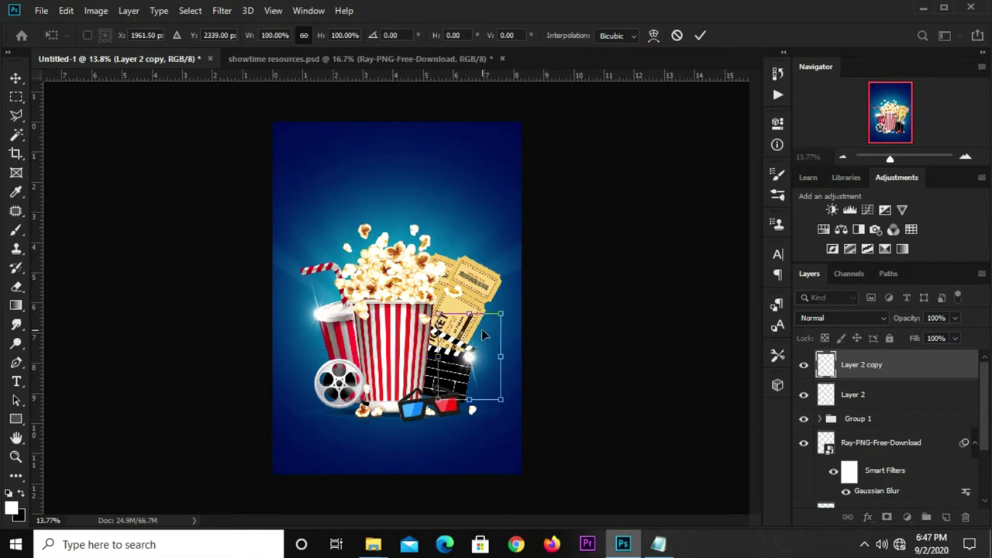
{"action": "left_click_drag", "start_coordinate": [502, 293], "coordinate": [519, 332]}
{"action": "left_click_drag", "start_coordinate": [471, 358], "coordinate": [472, 351]}
{"action": "left_click_drag", "start_coordinate": [496, 393], "coordinate": [501, 382]}
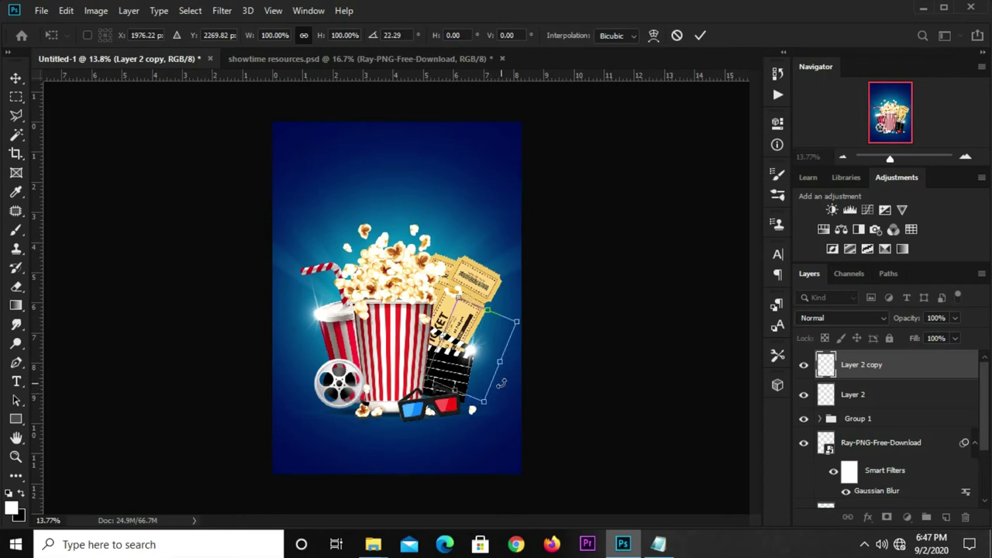
{"action": "left_click", "coordinate": [702, 35]}
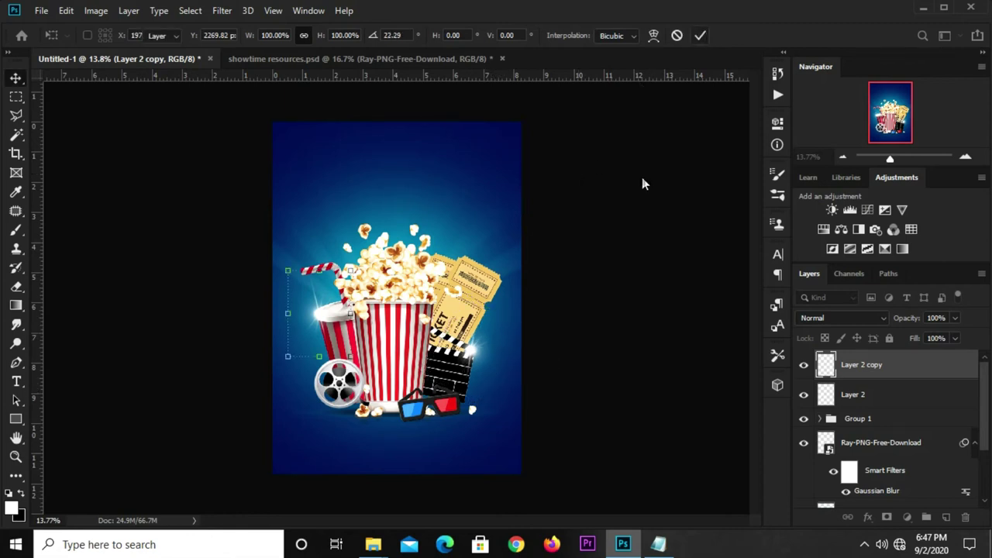
{"action": "left_click", "coordinate": [591, 210]}
{"action": "left_click", "coordinate": [479, 364]}
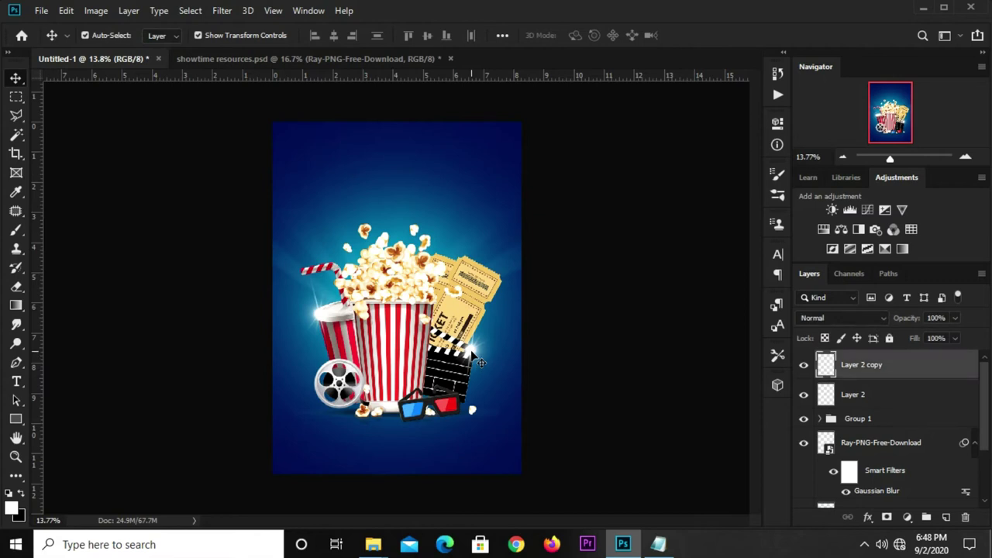
{"action": "left_click", "coordinate": [591, 302]}
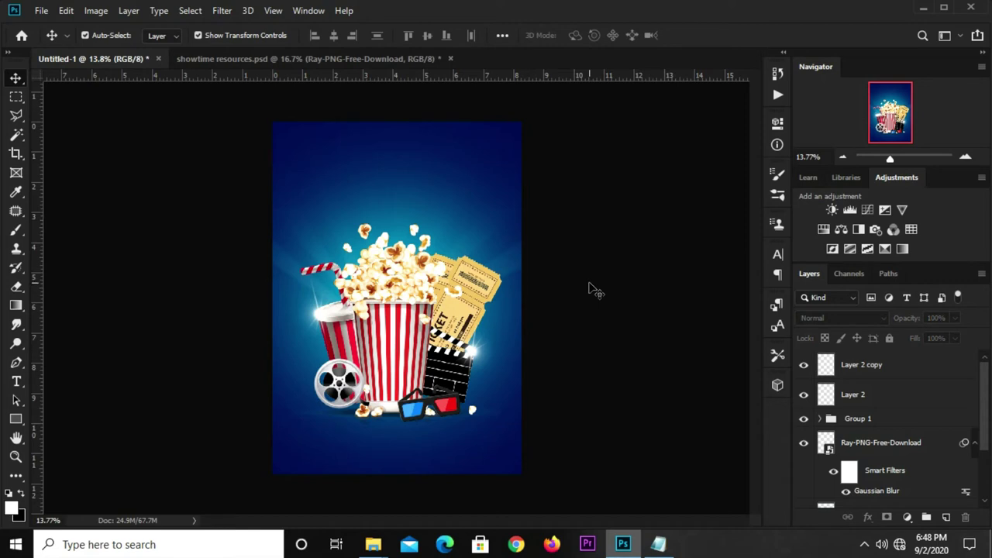
Group Layer 2, Layer 2 copy and Group 1 into Group 2, then scale it to about 103.6%.
{"action": "left_click", "coordinate": [858, 397]}
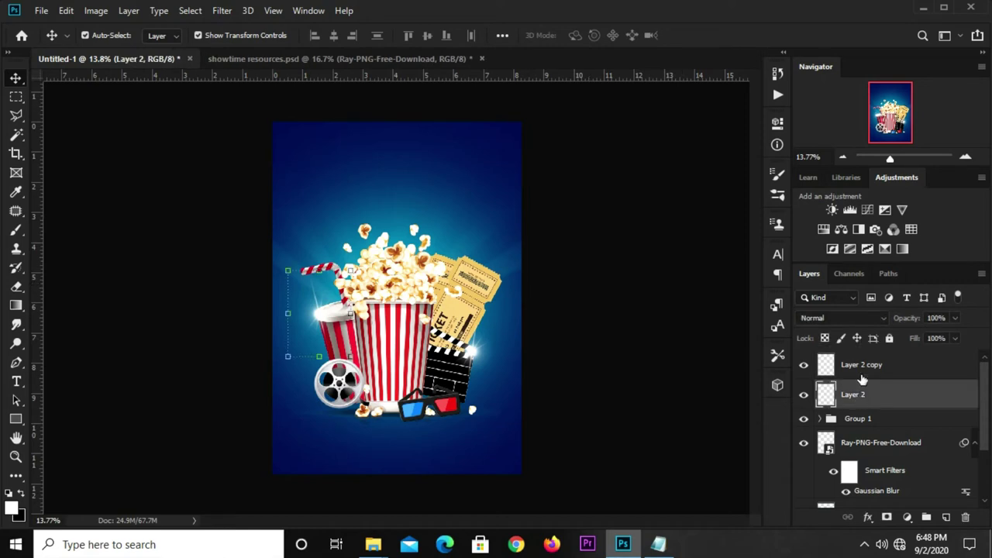
{"action": "left_click", "coordinate": [870, 363], "text": "shift"}
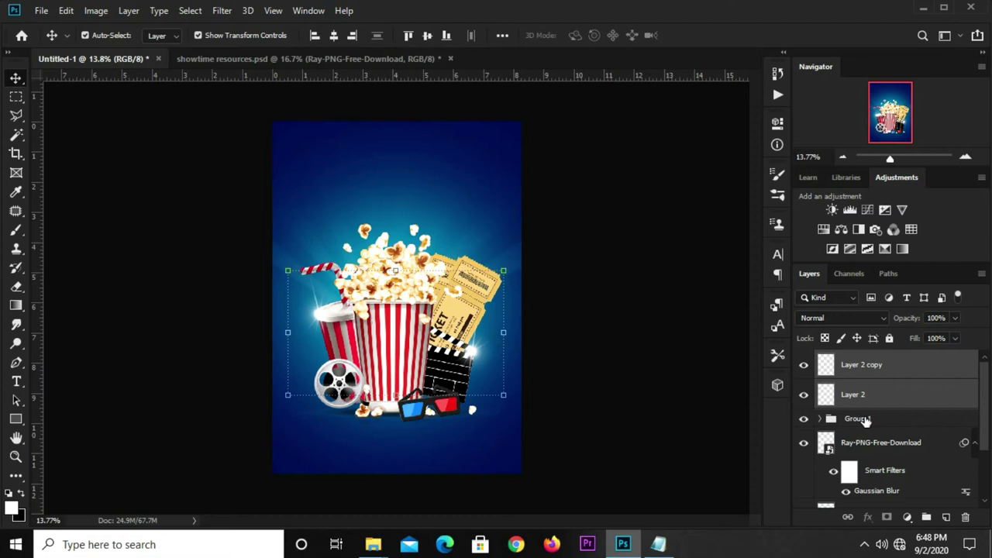
{"action": "left_click", "coordinate": [866, 419], "text": "shift"}
{"action": "left_click", "coordinate": [863, 375], "text": "ctrl"}
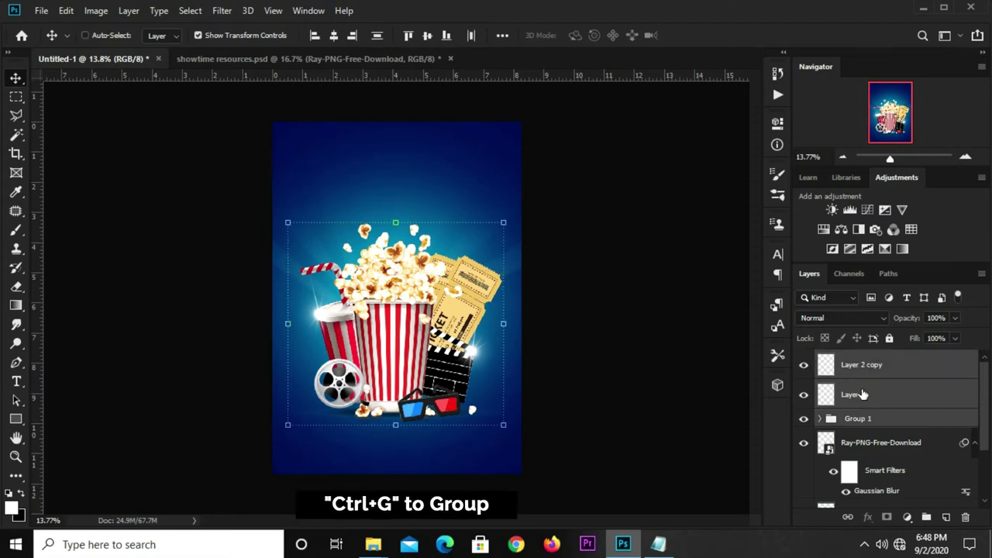
{"action": "key", "text": "ctrl+g"}
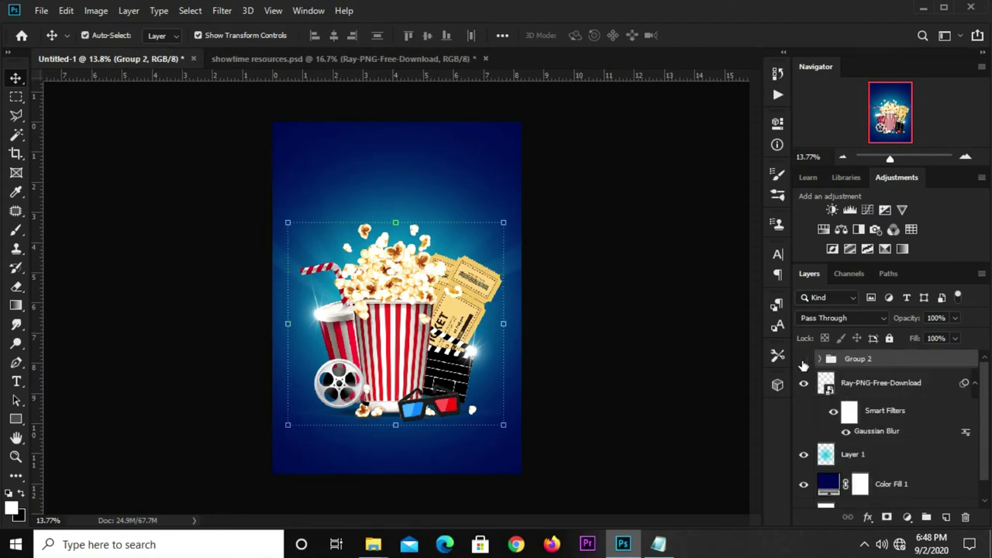
{"action": "left_click", "coordinate": [803, 360]}
{"action": "key", "text": "ctrl+t"}
{"action": "left_click_drag", "start_coordinate": [397, 223], "coordinate": [398, 215]}
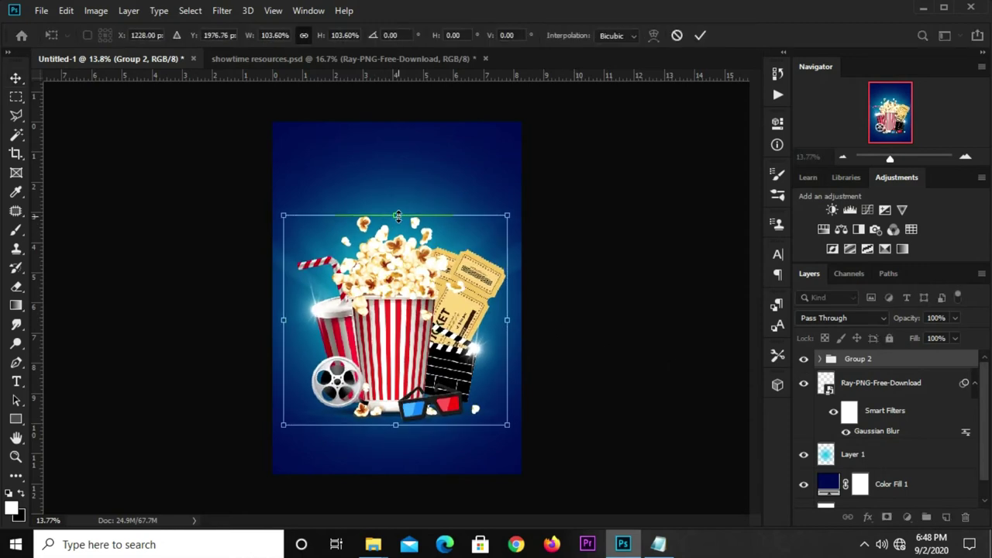
{"action": "type", "text": "122"}
{"action": "key", "text": "Return"}
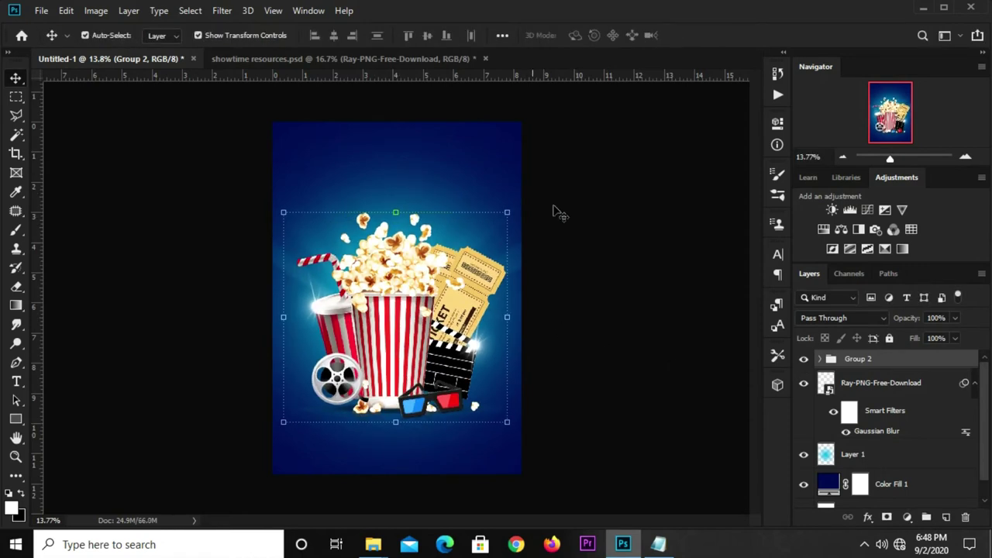
{"action": "left_click", "coordinate": [580, 225]}
Hide the sunburst in showtime resources.psd and paste its scattered popcorn layer into the poster as Layer 3.
{"action": "left_click", "coordinate": [306, 59]}
{"action": "left_click", "coordinate": [627, 217]}
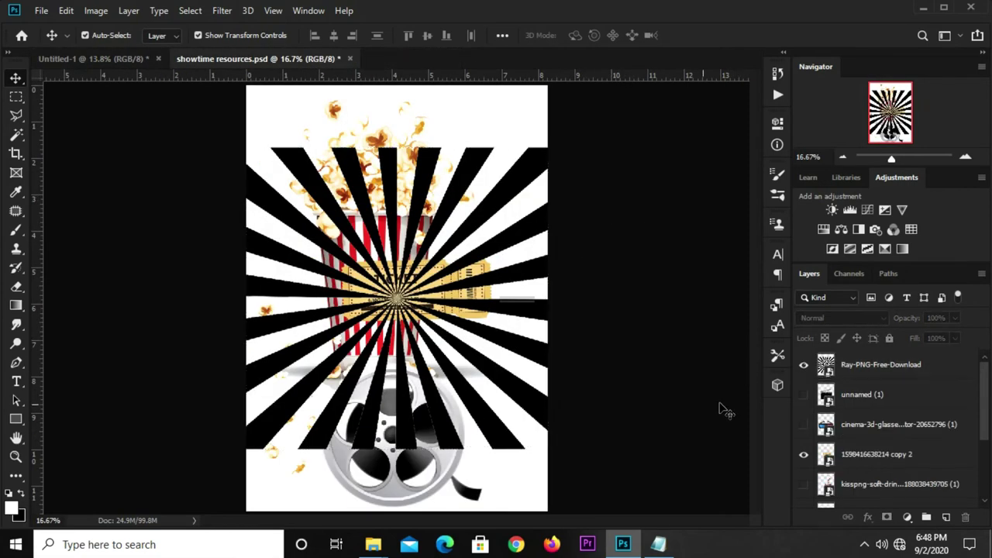
{"action": "left_click", "coordinate": [540, 414]}
{"action": "left_click", "coordinate": [803, 364]}
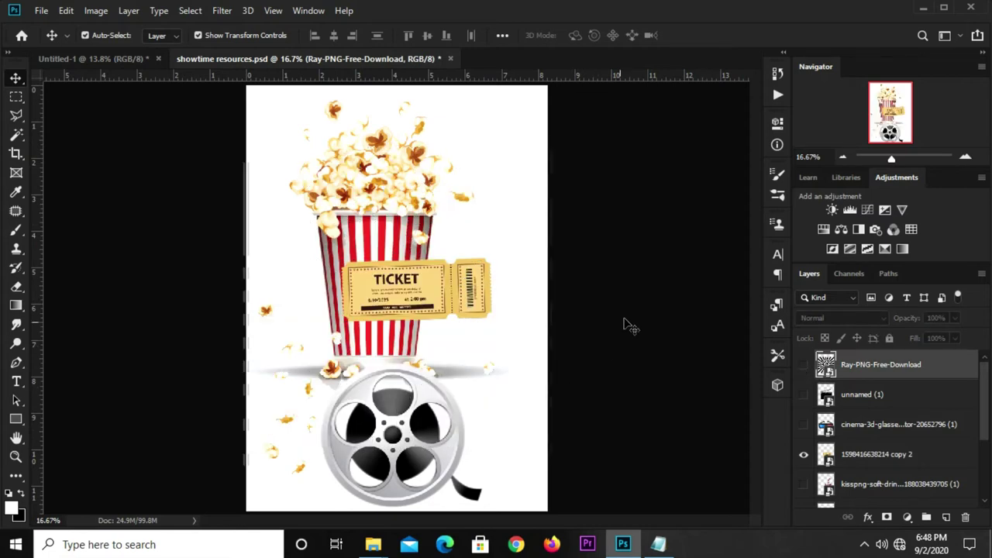
{"action": "left_click", "coordinate": [282, 375]}
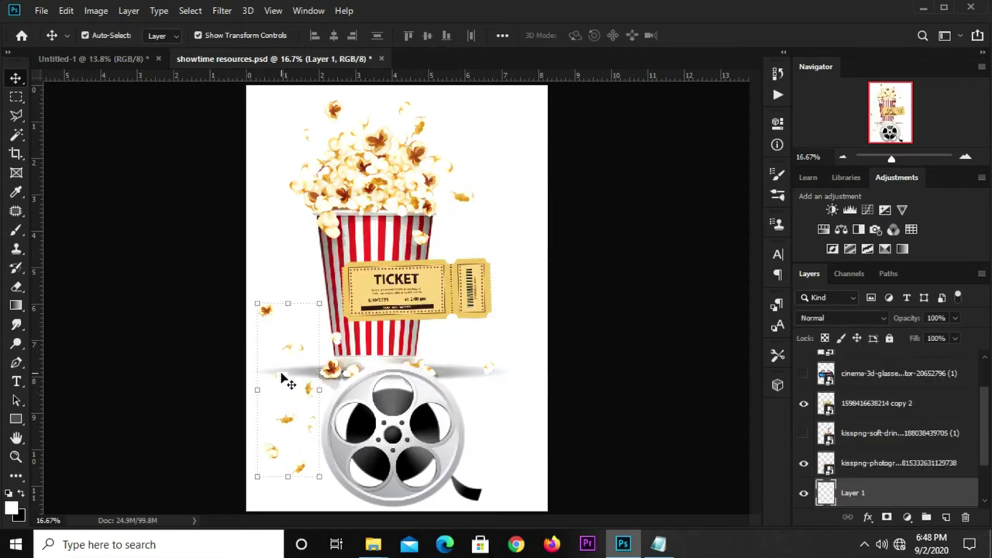
{"action": "left_click", "coordinate": [117, 60]}
{"action": "key", "text": "ctrl+v"}
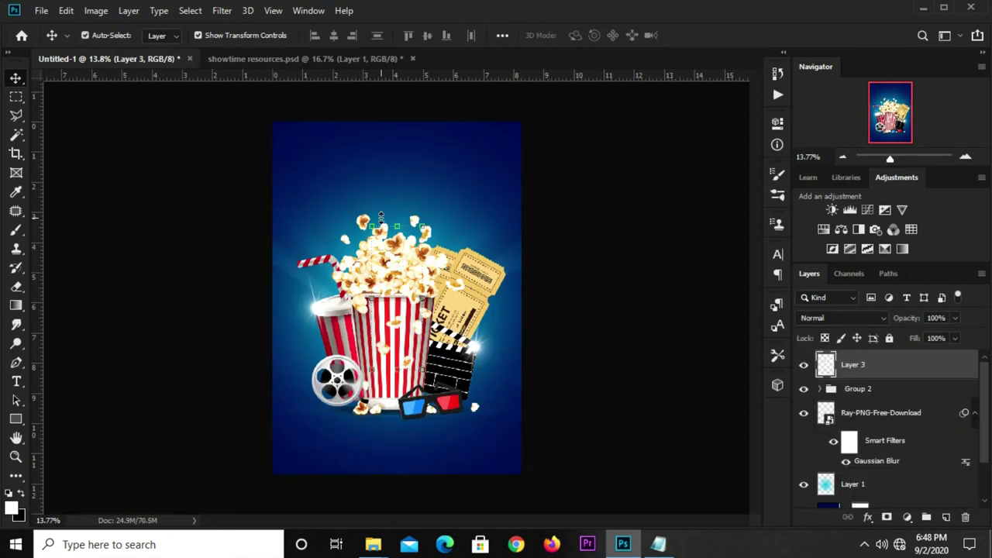
Move the pasted popcorn to the upper left and copy one piece to a new layer with the Polygonal Lasso.
{"action": "key", "text": "ctrl+t"}
{"action": "mouse_move", "coordinate": [381, 236]}
{"action": "left_mouse_down"}
{"action": "mouse_move", "coordinate": [301, 165]}
{"action": "mouse_move", "coordinate": [294, 172]}
{"action": "left_mouse_up"}
{"action": "key", "text": "Return"}
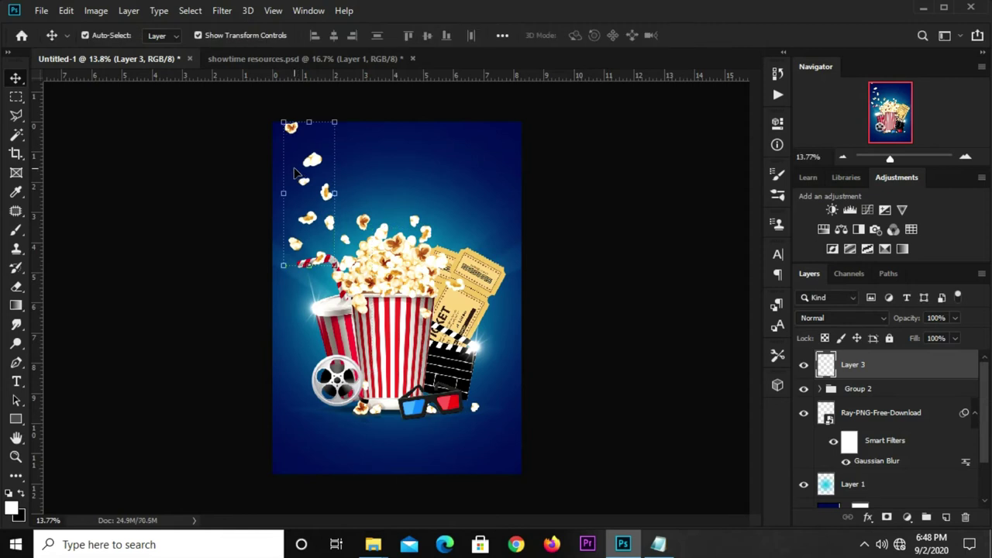
{"action": "right_click", "coordinate": [10, 116]}
{"action": "left_click", "coordinate": [61, 126]}
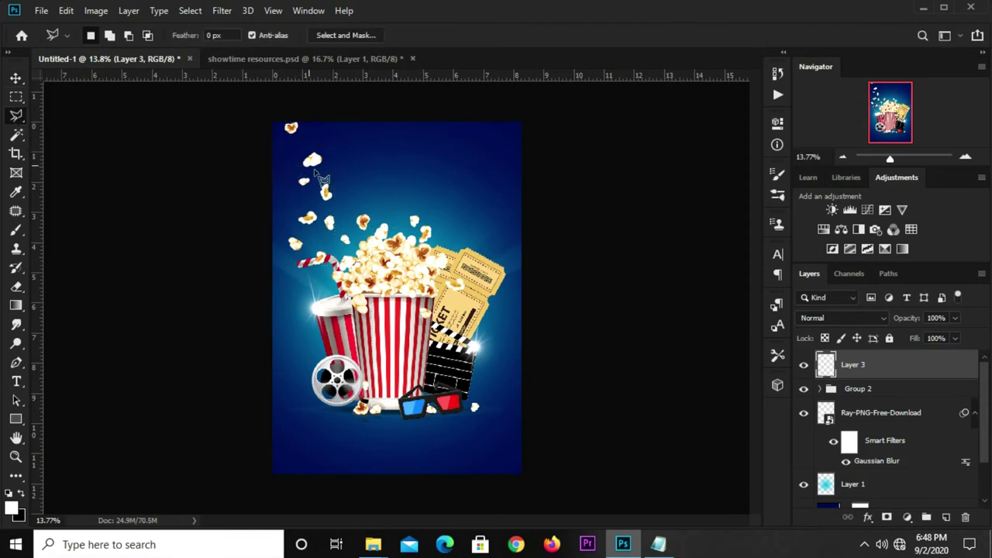
{"action": "left_click", "coordinate": [291, 153]}
{"action": "left_click", "coordinate": [341, 144]}
{"action": "left_click", "coordinate": [329, 166]}
{"action": "left_click", "coordinate": [285, 159]}
{"action": "key", "text": "ctrl+j"}
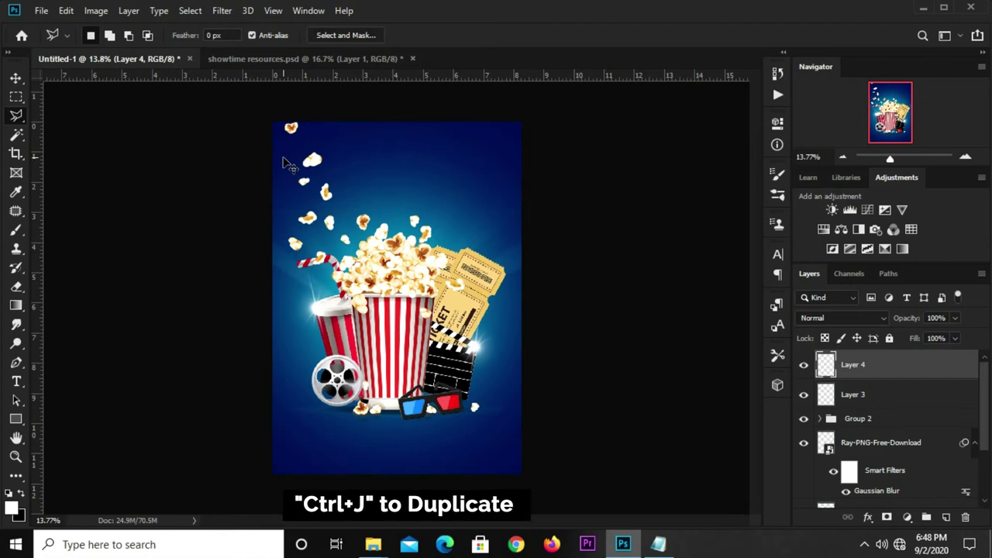
Place the copied popcorn piece beside the clapperboard and rotate it slightly.
{"action": "key", "text": "v"}
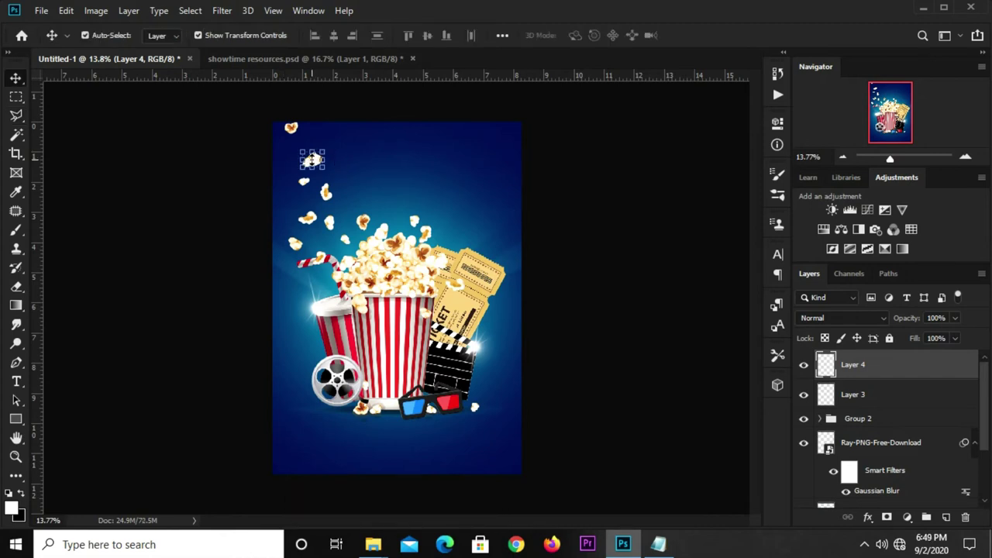
{"action": "scroll", "coordinate": [306, 148], "scroll_direction": "up", "scroll_amount": 1, "text": "alt"}
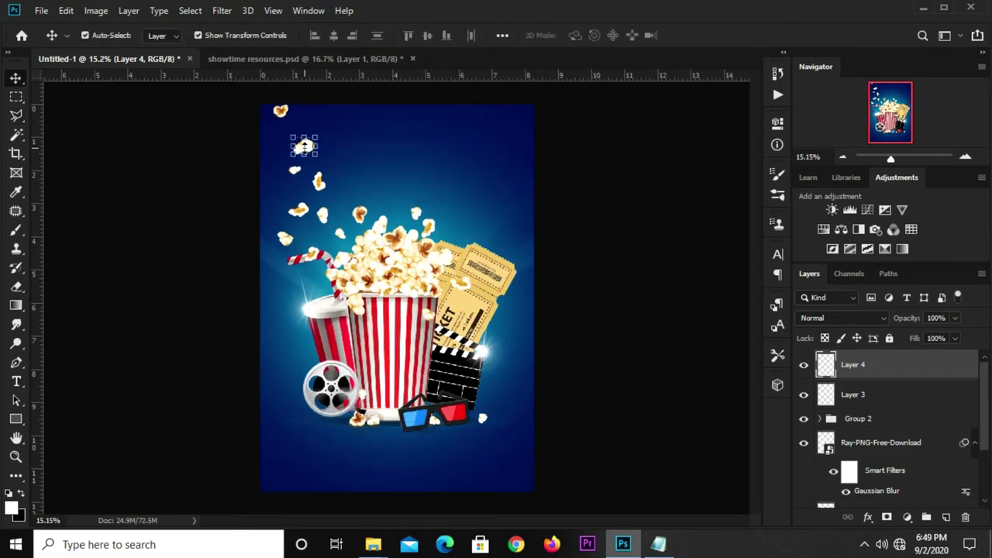
{"action": "scroll", "coordinate": [304, 145], "scroll_direction": "up", "scroll_amount": 1, "text": "alt"}
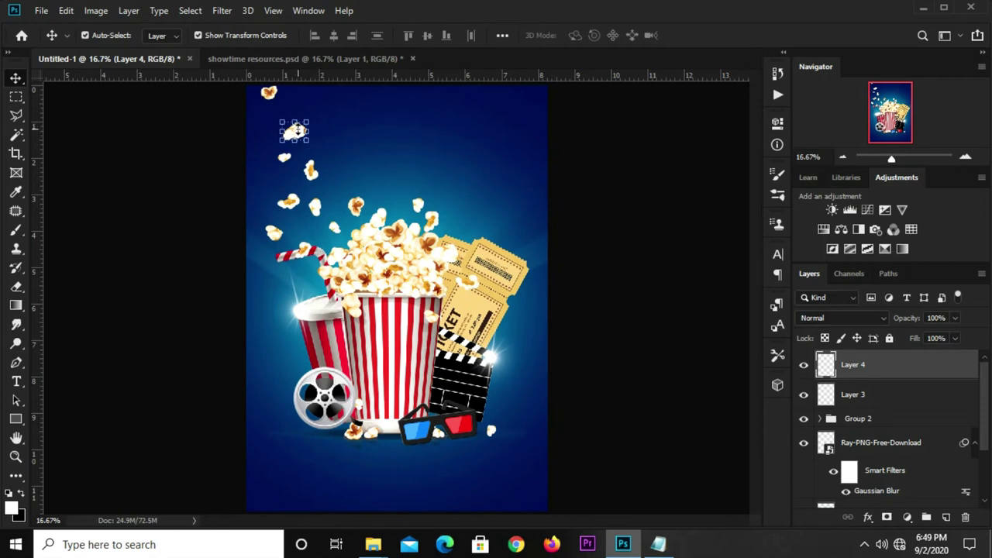
{"action": "left_click_drag", "start_coordinate": [296, 130], "coordinate": [520, 416]}
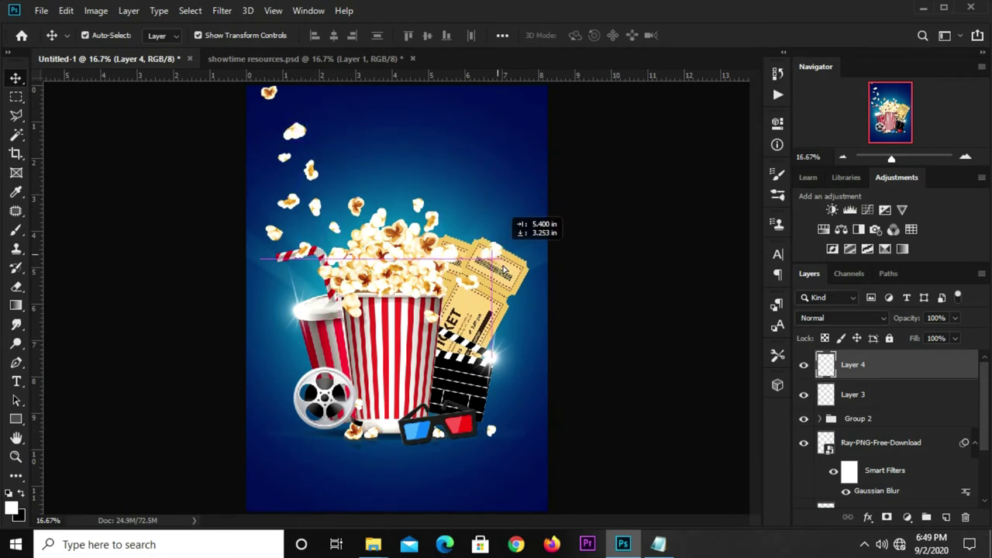
{"action": "mouse_move", "coordinate": [520, 416]}
{"action": "left_mouse_down"}
{"action": "mouse_move", "coordinate": [532, 380]}
{"action": "mouse_move", "coordinate": [518, 353]}
{"action": "left_mouse_up"}
{"action": "key", "text": "ctrl+t"}
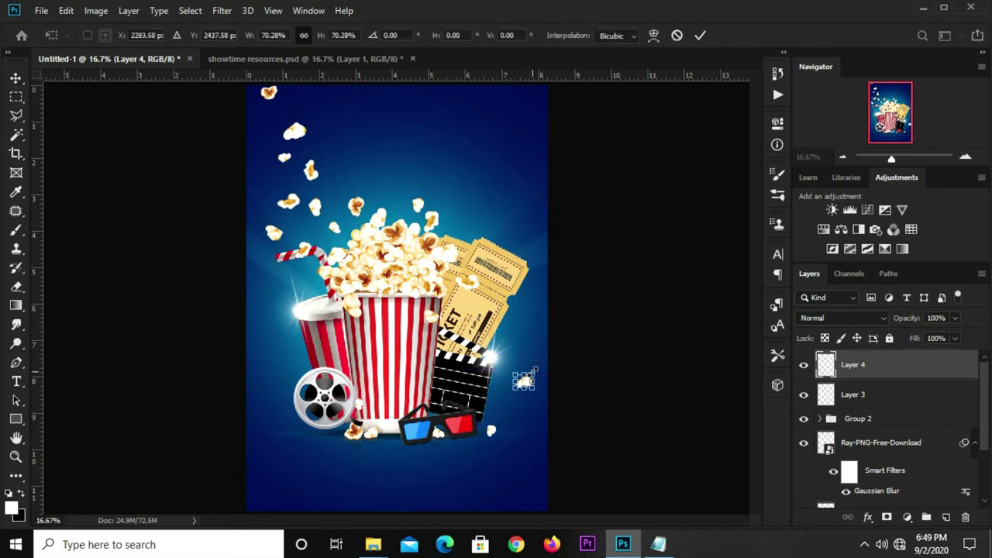
{"action": "key", "text": "Left"}
{"action": "key", "text": "Left"}
{"action": "key", "text": "Left"}
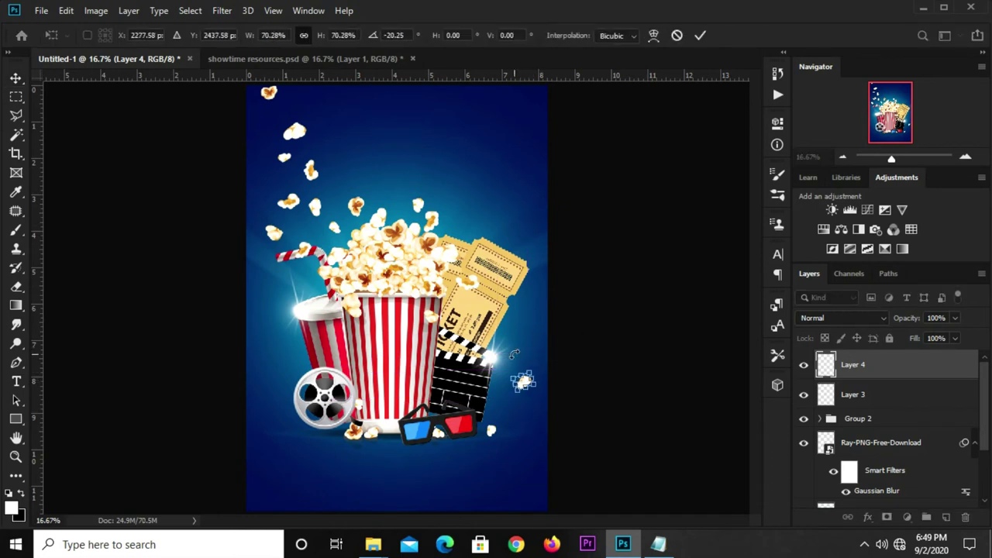
{"action": "key", "text": "Return"}
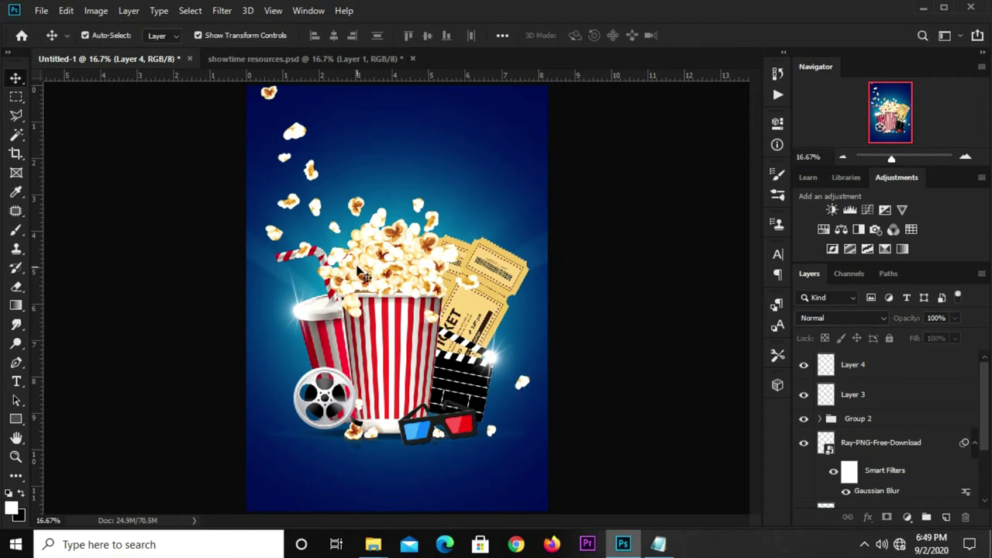
Lasso another popcorn piece from the top-left cluster onto a new layer.
{"action": "left_click", "coordinate": [316, 204]}
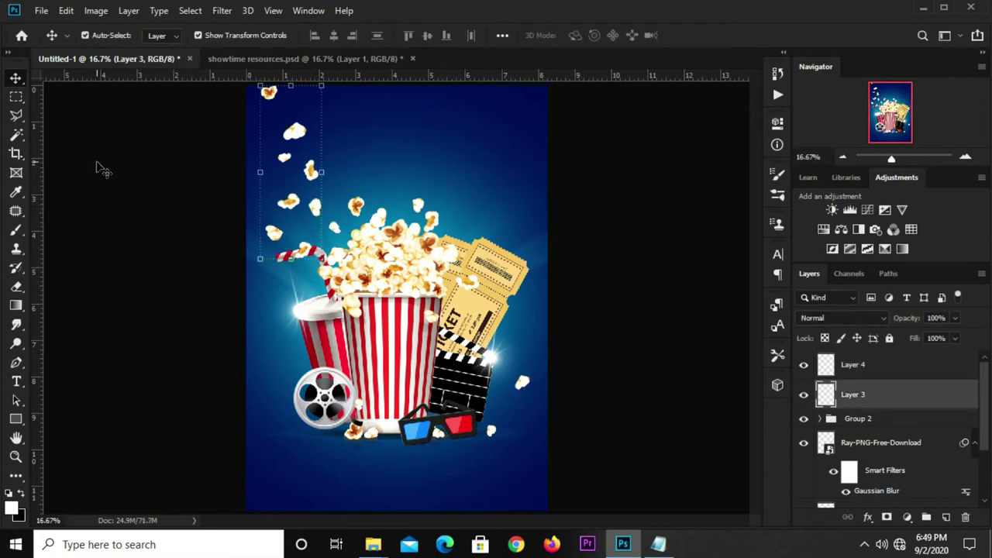
{"action": "right_click", "coordinate": [15, 115]}
{"action": "left_click", "coordinate": [80, 129]}
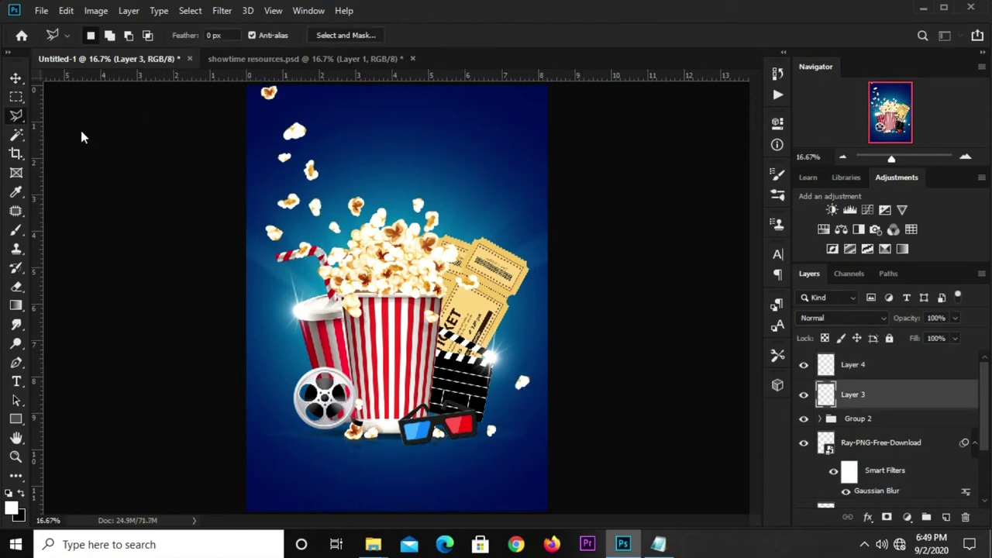
{"action": "left_click", "coordinate": [239, 224]}
{"action": "left_click", "coordinate": [271, 211]}
{"action": "left_click", "coordinate": [260, 289]}
{"action": "left_click", "coordinate": [239, 225]}
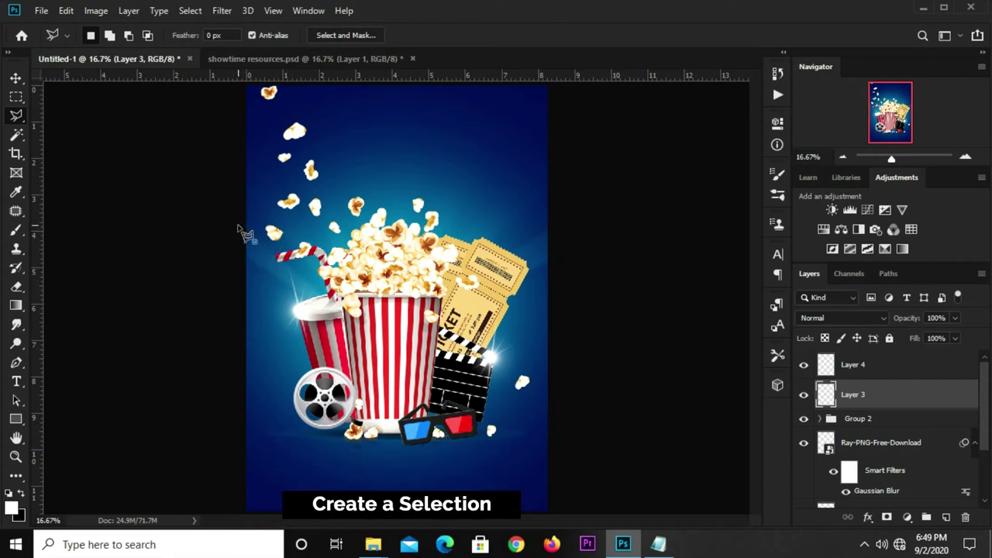
{"action": "key", "text": "ctrl+j"}
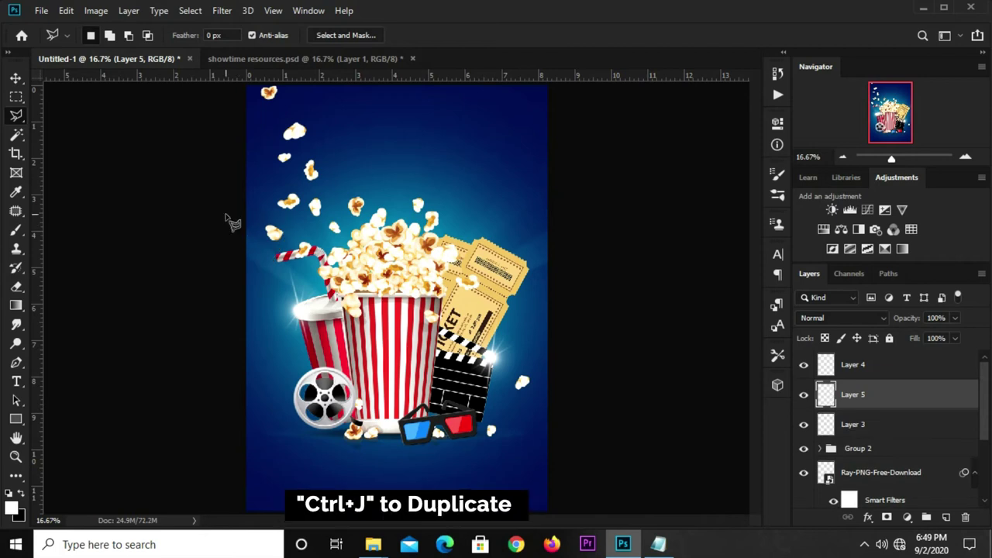
Move that popcorn piece to the poster's upper right.
{"action": "key", "text": "v"}
{"action": "key", "text": "ctrl+t"}
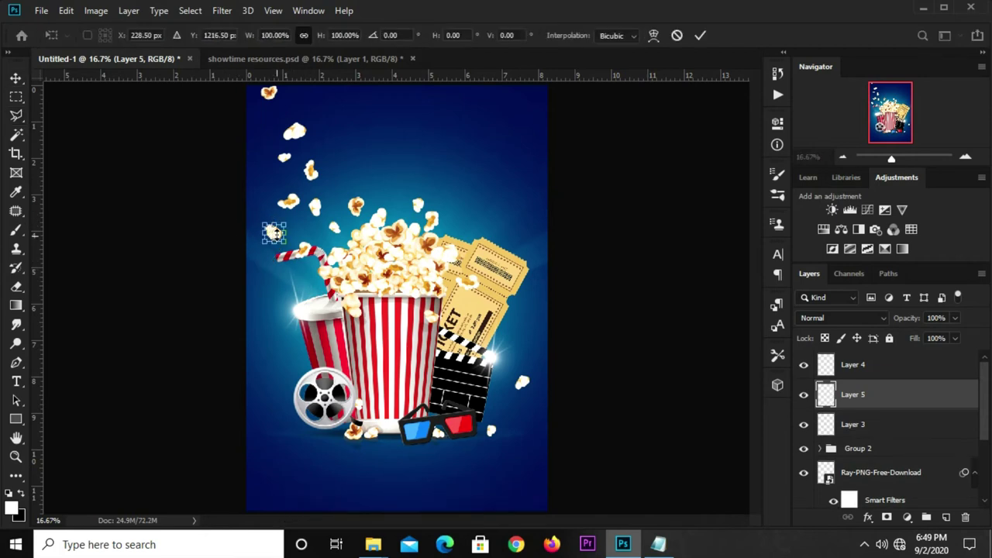
{"action": "scroll", "coordinate": [273, 233], "scroll_direction": "up", "scroll_amount": 1}
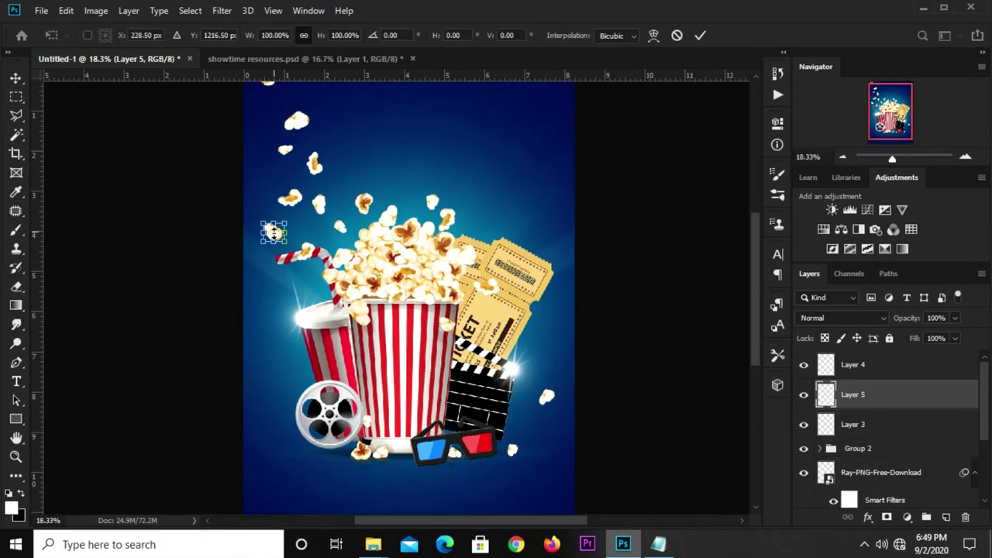
{"action": "left_click_drag", "start_coordinate": [274, 233], "coordinate": [529, 202]}
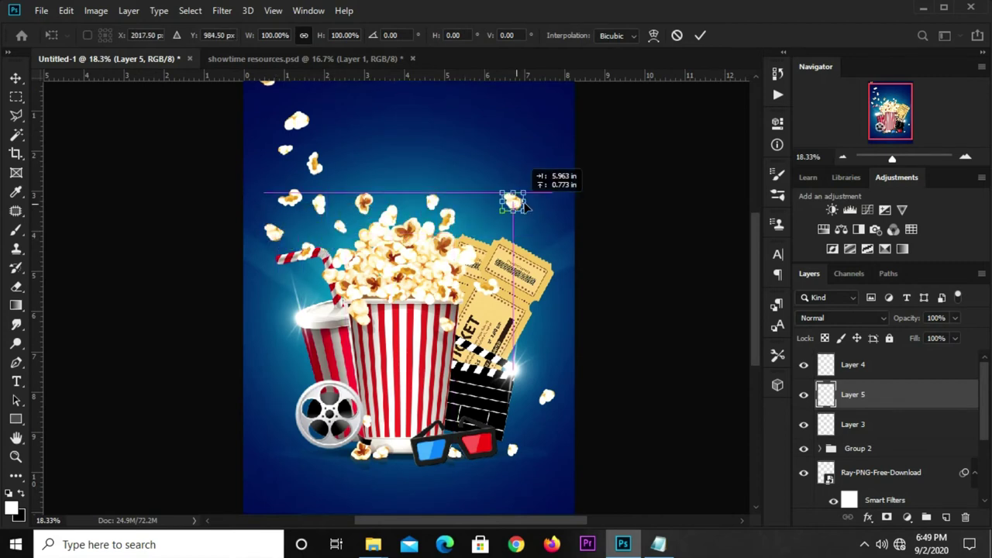
{"action": "key", "text": "Return"}
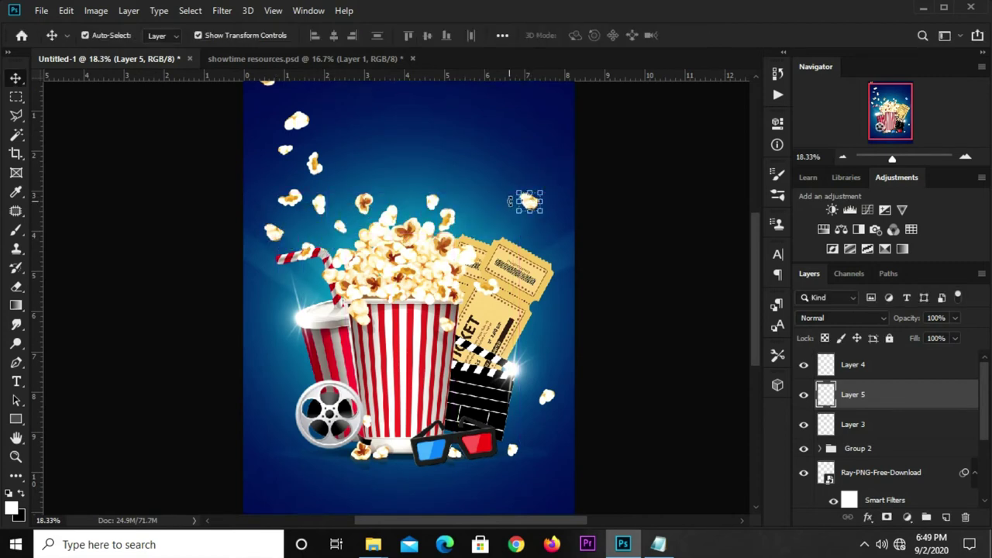
Duplicate the upper-right popcorn piece and place the copy beside the drink cup.
{"action": "key", "text": "ctrl+j"}
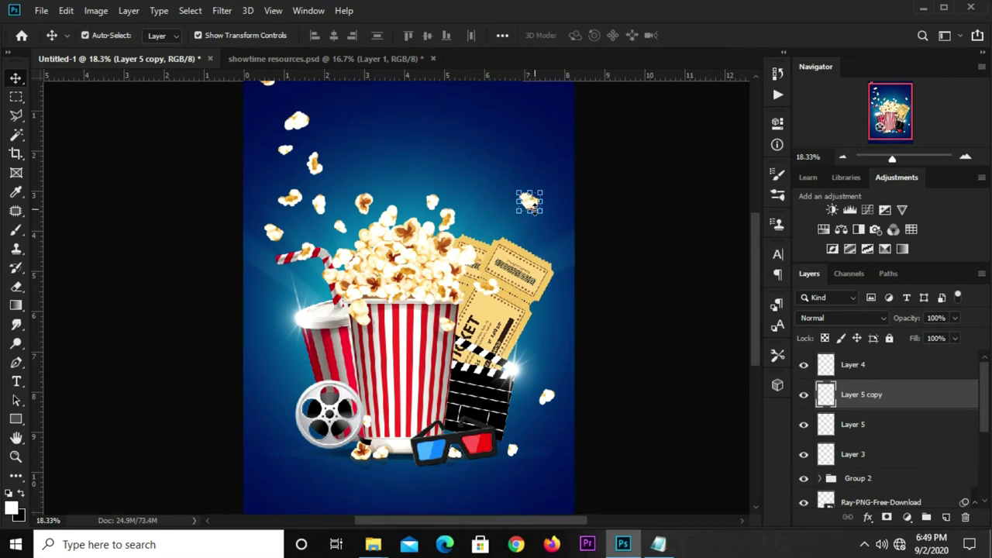
{"action": "scroll", "coordinate": [529, 202], "scroll_direction": "up", "scroll_amount": 1}
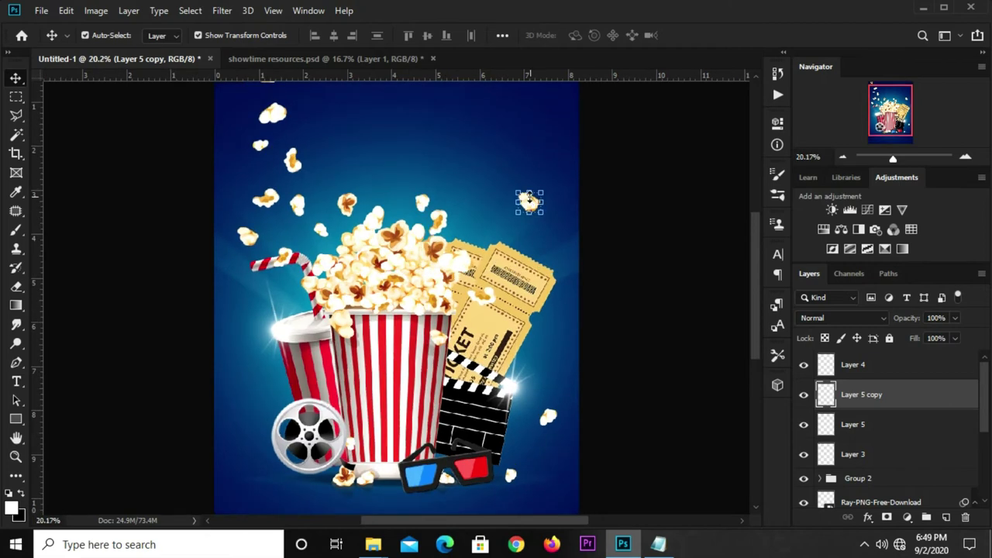
{"action": "left_click_drag", "start_coordinate": [529, 202], "coordinate": [248, 373]}
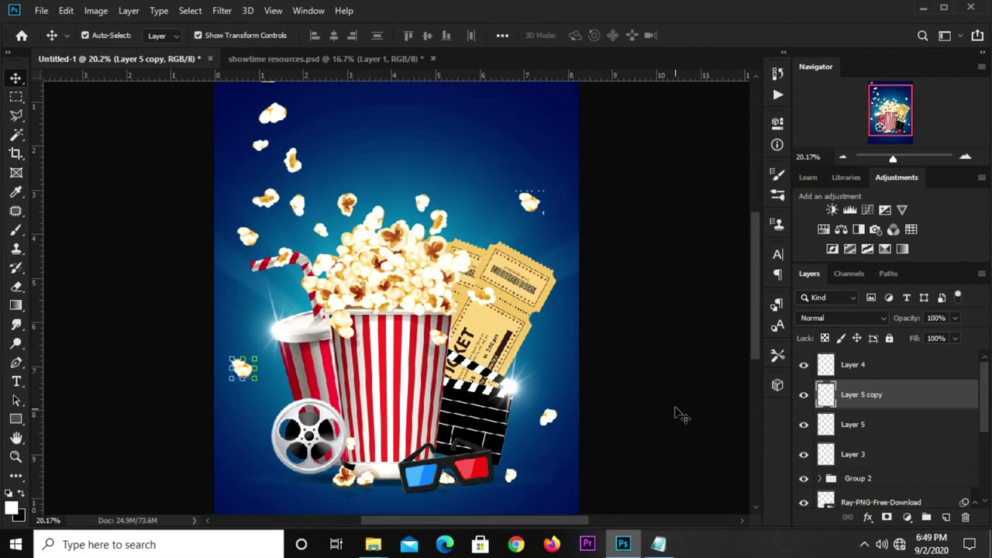
{"action": "scroll", "coordinate": [692, 375], "scroll_direction": "down", "scroll_amount": 1}
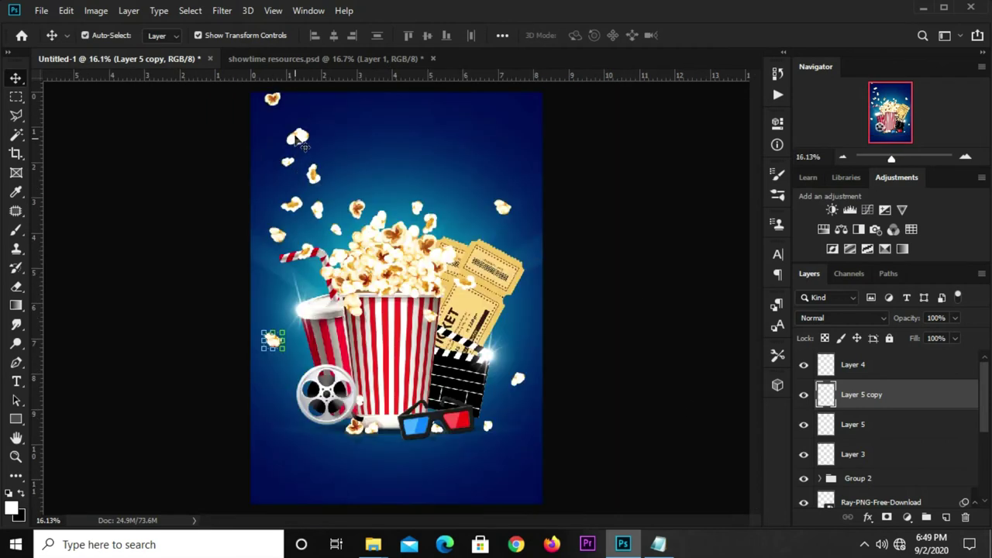
{"action": "left_click", "coordinate": [299, 139]}
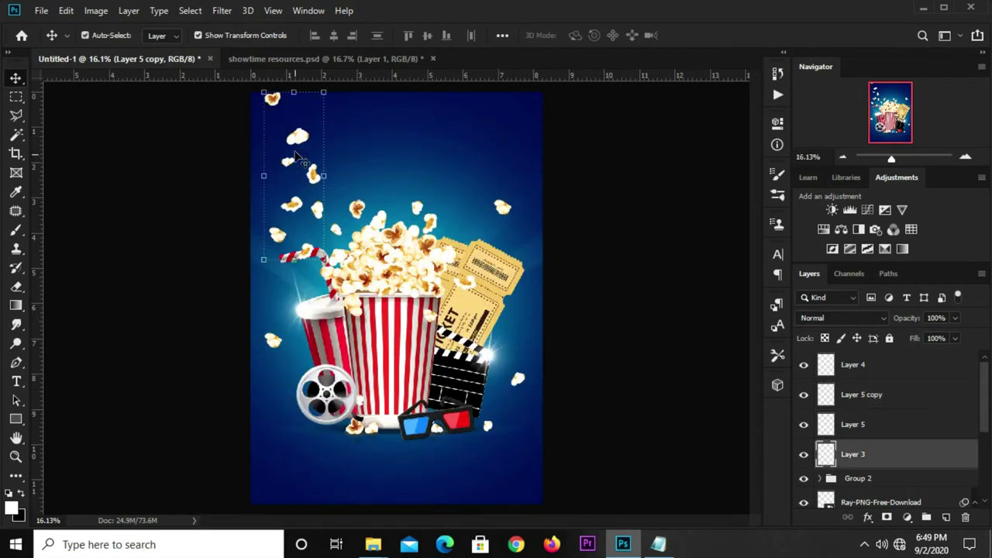
Add a new Layer 6 and move it beneath Layer 1.
{"action": "left_click", "coordinate": [634, 280]}
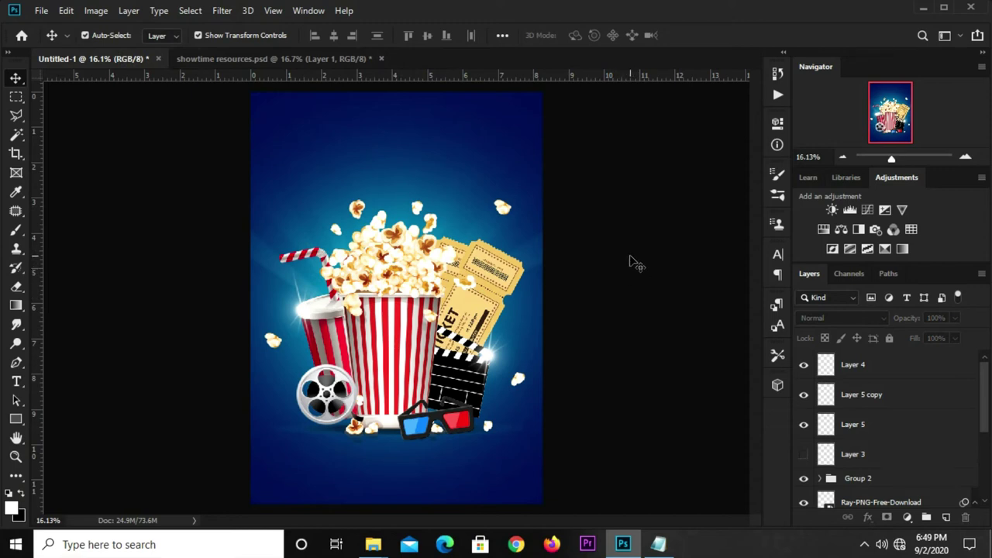
{"action": "scroll", "coordinate": [827, 399], "scroll_direction": "down", "scroll_amount": 5}
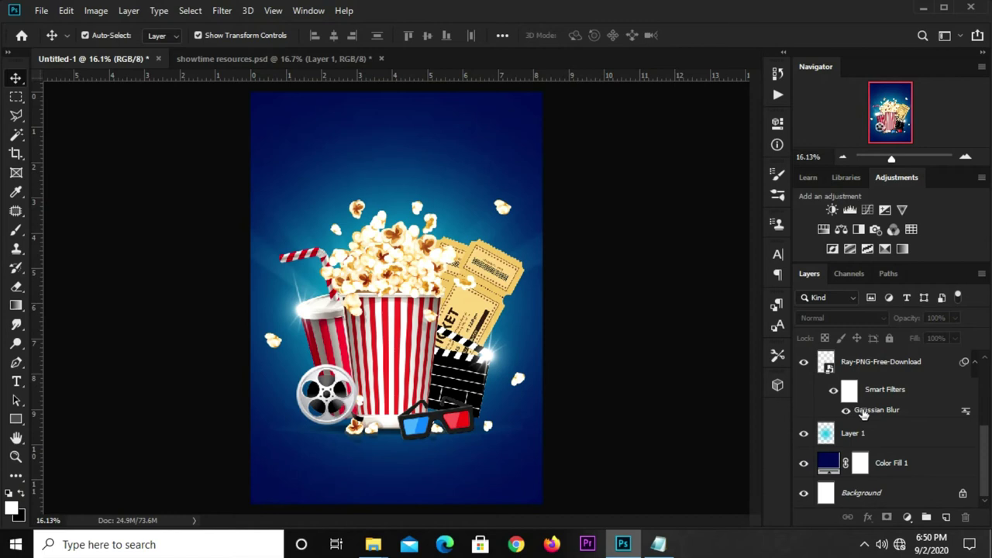
{"action": "left_click", "coordinate": [873, 418]}
{"action": "left_click", "coordinate": [882, 435]}
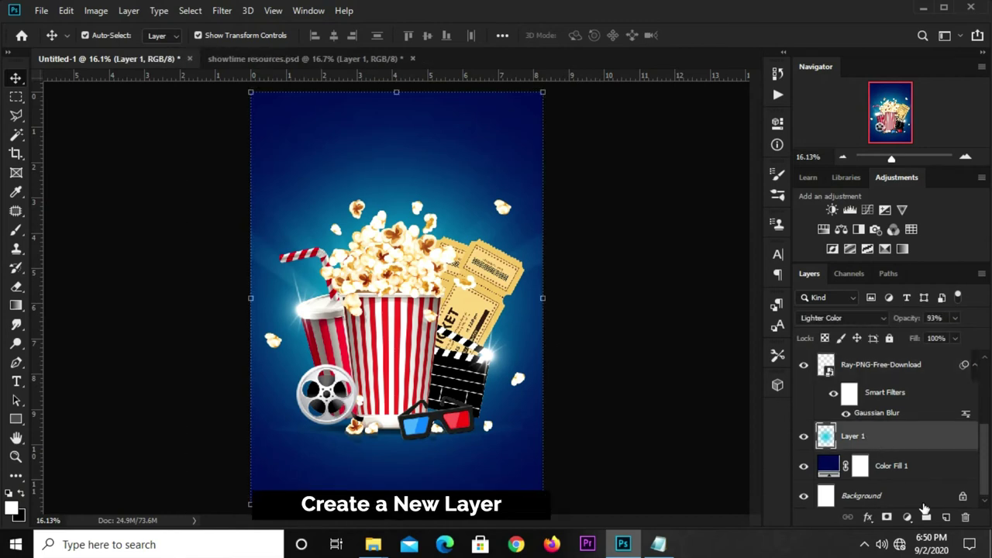
{"action": "left_click", "coordinate": [945, 518]}
{"action": "left_click_drag", "start_coordinate": [887, 438], "coordinate": [891, 478]}
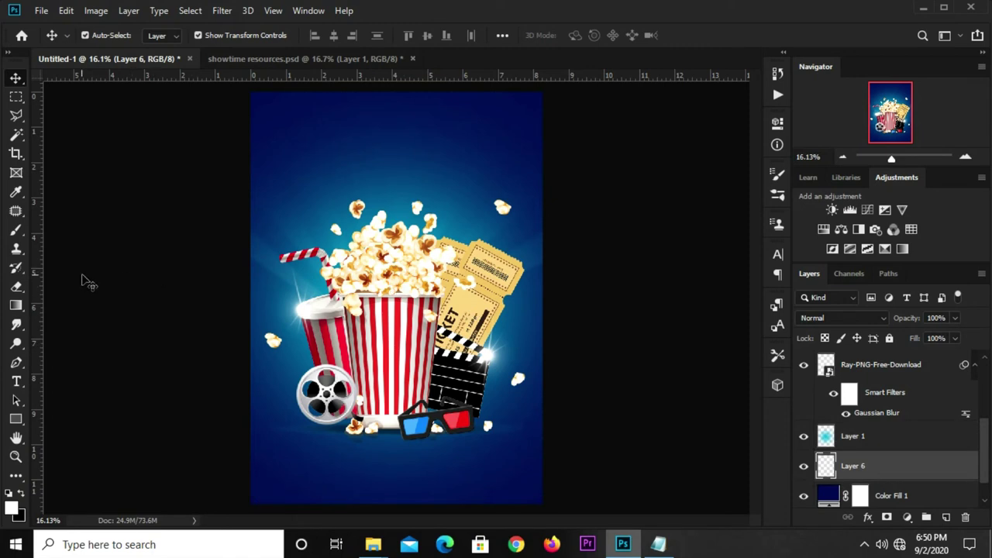
Choose the Brush tool with the 1649 px sparkle preset.
{"action": "left_click", "coordinate": [19, 233]}
{"action": "left_click", "coordinate": [81, 234]}
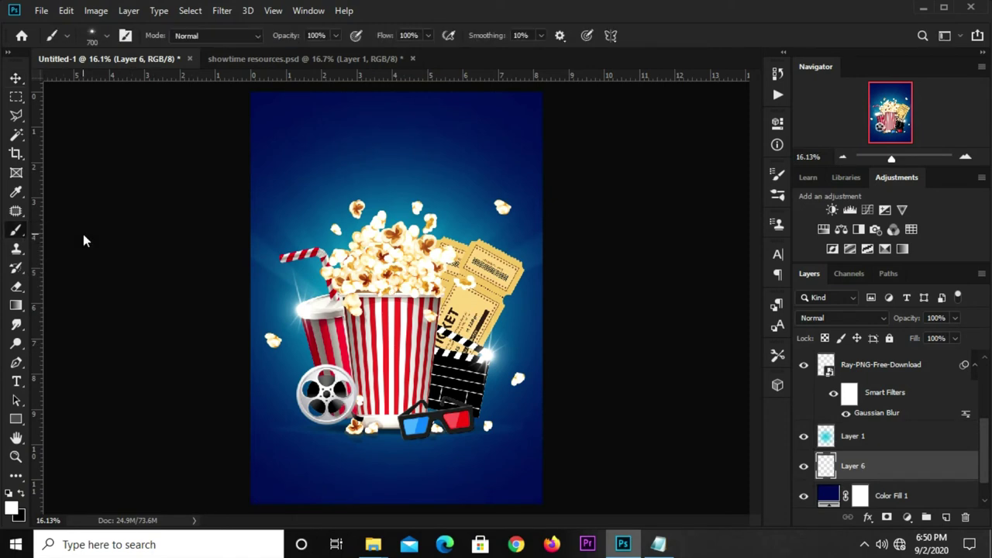
{"action": "left_click", "coordinate": [62, 36]}
{"action": "left_click", "coordinate": [103, 37]}
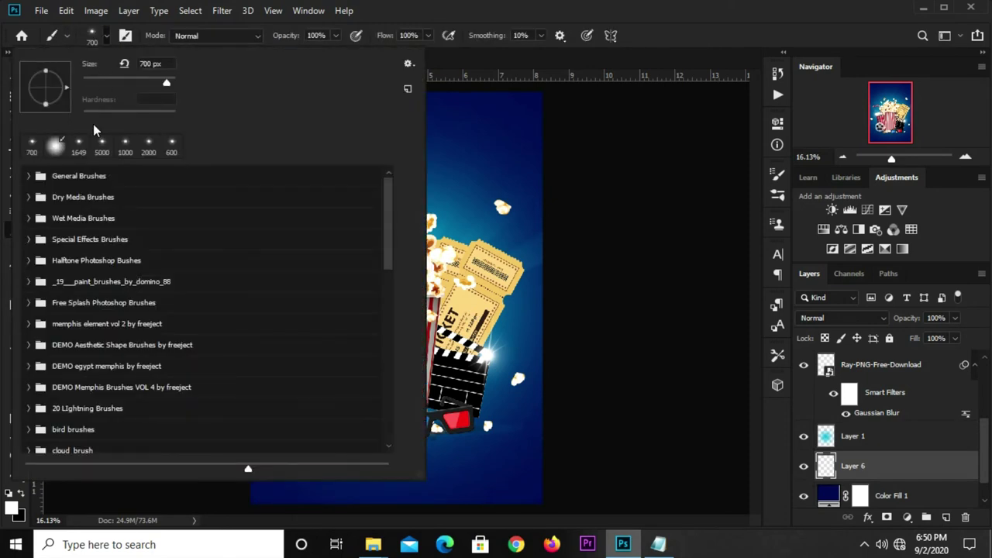
{"action": "left_click", "coordinate": [78, 148]}
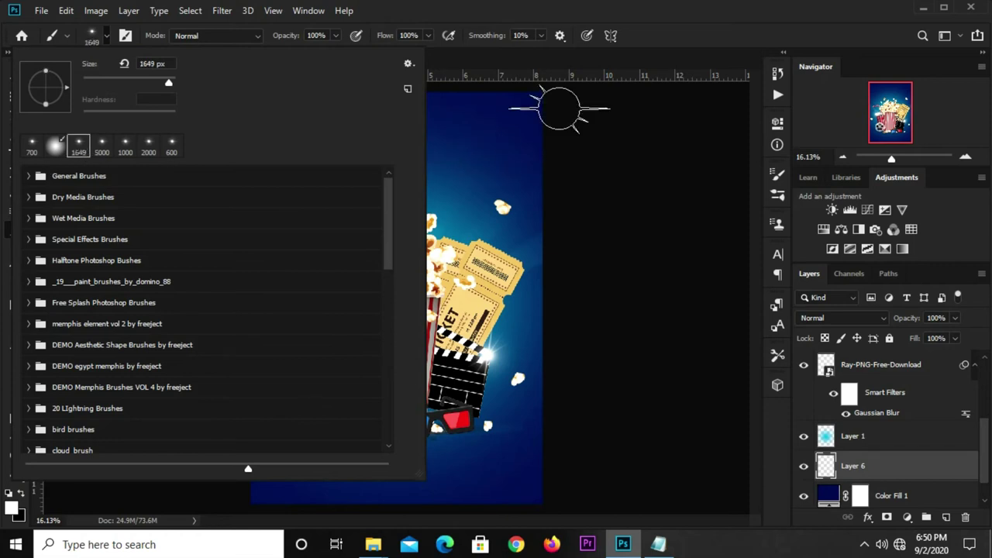
{"action": "left_click", "coordinate": [659, 23]}
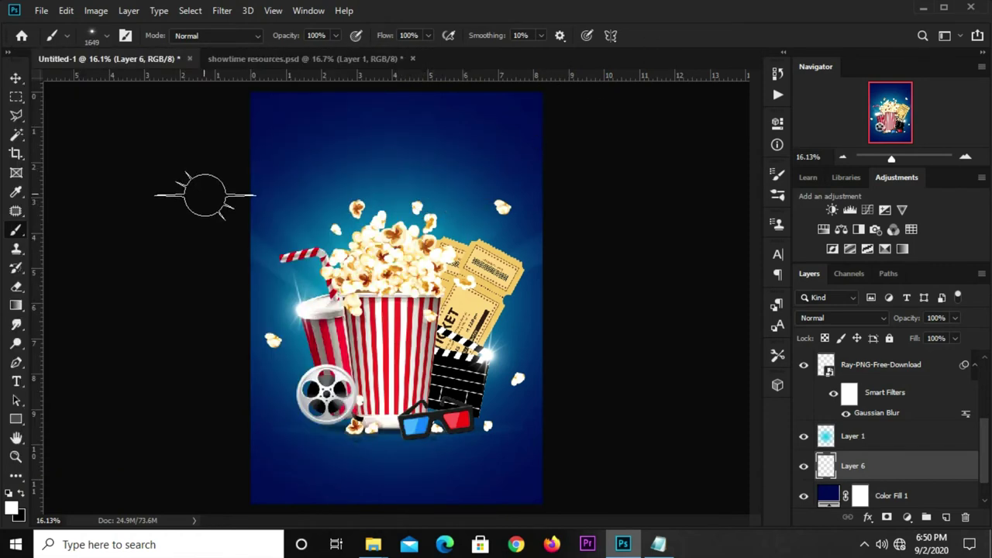
Set the foreground colour to cyan #0fbad6, copied from the notes.
{"action": "left_click", "coordinate": [10, 507]}
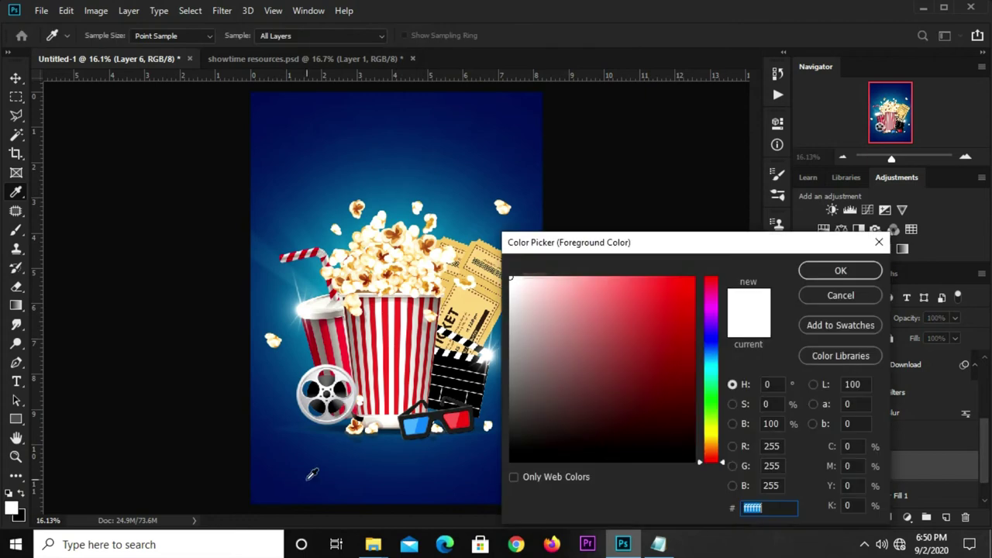
{"action": "left_click", "coordinate": [659, 543]}
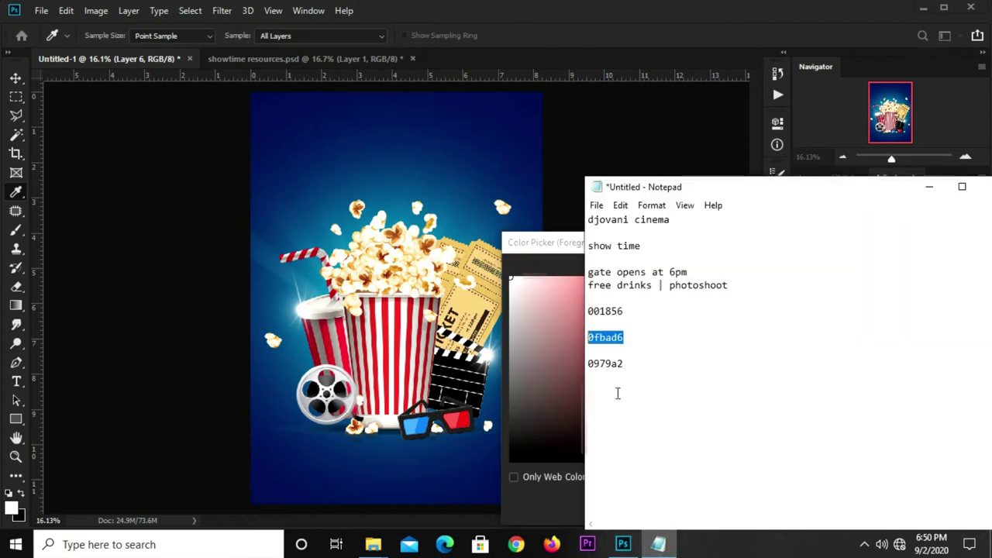
{"action": "right_click", "coordinate": [629, 337]}
{"action": "left_click", "coordinate": [675, 160]}
{"action": "left_click", "coordinate": [531, 263]}
{"action": "right_click", "coordinate": [742, 505]}
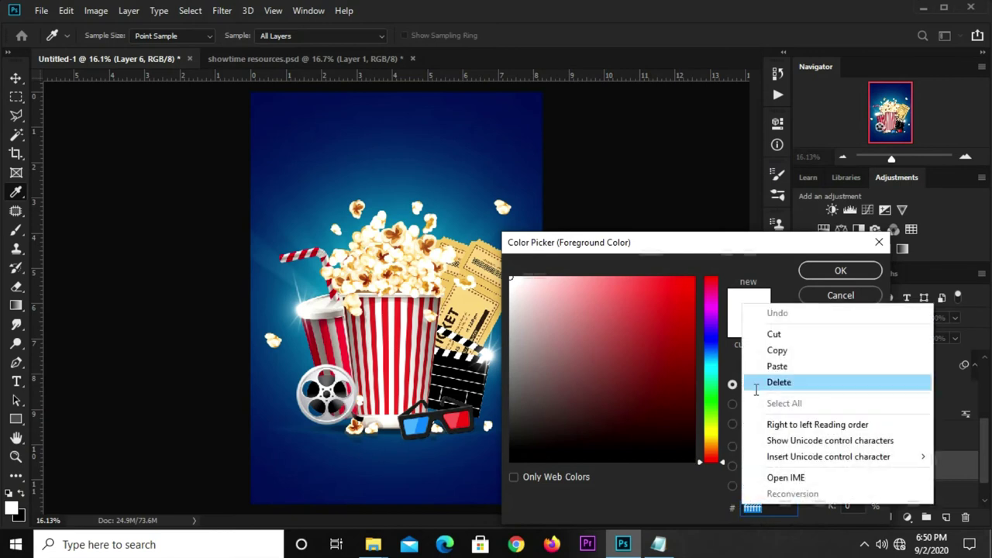
{"action": "left_click", "coordinate": [745, 364]}
{"action": "left_click", "coordinate": [840, 270]}
Stamp the cyan sparkle flare near the poster's top centre.
{"action": "key", "text": "b"}
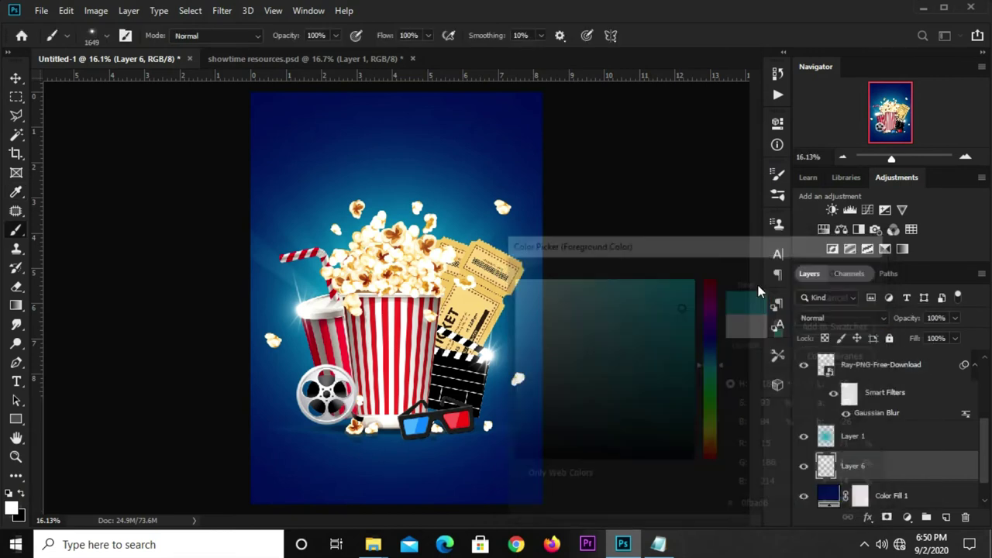
{"action": "left_click_drag", "start_coordinate": [380, 128], "coordinate": [381, 129]}
{"action": "left_click_drag", "start_coordinate": [331, 150], "coordinate": [431, 150]}
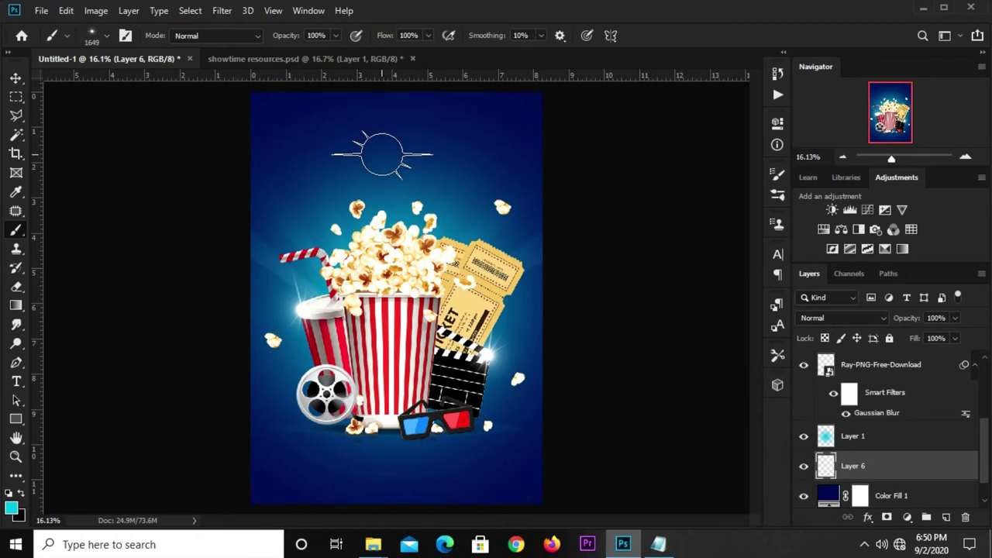
{"action": "left_click", "coordinate": [380, 151]}
{"action": "key", "text": "v"}
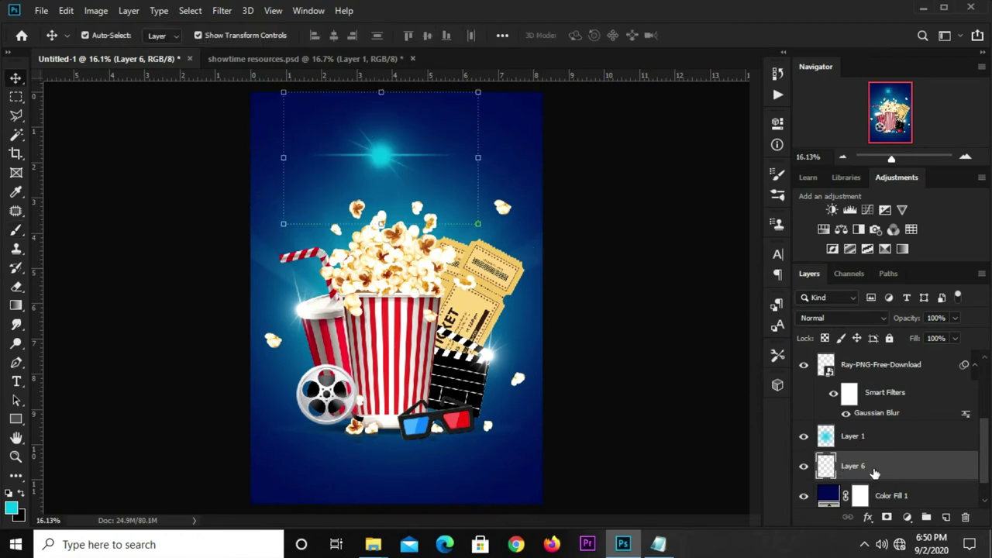
Turn on an Outer Glow effect for Layer 6's cyan flare.
{"action": "left_click", "coordinate": [868, 517]}
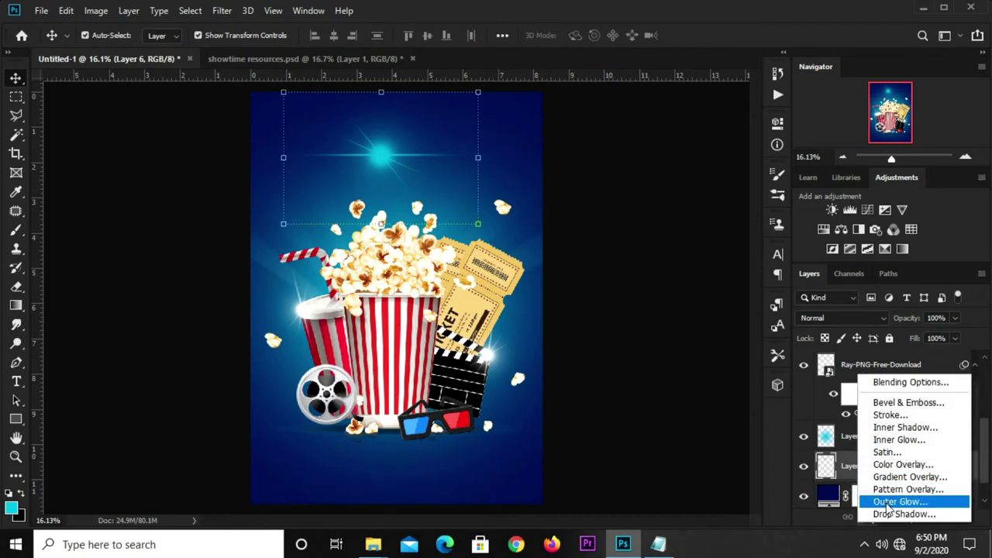
{"action": "left_click", "coordinate": [734, 382]}
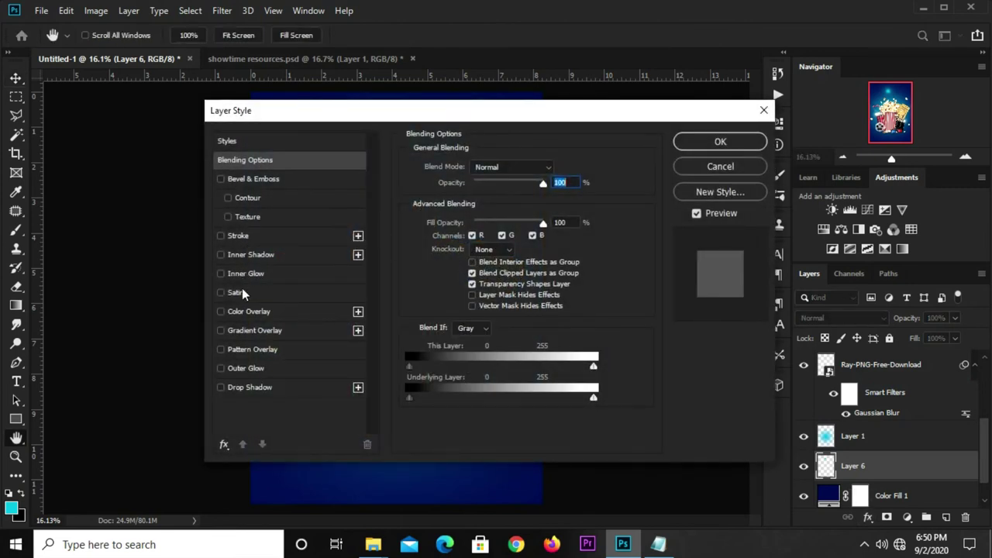
{"action": "left_click", "coordinate": [252, 368]}
{"action": "left_click", "coordinate": [444, 220]}
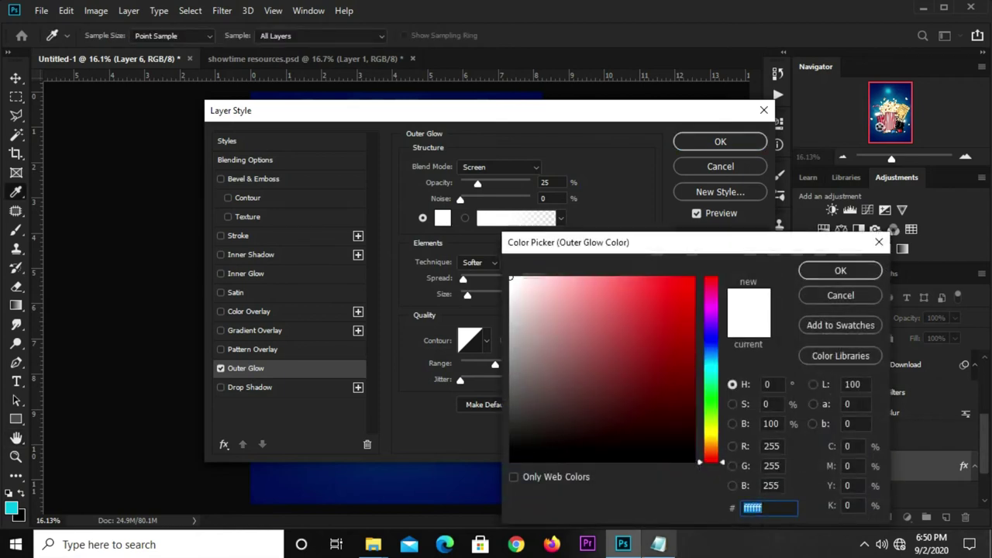
Copy the blue code 0979a2 from the notes as the glow colour and apply it.
{"action": "left_click", "coordinate": [658, 544]}
{"action": "left_click_drag", "start_coordinate": [629, 363], "coordinate": [607, 364]}
{"action": "right_click", "coordinate": [588, 364]}
{"action": "left_click", "coordinate": [644, 187]}
{"action": "left_click", "coordinate": [566, 118]}
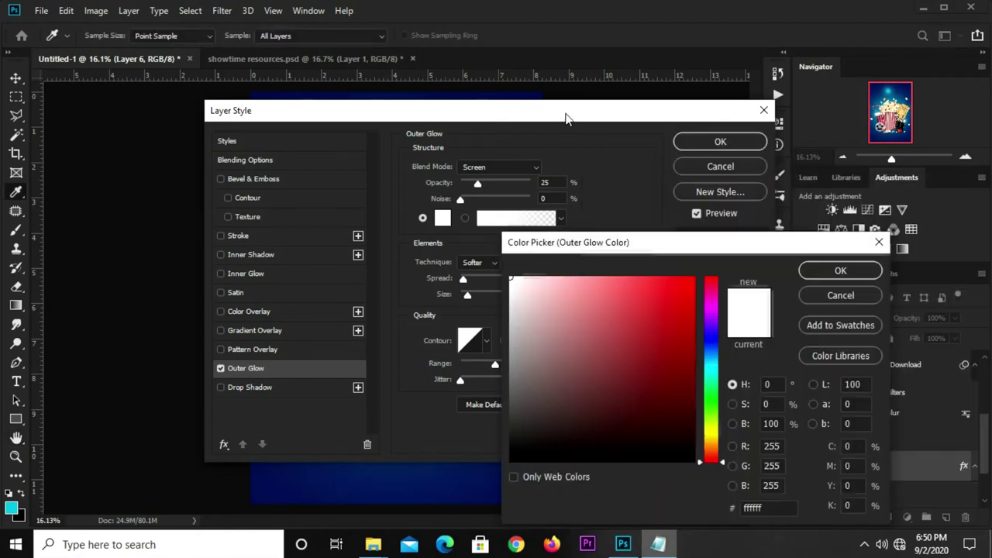
{"action": "right_click", "coordinate": [756, 505]}
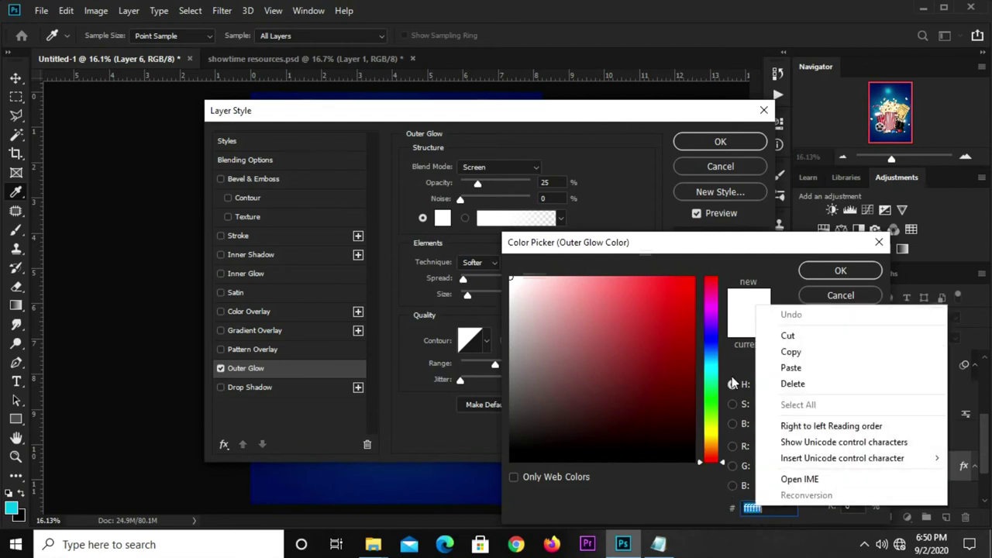
{"action": "left_click", "coordinate": [806, 367]}
{"action": "left_click", "coordinate": [808, 272]}
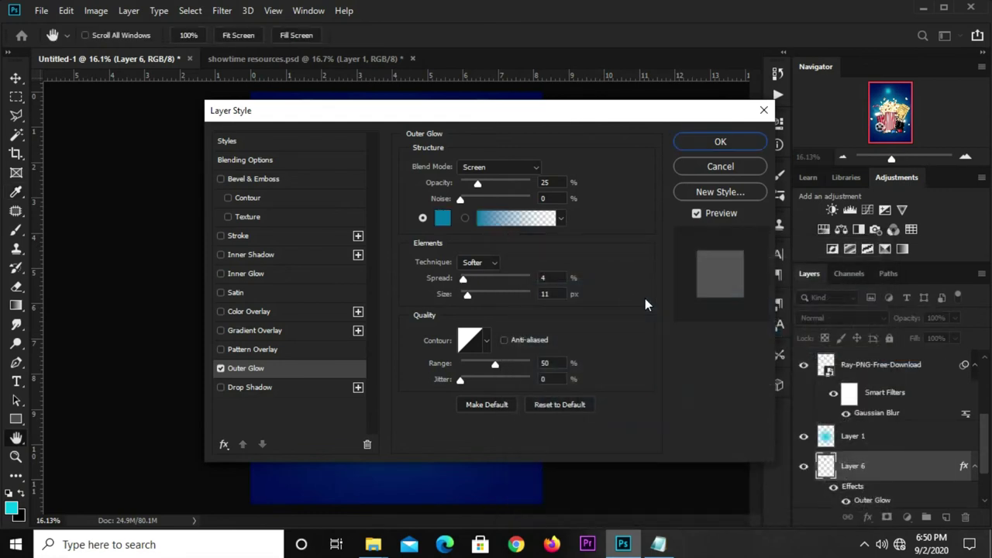
{"action": "left_click", "coordinate": [720, 142]}
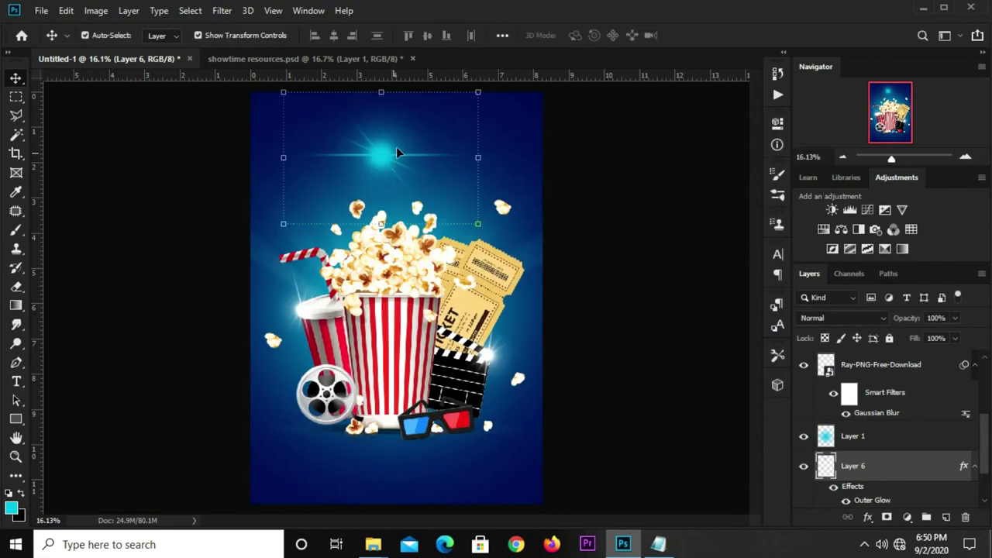
Enlarge the cyan flare, rotate it to about 63° and shift it down-left.
{"action": "key", "text": "ctrl+t"}
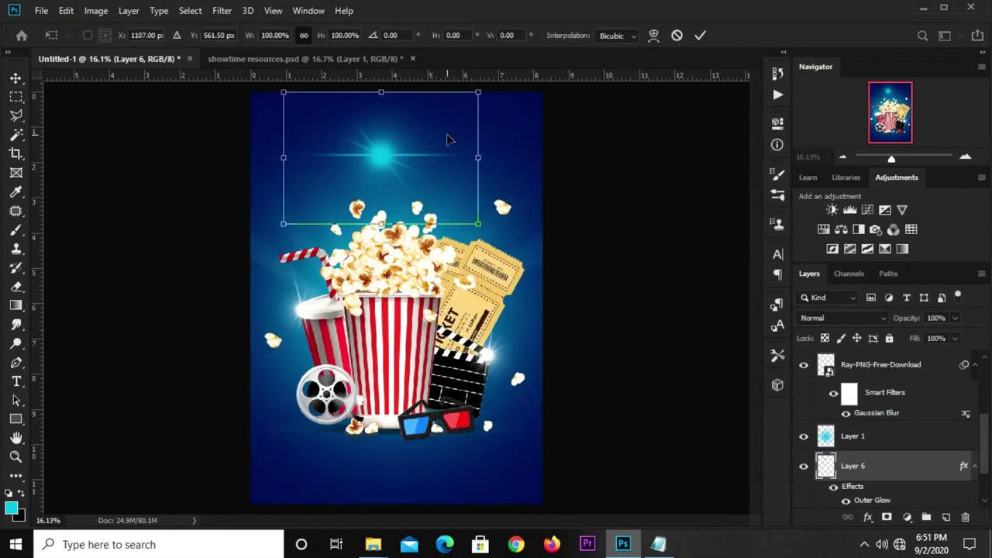
{"action": "left_click_drag", "start_coordinate": [479, 224], "coordinate": [558, 278]}
{"action": "key", "text": "Return"}
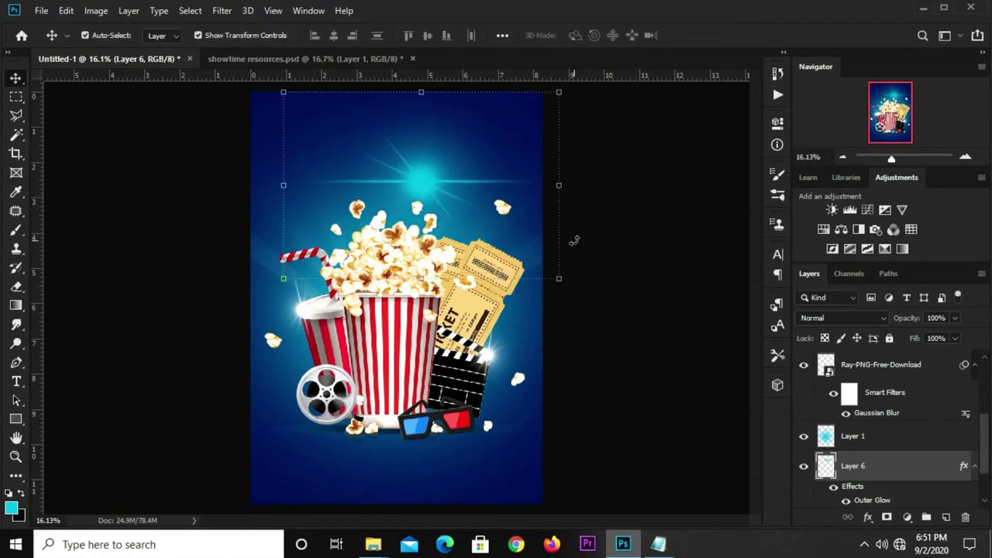
{"action": "left_click_drag", "start_coordinate": [574, 241], "coordinate": [571, 314]}
{"action": "left_click_drag", "start_coordinate": [411, 215], "coordinate": [348, 341]}
{"action": "left_click_drag", "start_coordinate": [568, 311], "coordinate": [540, 244]}
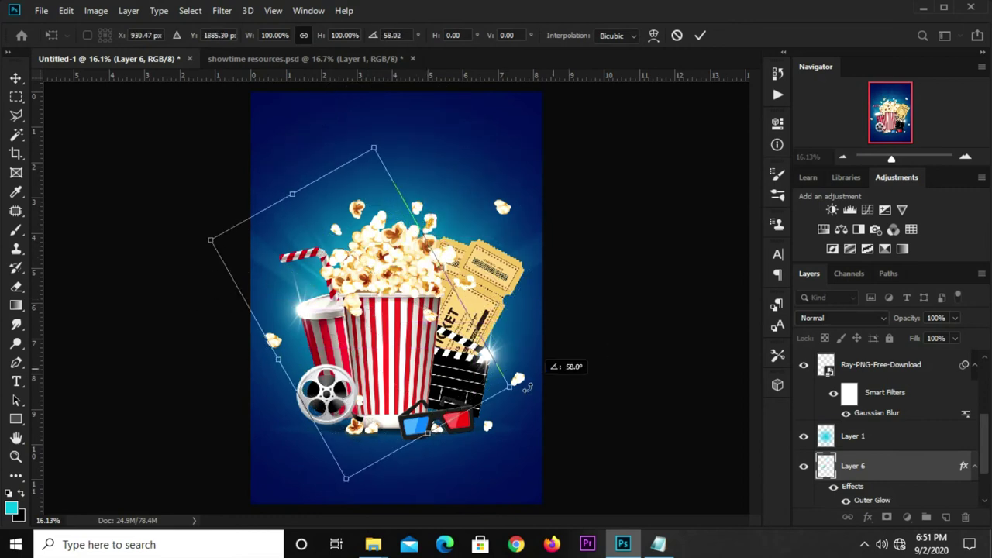
Scale the flare to about 147%, rotate it to roughly 101° and reposition it.
{"action": "scroll", "coordinate": [540, 246], "scroll_direction": "down", "scroll_amount": 1}
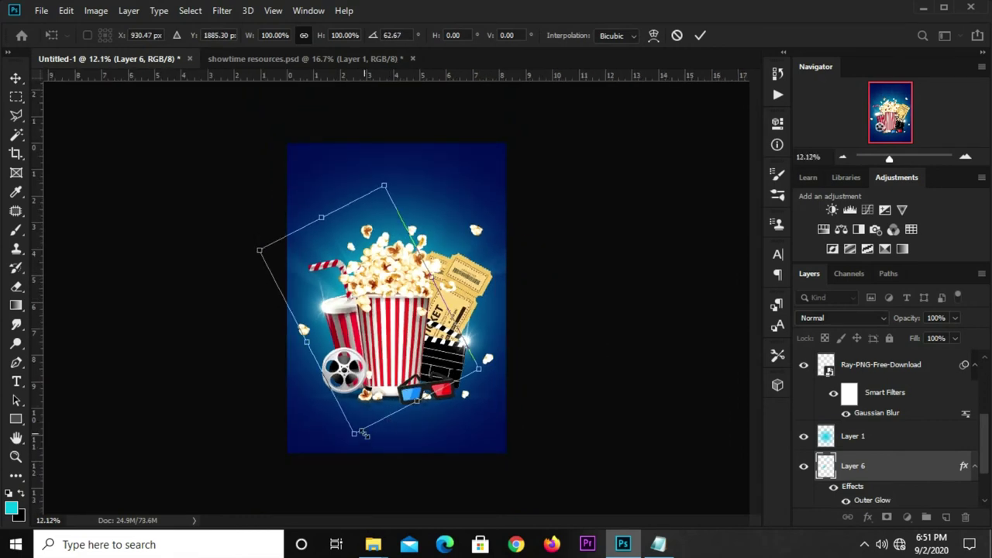
{"action": "left_click_drag", "start_coordinate": [362, 434], "coordinate": [394, 499]}
{"action": "mouse_move", "coordinate": [540, 333]}
{"action": "left_mouse_down"}
{"action": "mouse_move", "coordinate": [492, 413]}
{"action": "mouse_move", "coordinate": [443, 439]}
{"action": "left_mouse_up"}
{"action": "mouse_move", "coordinate": [428, 227]}
{"action": "left_mouse_down"}
{"action": "mouse_move", "coordinate": [432, 184]}
{"action": "mouse_move", "coordinate": [454, 146]}
{"action": "mouse_move", "coordinate": [442, 143]}
{"action": "left_mouse_up"}
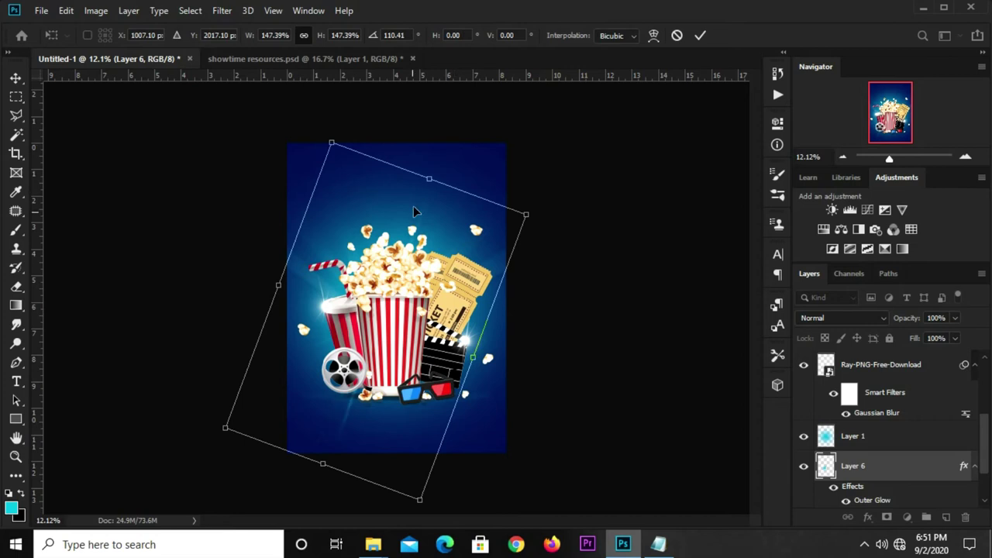
{"action": "mouse_move", "coordinate": [423, 196]}
{"action": "left_mouse_down"}
{"action": "mouse_move", "coordinate": [416, 239]}
{"action": "mouse_move", "coordinate": [416, 230]}
{"action": "left_mouse_up"}
{"action": "left_click_drag", "start_coordinate": [546, 259], "coordinate": [543, 209]}
{"action": "left_click_drag", "start_coordinate": [413, 221], "coordinate": [417, 203]}
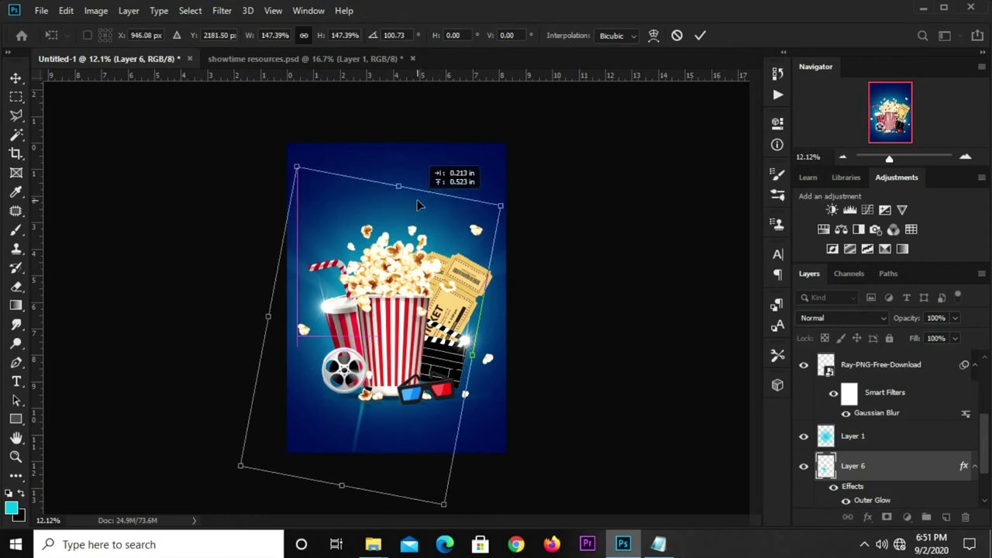
{"action": "key", "text": "Escape"}
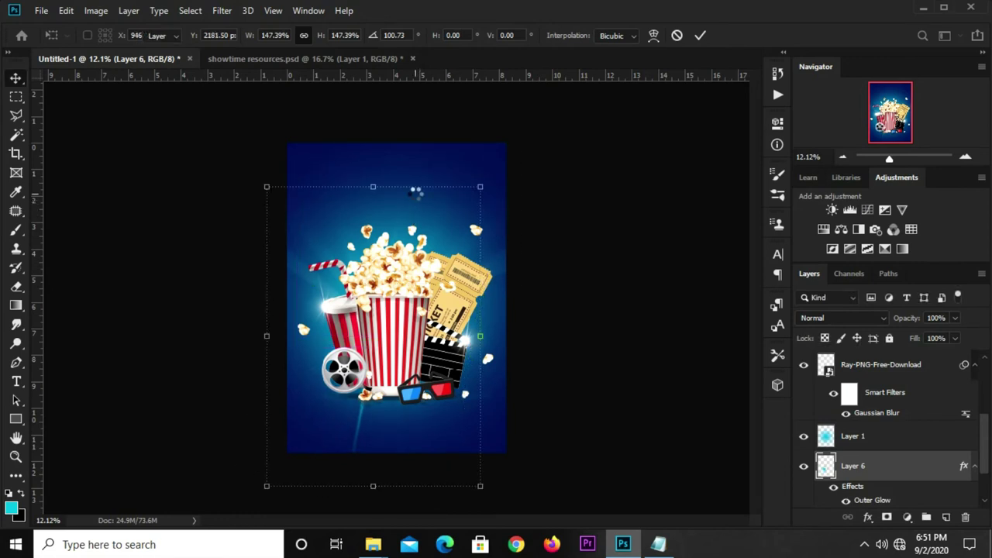
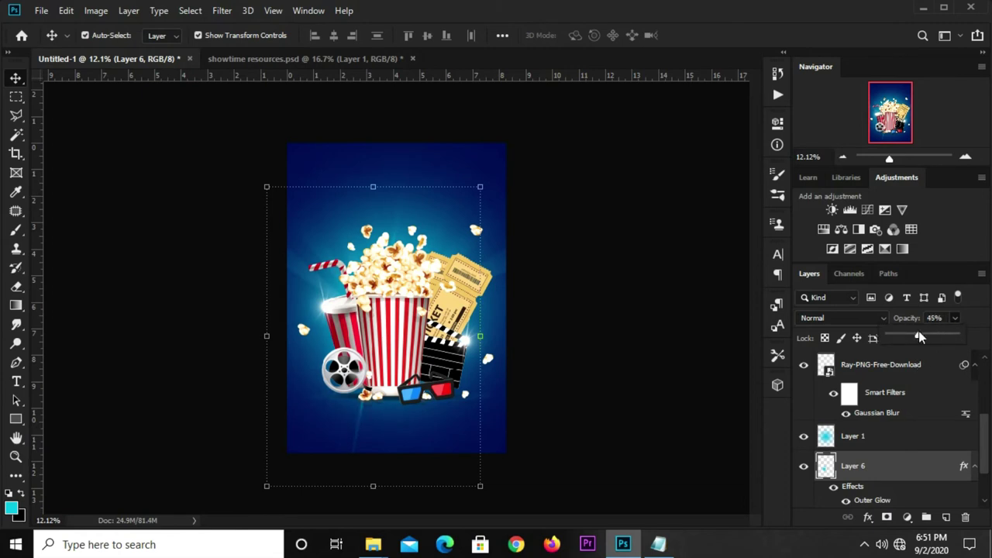
Duplicate the blue glow layer and rotate the copy -17.21°, nudging it into place.
{"action": "left_click", "coordinate": [628, 343]}
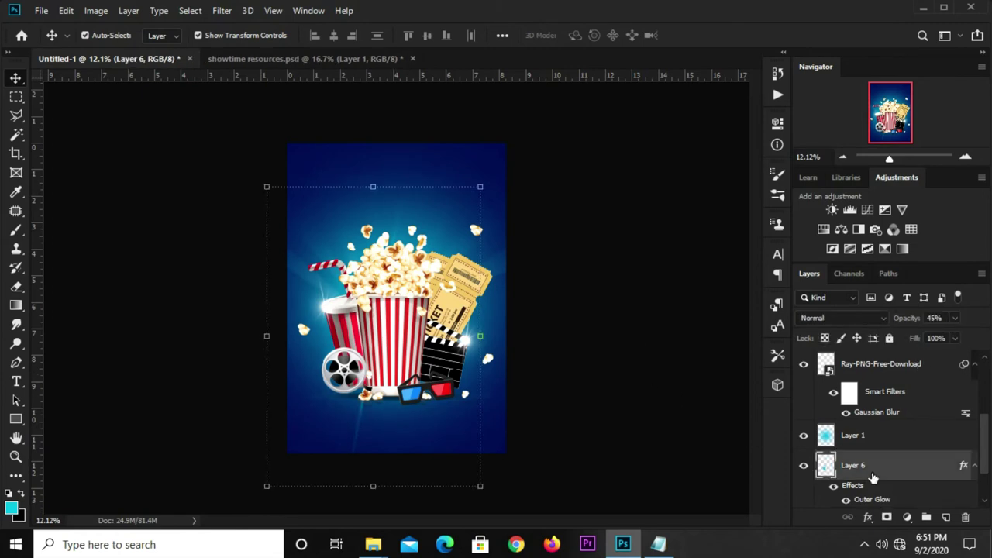
{"action": "key", "text": "ctrl+j"}
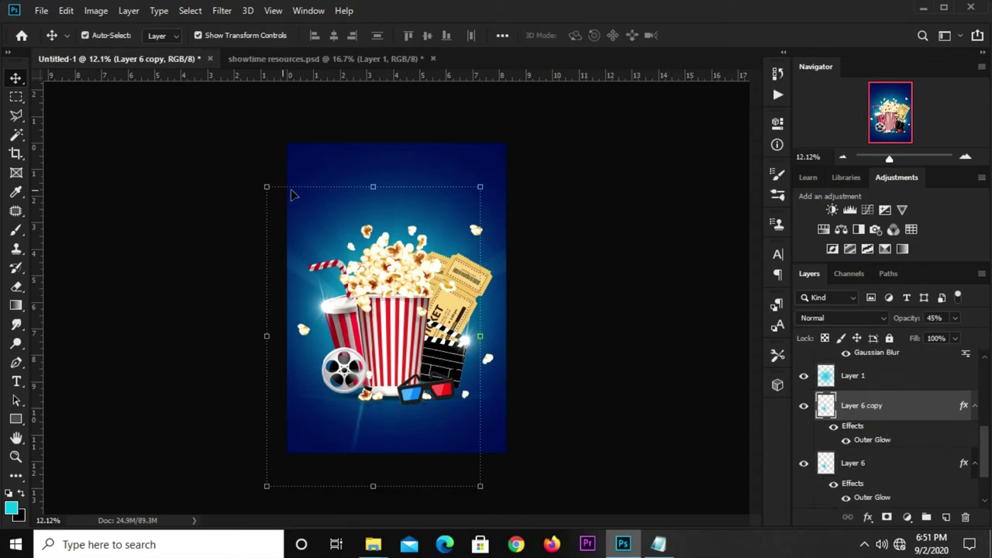
{"action": "left_click_drag", "start_coordinate": [342, 293], "coordinate": [380, 296]}
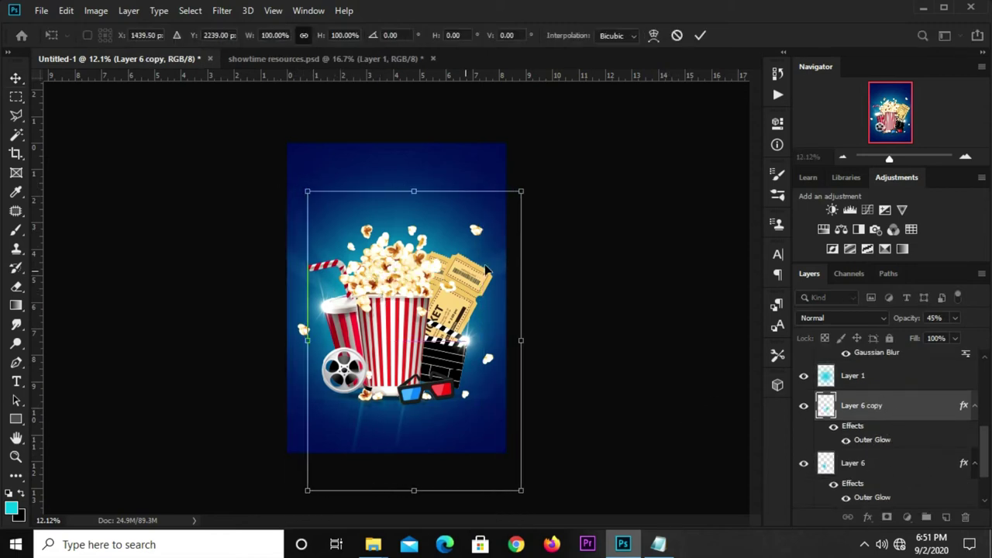
{"action": "left_click_drag", "start_coordinate": [542, 232], "coordinate": [505, 199]}
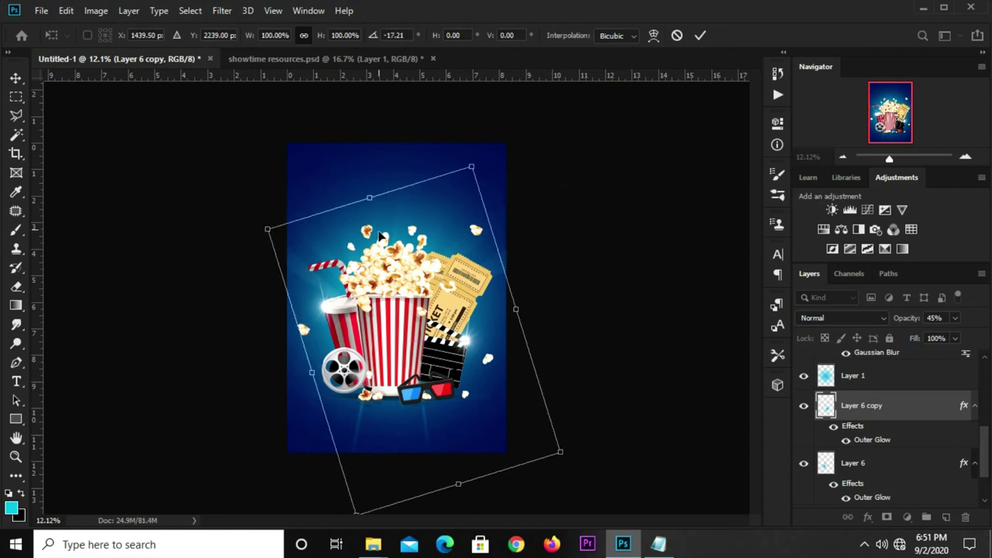
{"action": "left_click_drag", "start_coordinate": [380, 237], "coordinate": [359, 213]}
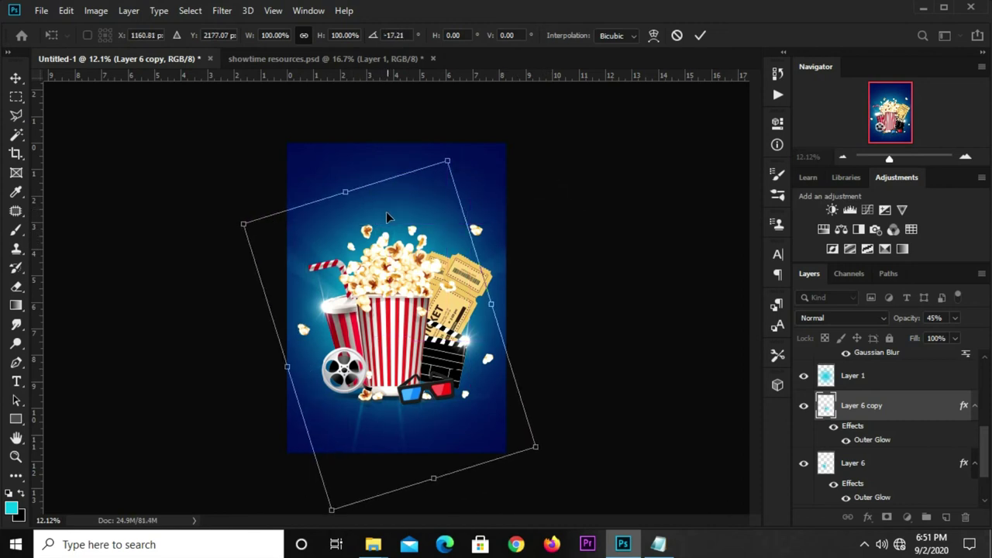
{"action": "left_click_drag", "start_coordinate": [438, 220], "coordinate": [461, 217]}
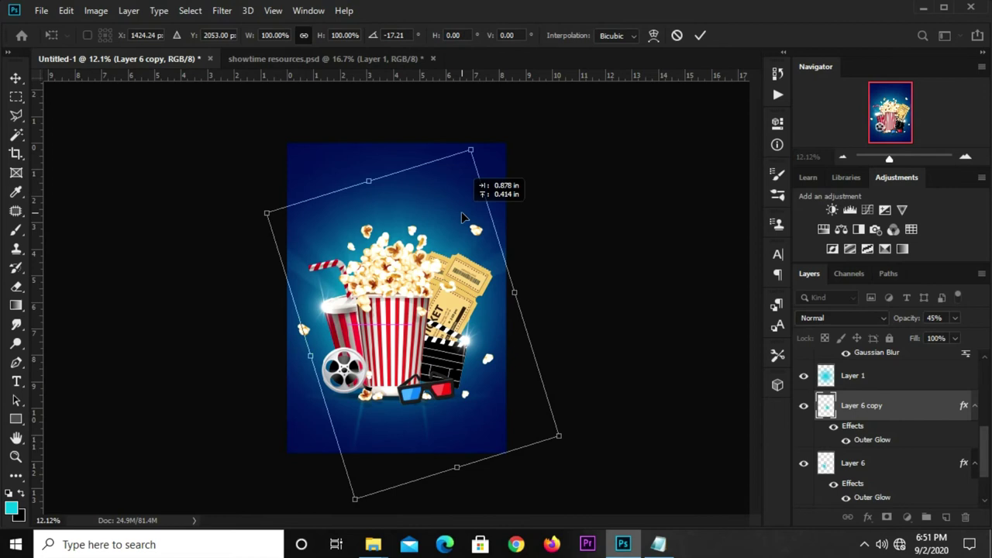
{"action": "left_click", "coordinate": [697, 37]}
{"action": "left_click", "coordinate": [564, 278]}
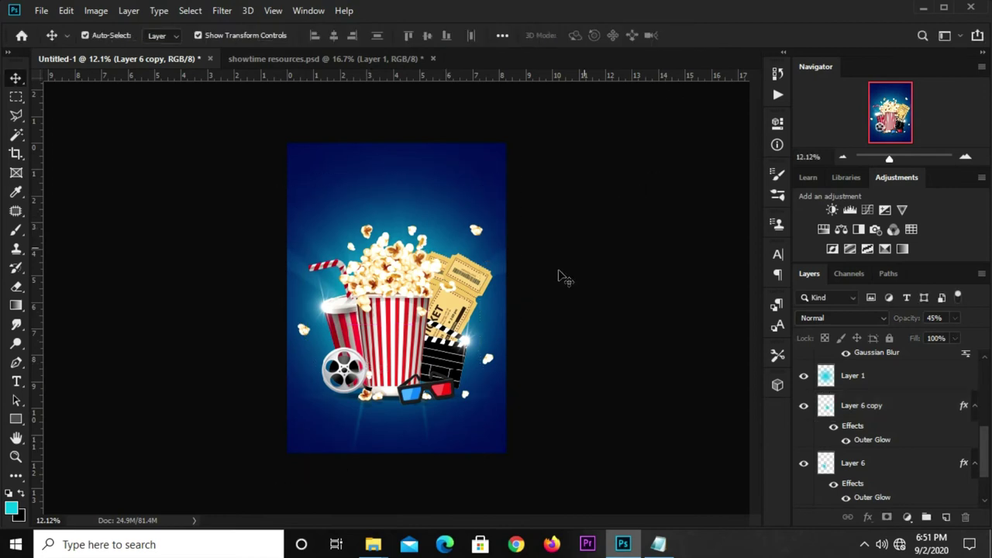
Set the glow copy to 36% opacity and the original Layer 6 to 34%.
{"action": "left_click", "coordinate": [882, 399]}
{"action": "left_click_drag", "start_coordinate": [955, 318], "coordinate": [953, 327]}
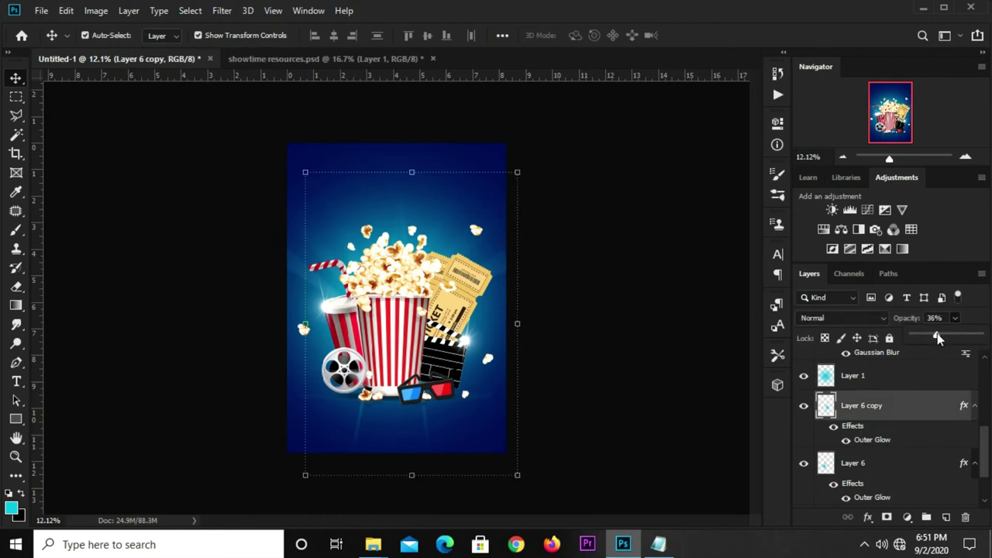
{"action": "left_click", "coordinate": [884, 465]}
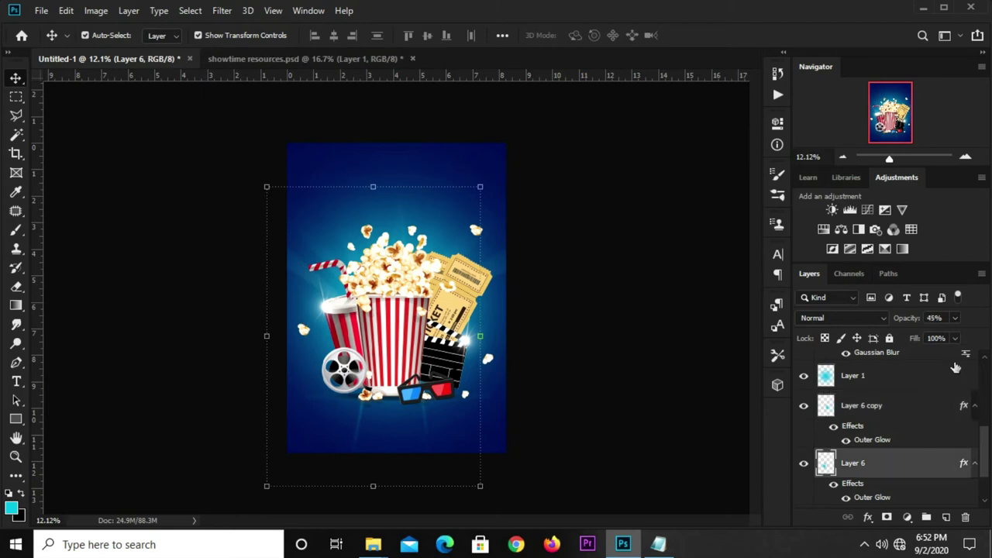
{"action": "left_click", "coordinate": [660, 352]}
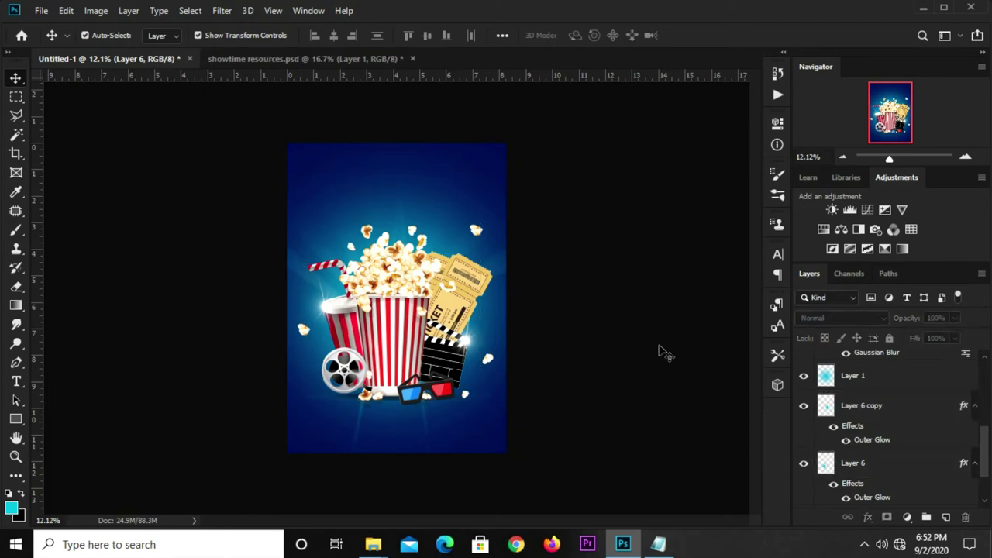
Rotate Layer 6 and Layer 6 copy together about -9.25° and shift them slightly.
{"action": "left_click", "coordinate": [361, 431]}
{"action": "left_click", "coordinate": [883, 407]}
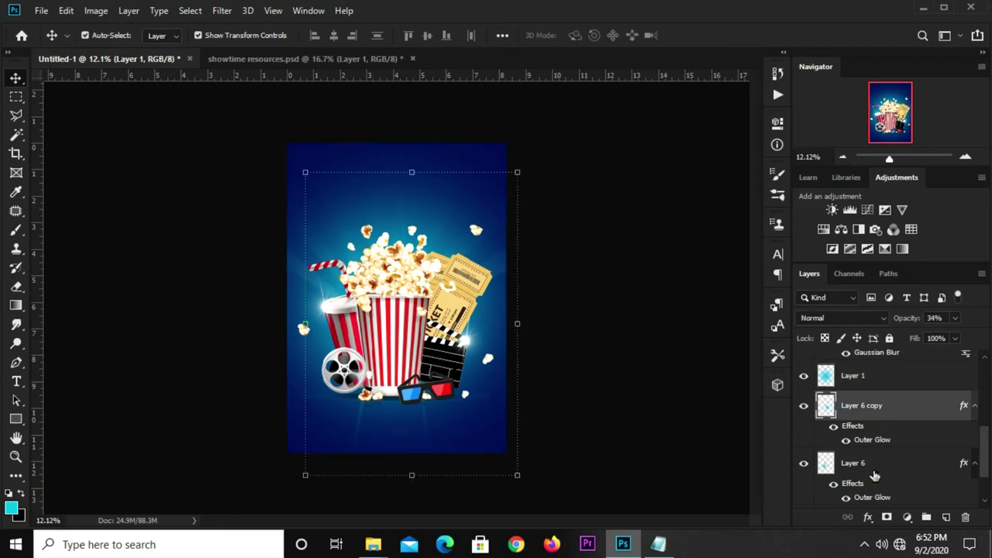
{"action": "left_click", "coordinate": [852, 463], "text": "shift"}
{"action": "key", "text": "ctrl+t"}
{"action": "left_click_drag", "start_coordinate": [412, 244], "coordinate": [409, 213]}
{"action": "left_click_drag", "start_coordinate": [552, 334], "coordinate": [524, 299]}
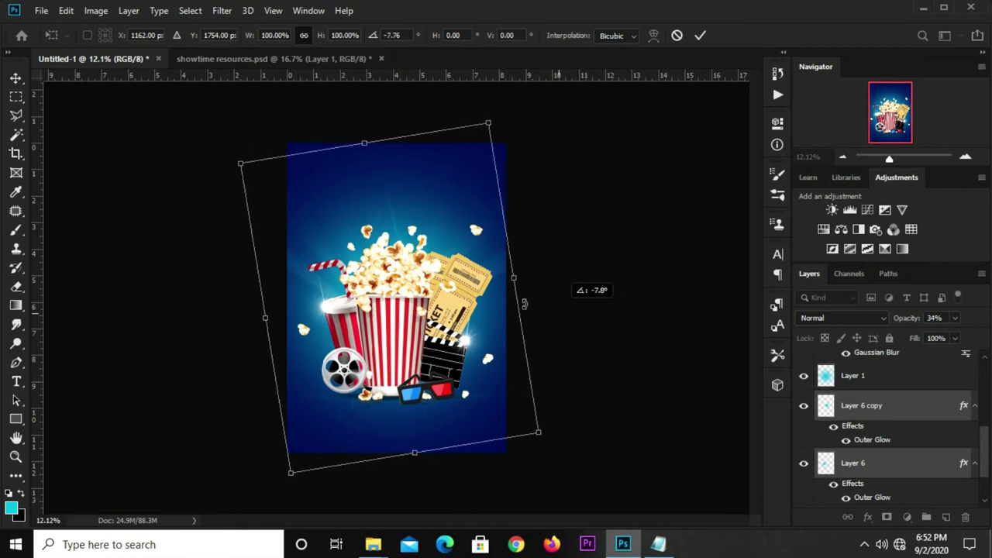
{"action": "left_click_drag", "start_coordinate": [439, 228], "coordinate": [438, 245]}
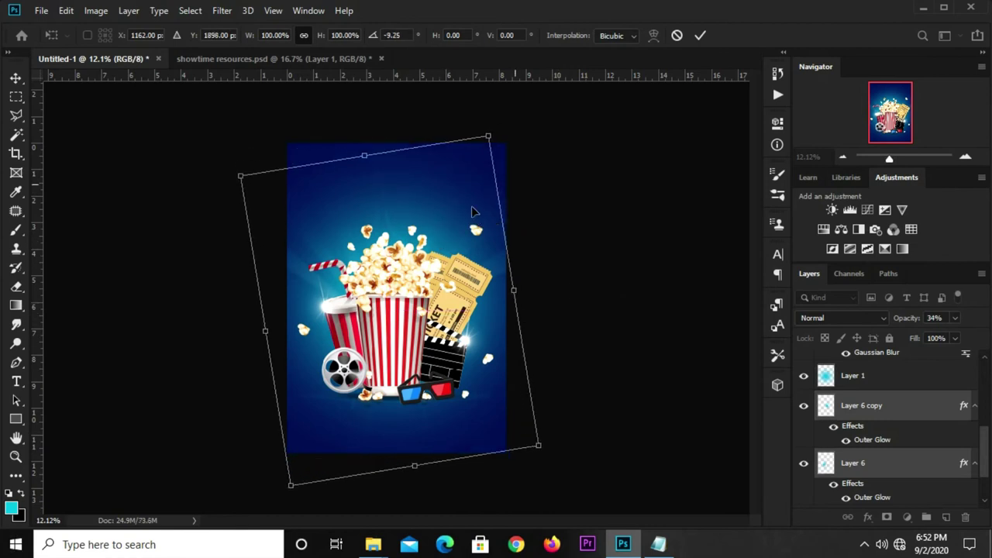
{"action": "left_click", "coordinate": [700, 35]}
{"action": "left_click", "coordinate": [609, 206]}
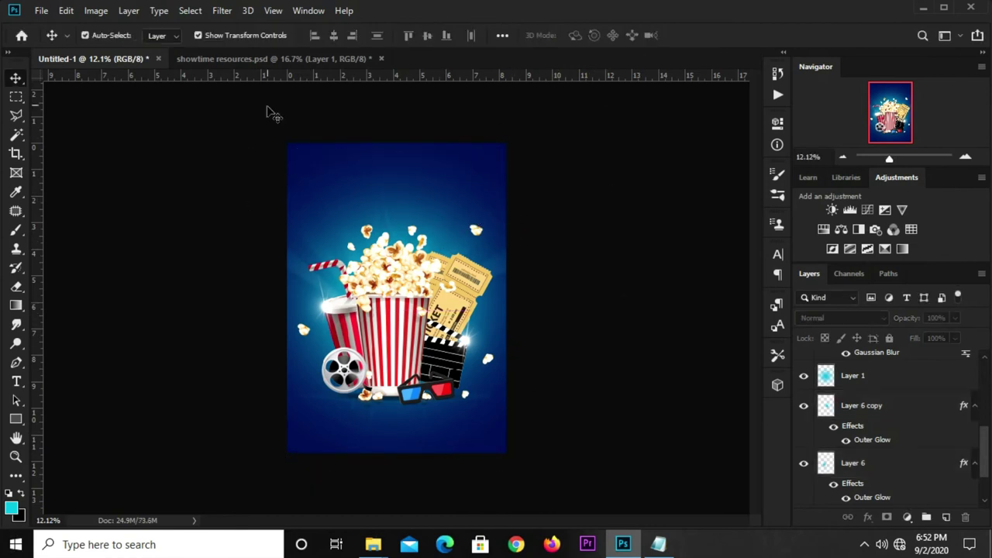
{"action": "left_click", "coordinate": [16, 418]}
Draw a rectangle across the poster's top and give it a white fill.
{"action": "left_click", "coordinate": [49, 424]}
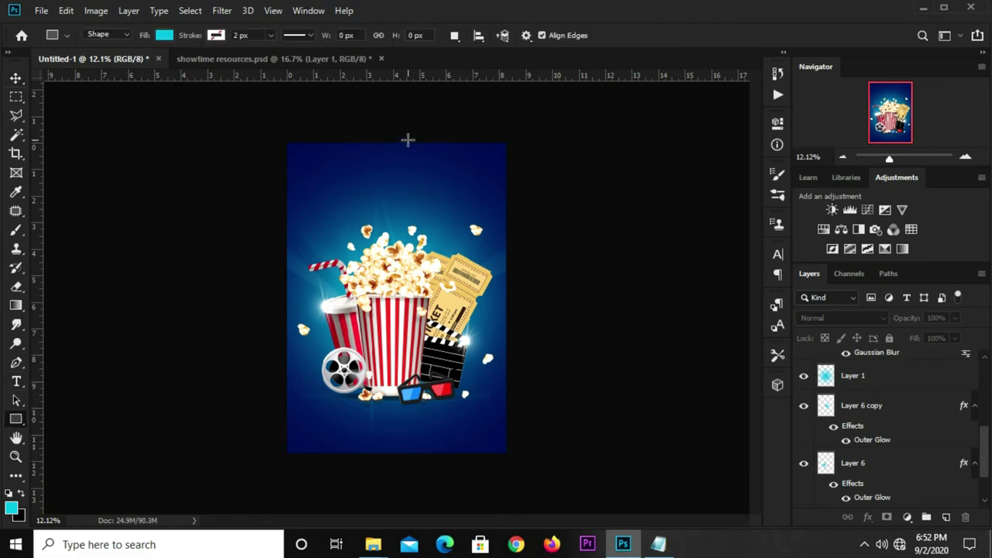
{"action": "left_click_drag", "start_coordinate": [346, 129], "coordinate": [459, 162]}
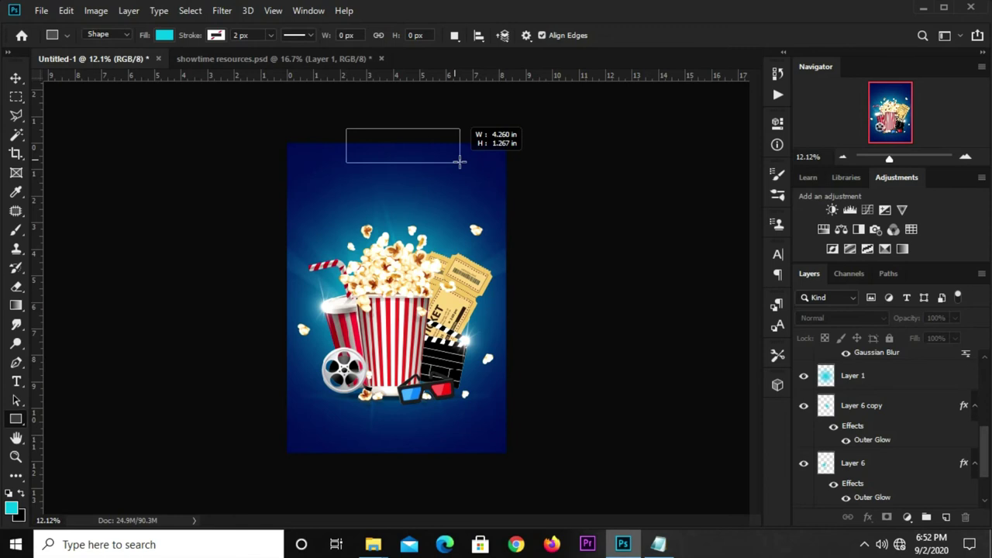
{"action": "left_click_drag", "start_coordinate": [459, 162], "coordinate": [465, 157]}
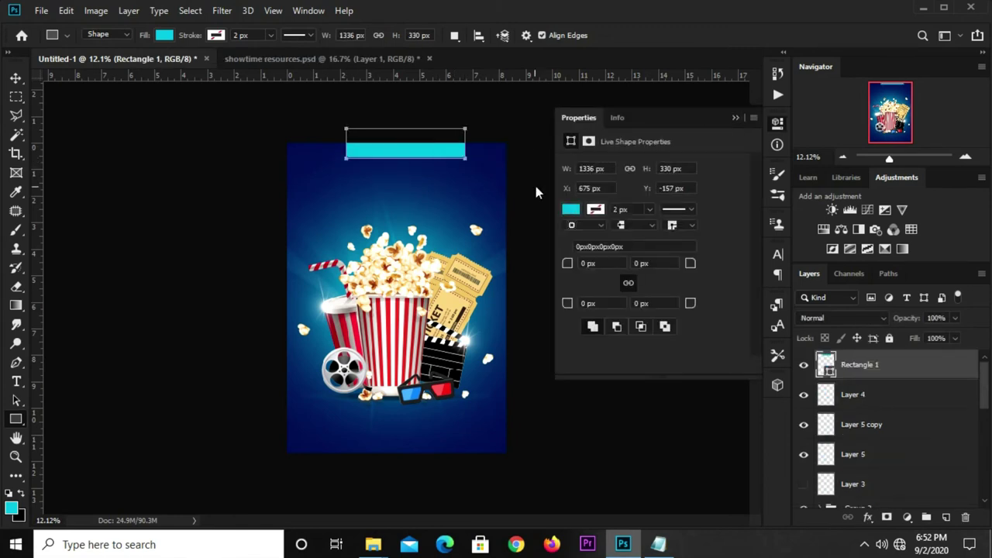
{"action": "left_click", "coordinate": [580, 210]}
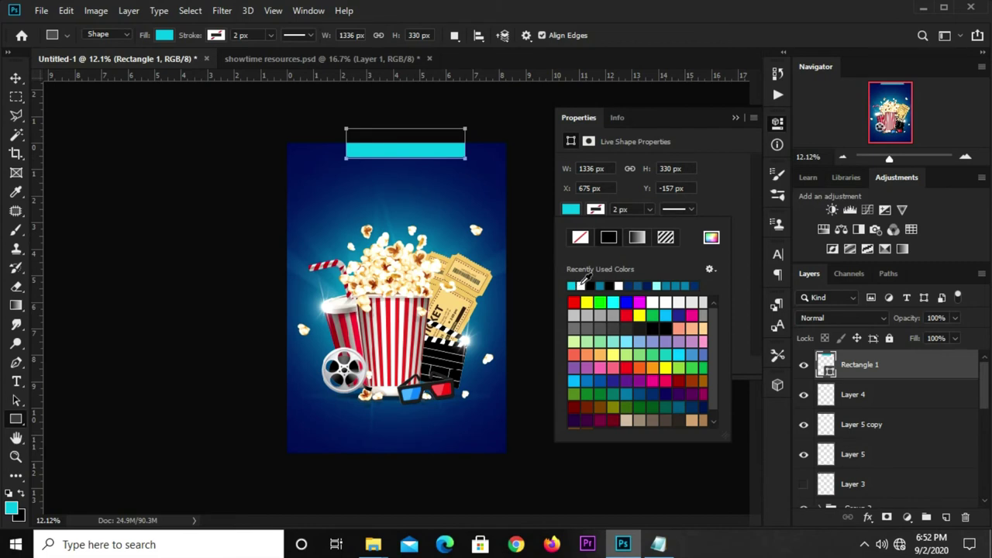
{"action": "left_click", "coordinate": [580, 285]}
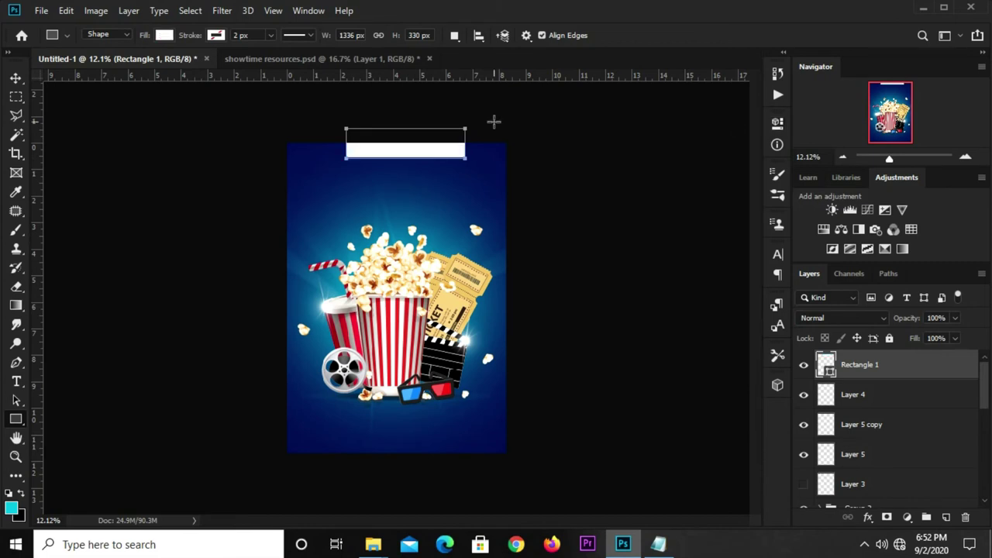
Resize the white bar and position it flush with the poster's top edge.
{"action": "key", "text": "v"}
{"action": "key", "text": "ctrl+t"}
{"action": "left_click_drag", "start_coordinate": [405, 158], "coordinate": [409, 163]}
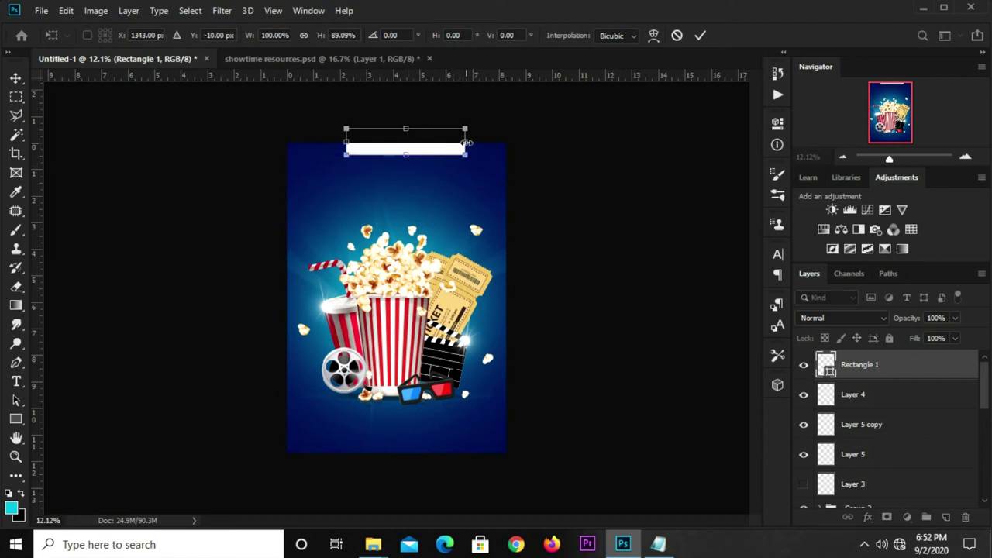
{"action": "mouse_move", "coordinate": [436, 154]}
{"action": "left_mouse_down"}
{"action": "mouse_move", "coordinate": [432, 162]}
{"action": "mouse_move", "coordinate": [416, 149]}
{"action": "left_mouse_up"}
{"action": "key", "text": "shift+Up"}
{"action": "key", "text": "shift+Up"}
{"action": "key", "text": "shift+Up"}
{"action": "key", "text": "shift+Up"}
{"action": "key", "text": "shift+Up"}
{"action": "key", "text": "shift+Up"}
{"action": "key", "text": "shift+Up"}
{"action": "key", "text": "shift+Up"}
{"action": "key", "text": "shift+Down"}
{"action": "key", "text": "shift+Down"}
{"action": "key", "text": "Down"}
{"action": "key", "text": "Down"}
{"action": "key", "text": "Down"}
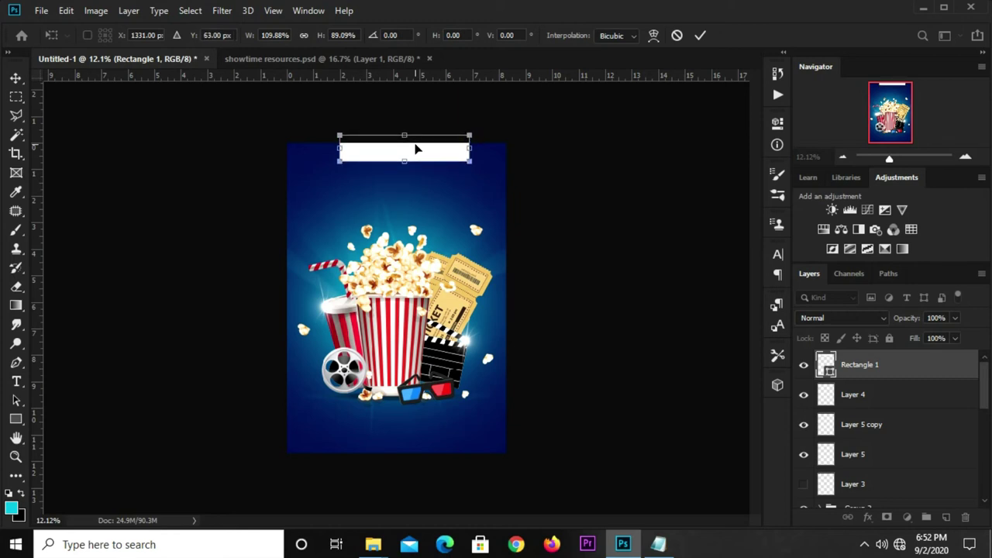
{"action": "key", "text": "Return"}
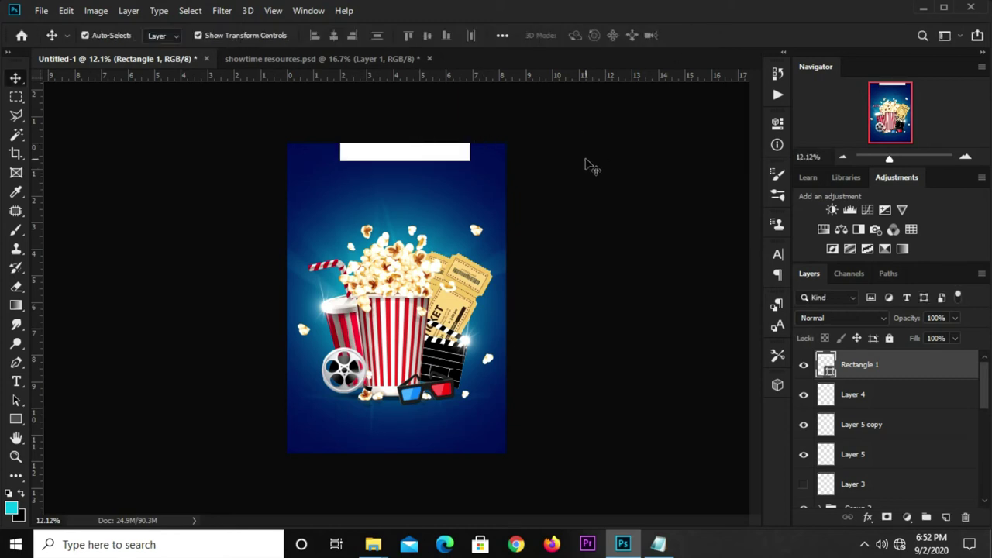
{"action": "left_click", "coordinate": [587, 161]}
Copy the text 'djovani cinema' from the Notepad notes.
{"action": "left_click", "coordinate": [660, 545]}
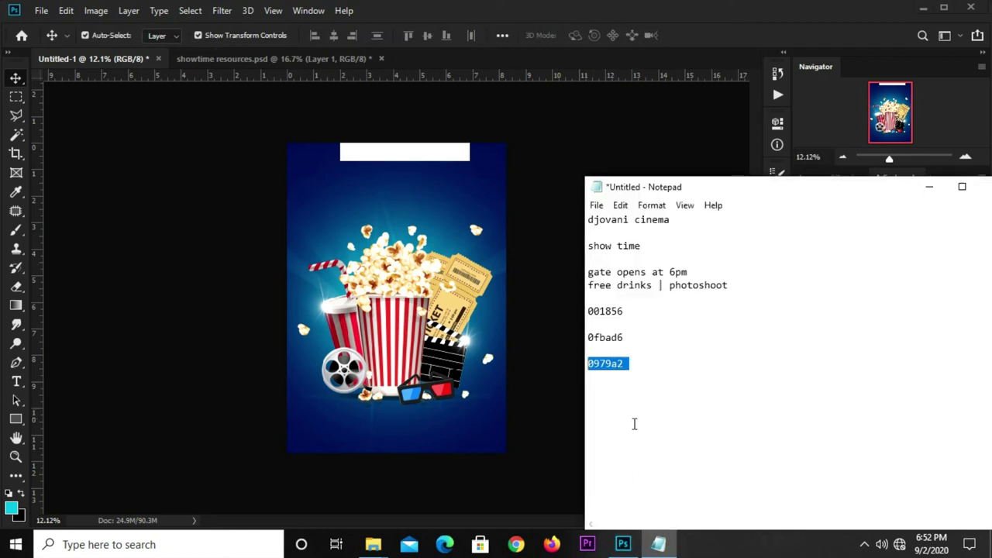
{"action": "left_click", "coordinate": [644, 337]}
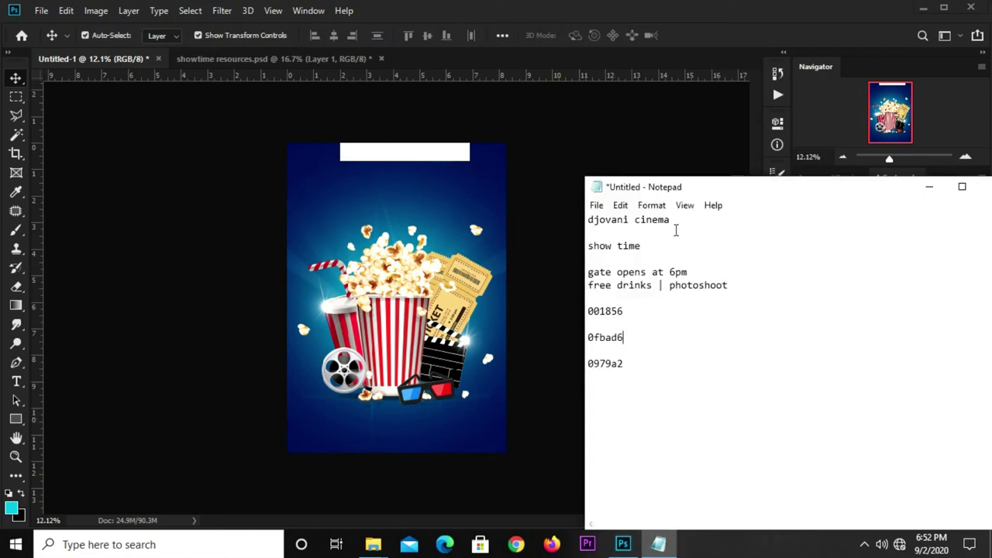
{"action": "left_click_drag", "start_coordinate": [676, 225], "coordinate": [590, 220]}
{"action": "right_click", "coordinate": [586, 221]}
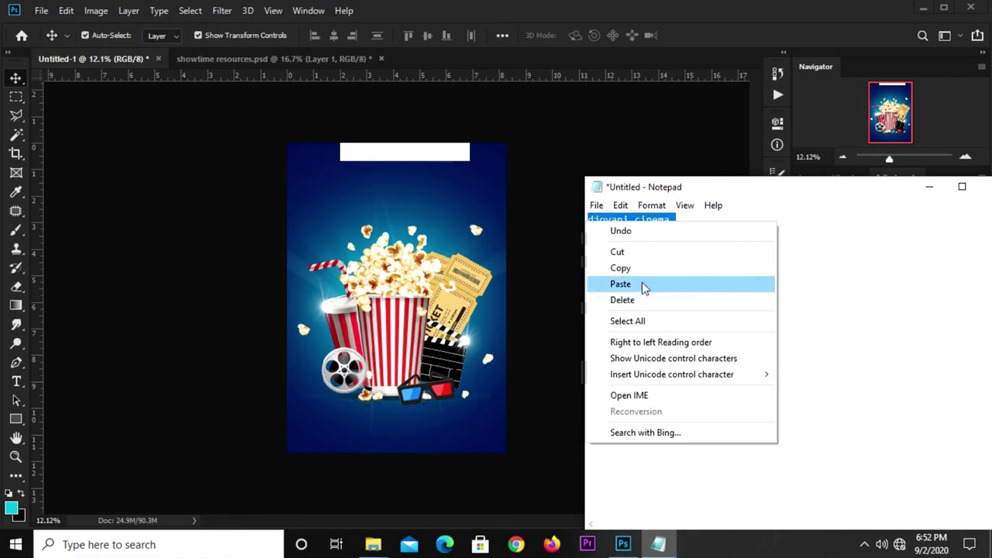
{"action": "left_click", "coordinate": [640, 269]}
{"action": "left_click", "coordinate": [705, 44]}
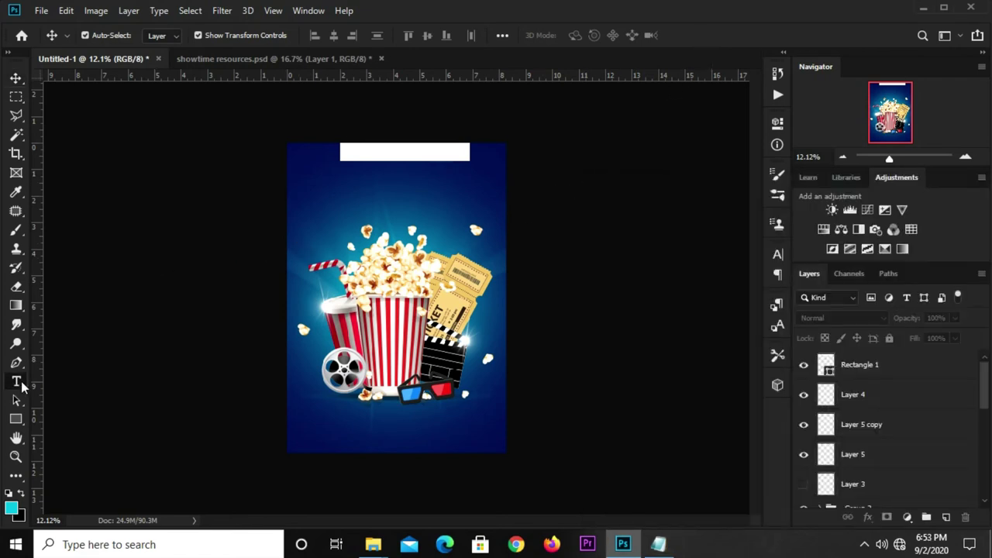
Sample dark blue 001b59 as the text colour and add the 'djovani cinema' text.
{"action": "left_click_drag", "start_coordinate": [18, 384], "coordinate": [38, 379]}
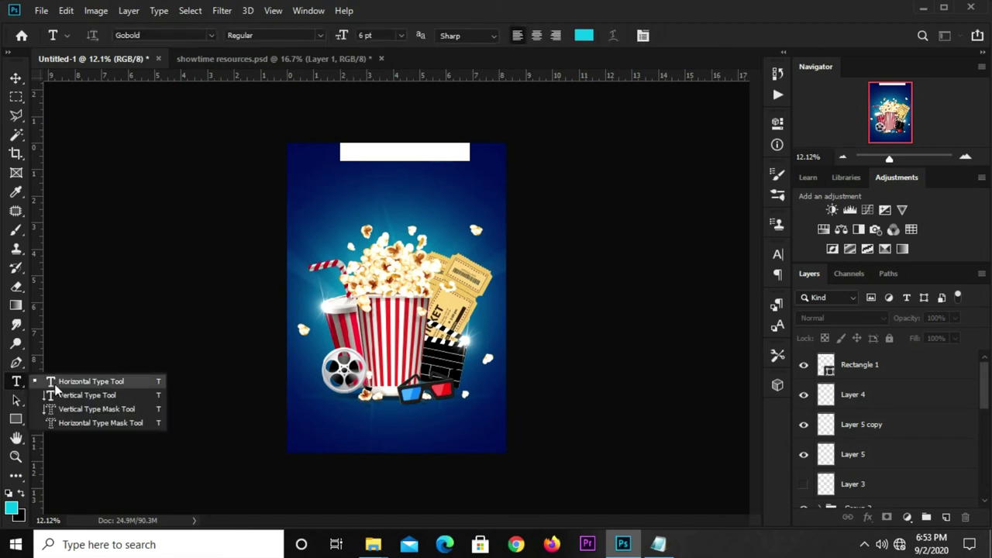
{"action": "left_click", "coordinate": [584, 35]}
{"action": "left_click", "coordinate": [311, 155]}
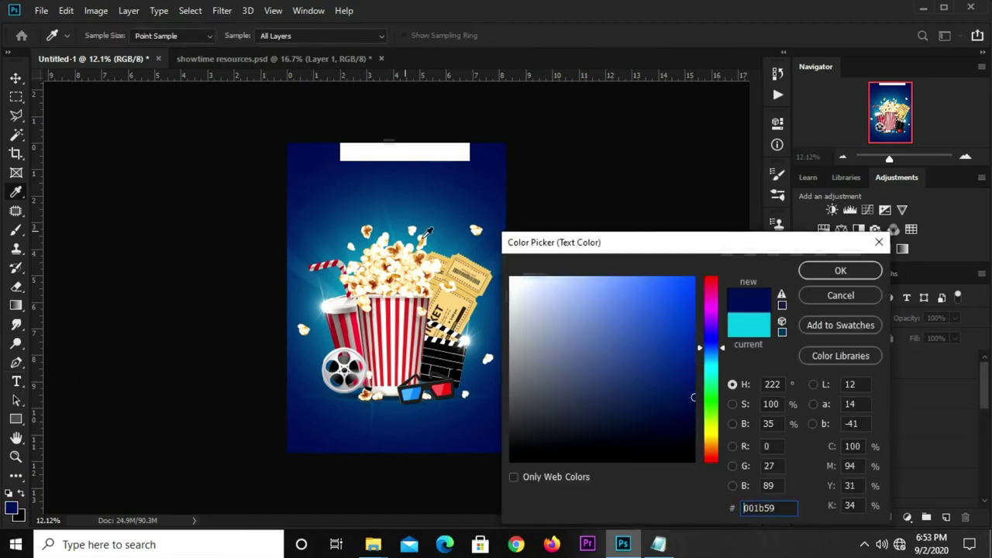
{"action": "left_click", "coordinate": [827, 272]}
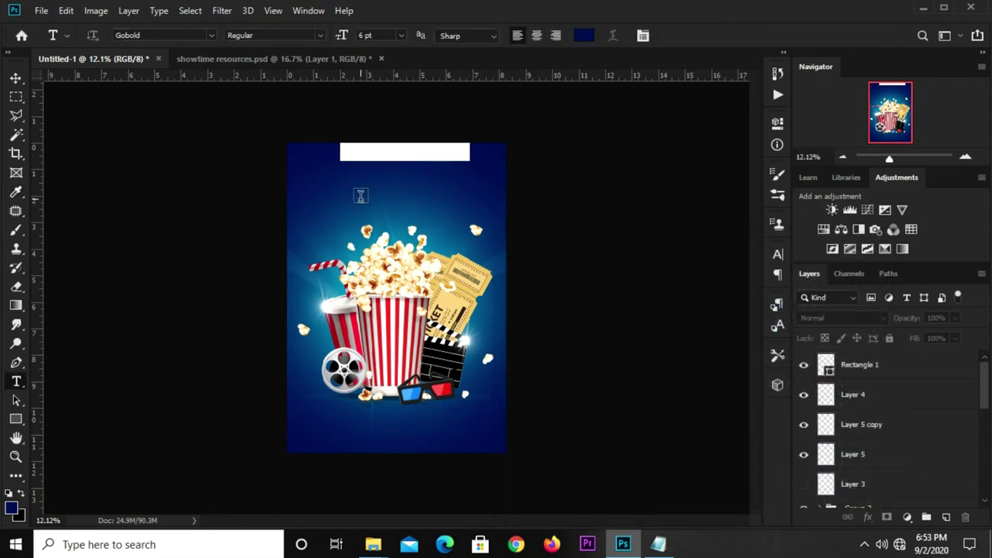
{"action": "left_click", "coordinate": [361, 196]}
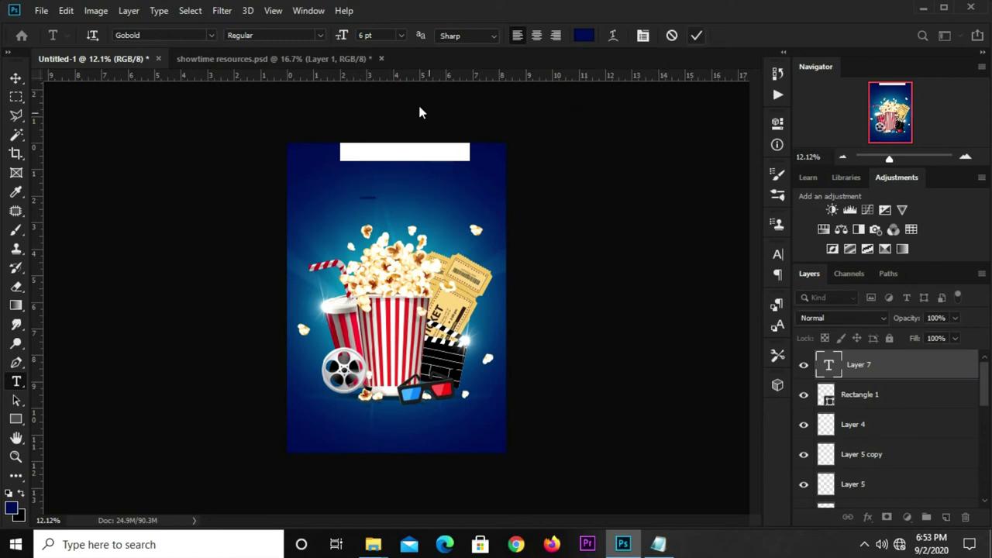
{"action": "key", "text": "ctrl+Return"}
Set the title to 30 pt and move it into the white top bar.
{"action": "left_click", "coordinate": [400, 36]}
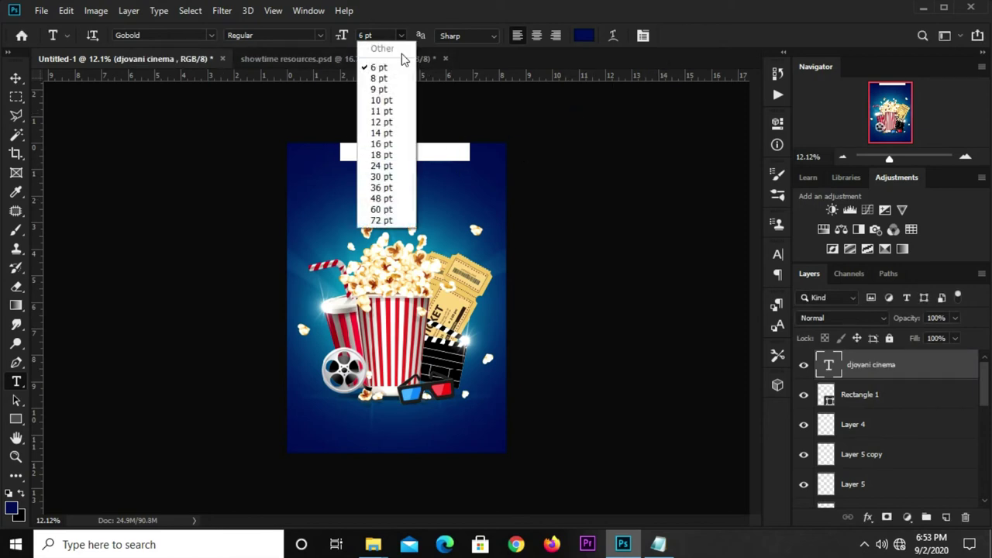
{"action": "left_click", "coordinate": [385, 133]}
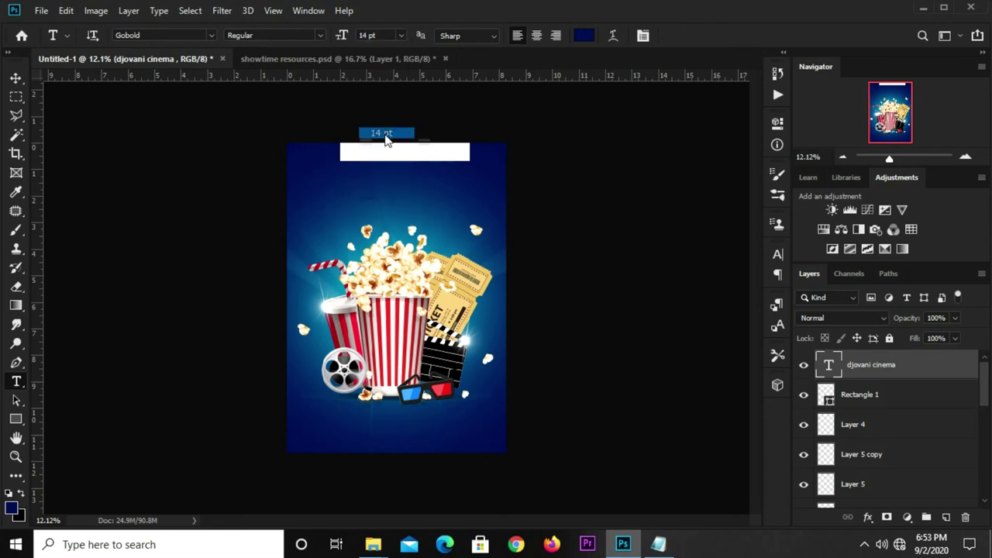
{"action": "left_click", "coordinate": [400, 35]}
{"action": "left_click", "coordinate": [386, 178]}
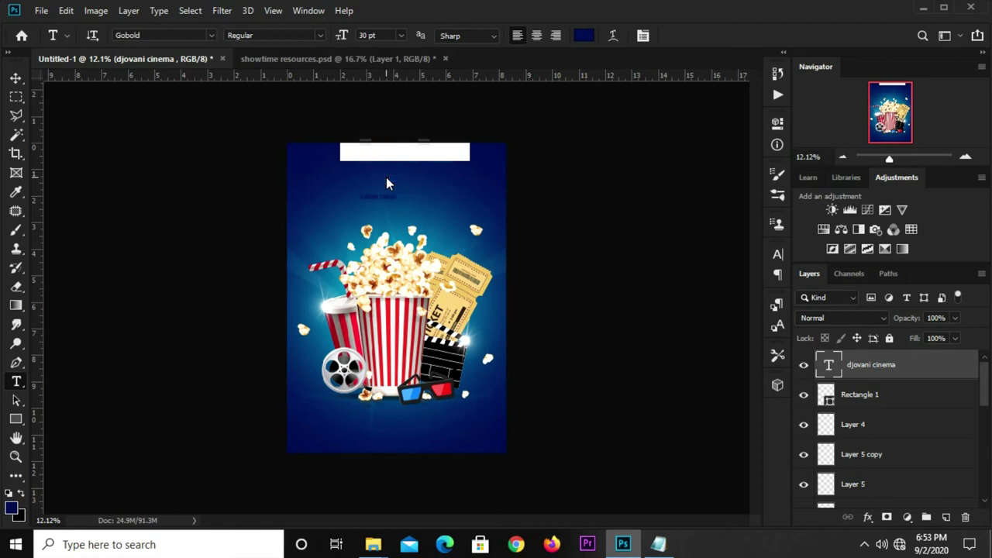
{"action": "key", "text": "v"}
{"action": "mouse_move", "coordinate": [417, 197]}
{"action": "left_mouse_down"}
{"action": "mouse_move", "coordinate": [417, 155]}
{"action": "mouse_move", "coordinate": [425, 157]}
{"action": "left_mouse_up"}
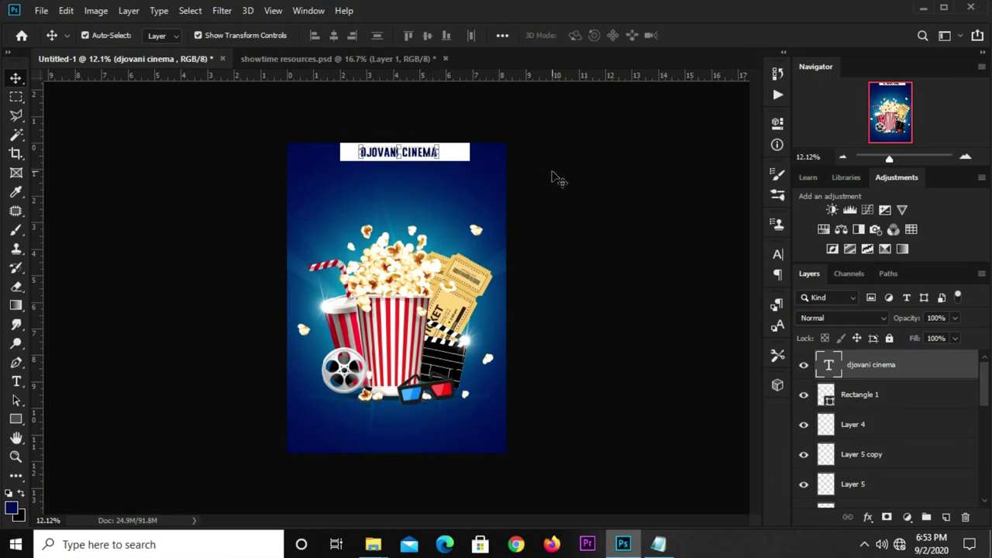
Narrow the white bar from both its left and right edges.
{"action": "left_click", "coordinate": [482, 157]}
{"action": "key", "text": "ctrl+t"}
{"action": "left_click_drag", "start_coordinate": [468, 152], "coordinate": [449, 149]}
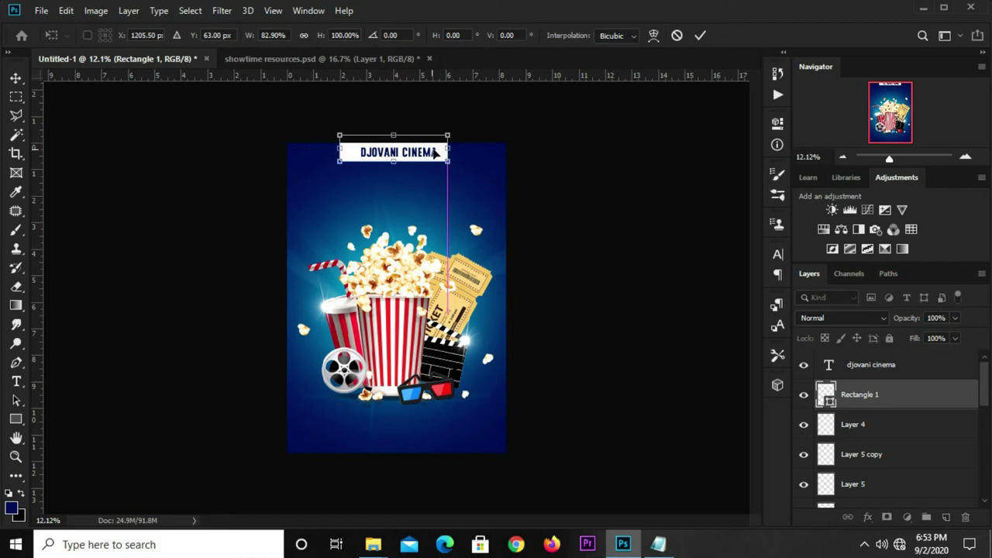
{"action": "left_click_drag", "start_coordinate": [339, 152], "coordinate": [360, 152]}
{"action": "left_click", "coordinate": [539, 163]}
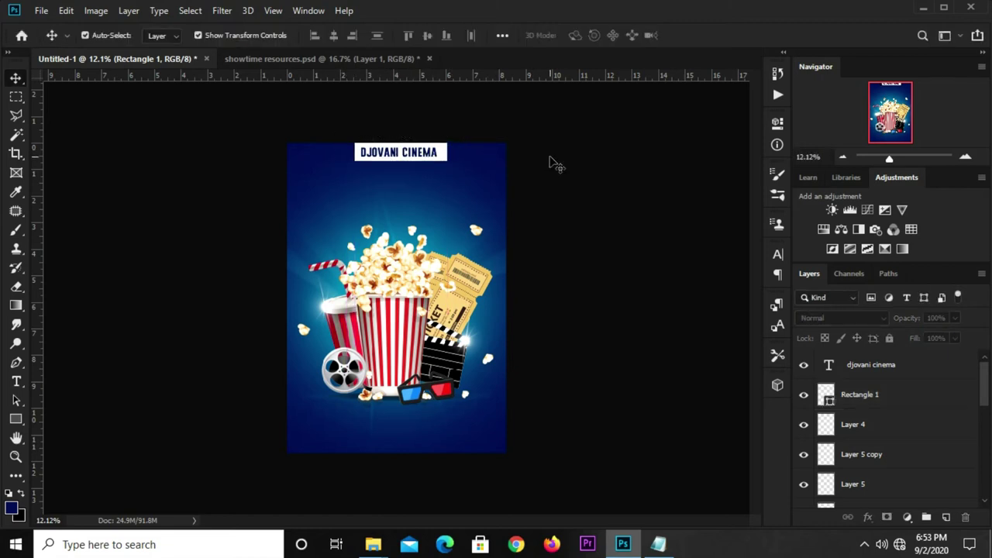
Centre the white bar and the DJOVANI CINEMA title horizontally on the canvas.
{"action": "left_click", "coordinate": [445, 159]}
{"action": "key", "text": "ctrl+a"}
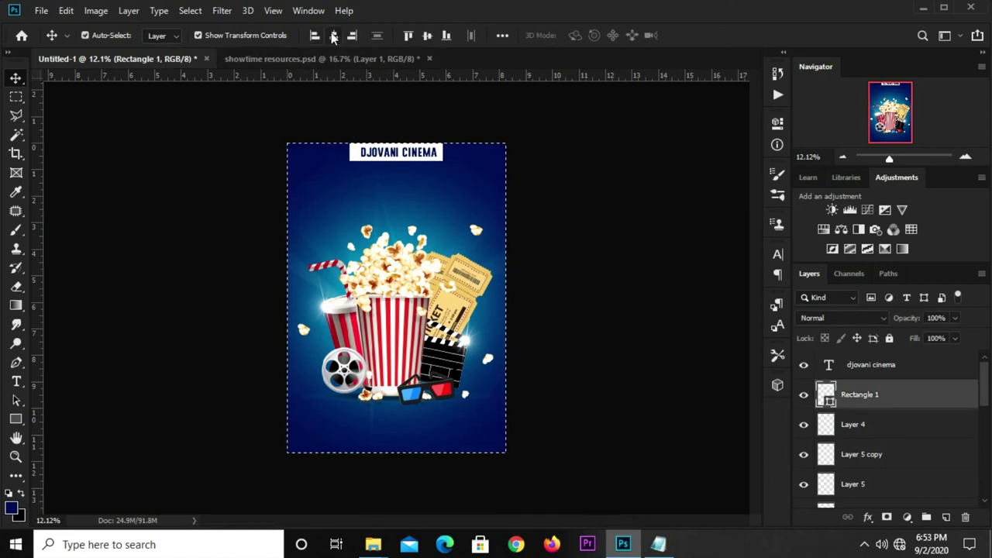
{"action": "key", "text": "ctrl+d"}
{"action": "left_click", "coordinate": [417, 155]}
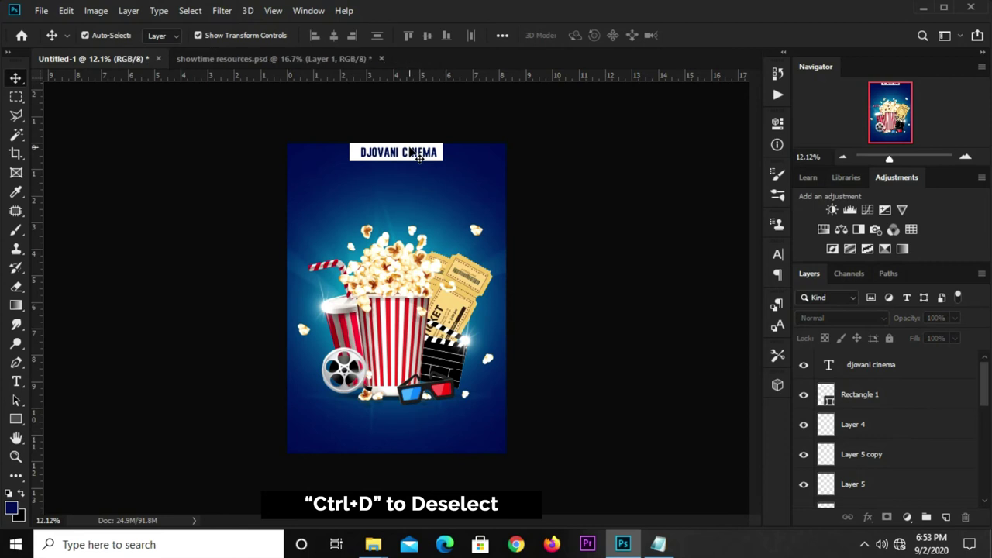
{"action": "key", "text": "ctrl+a"}
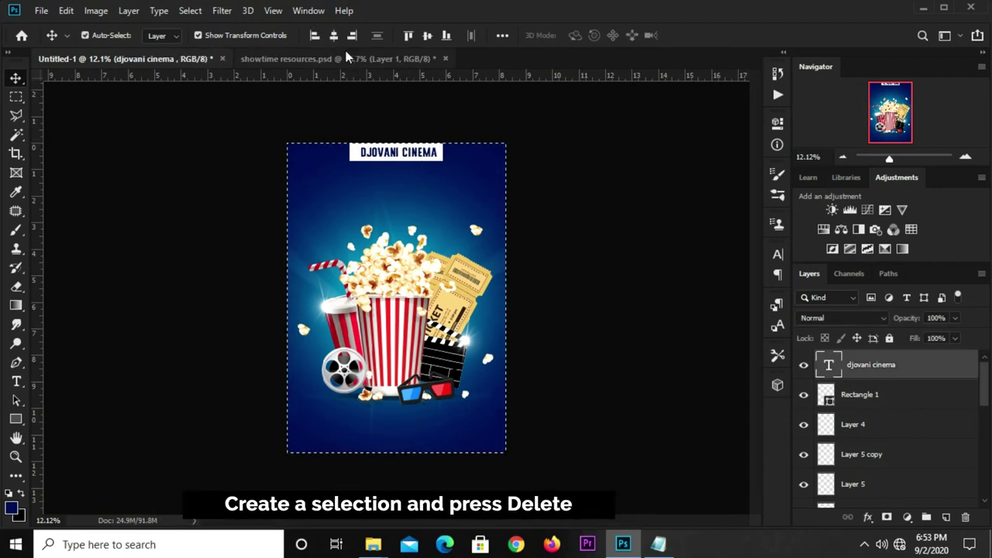
{"action": "left_click", "coordinate": [335, 36]}
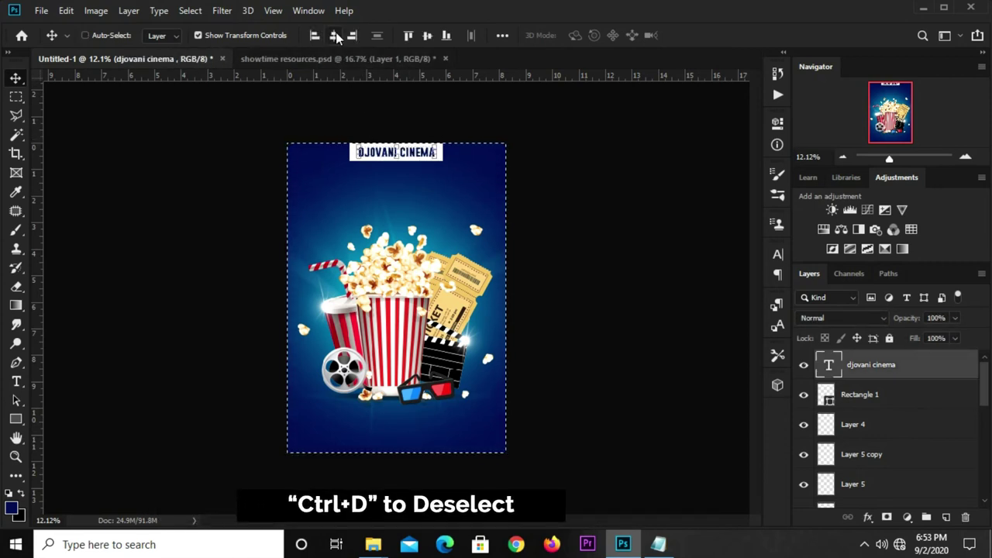
{"action": "key", "text": "ctrl+d"}
{"action": "left_click", "coordinate": [542, 151]}
Alt-drag a duplicate of the title just below the white bar.
{"action": "left_click", "coordinate": [402, 158]}
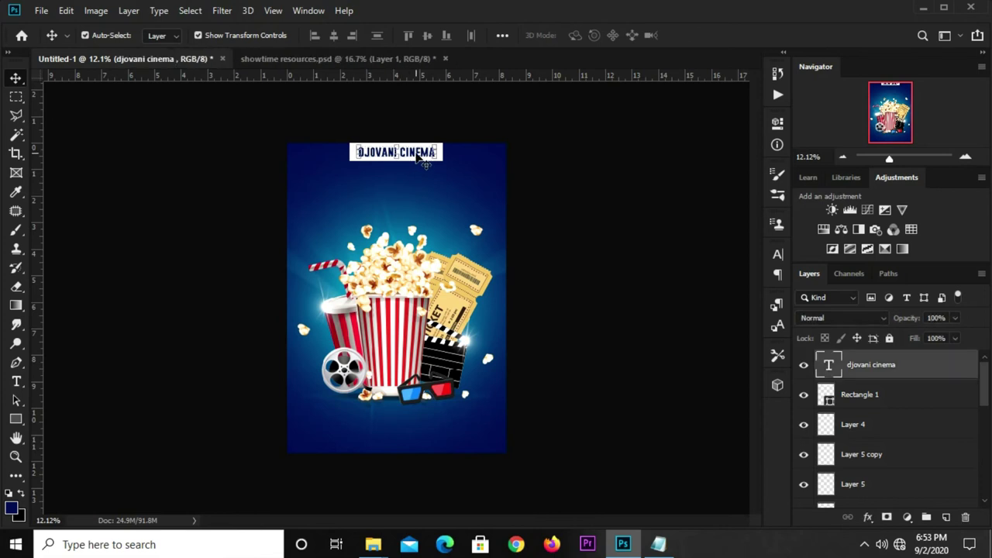
{"action": "left_click_drag", "start_coordinate": [421, 155], "coordinate": [419, 200]}
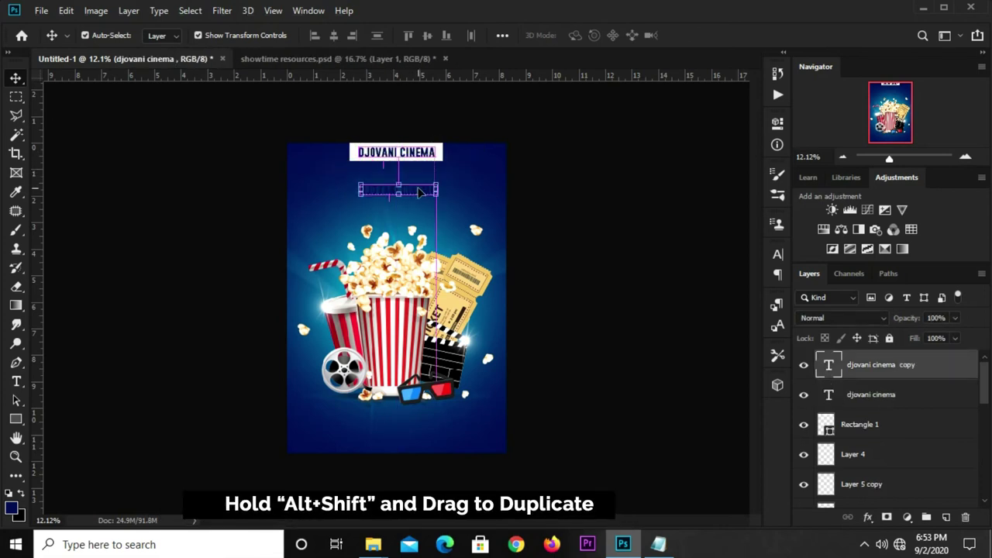
{"action": "left_click", "coordinate": [658, 545]}
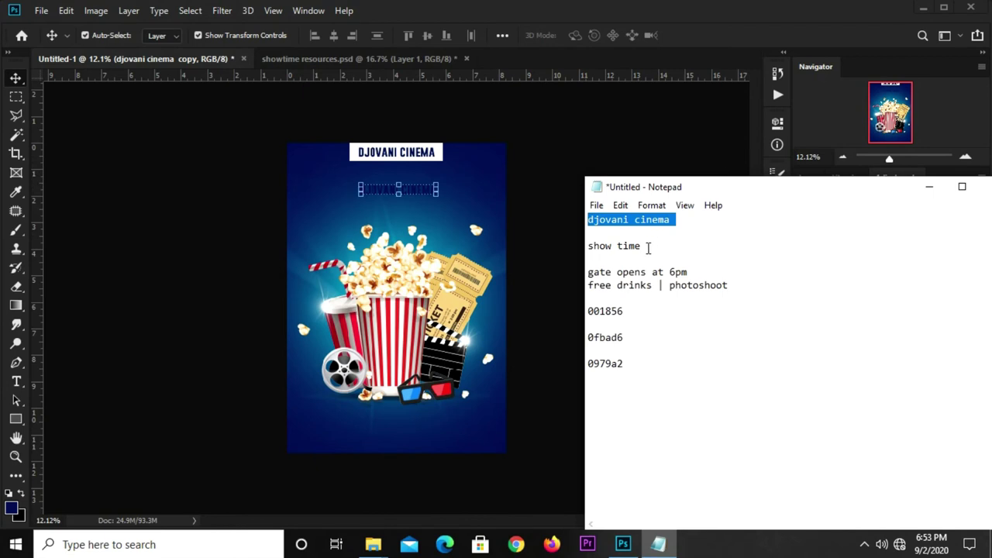
Replace the duplicated title's text with 'show time' copied from Notepad.
{"action": "left_click_drag", "start_coordinate": [648, 248], "coordinate": [581, 248]}
{"action": "right_click", "coordinate": [606, 251]}
{"action": "left_click", "coordinate": [639, 295]}
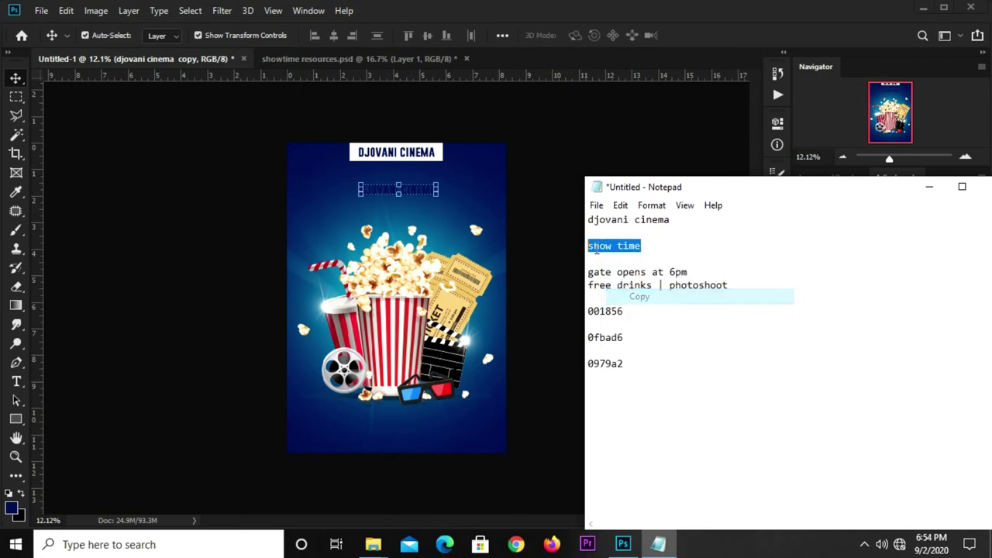
{"action": "left_click", "coordinate": [697, 17]}
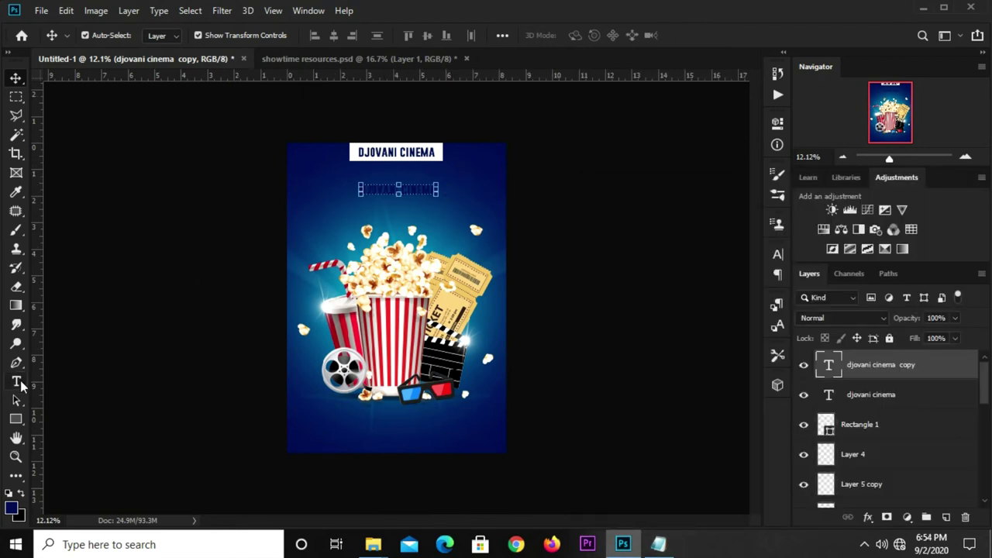
{"action": "left_click_drag", "start_coordinate": [15, 382], "coordinate": [73, 381]}
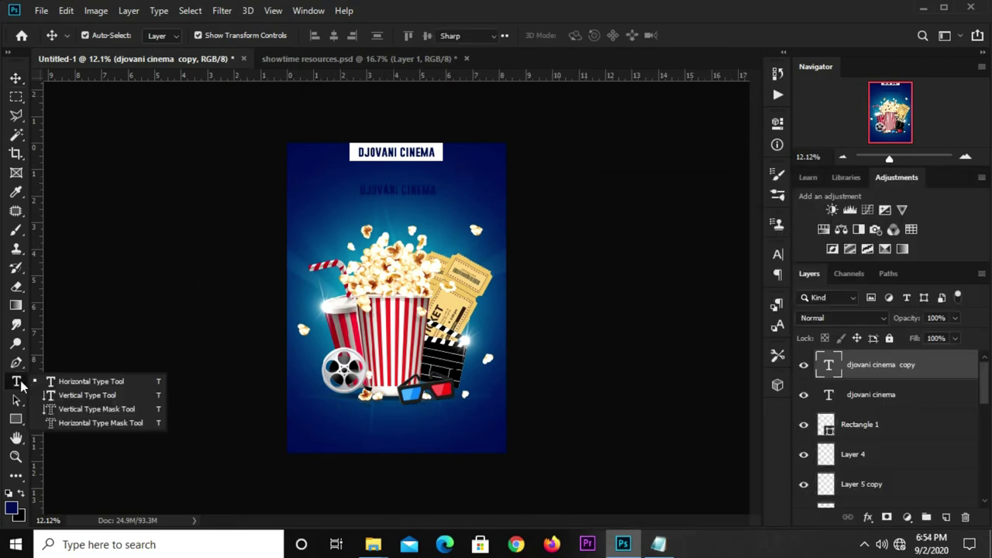
{"action": "left_click", "coordinate": [387, 188]}
{"action": "key", "text": "ctrl+a"}
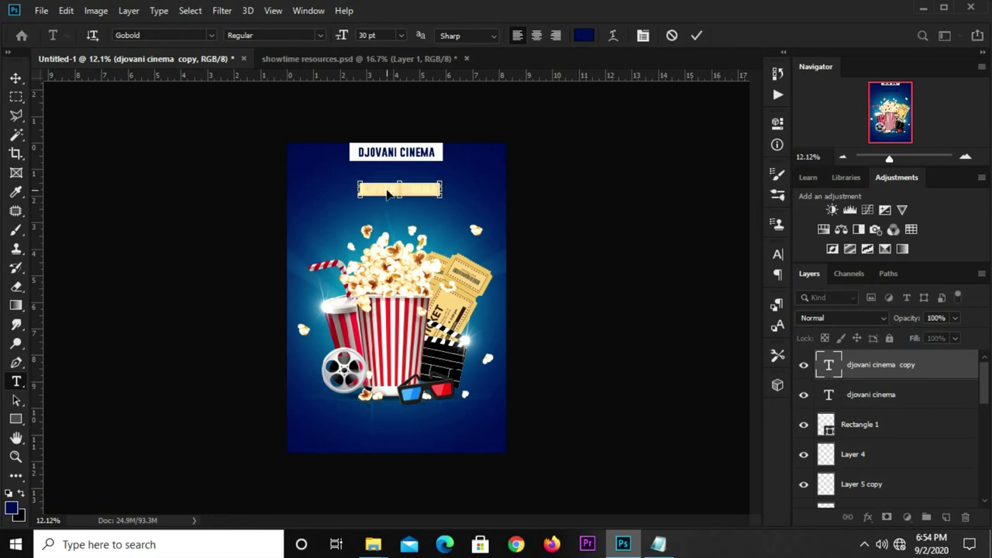
{"action": "left_click", "coordinate": [387, 193]}
{"action": "type", "text": "SHOW TIME"}
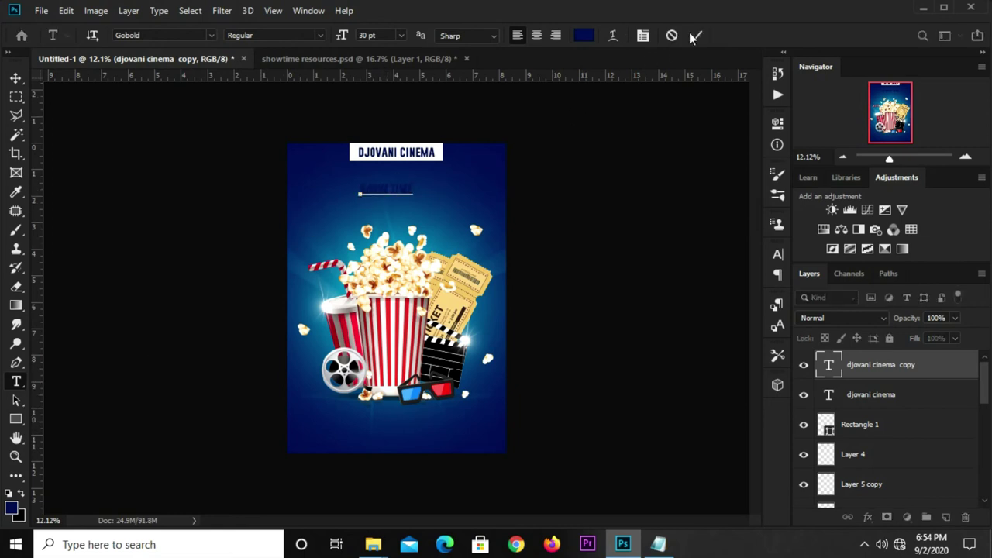
{"action": "left_click", "coordinate": [594, 113]}
Set SHOW TIME to 94 pt and move it below the title bar.
{"action": "left_click", "coordinate": [400, 35]}
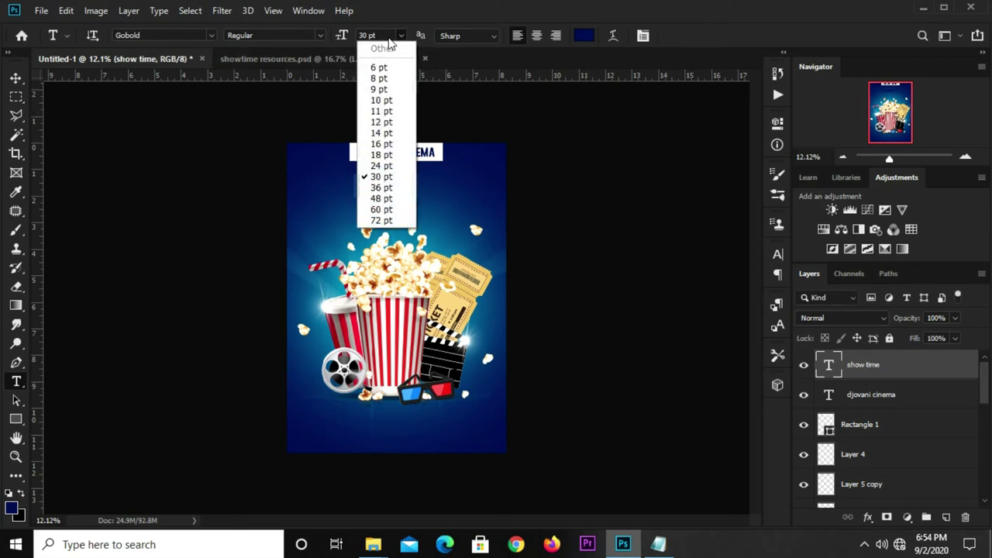
{"action": "left_click", "coordinate": [387, 36]}
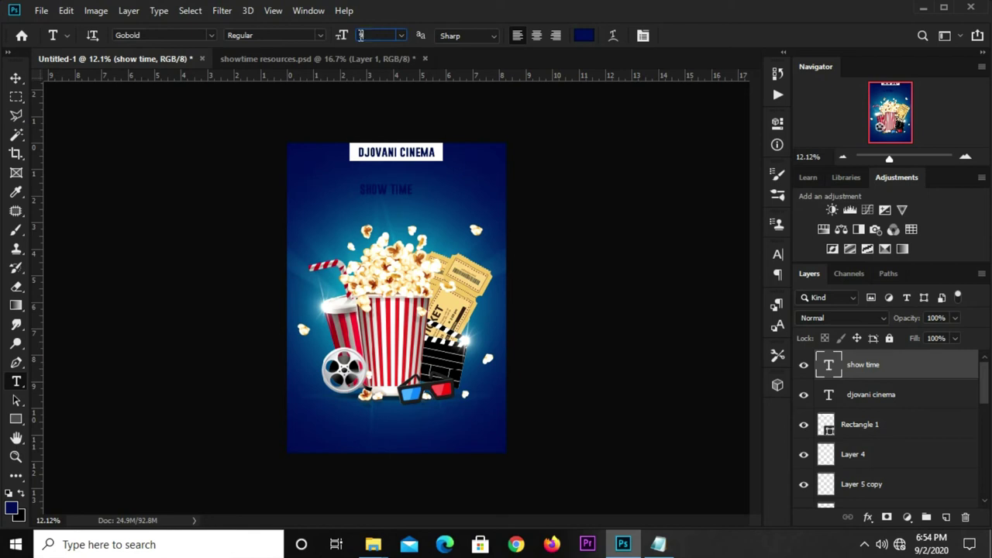
{"action": "type", "text": "34"}
{"action": "key", "text": "Return"}
{"action": "left_click", "coordinate": [27, 79]}
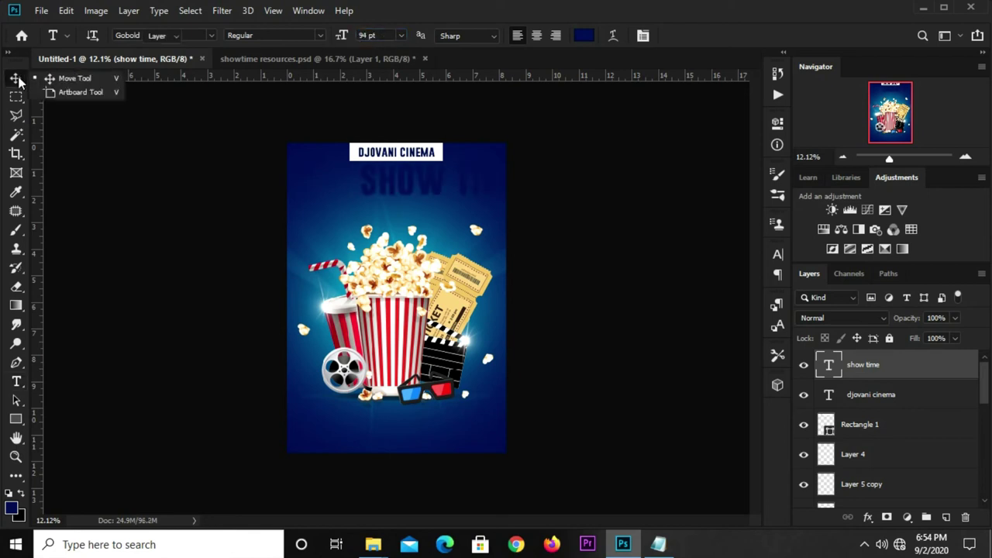
{"action": "left_click_drag", "start_coordinate": [418, 187], "coordinate": [377, 206]}
{"action": "left_click", "coordinate": [557, 224]}
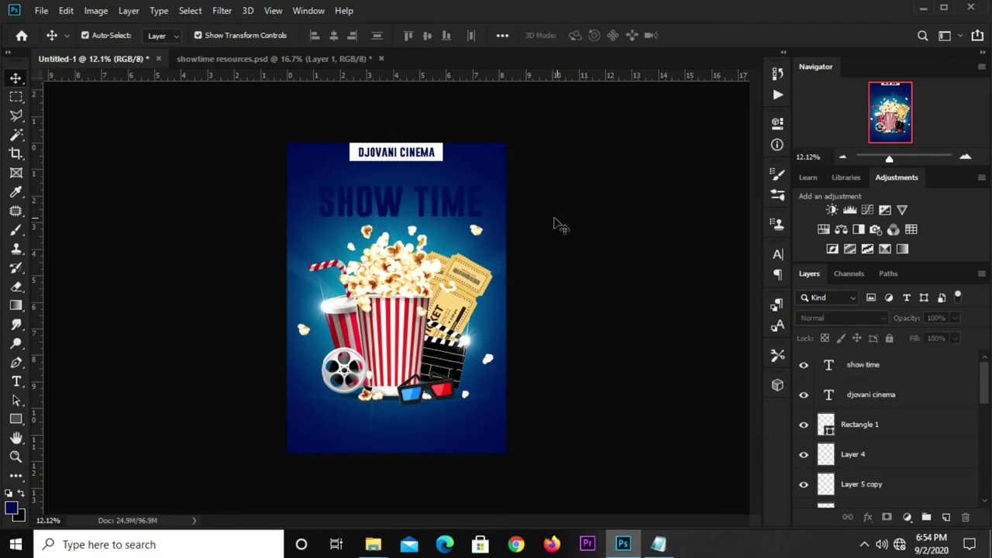
Nudge the popcorn artwork group down slightly and reselect the SHOW TIME layer.
{"action": "scroll", "coordinate": [880, 424], "scroll_direction": "down", "scroll_amount": 4}
{"action": "scroll", "coordinate": [880, 425], "scroll_direction": "down", "scroll_amount": 1}
{"action": "left_click", "coordinate": [880, 421]}
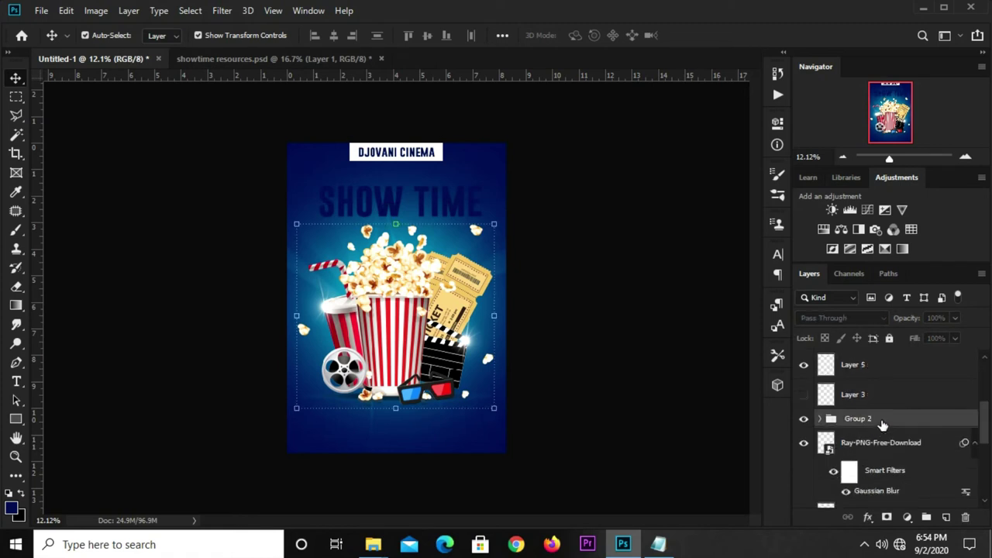
{"action": "key", "text": "shift+Down"}
{"action": "key", "text": "shift+Down"}
{"action": "key", "text": "shift+Down"}
{"action": "key", "text": "shift+Down"}
{"action": "key", "text": "shift+Down"}
{"action": "key", "text": "shift+Down"}
{"action": "left_click", "coordinate": [571, 284]}
{"action": "left_click", "coordinate": [384, 205]}
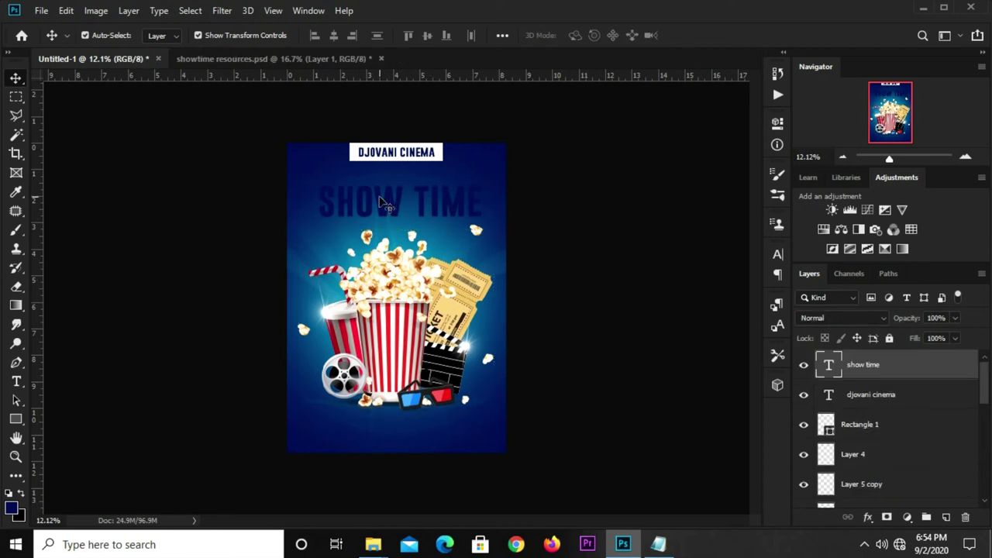
{"action": "left_click", "coordinate": [567, 208]}
{"action": "left_click", "coordinate": [446, 215]}
{"action": "left_click", "coordinate": [867, 518]}
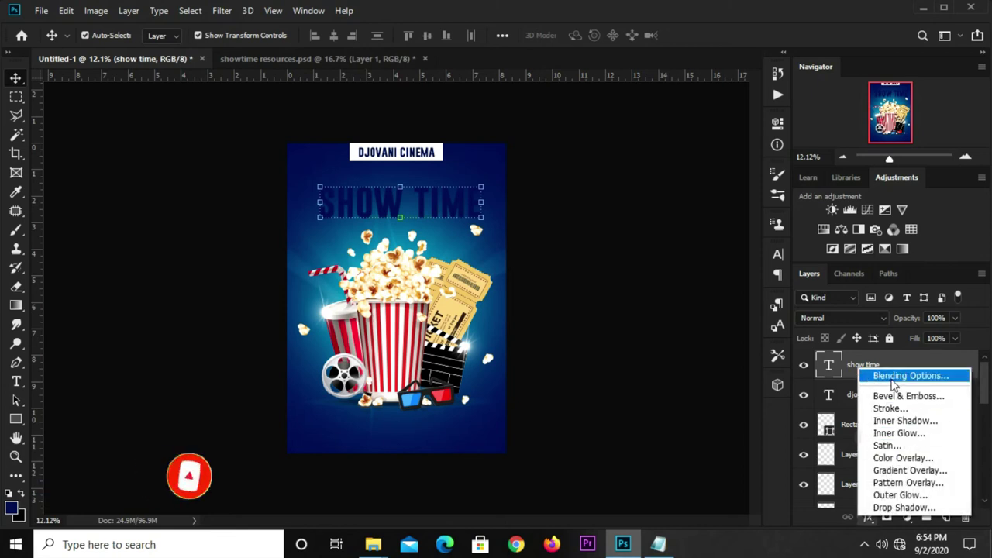
Add an Outer Bevel to SHOW TIME, adjusting its depth and angle values.
{"action": "left_click", "coordinate": [716, 380]}
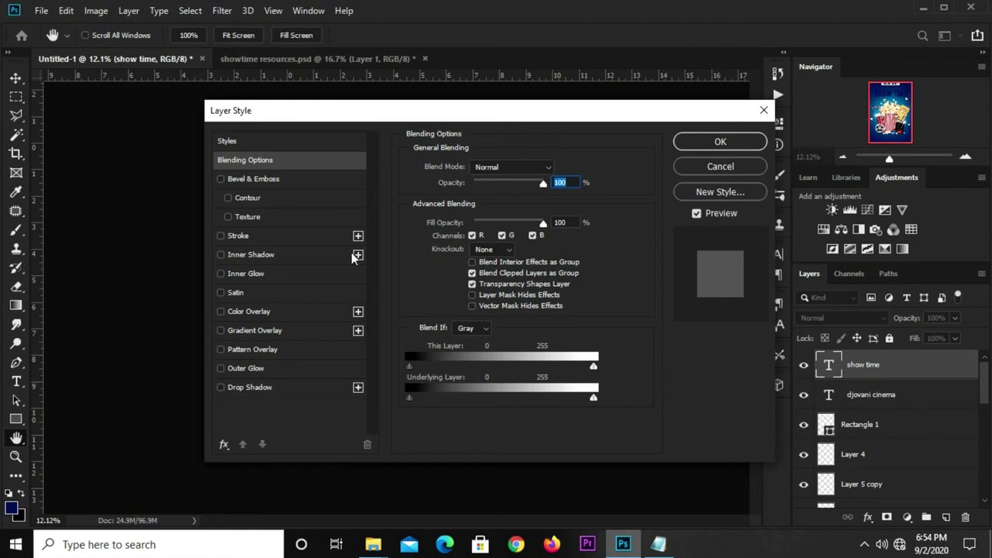
{"action": "left_click", "coordinate": [271, 186]}
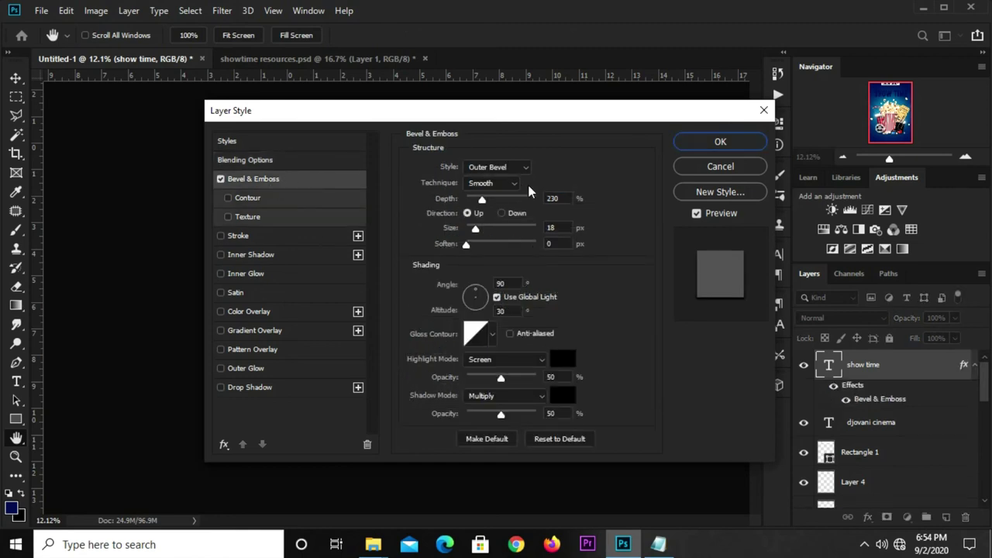
{"action": "left_click", "coordinate": [486, 169]}
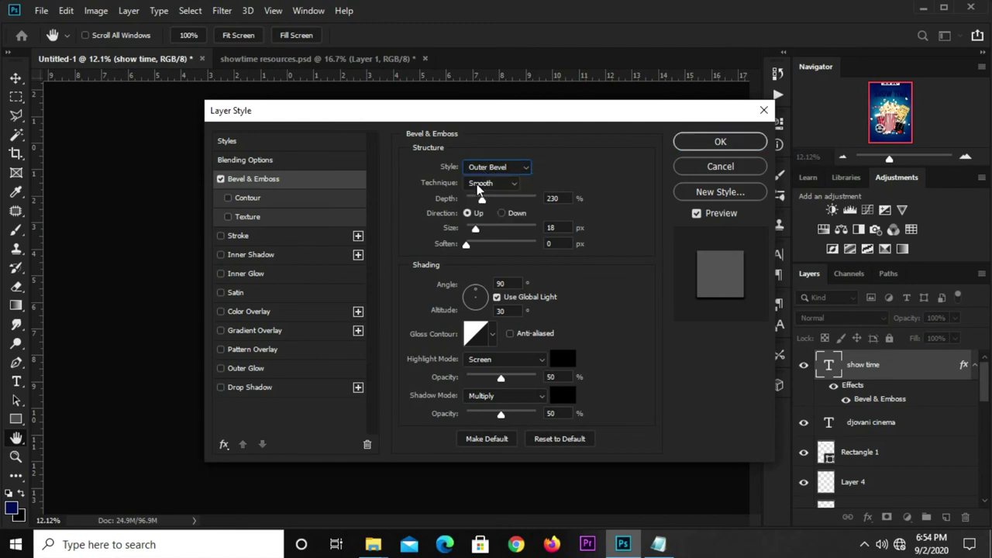
{"action": "mouse_move", "coordinate": [560, 200]}
{"action": "left_mouse_down"}
{"action": "mouse_move", "coordinate": [541, 199]}
{"action": "mouse_move", "coordinate": [542, 228]}
{"action": "left_mouse_up"}
{"action": "left_click_drag", "start_coordinate": [521, 283], "coordinate": [498, 283]}
{"action": "type", "text": "00"}
{"action": "type", "text": "4"}
{"action": "mouse_move", "coordinate": [518, 284]}
{"action": "left_mouse_down"}
{"action": "mouse_move", "coordinate": [491, 284]}
{"action": "mouse_move", "coordinate": [493, 310]}
{"action": "left_mouse_up"}
Add a 12 px white stroke and apply the layer style.
{"action": "left_click", "coordinate": [258, 238]}
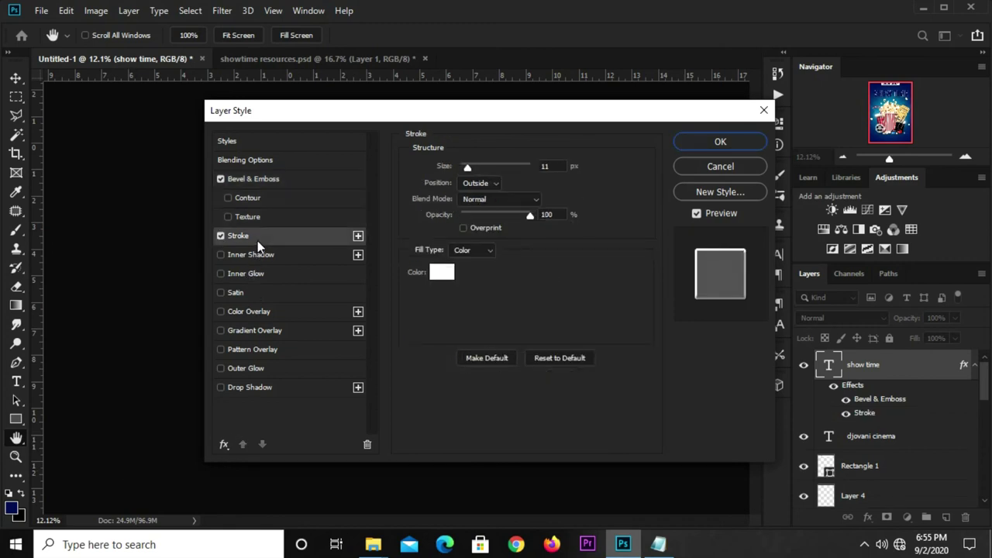
{"action": "left_click_drag", "start_coordinate": [552, 166], "coordinate": [542, 166]}
{"action": "type", "text": "12"}
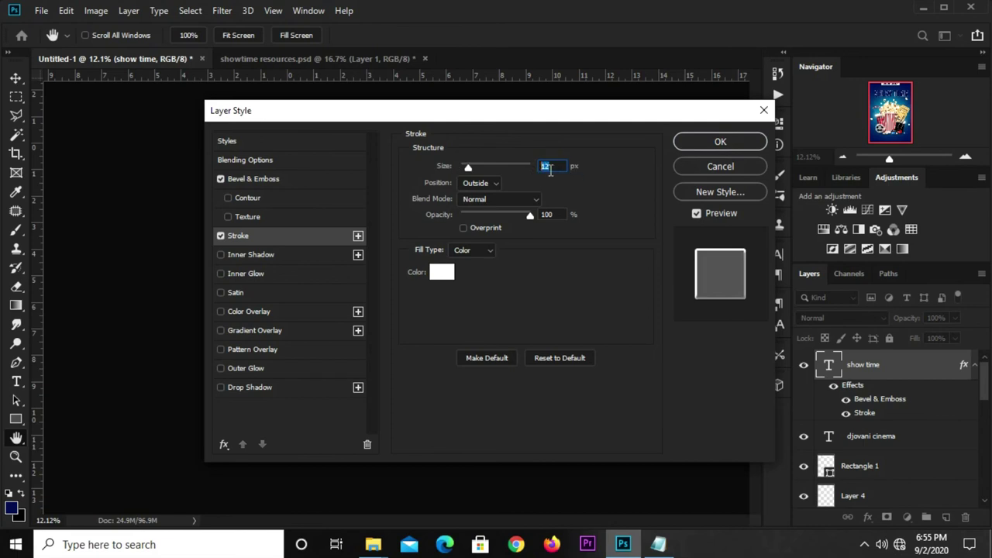
{"action": "left_click", "coordinate": [674, 147]}
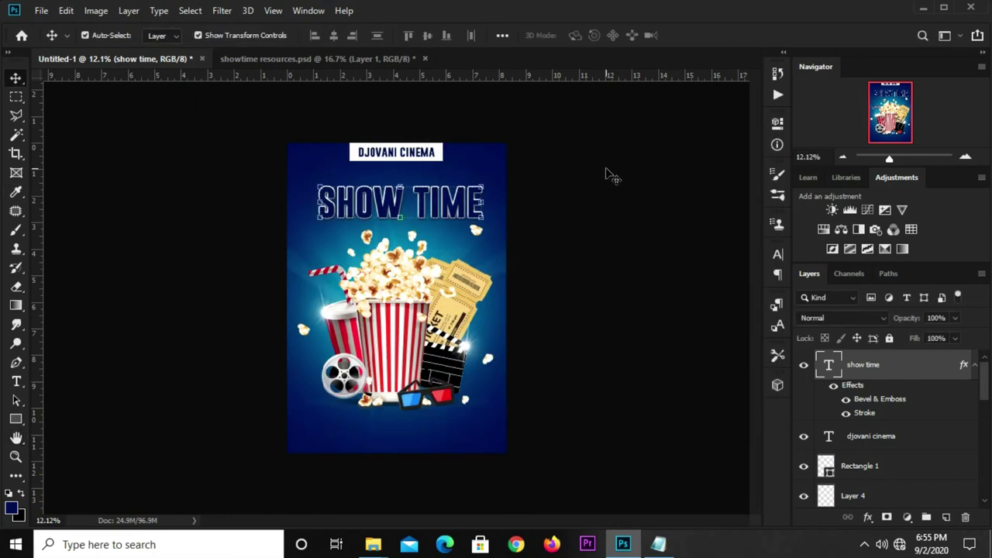
Add a new layer above SHOW TIME, choose the Brush tool, and copy hex 0fbad6 from Notepad.
{"action": "left_click", "coordinate": [434, 208]}
{"action": "left_click", "coordinate": [945, 517]}
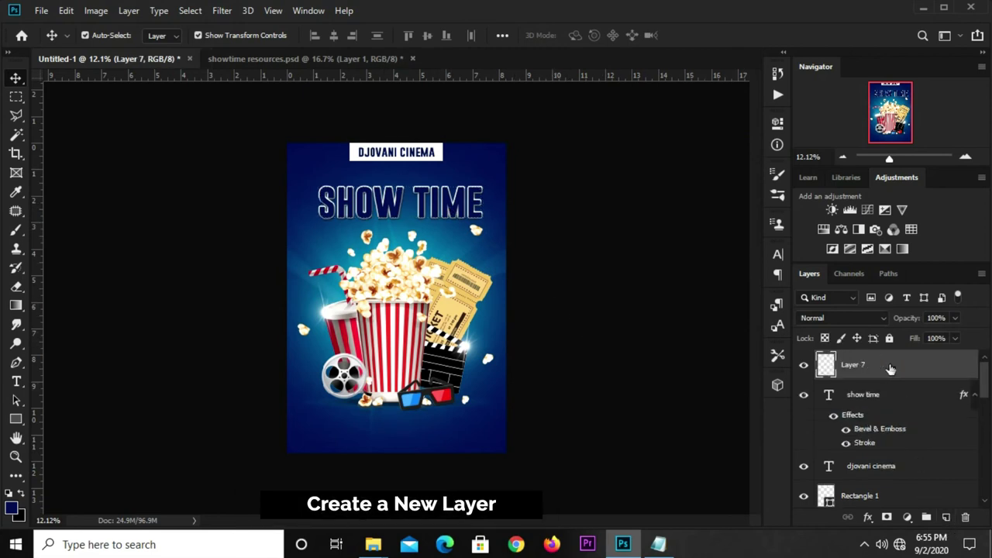
{"action": "right_click", "coordinate": [14, 233]}
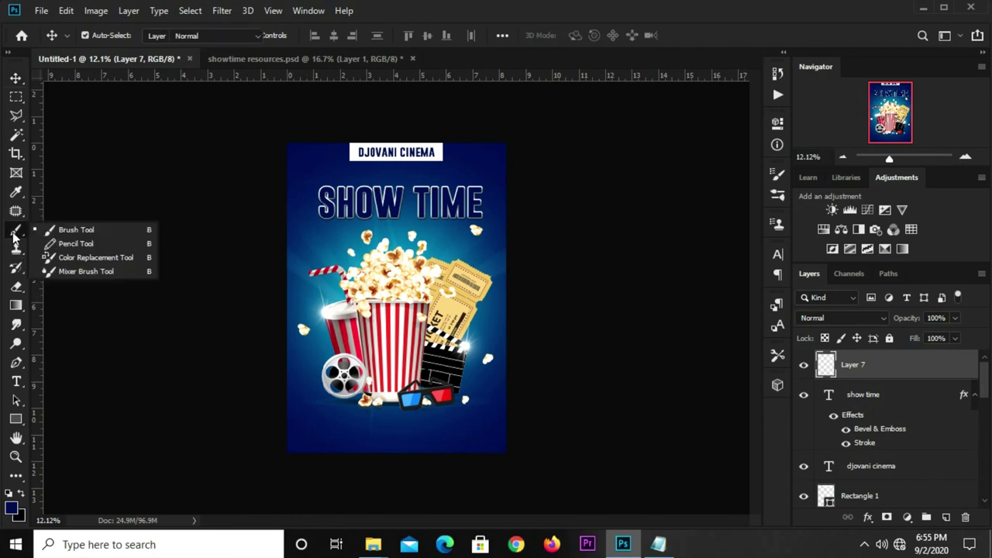
{"action": "left_click", "coordinate": [62, 229]}
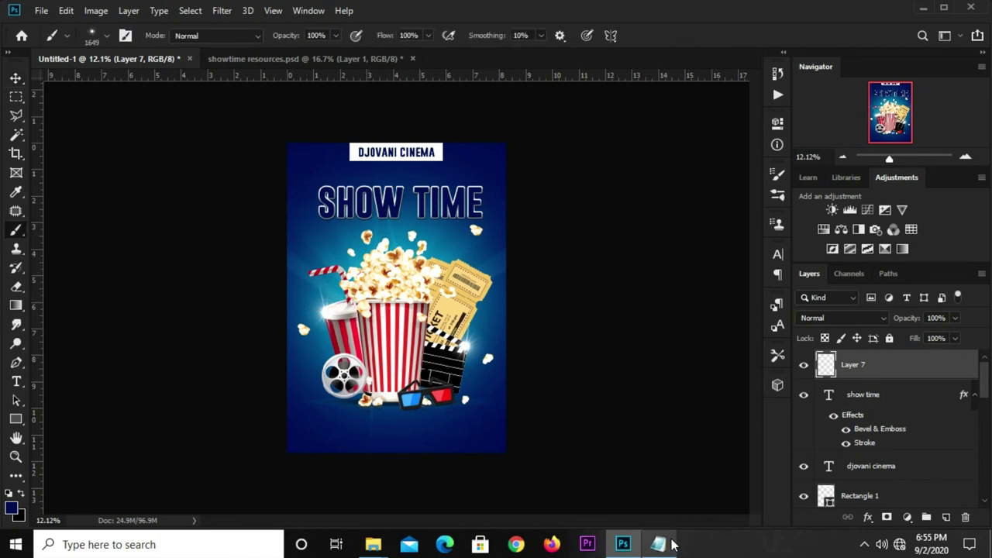
{"action": "left_click", "coordinate": [658, 543]}
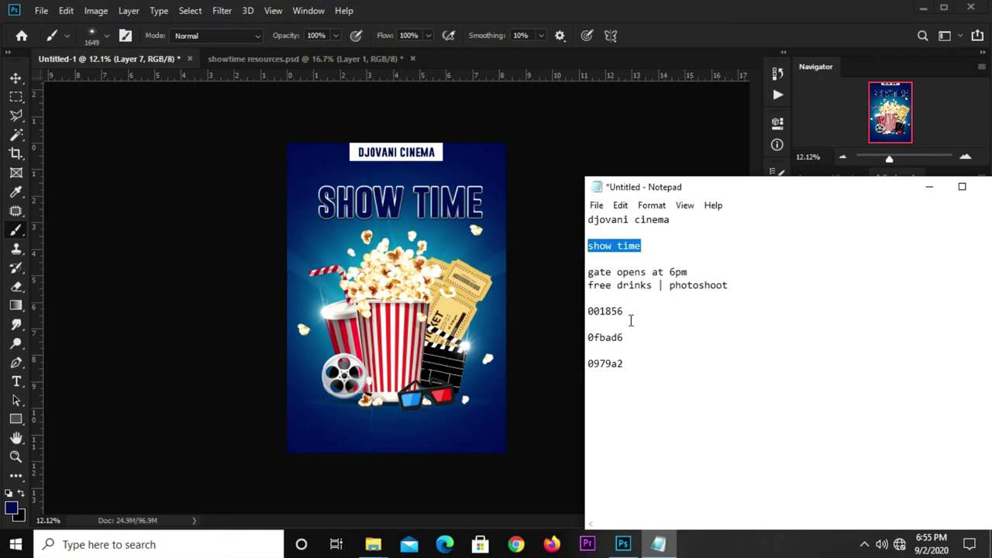
{"action": "left_click_drag", "start_coordinate": [631, 336], "coordinate": [587, 337]}
{"action": "right_click", "coordinate": [601, 335]}
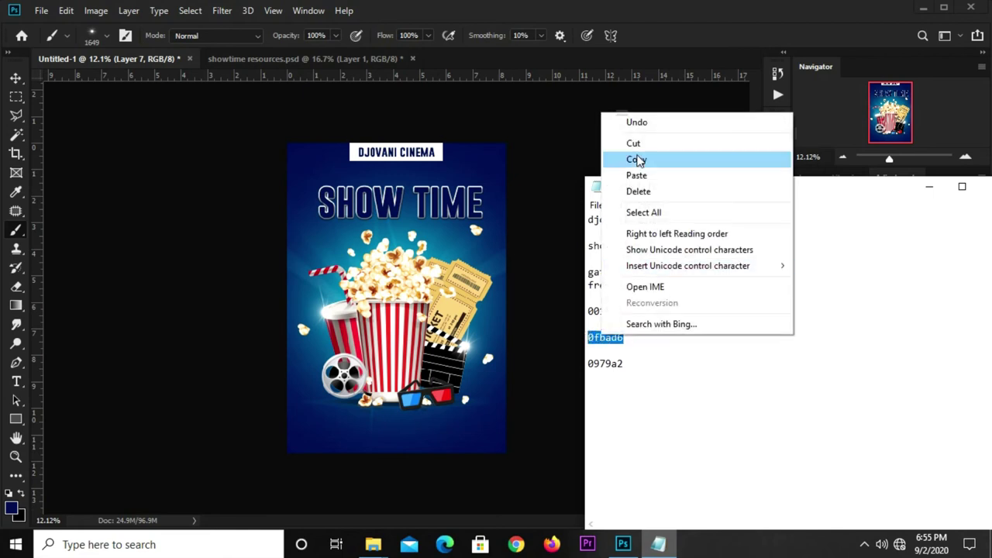
{"action": "left_click", "coordinate": [637, 160]}
{"action": "left_click", "coordinate": [675, 42]}
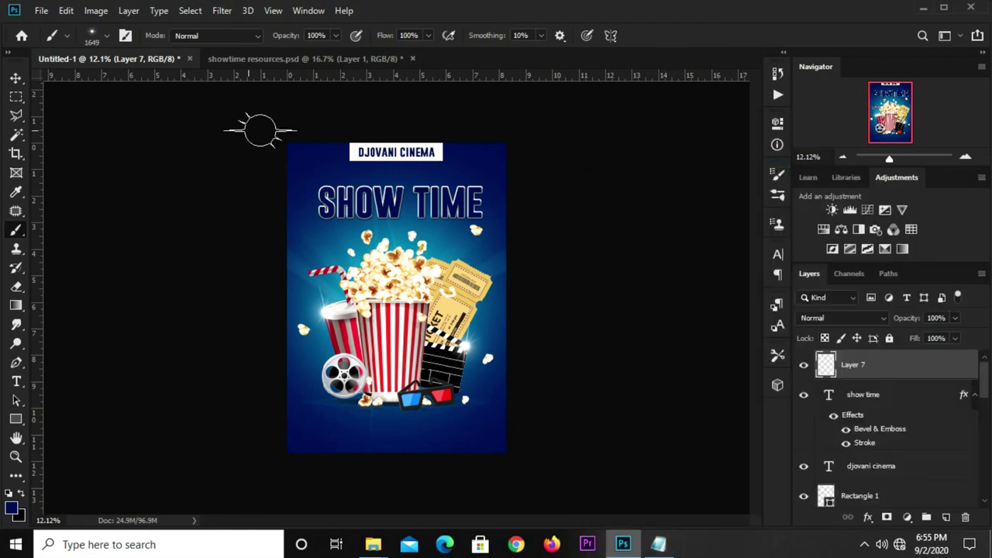
Pick a soft round brush at 1200 px, then undo a trial stroke.
{"action": "left_click", "coordinate": [62, 37]}
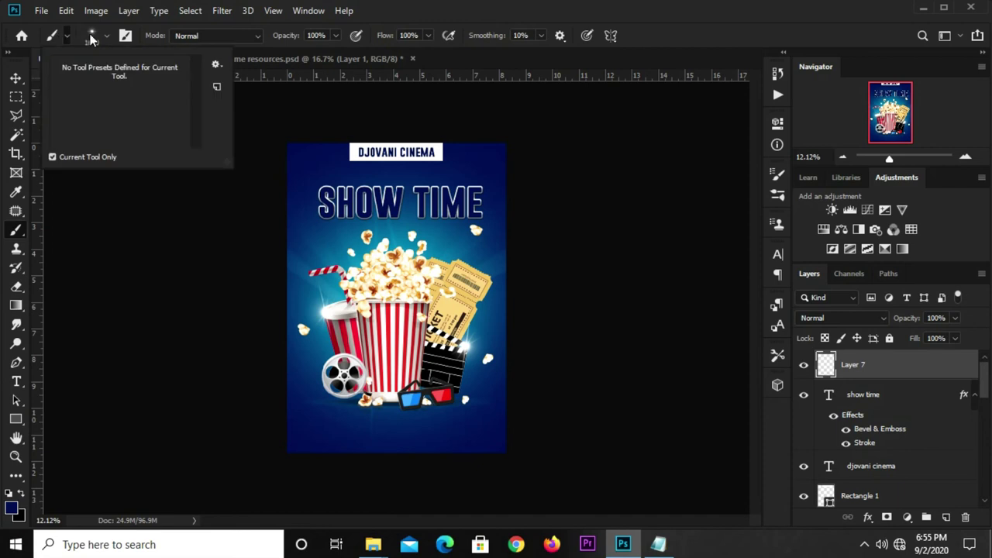
{"action": "left_click", "coordinate": [91, 37]}
{"action": "left_click", "coordinate": [80, 149]}
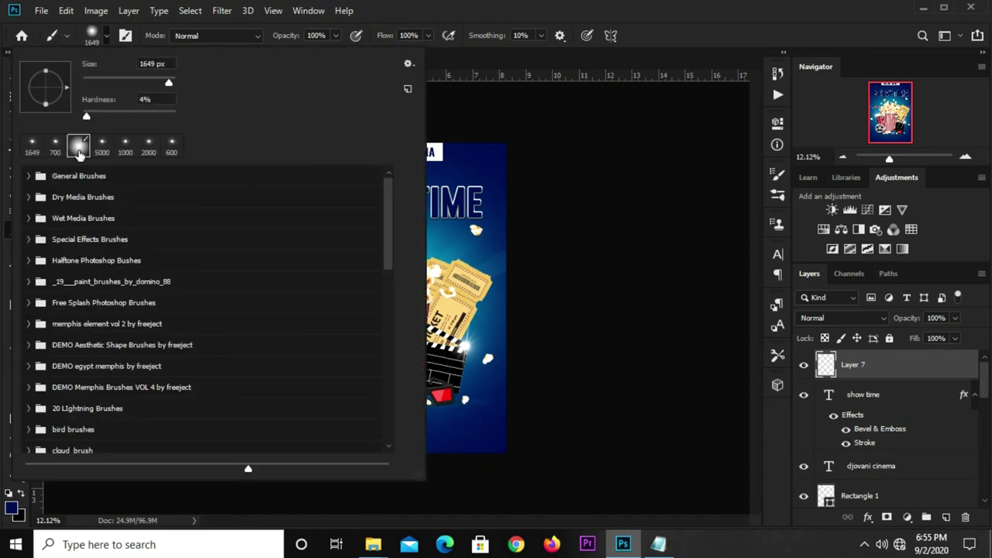
{"action": "left_click", "coordinate": [650, 45]}
{"action": "key", "text": "bracketleft"}
{"action": "key", "text": "bracketleft"}
{"action": "key", "text": "bracketleft"}
{"action": "left_click_drag", "start_coordinate": [331, 155], "coordinate": [361, 160]}
{"action": "key", "text": "ctrl+z"}
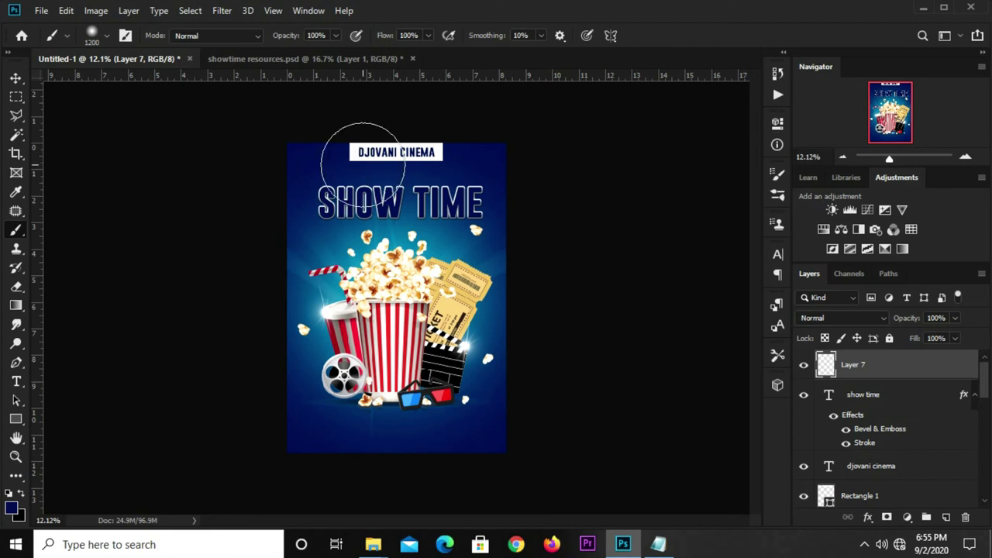
Recreate the empty top layer and copy hex 0979a2 from Notepad.
{"action": "key", "text": "ctrl+z"}
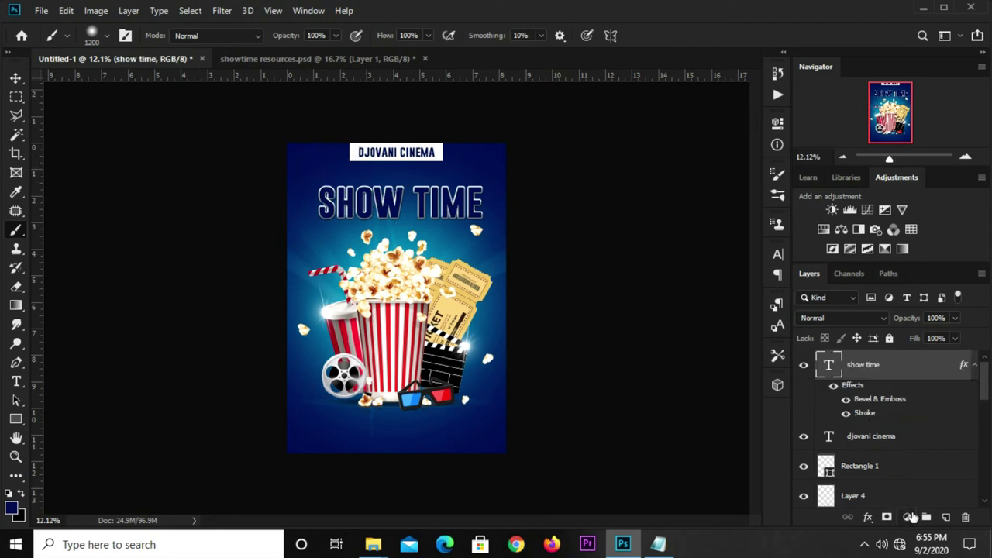
{"action": "left_click", "coordinate": [945, 517]}
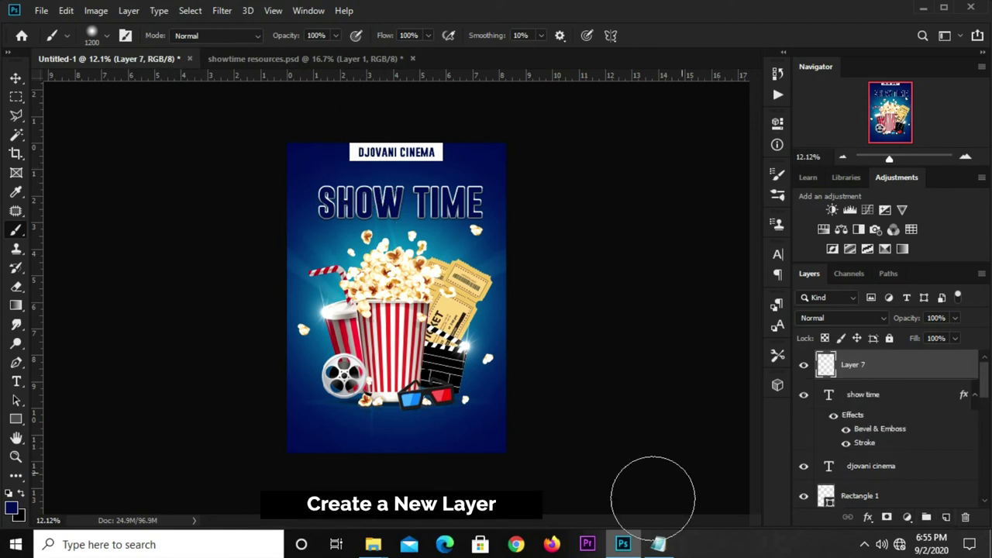
{"action": "left_click", "coordinate": [658, 544]}
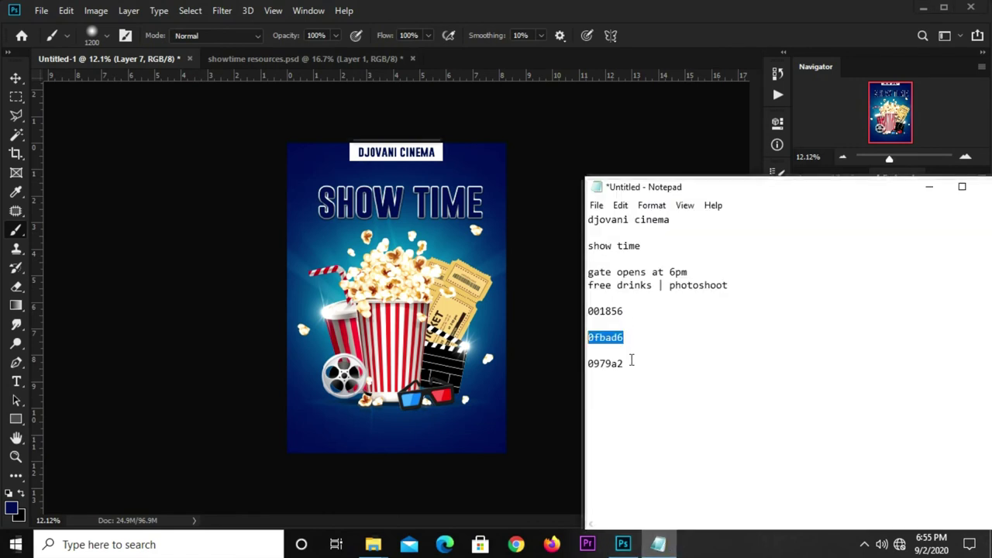
{"action": "left_click_drag", "start_coordinate": [640, 363], "coordinate": [576, 363]}
{"action": "right_click", "coordinate": [603, 363]}
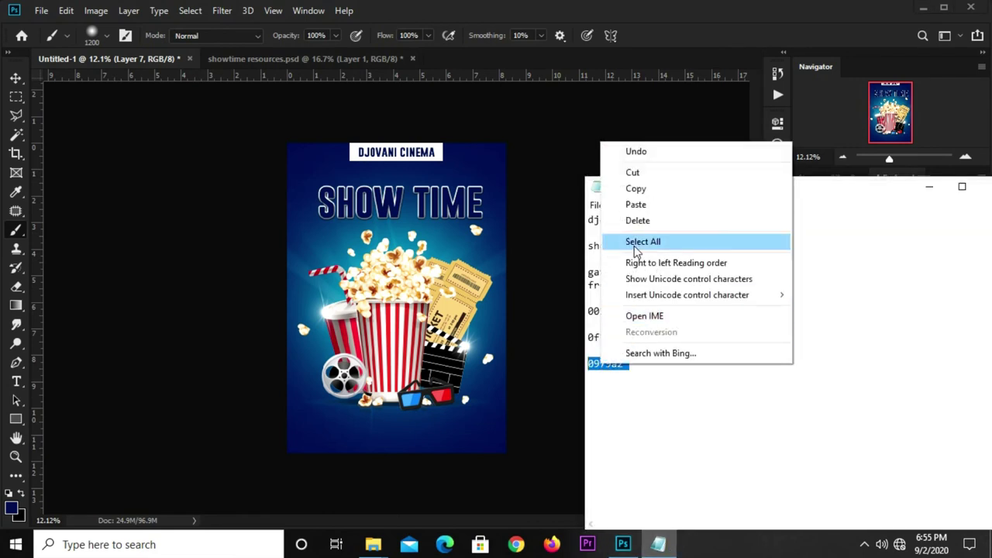
{"action": "left_click", "coordinate": [642, 189]}
{"action": "left_click", "coordinate": [687, 43]}
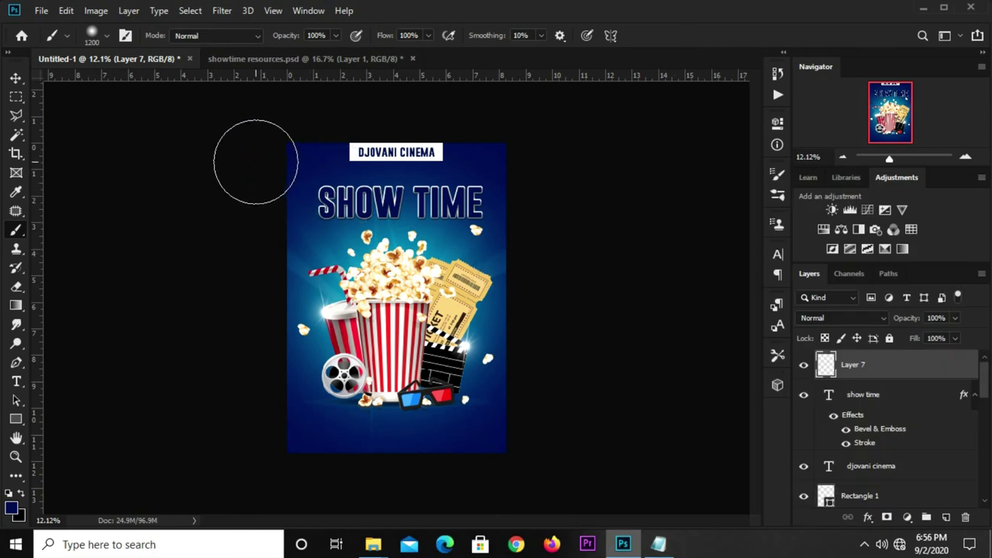
Set the foreground colour to #0979a2 and brush a soft glow over the poster's top.
{"action": "left_click", "coordinate": [12, 512]}
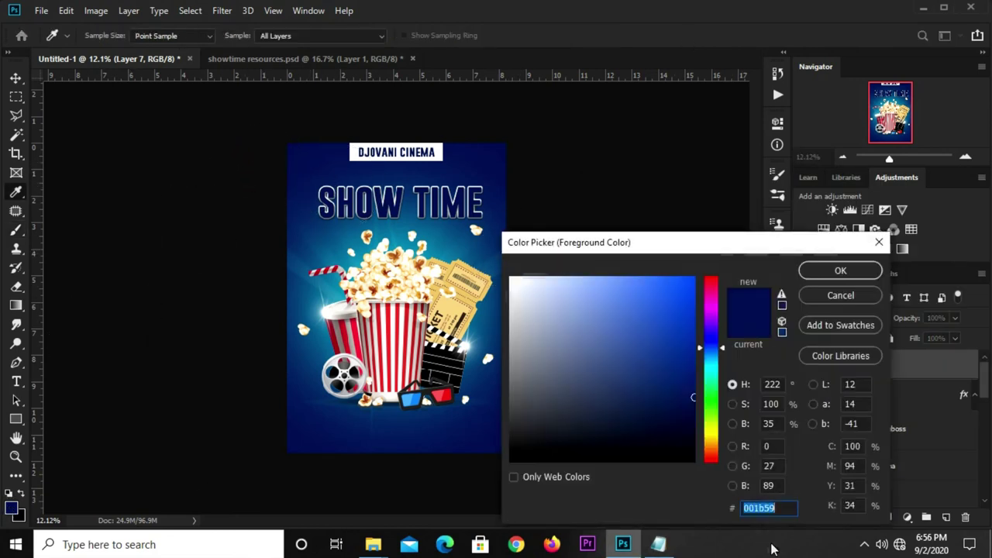
{"action": "right_click", "coordinate": [756, 507]}
{"action": "left_click", "coordinate": [791, 369]}
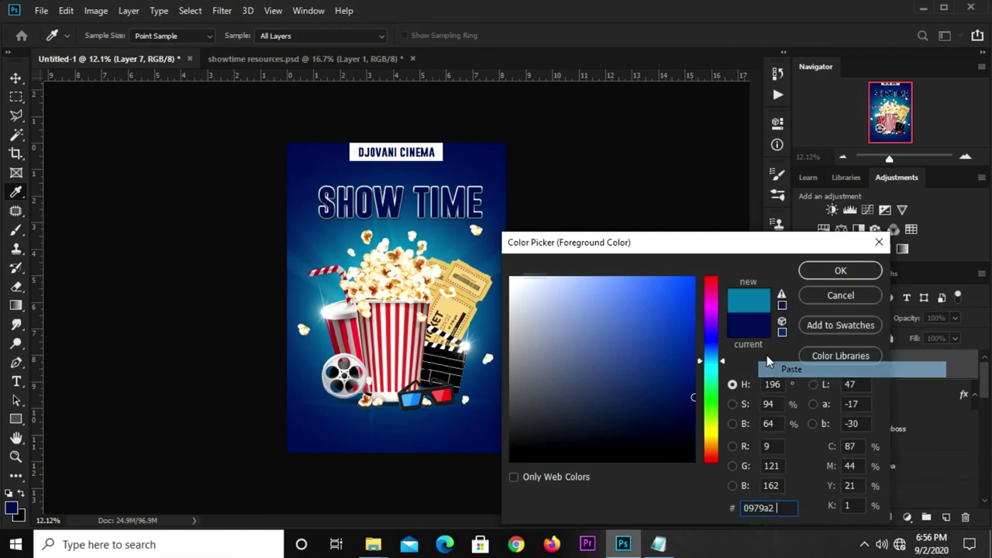
{"action": "left_click", "coordinate": [840, 270]}
{"action": "mouse_move", "coordinate": [318, 159]}
{"action": "left_mouse_down"}
{"action": "mouse_move", "coordinate": [332, 150]}
{"action": "mouse_move", "coordinate": [350, 173]}
{"action": "mouse_move", "coordinate": [416, 155]}
{"action": "mouse_move", "coordinate": [487, 177]}
{"action": "mouse_move", "coordinate": [405, 175]}
{"action": "left_mouse_up"}
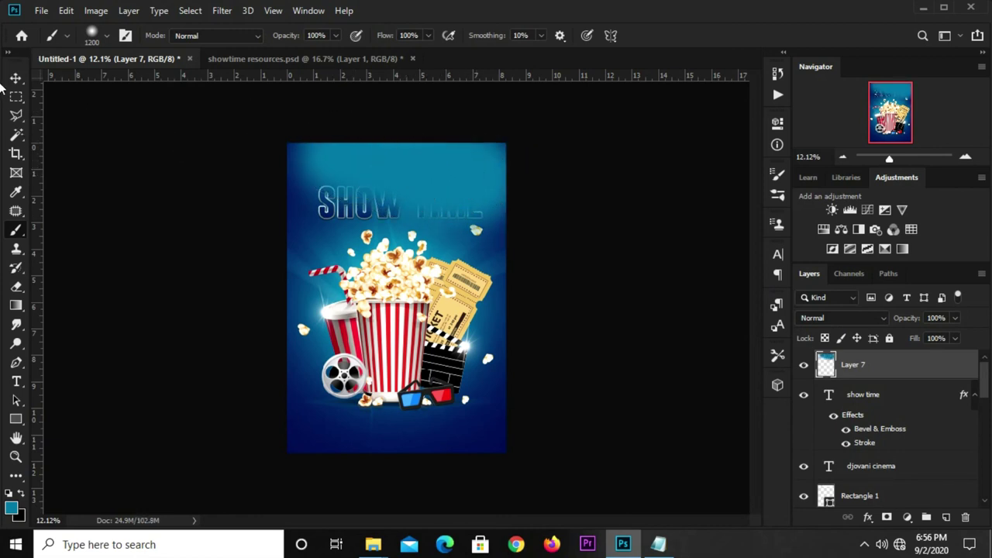
Clip the Layer 7 blue glow to the SHOW TIME text.
{"action": "left_click", "coordinate": [17, 78]}
{"action": "left_click", "coordinate": [56, 80]}
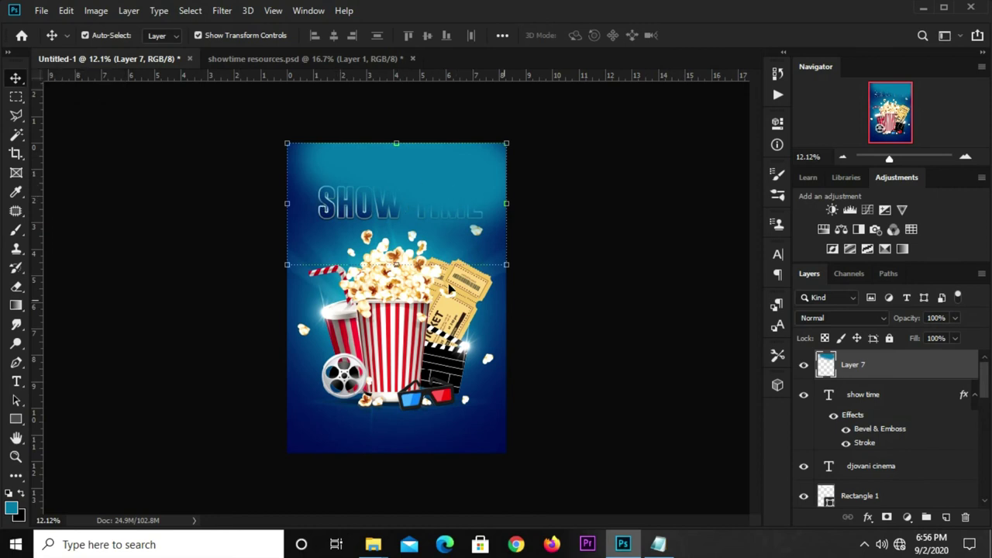
{"action": "right_click", "coordinate": [891, 367]}
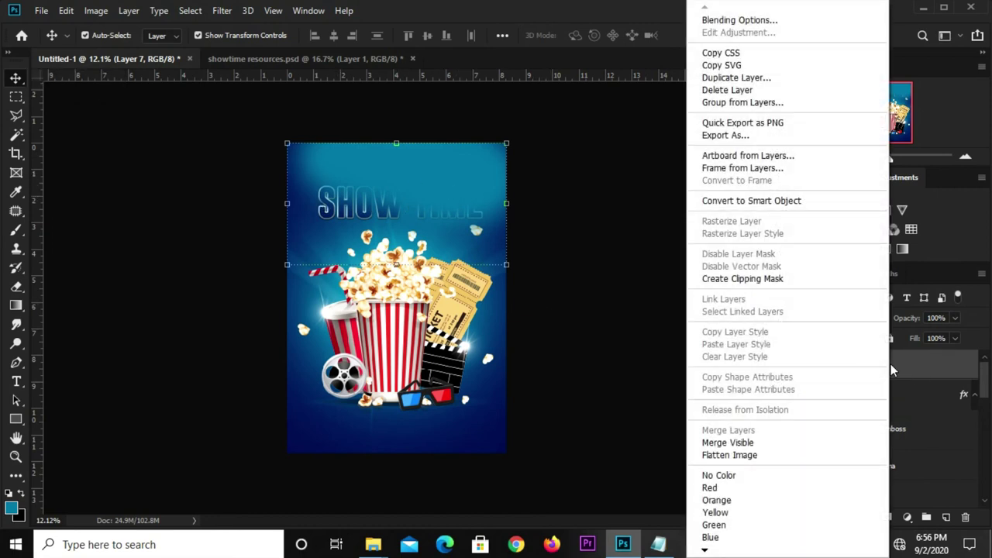
{"action": "left_click", "coordinate": [706, 281]}
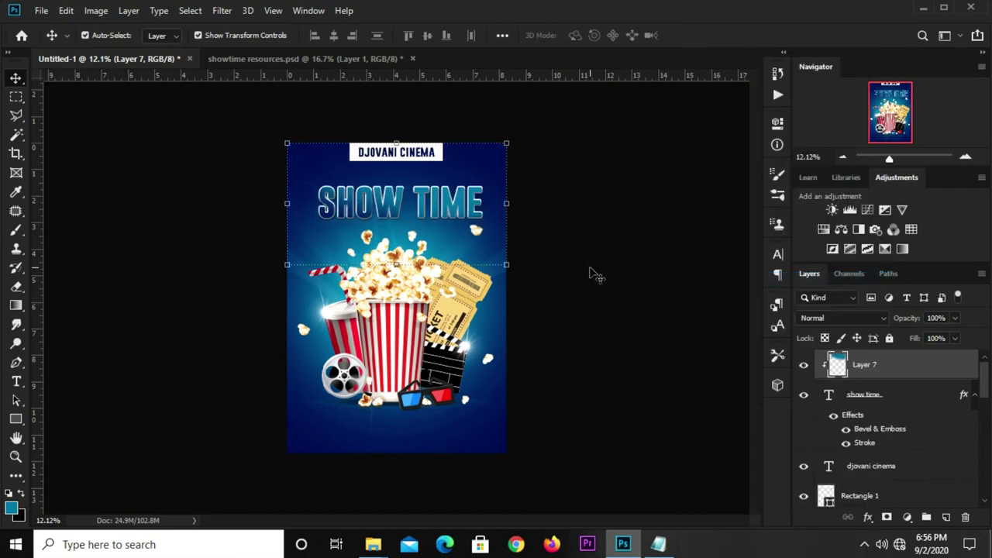
{"action": "left_click", "coordinate": [593, 227]}
{"action": "left_click", "coordinate": [655, 226]}
Group the glow layer with the SHOW TIME text as Group 3.
{"action": "left_click", "coordinate": [877, 369]}
{"action": "left_click", "coordinate": [870, 397], "text": "shift"}
{"action": "key", "text": "ctrl+g"}
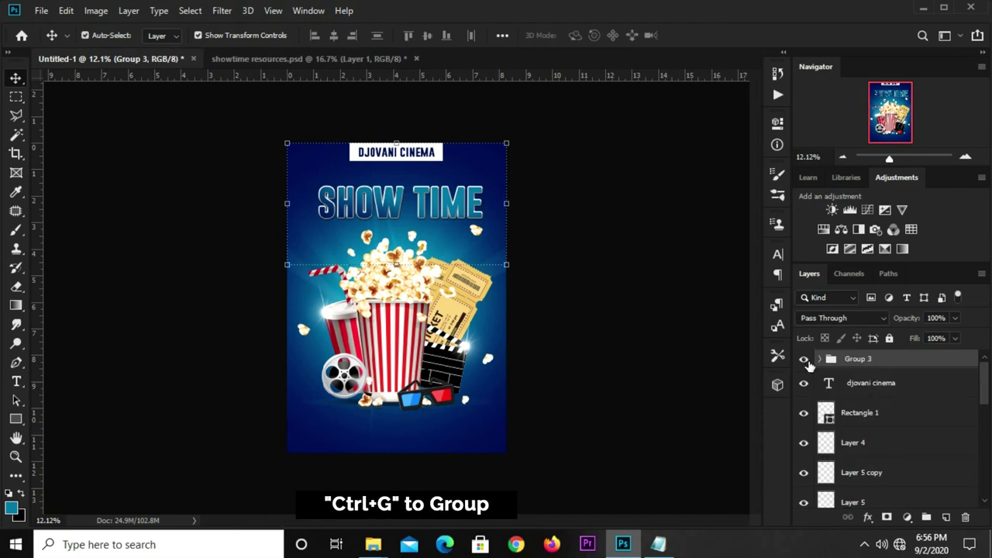
{"action": "left_click", "coordinate": [803, 359]}
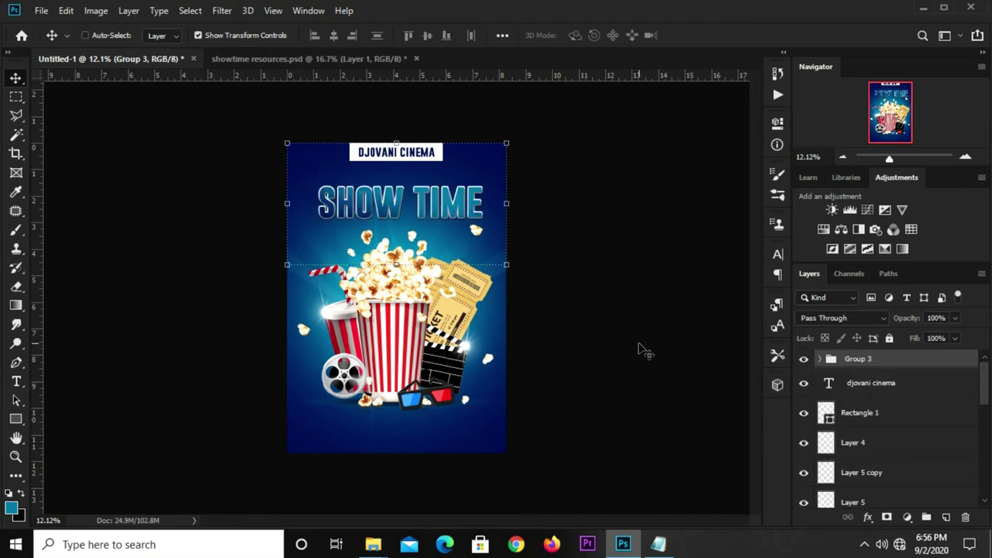
Scale Group 3 up to 106.59% and fit the whole poster on screen.
{"action": "key", "text": "ctrl+t"}
{"action": "left_click_drag", "start_coordinate": [400, 264], "coordinate": [403, 272]}
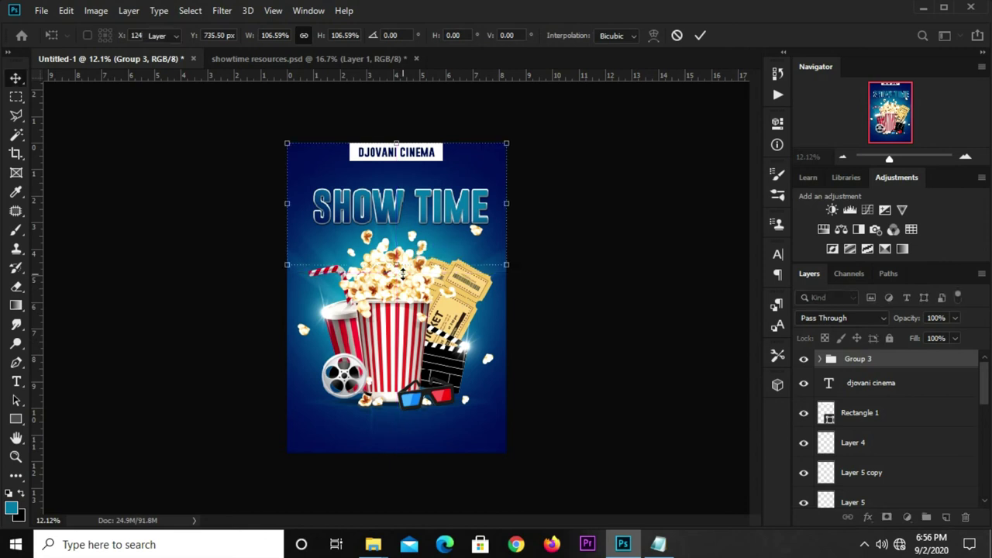
{"action": "key", "text": "Return"}
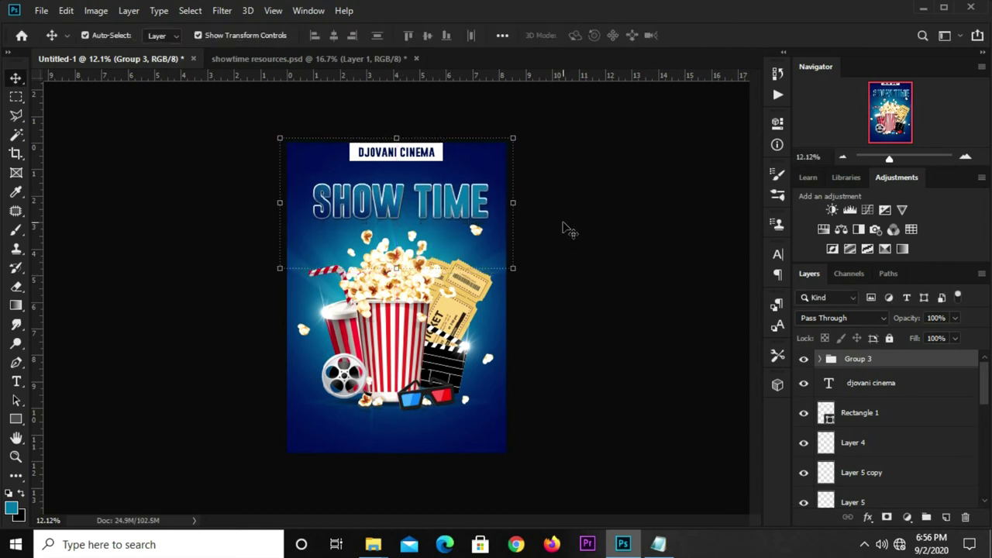
{"action": "left_click", "coordinate": [565, 230]}
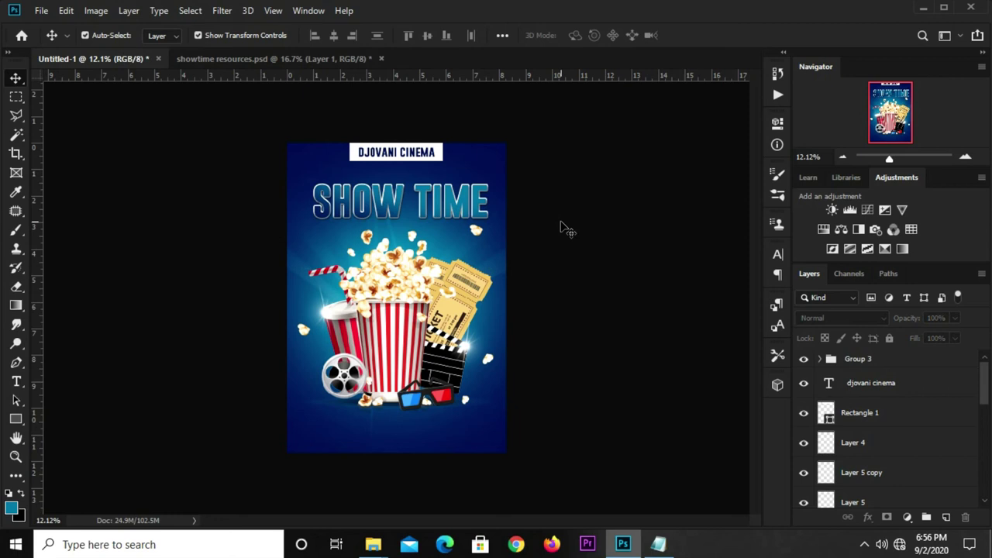
{"action": "key", "text": "ctrl+0"}
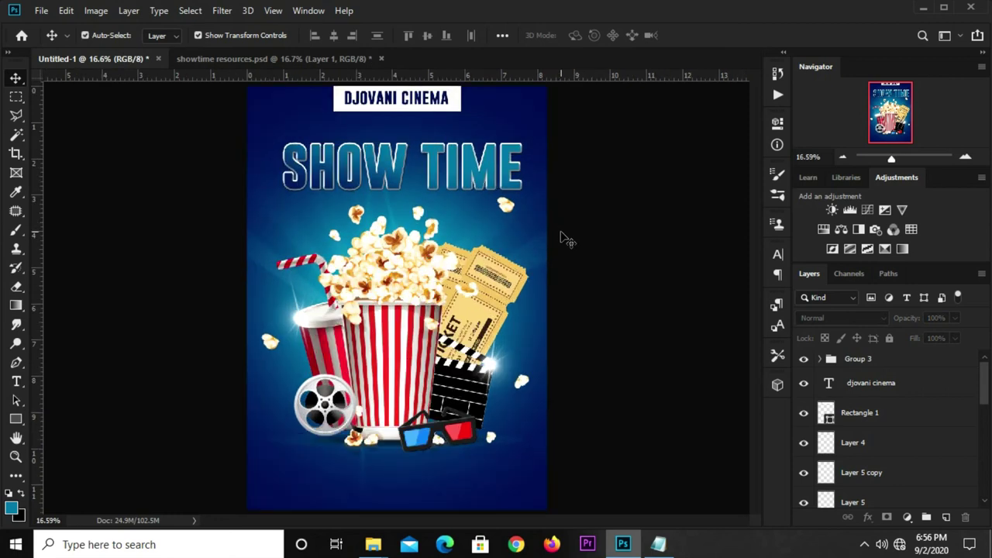
{"action": "scroll", "coordinate": [564, 239], "scroll_direction": "down", "scroll_amount": 1}
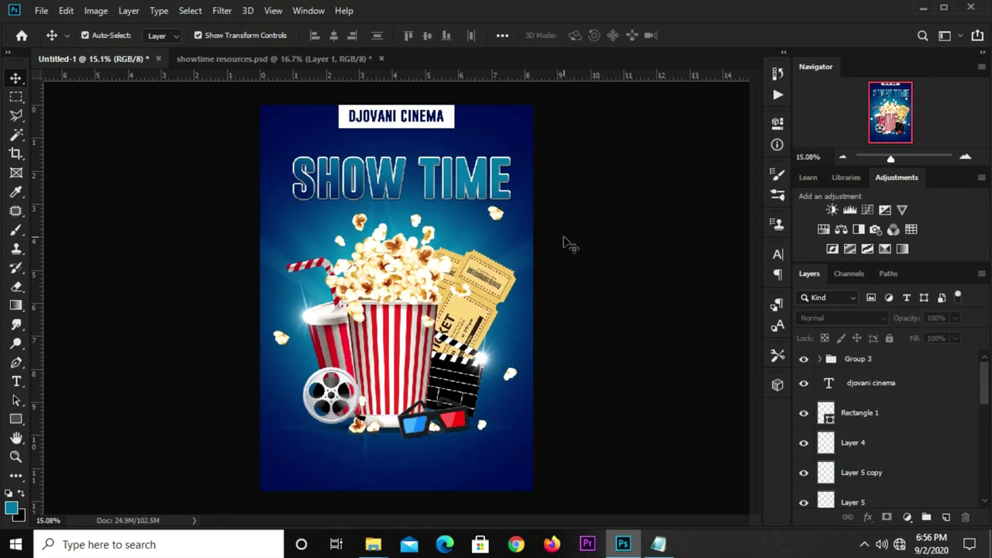
Draw a white-filled rectangle bar near the poster's bottom.
{"action": "left_click", "coordinate": [19, 419]}
{"action": "left_click", "coordinate": [48, 419]}
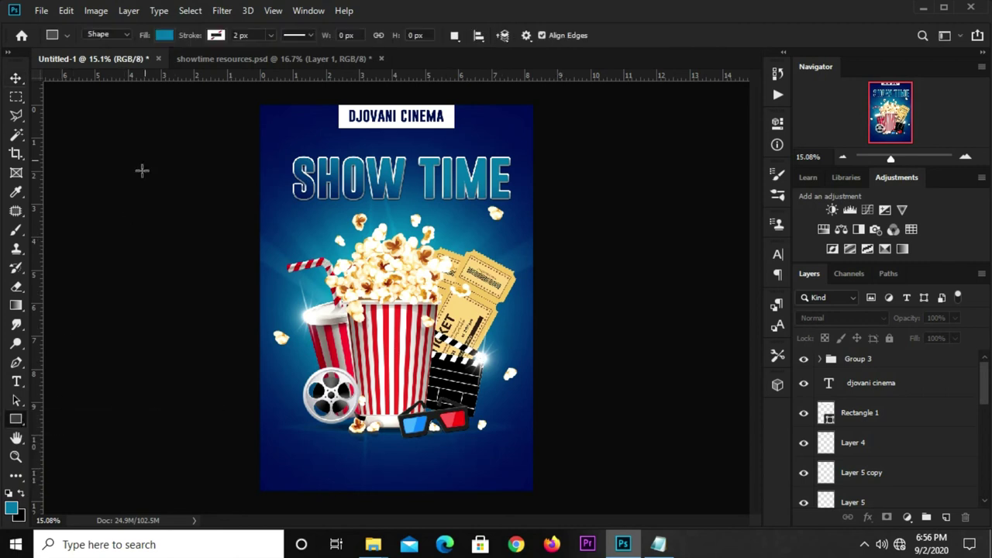
{"action": "left_click", "coordinate": [164, 35]}
{"action": "left_click", "coordinate": [112, 111]}
{"action": "left_click", "coordinate": [553, 124]}
{"action": "mouse_move", "coordinate": [287, 448]}
{"action": "left_mouse_down"}
{"action": "mouse_move", "coordinate": [486, 459]}
{"action": "mouse_move", "coordinate": [448, 461]}
{"action": "left_mouse_up"}
Centre the white bar horizontally on the canvas and bring up the Notepad notes.
{"action": "key", "text": "v"}
{"action": "key", "text": "ctrl+a"}
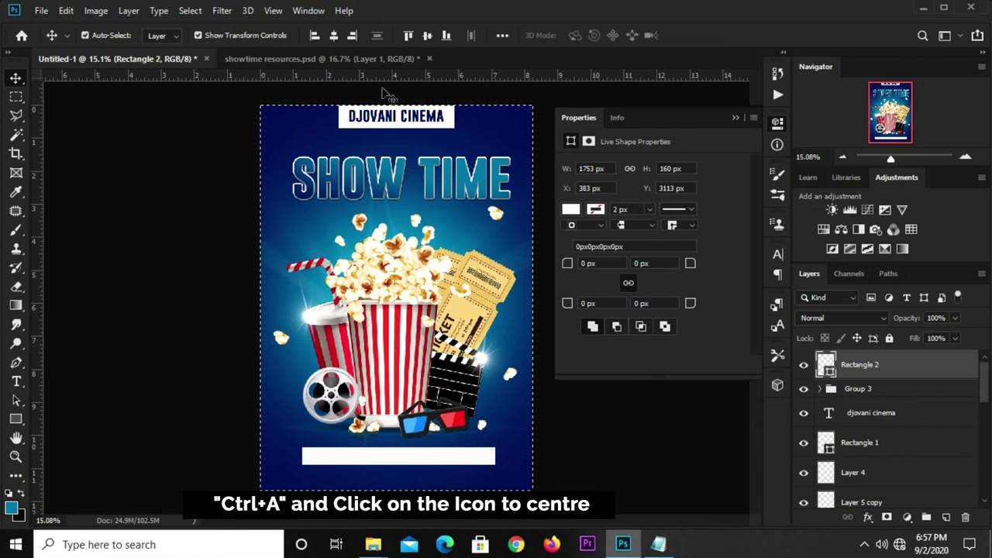
{"action": "left_click", "coordinate": [333, 35]}
{"action": "key", "text": "ctrl+d"}
{"action": "left_click", "coordinate": [588, 426]}
Copy the line 'GATE OPENS AT 6PM' from the Notepad notes.
{"action": "left_click", "coordinate": [657, 544]}
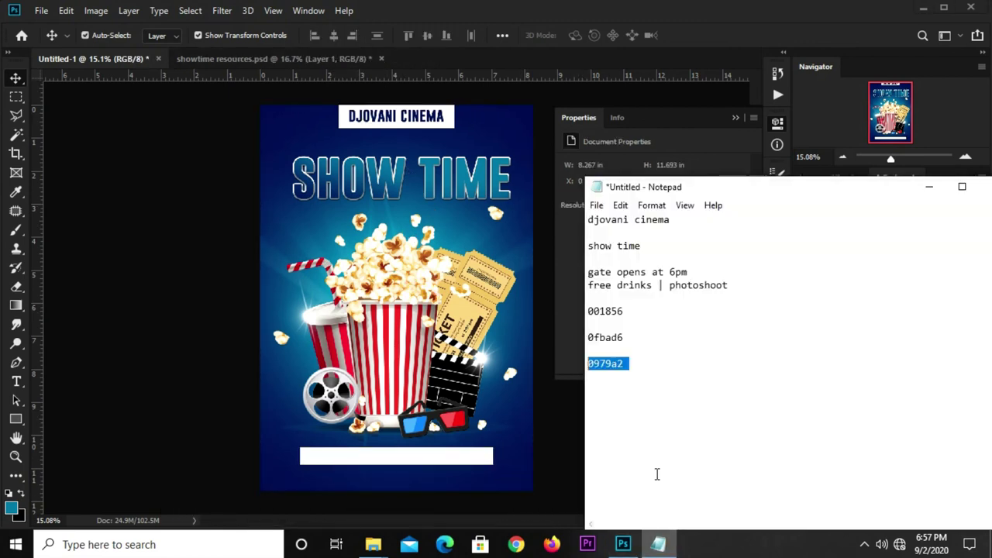
{"action": "left_click_drag", "start_coordinate": [699, 272], "coordinate": [588, 272]}
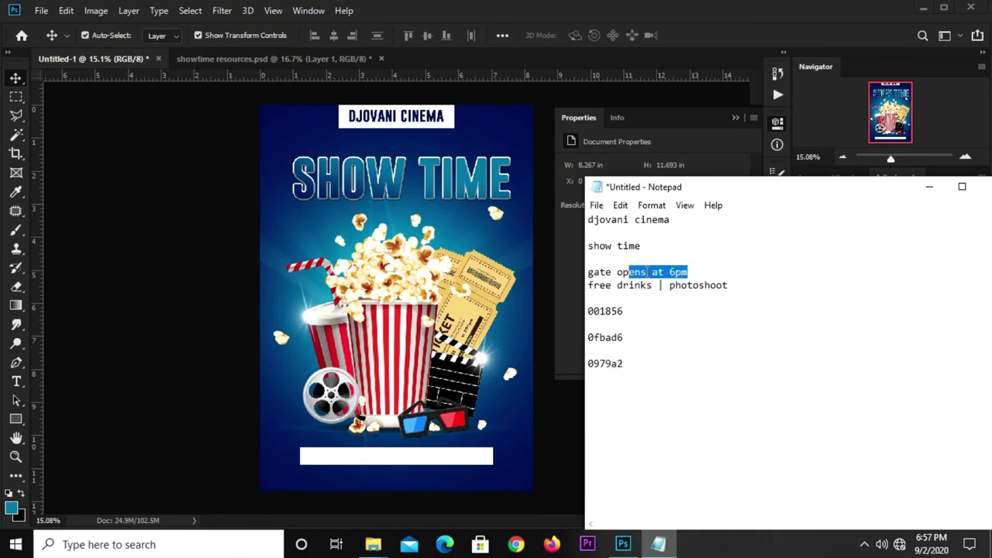
{"action": "right_click", "coordinate": [608, 272]}
{"action": "left_click", "coordinate": [658, 319]}
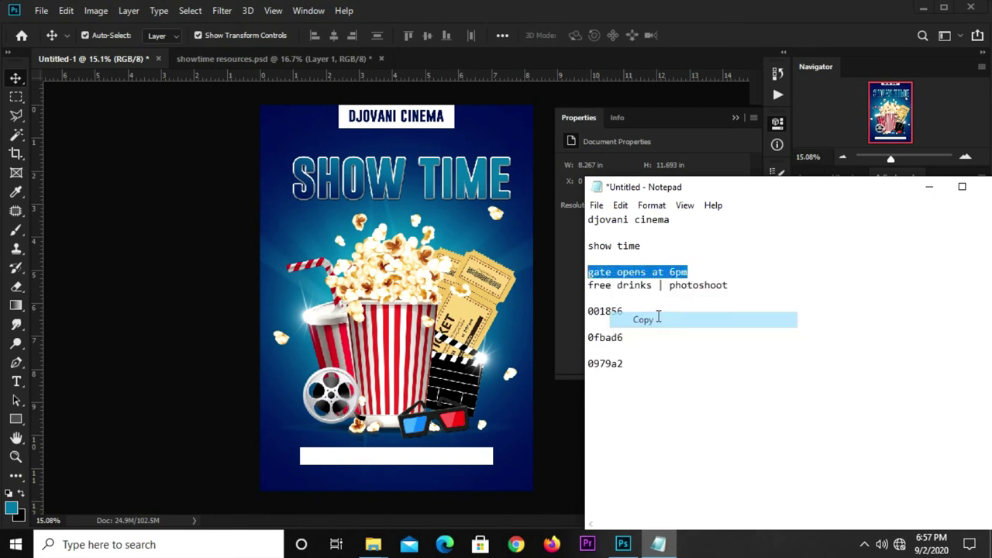
{"action": "left_click", "coordinate": [706, 37]}
Duplicate the DJOVANI CINEMA heading onto the bottom bar and retype it as 'GATE OPENS AT 6PM'.
{"action": "left_click", "coordinate": [426, 118]}
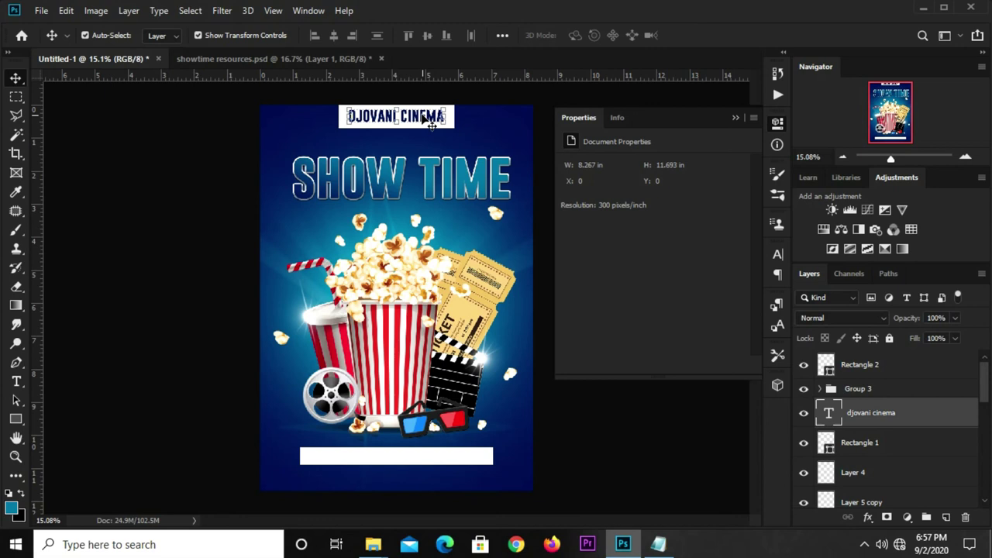
{"action": "left_click_drag", "start_coordinate": [426, 116], "coordinate": [395, 466]}
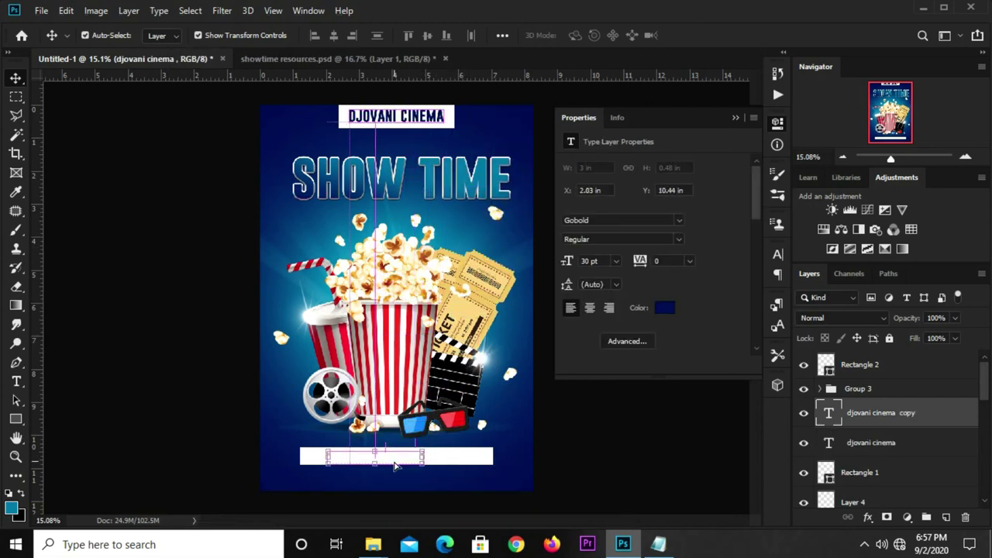
{"action": "left_click_drag", "start_coordinate": [875, 412], "coordinate": [881, 358]}
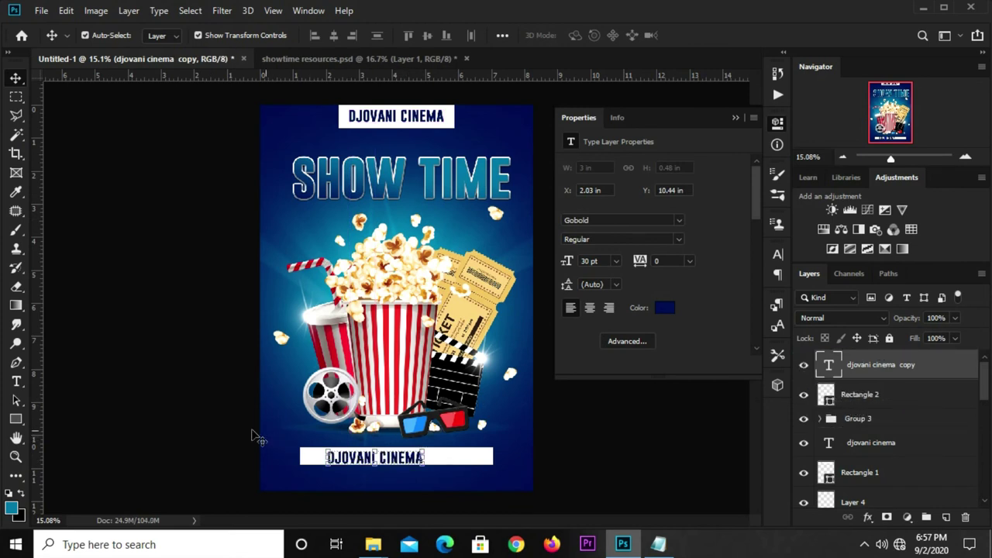
{"action": "left_click", "coordinate": [17, 381]}
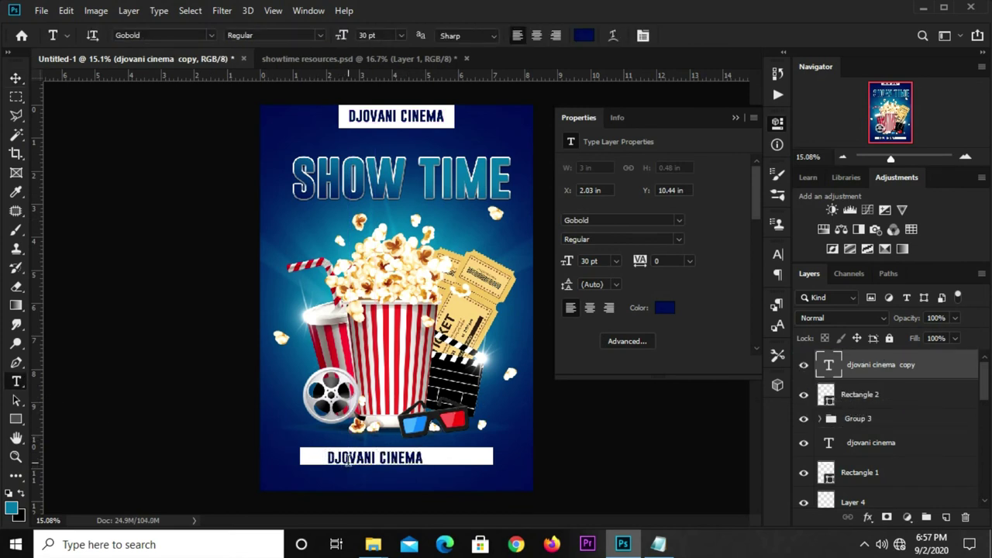
{"action": "triple_click", "coordinate": [347, 457]}
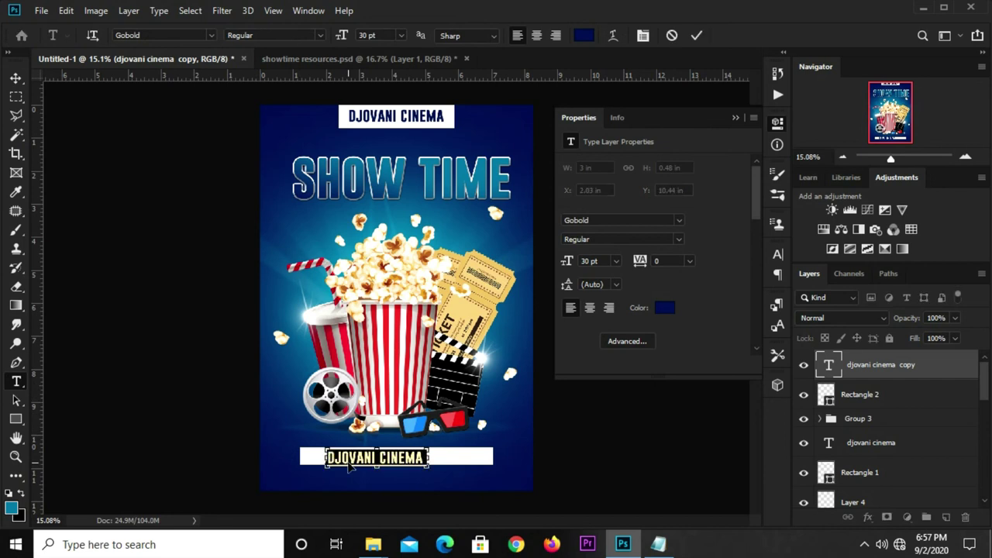
{"action": "type", "text": "GATE OPENS AT 6PM"}
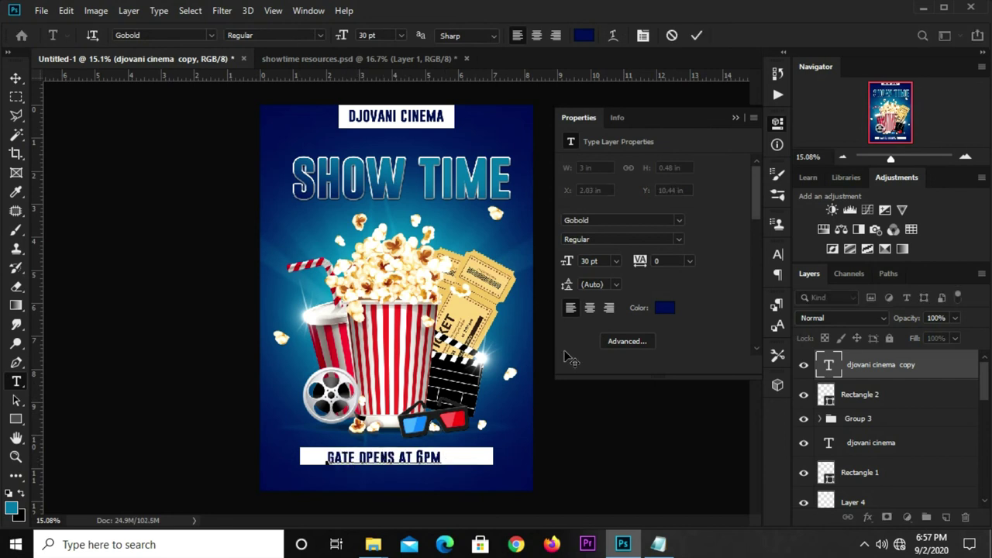
{"action": "left_click", "coordinate": [697, 35]}
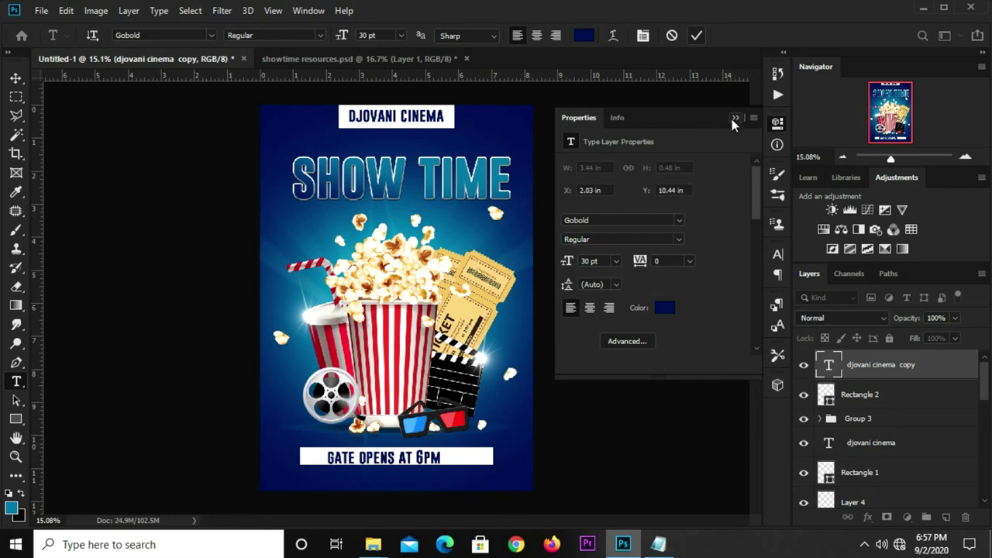
{"action": "left_click", "coordinate": [735, 118]}
Start narrowing the bottom white bar to fit its text.
{"action": "key", "text": "v"}
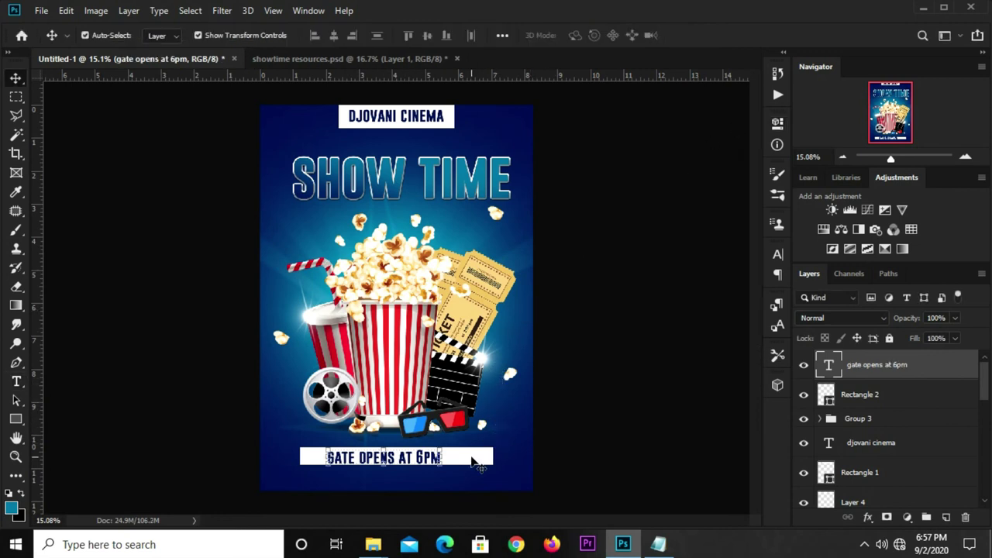
{"action": "left_click", "coordinate": [485, 458]}
{"action": "left_click_drag", "start_coordinate": [487, 458], "coordinate": [443, 458]}
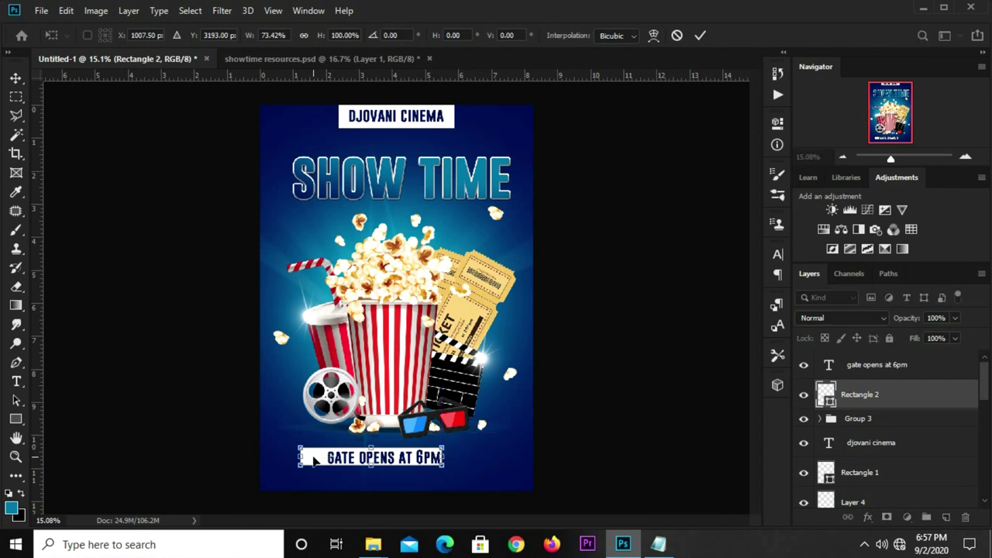
{"action": "type", "text": "100"}
Confirm the bar's narrower width and centre it horizontally on the poster.
{"action": "key", "text": "Return"}
{"action": "key", "text": "ctrl+a"}
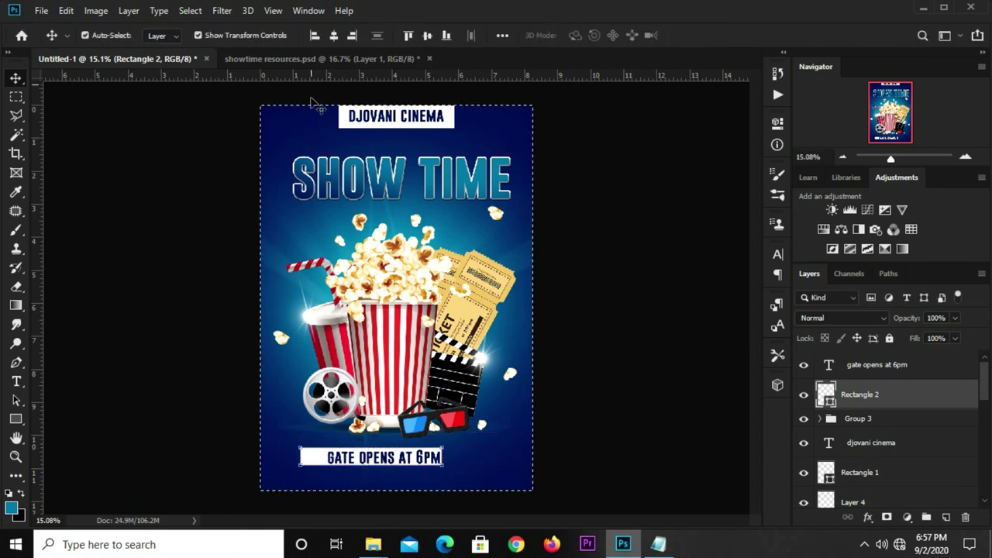
{"action": "left_click", "coordinate": [333, 36]}
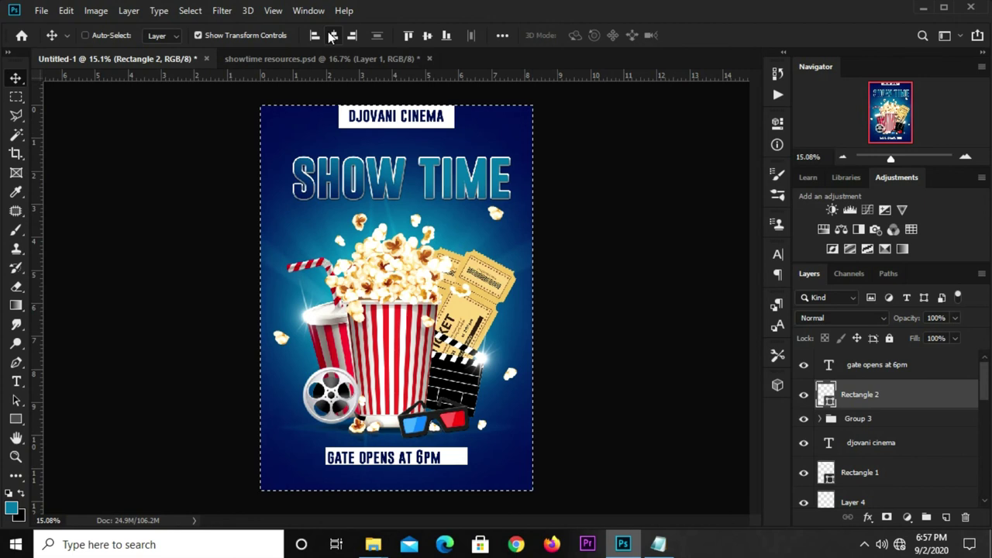
{"action": "key", "text": "ctrl+d"}
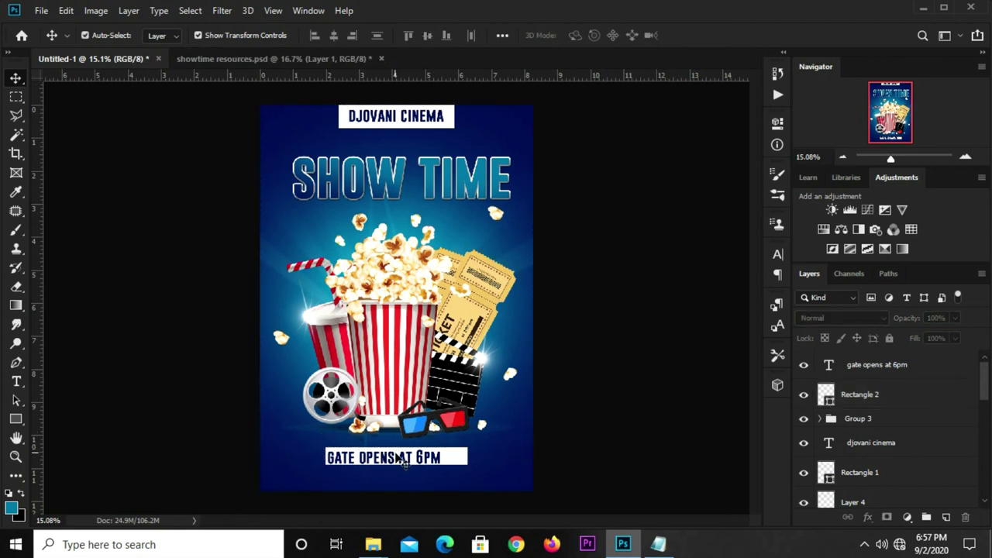
Centre the GATE OPENS AT 6PM text horizontally, then bring up the Notepad notes.
{"action": "left_click", "coordinate": [399, 459]}
{"action": "key", "text": "ctrl+a"}
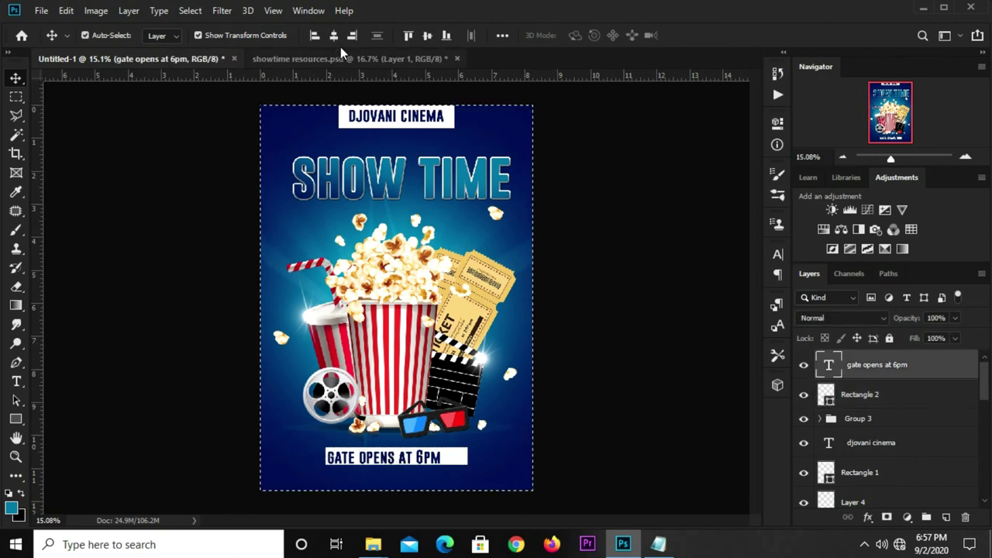
{"action": "key", "text": "ctrl+d"}
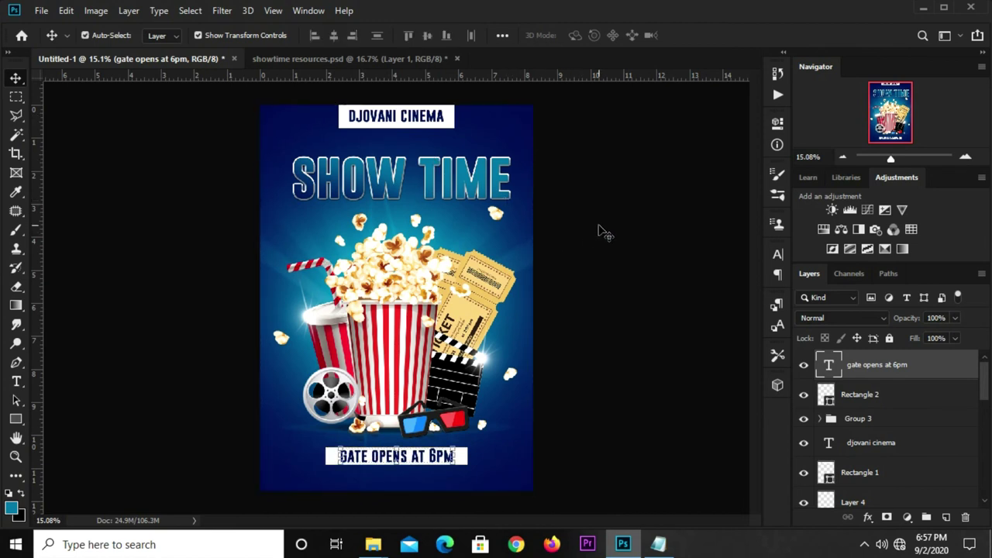
{"action": "left_click", "coordinate": [603, 230]}
{"action": "left_click", "coordinate": [656, 545]}
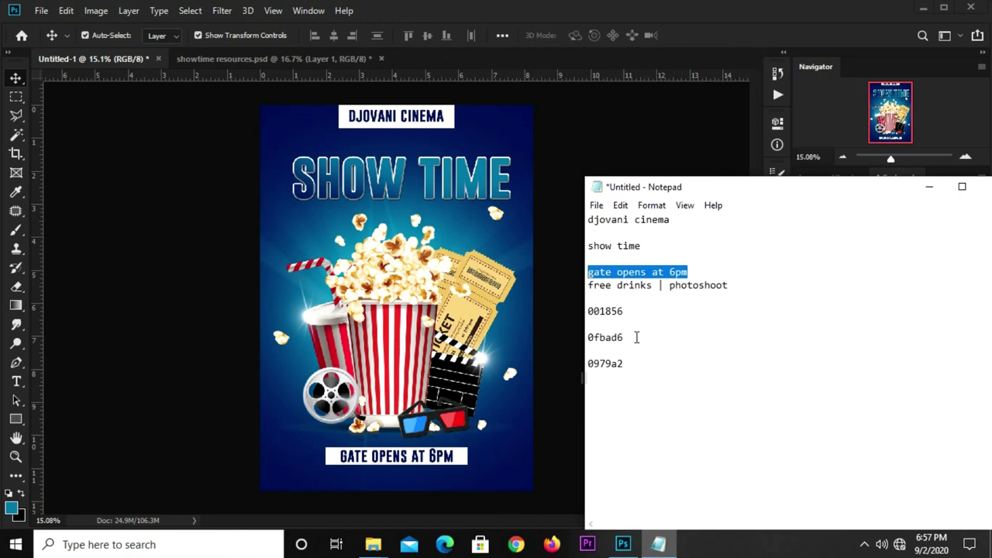
Copy the 'free drinks | photoshoot' line from the Notepad notes.
{"action": "mouse_move", "coordinate": [593, 287]}
{"action": "left_mouse_down"}
{"action": "mouse_move", "coordinate": [728, 287]}
{"action": "mouse_move", "coordinate": [593, 285]}
{"action": "left_mouse_up"}
{"action": "right_click", "coordinate": [617, 285]}
{"action": "left_click", "coordinate": [730, 275]}
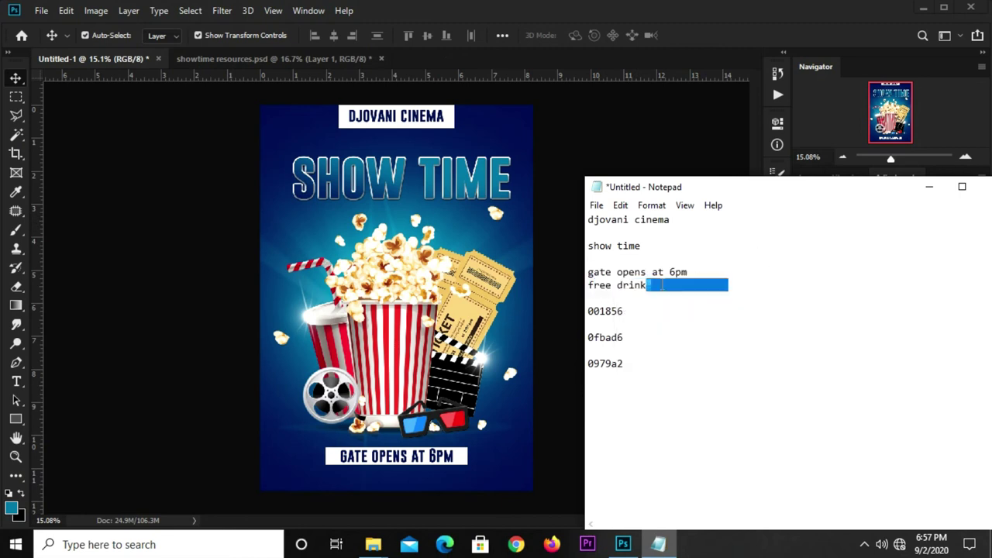
{"action": "right_click", "coordinate": [599, 288]}
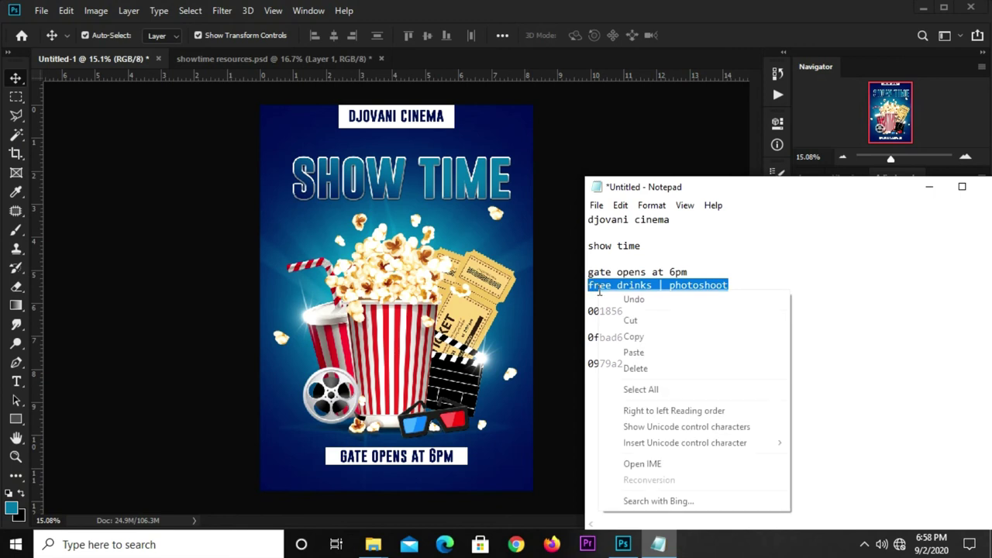
{"action": "left_click", "coordinate": [631, 336]}
{"action": "left_click", "coordinate": [692, 17]}
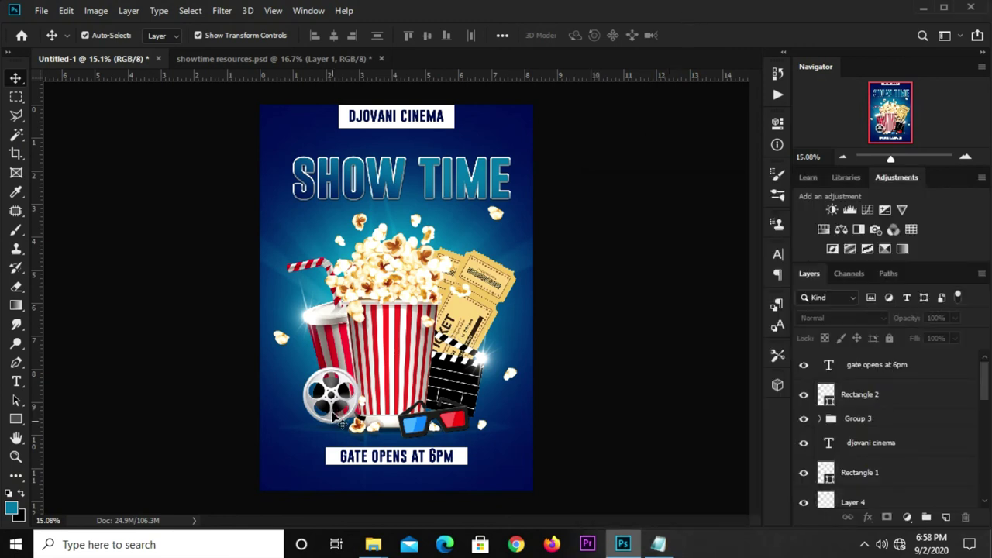
Duplicate the GATE OPENS AT 6PM text just below and replace it with 'free drinks | photoshoot'.
{"action": "left_click", "coordinate": [392, 458]}
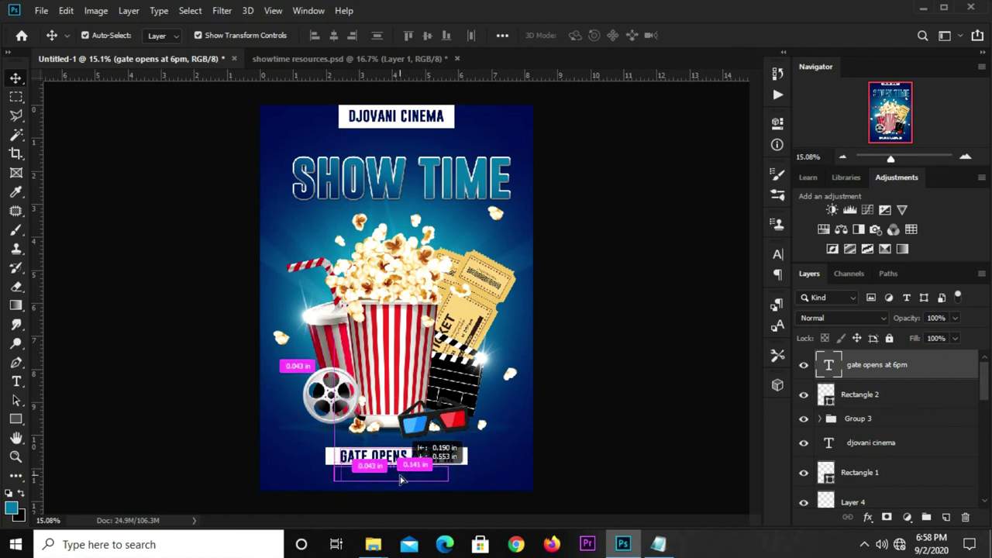
{"action": "left_click_drag", "start_coordinate": [409, 457], "coordinate": [409, 475]}
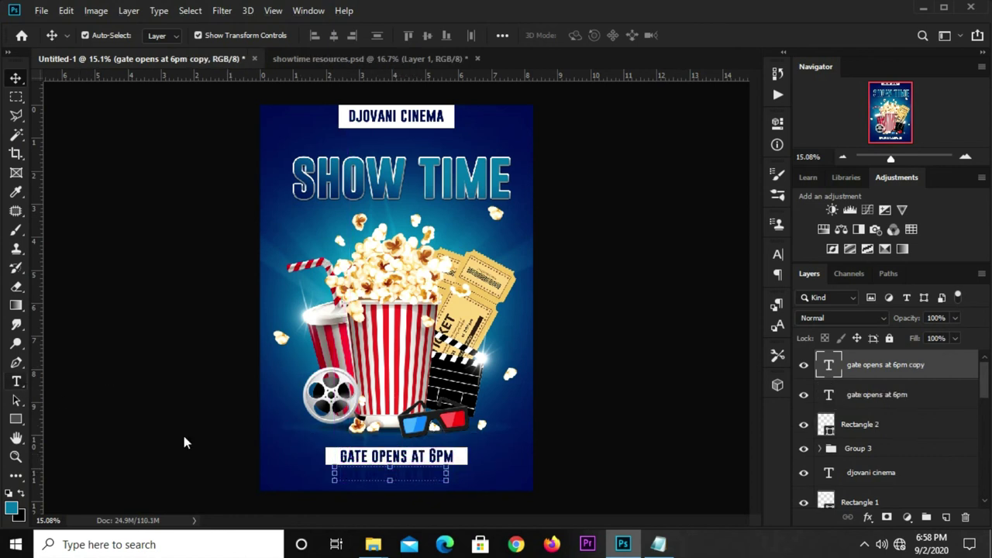
{"action": "left_click", "coordinate": [17, 379]}
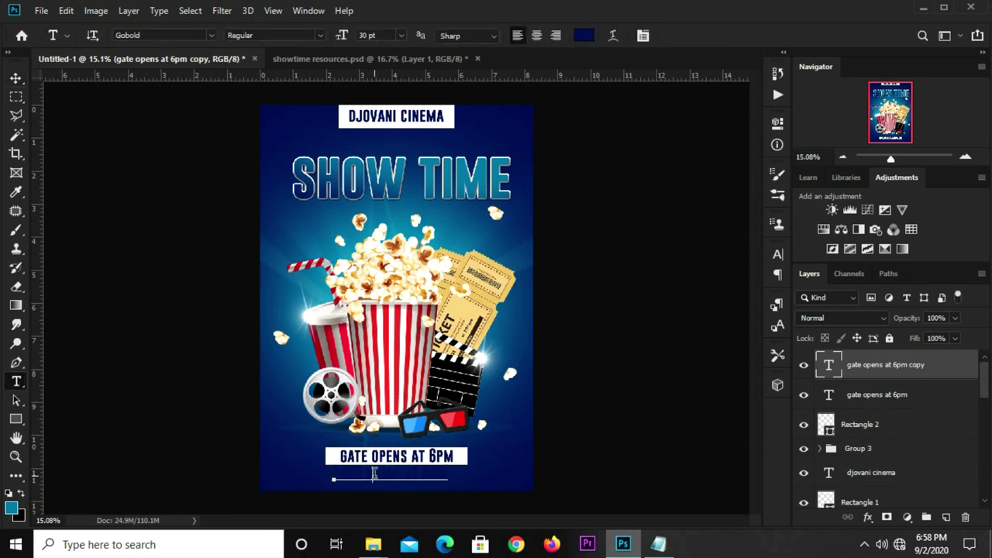
{"action": "left_click", "coordinate": [374, 474]}
{"action": "key", "text": "ctrl+a"}
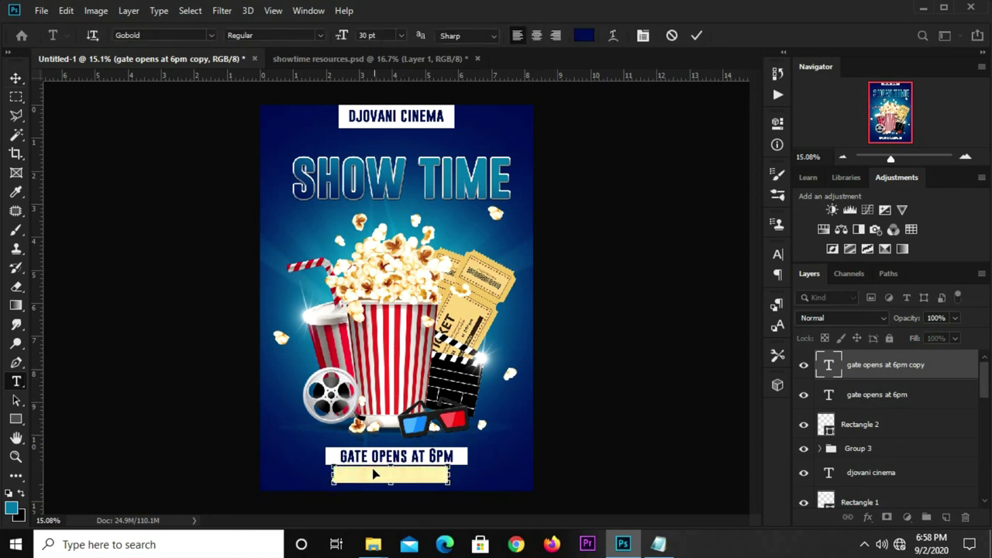
{"action": "key", "text": "BackSpace"}
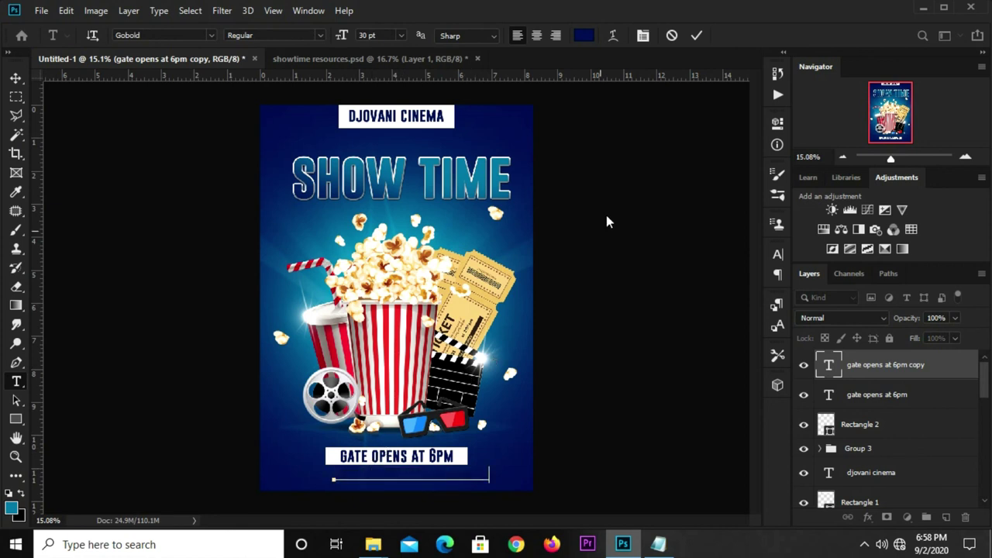
{"action": "key", "text": "ctrl+Return"}
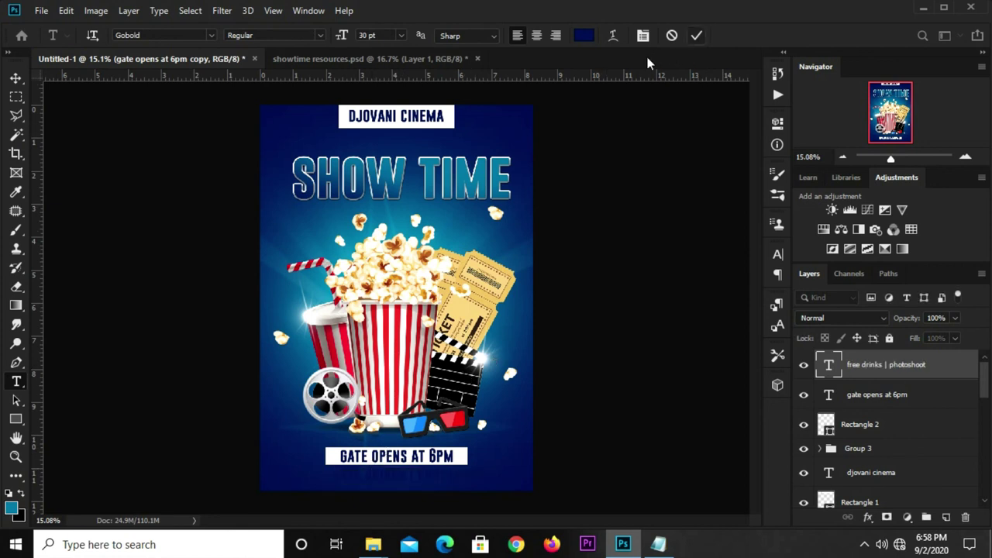
Make the FREE DRINKS | PHOTOSHOOT text white.
{"action": "left_click", "coordinate": [583, 35]}
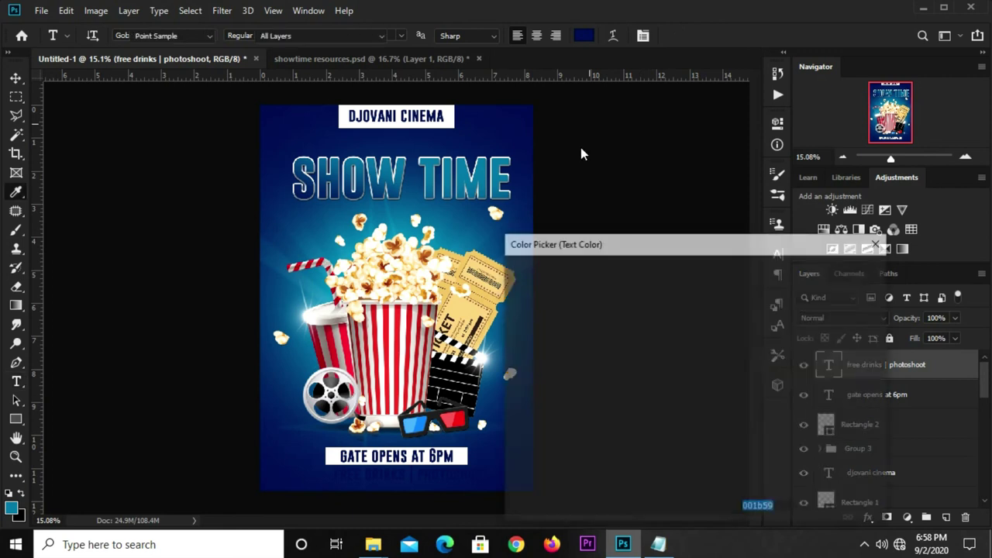
{"action": "left_click_drag", "start_coordinate": [514, 279], "coordinate": [545, 266]}
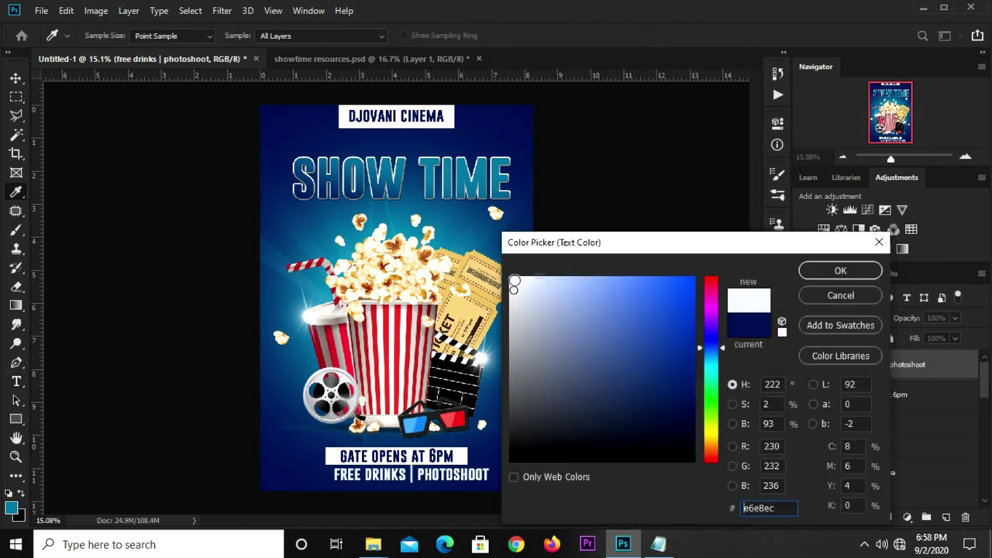
{"action": "left_click", "coordinate": [821, 270]}
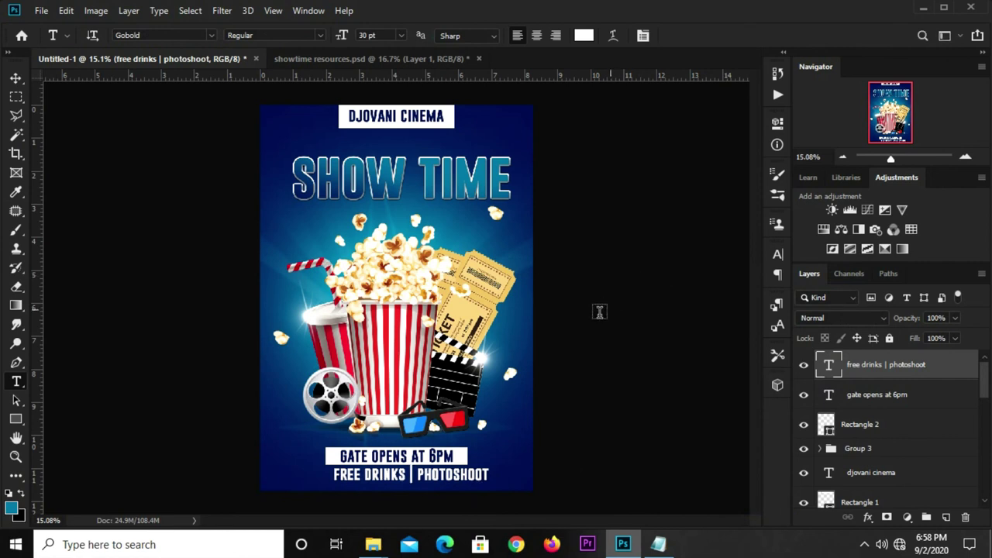
Shift the FREE DRINKS line slightly left and scale it to 93.58%.
{"action": "key", "text": "v"}
{"action": "key", "text": "ctrl"}
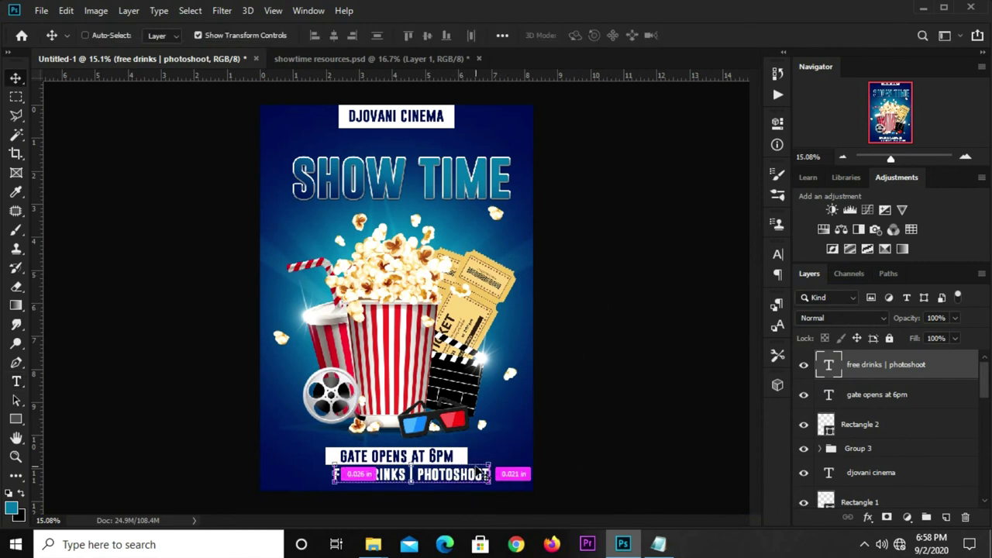
{"action": "left_click_drag", "start_coordinate": [478, 470], "coordinate": [457, 479]}
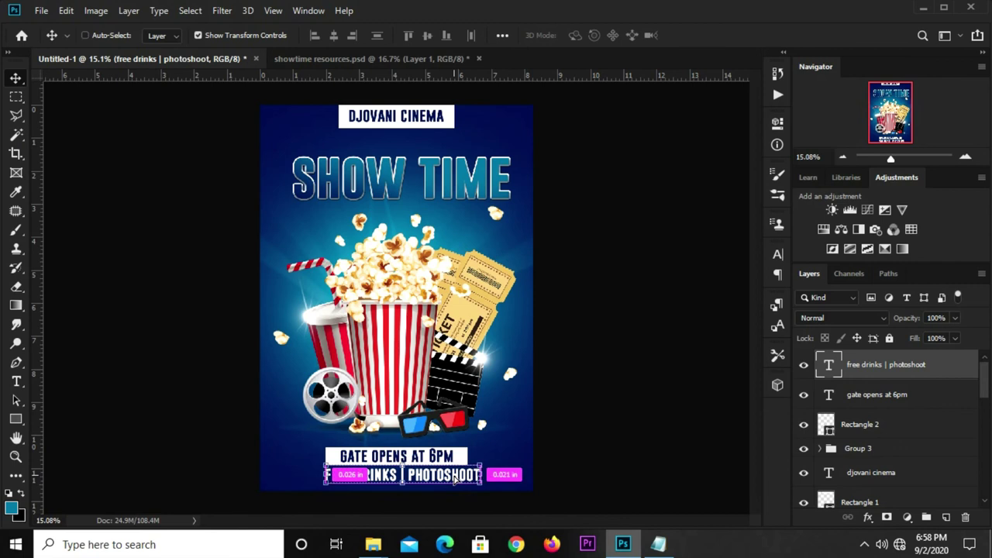
{"action": "key", "text": "ctrl+t"}
{"action": "left_click_drag", "start_coordinate": [481, 484], "coordinate": [471, 483]}
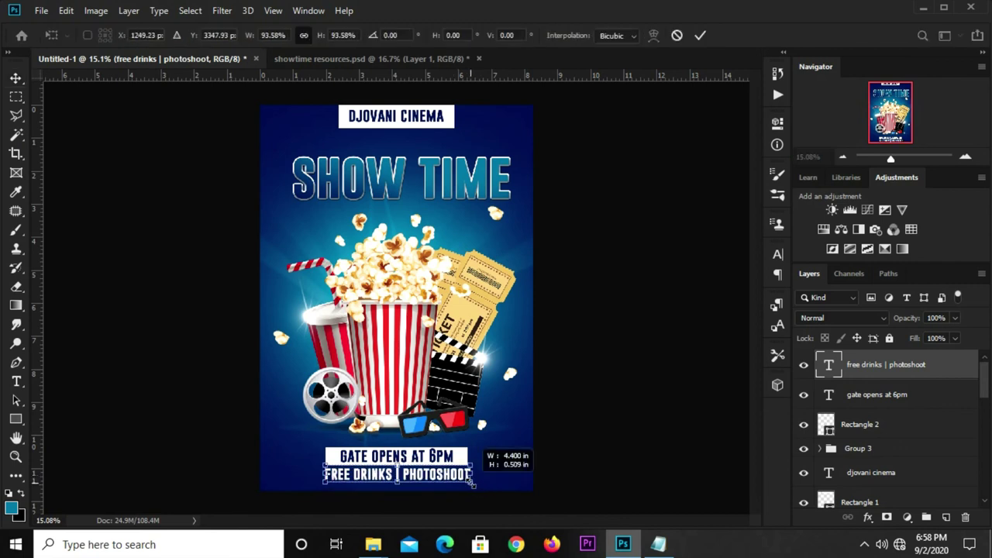
{"action": "key", "text": "Return"}
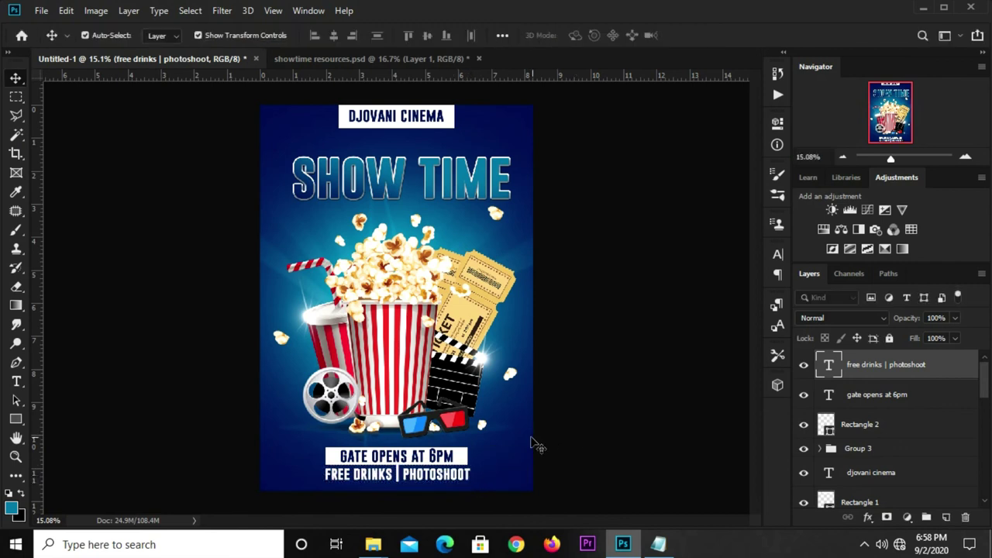
{"action": "left_click", "coordinate": [535, 444]}
Nudge the popcorn artwork group (Group 1) up slightly.
{"action": "left_click", "coordinate": [410, 327]}
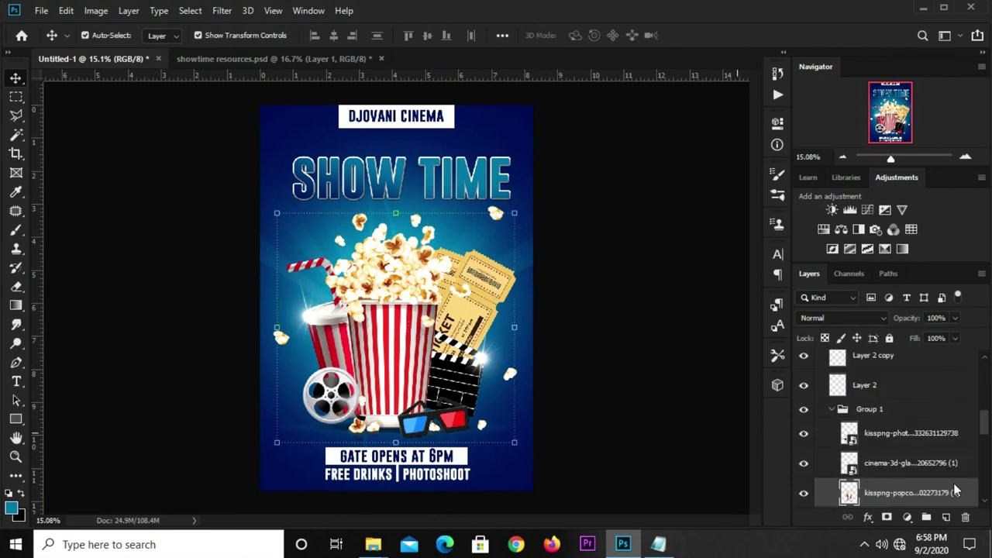
{"action": "left_click", "coordinate": [879, 415]}
{"action": "key", "text": "shift+Up"}
{"action": "key", "text": "shift+Up"}
{"action": "key", "text": "shift+Up"}
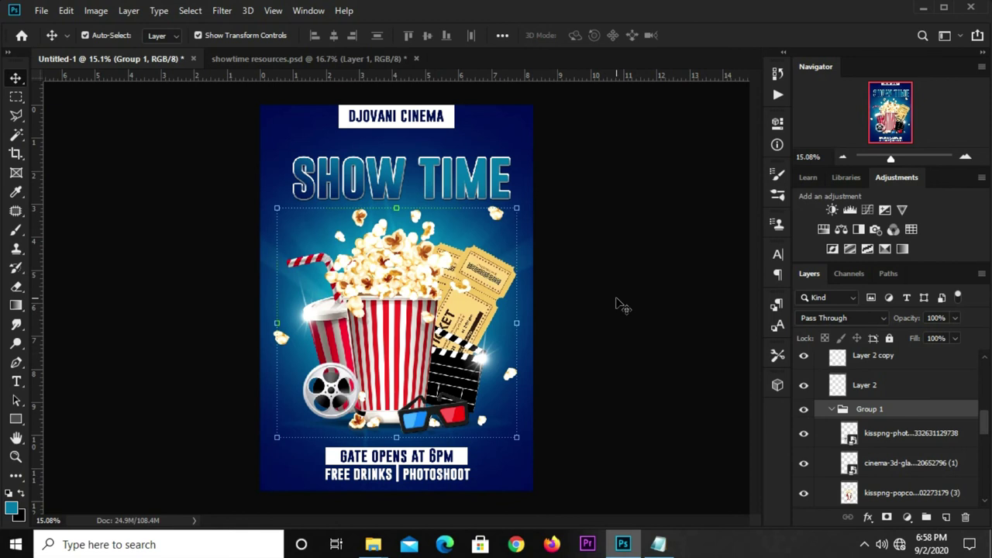
{"action": "left_click", "coordinate": [401, 473]}
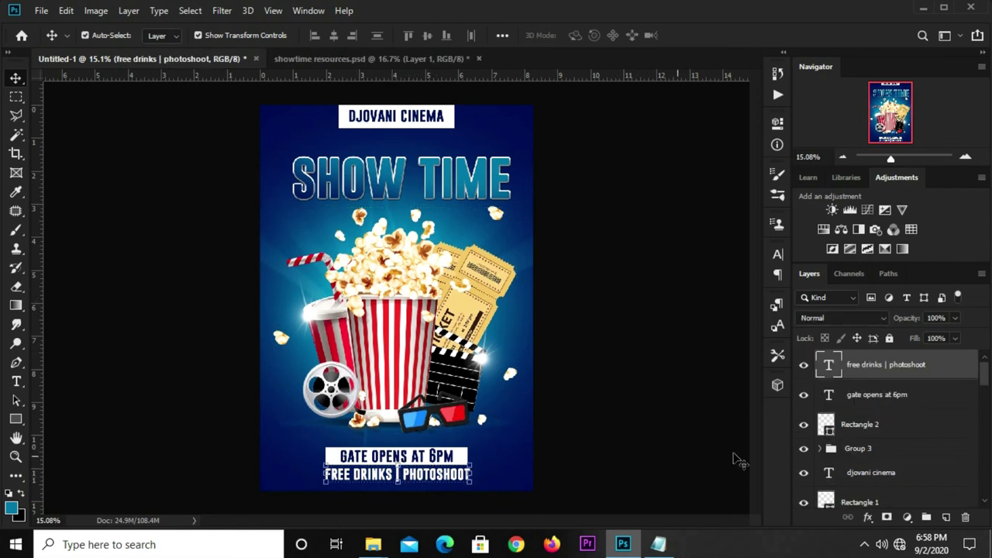
Scale the bottom bar and both text lines to 92.63% and group them as Group 4.
{"action": "left_click", "coordinate": [872, 426], "text": "ctrl"}
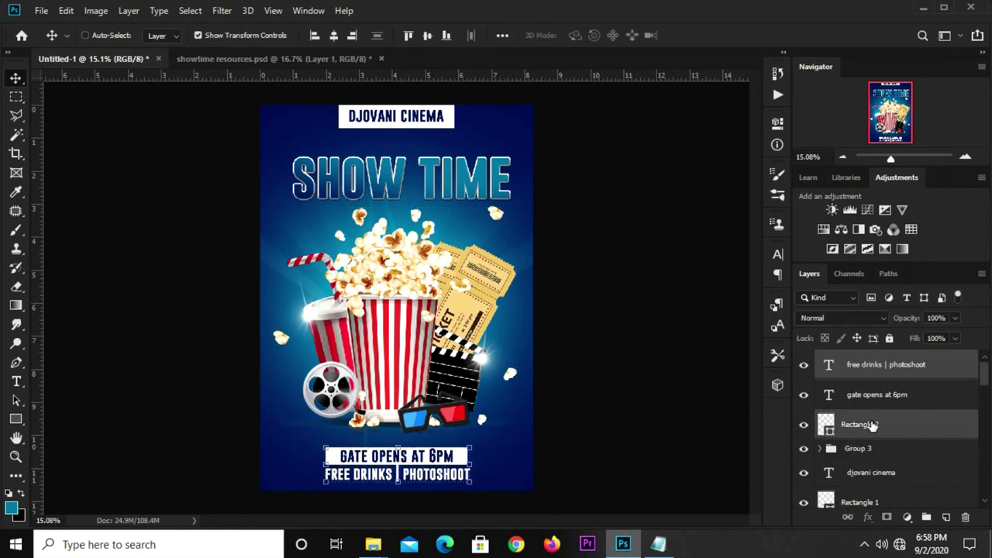
{"action": "left_click", "coordinate": [888, 396], "text": "ctrl"}
{"action": "key", "text": "Up"}
{"action": "key", "text": "Up"}
{"action": "key", "text": "Up"}
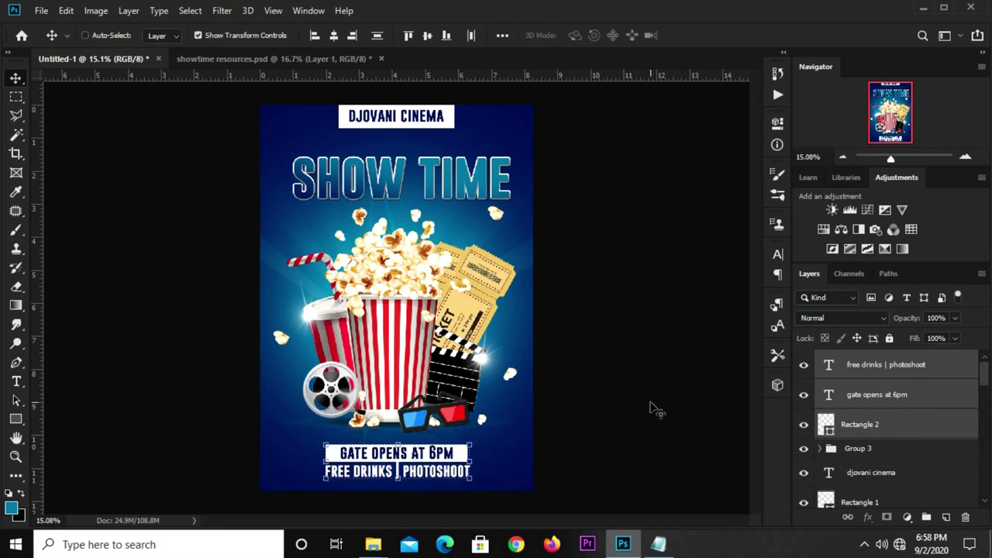
{"action": "key", "text": "ctrl+t"}
{"action": "left_click_drag", "start_coordinate": [469, 442], "coordinate": [461, 448]}
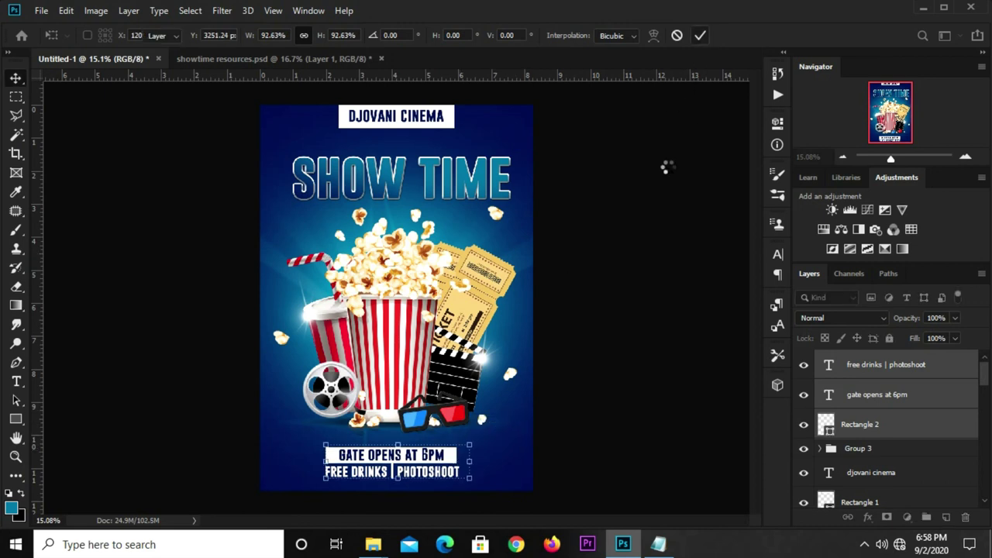
{"action": "key", "text": "Return"}
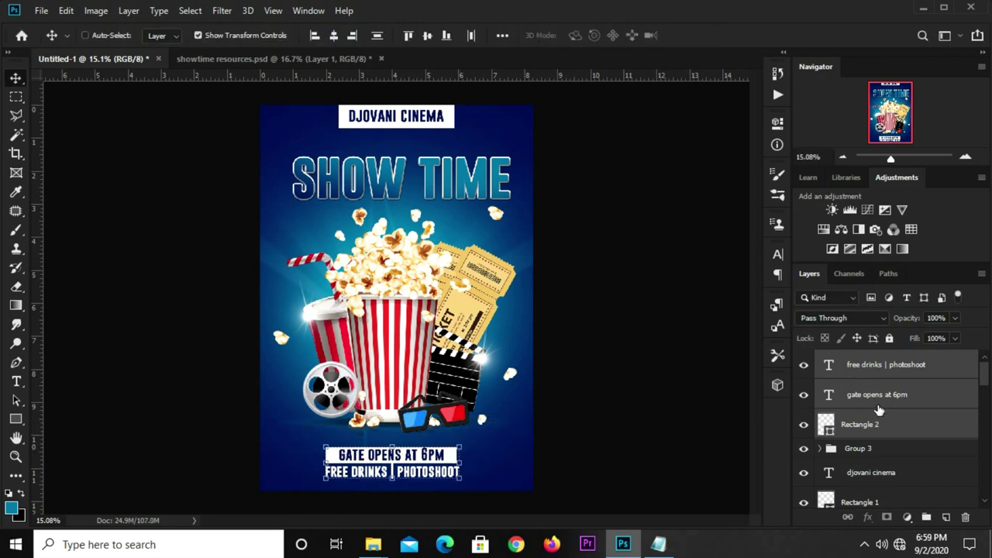
{"action": "key", "text": "ctrl+g"}
Centre Group 4 horizontally on the canvas and expand it to view its layers.
{"action": "left_click", "coordinate": [802, 360]}
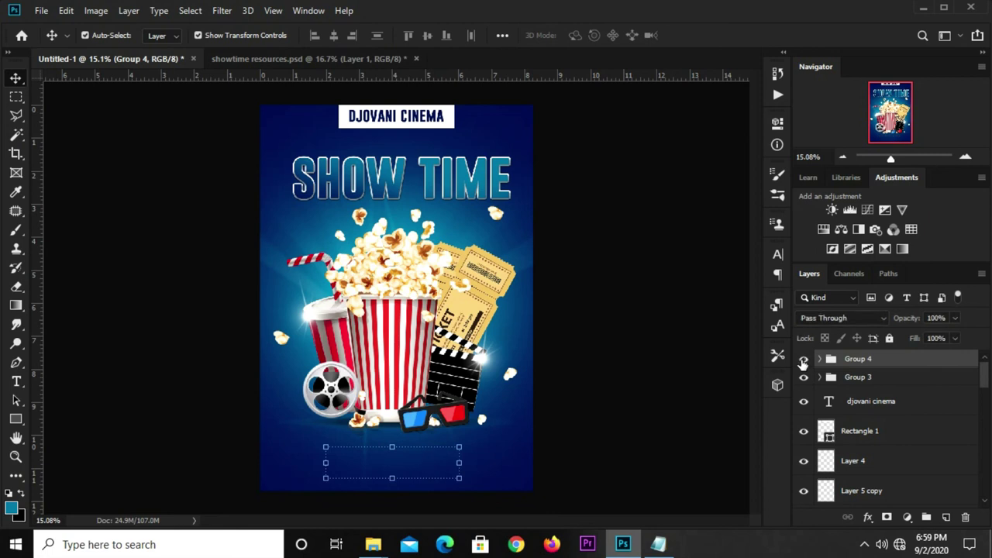
{"action": "left_click", "coordinate": [802, 359]}
{"action": "key", "text": "ctrl+a"}
{"action": "left_click", "coordinate": [334, 35]}
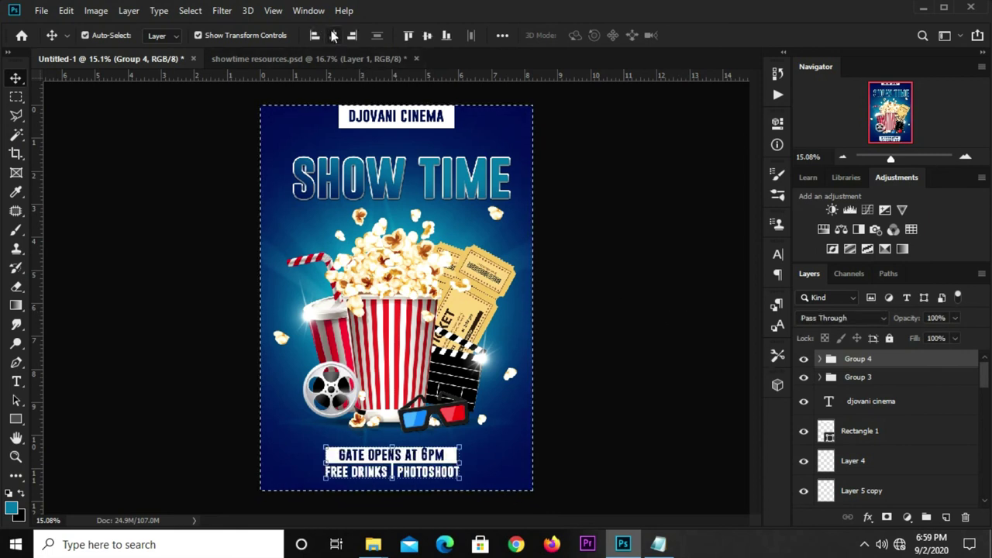
{"action": "key", "text": "ctrl+d"}
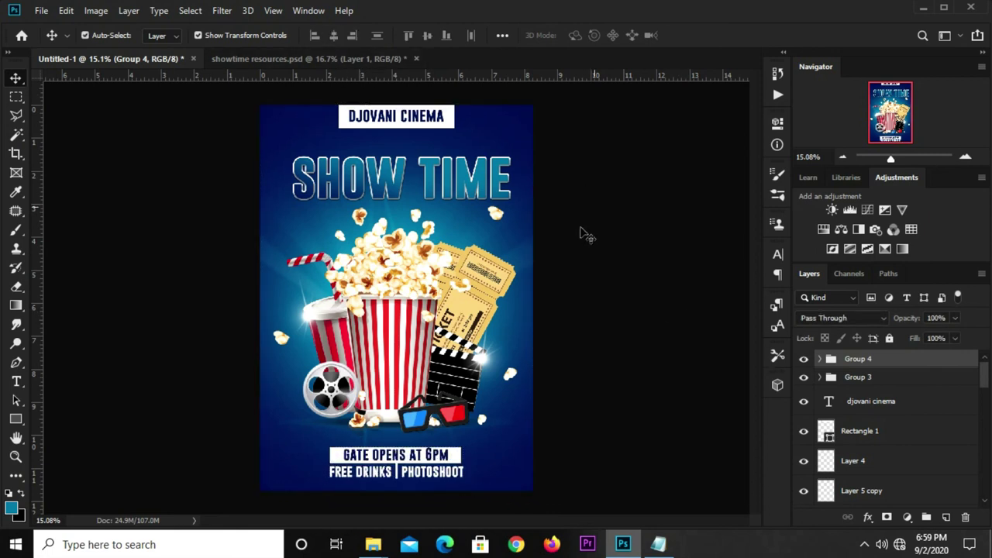
{"action": "left_click", "coordinate": [581, 232], "text": "ctrl"}
{"action": "left_click", "coordinate": [457, 481], "text": "ctrl"}
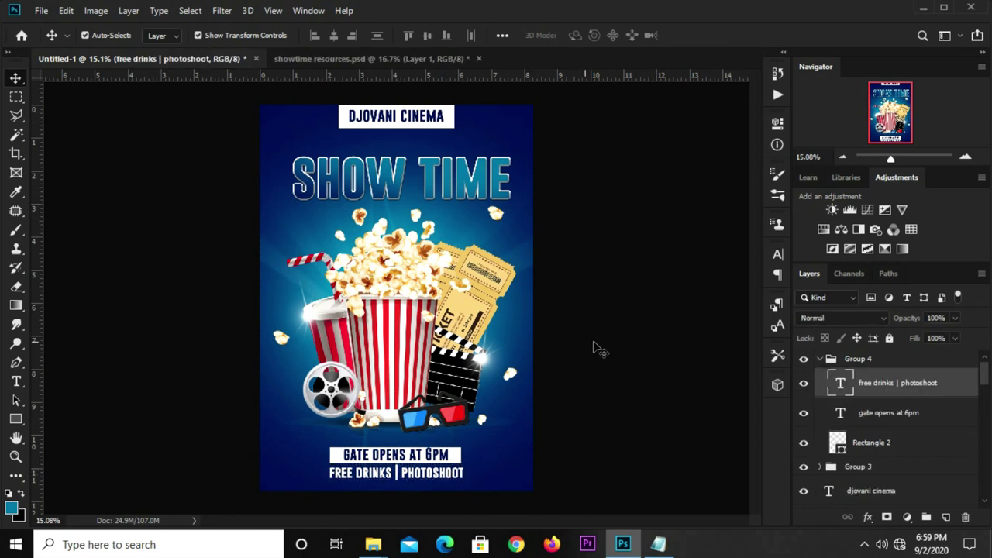
Add an empty Layer 8 above Group 4.
{"action": "left_click", "coordinate": [595, 347]}
{"action": "scroll", "coordinate": [942, 469], "scroll_direction": "down", "scroll_amount": 2}
{"action": "scroll", "coordinate": [936, 476], "scroll_direction": "up", "scroll_amount": 2}
{"action": "left_click", "coordinate": [946, 517]}
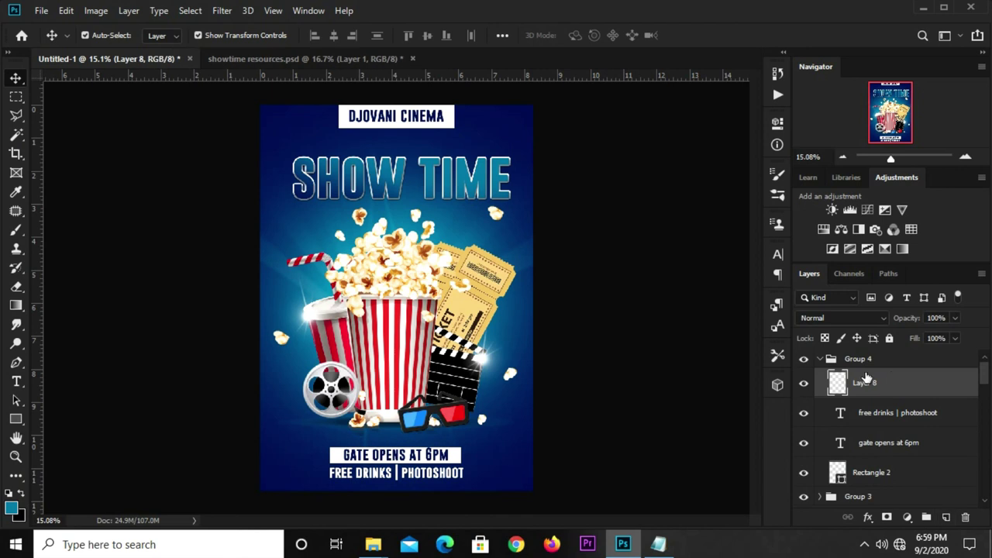
{"action": "left_click_drag", "start_coordinate": [876, 383], "coordinate": [876, 351]}
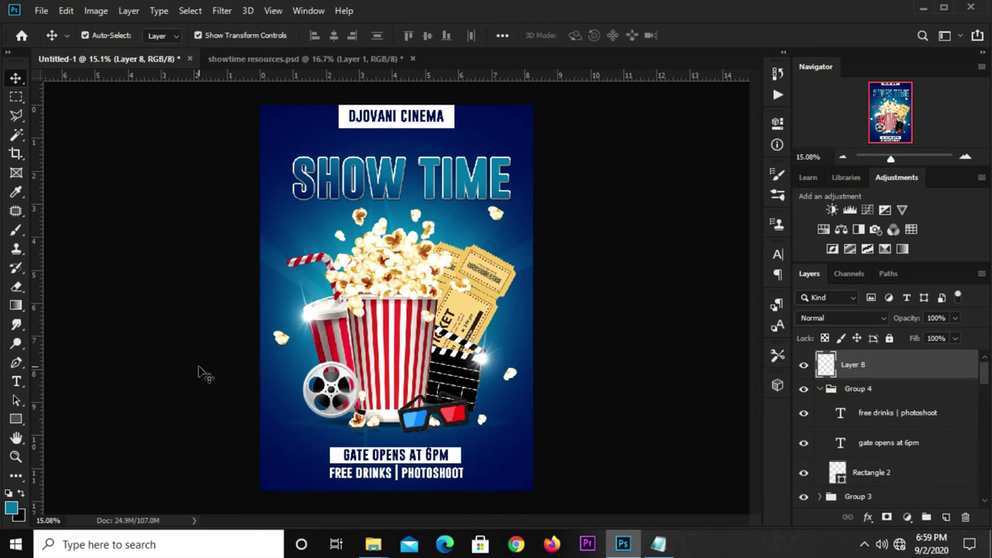
Switch to the Brush tool with a soft round preset.
{"action": "right_click", "coordinate": [14, 232]}
{"action": "left_click", "coordinate": [74, 228]}
{"action": "left_click", "coordinate": [95, 37]}
{"action": "left_click", "coordinate": [31, 149]}
{"action": "left_click", "coordinate": [694, 11]}
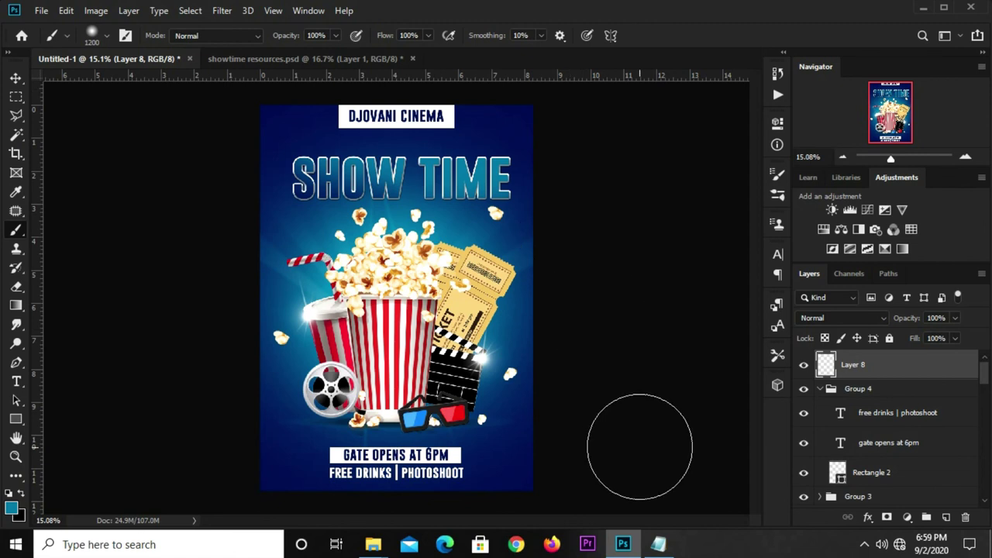
Copy colour 0979a2 from the notes, set it as foreground, and reduce the brush size.
{"action": "left_click", "coordinate": [657, 544]}
{"action": "left_click_drag", "start_coordinate": [629, 362], "coordinate": [597, 363]}
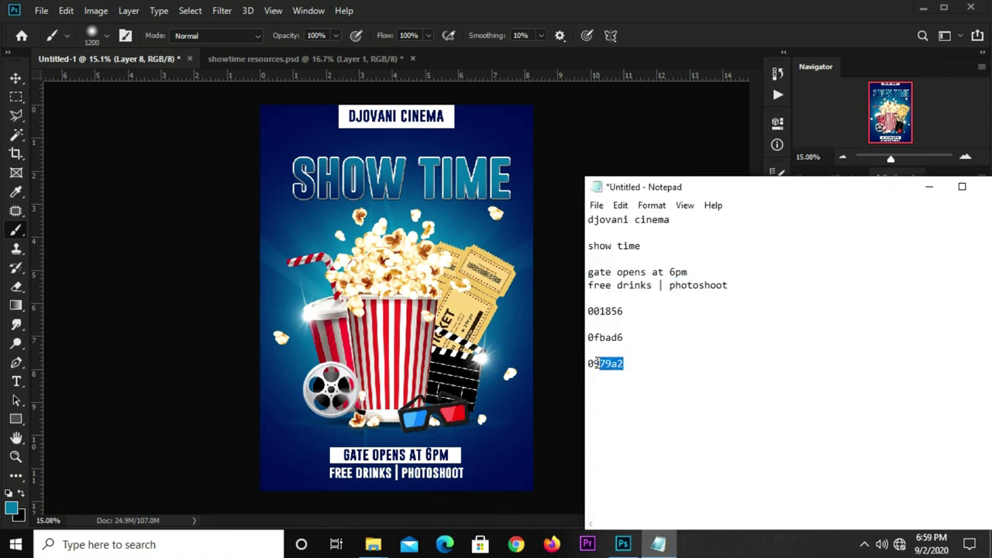
{"action": "right_click", "coordinate": [592, 362]}
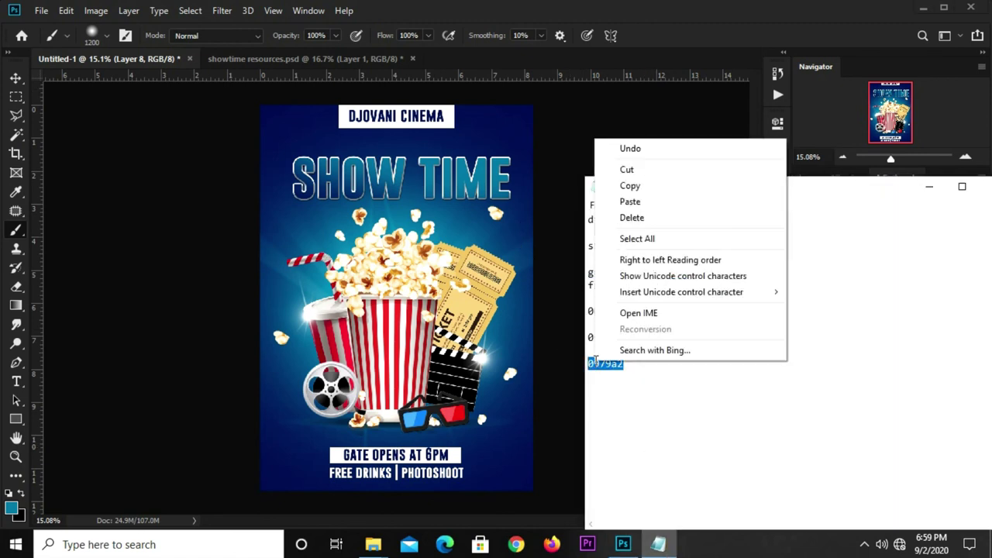
{"action": "left_click", "coordinate": [631, 188]}
{"action": "left_click", "coordinate": [650, 59]}
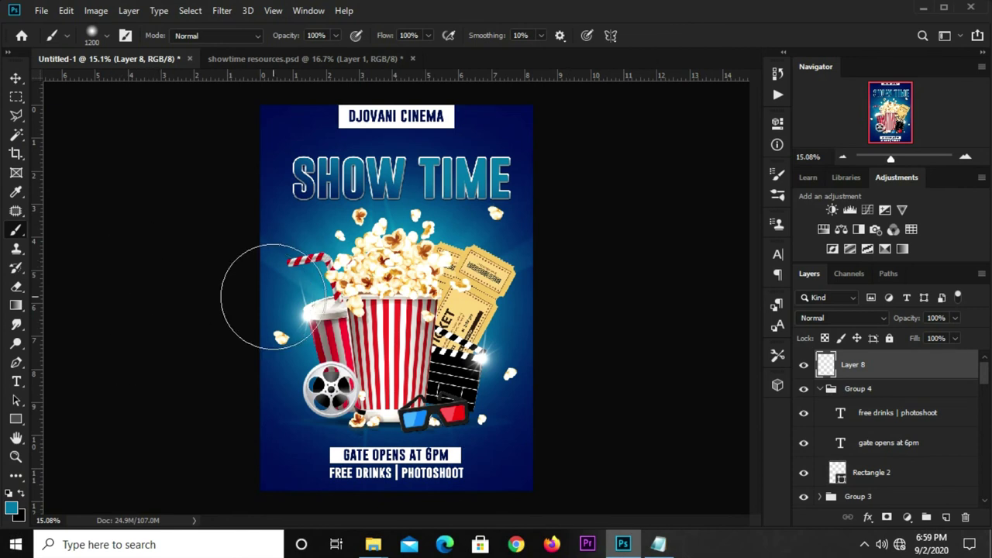
{"action": "left_click", "coordinate": [11, 508]}
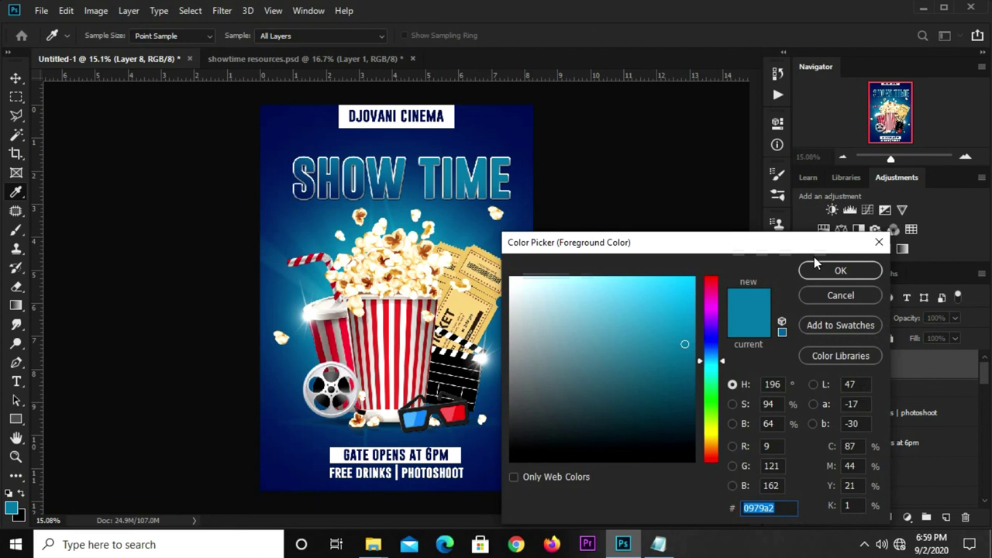
{"action": "left_click", "coordinate": [840, 270]}
{"action": "key", "text": "bracketleft"}
{"action": "key", "text": "bracketleft"}
{"action": "key", "text": "bracketleft"}
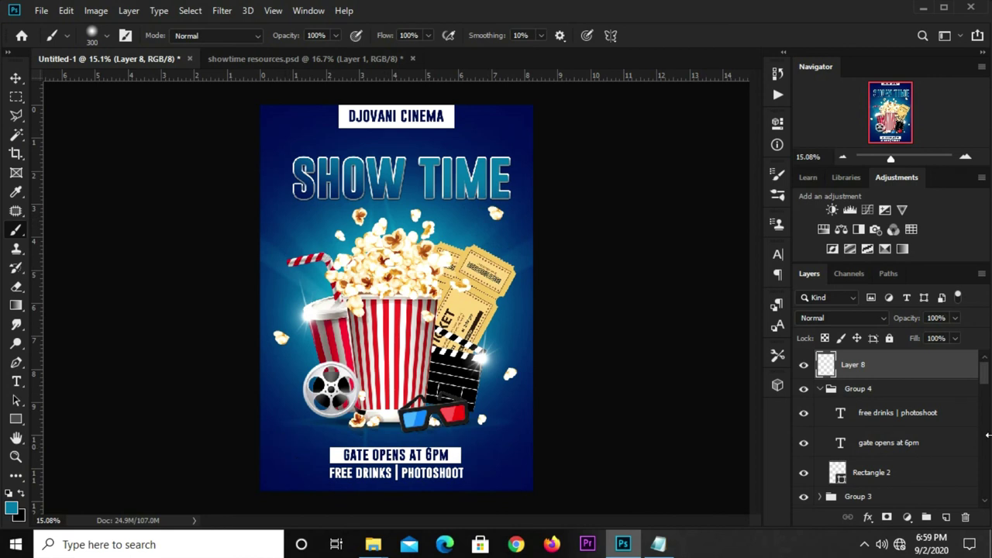
Move Layer 8 down to sit just above Color Fill 1.
{"action": "scroll", "coordinate": [915, 403], "scroll_direction": "down", "scroll_amount": 1}
{"action": "scroll", "coordinate": [919, 409], "scroll_direction": "down", "scroll_amount": 2}
{"action": "scroll", "coordinate": [898, 379], "scroll_direction": "up", "scroll_amount": 3}
{"action": "left_click_drag", "start_coordinate": [895, 366], "coordinate": [892, 530]}
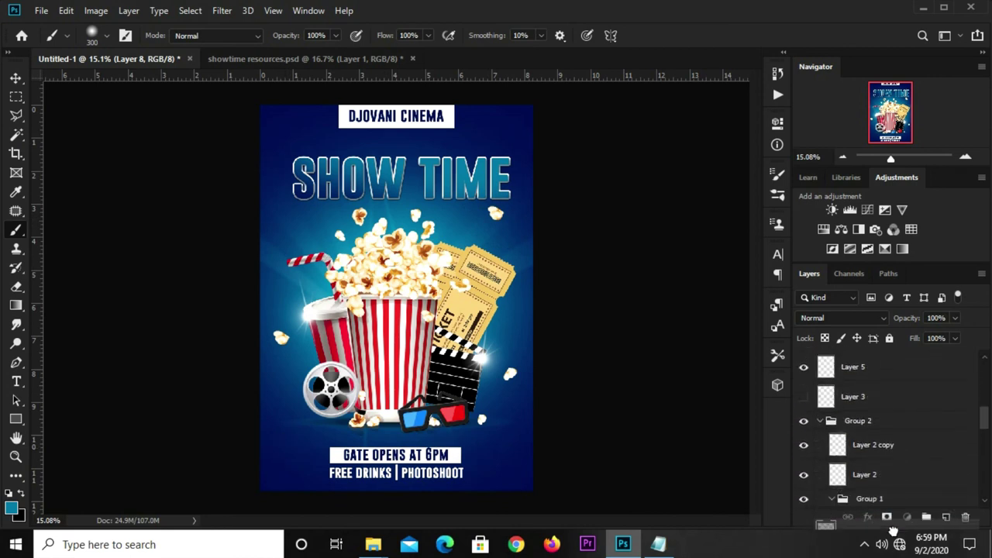
{"action": "left_click_drag", "start_coordinate": [893, 531], "coordinate": [884, 449]}
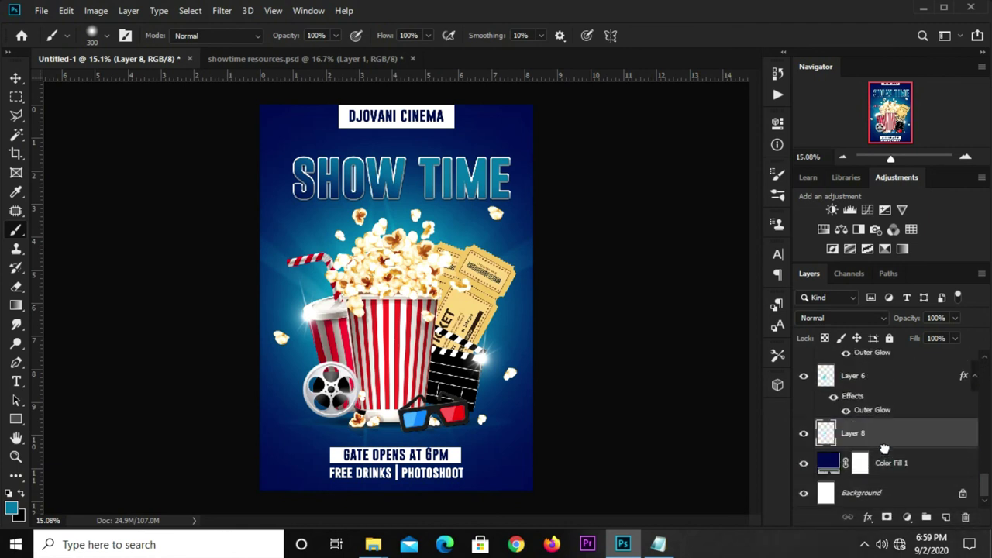
Paint soft teal glow spots and blend Layer 8 as Screen at 17% opacity.
{"action": "left_click", "coordinate": [512, 149]}
{"action": "left_click", "coordinate": [287, 187]}
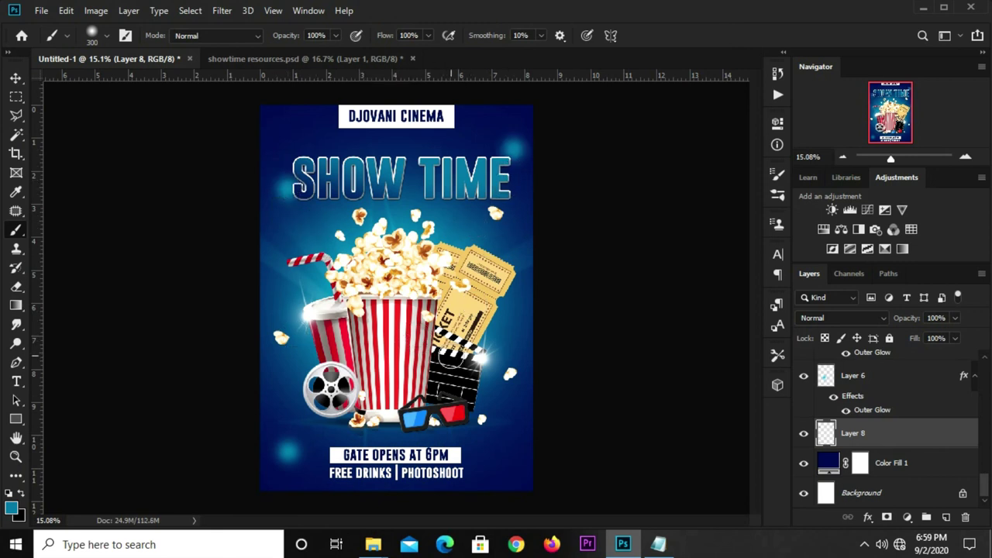
{"action": "key", "text": "bracketright"}
{"action": "key", "text": "bracketright"}
{"action": "key", "text": "bracketright"}
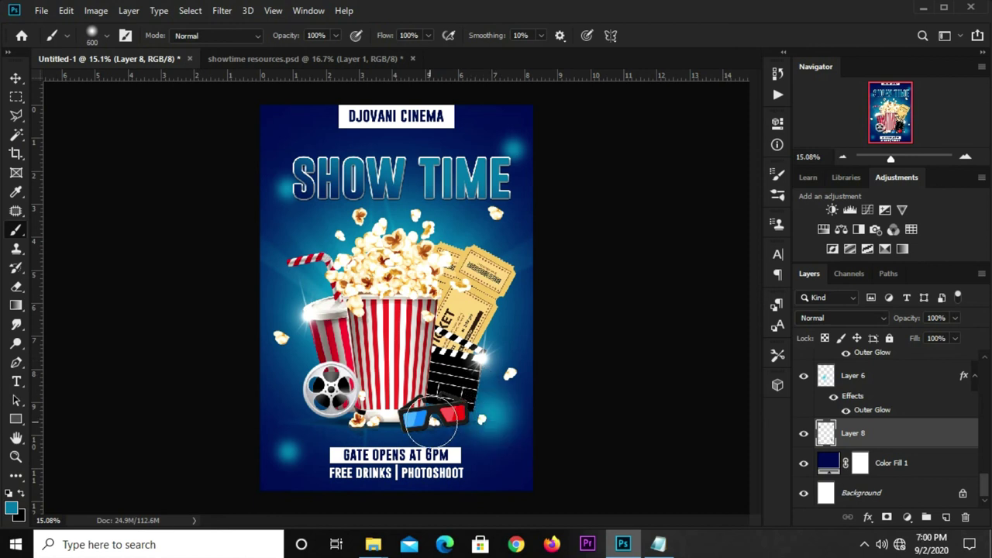
{"action": "left_click", "coordinate": [884, 318]}
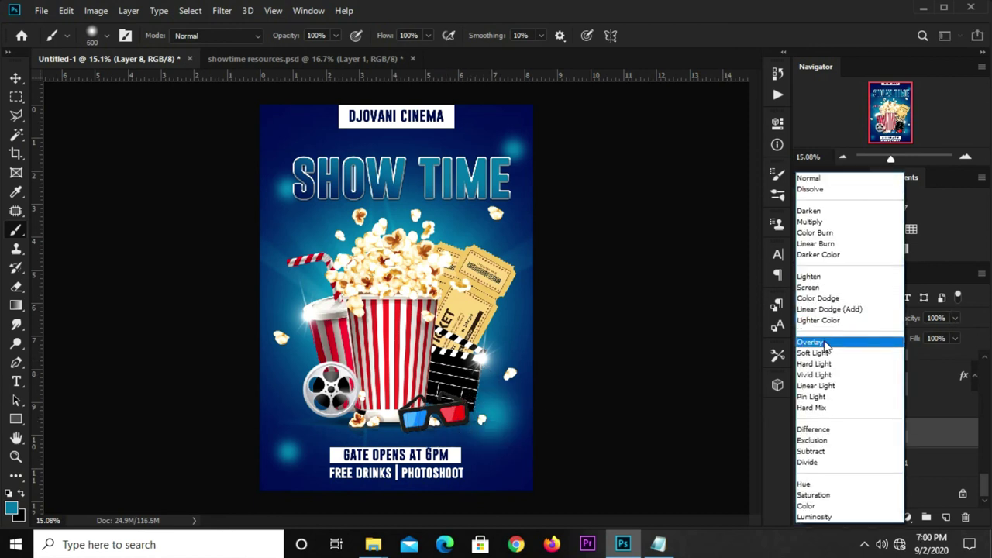
{"action": "left_click", "coordinate": [828, 291]}
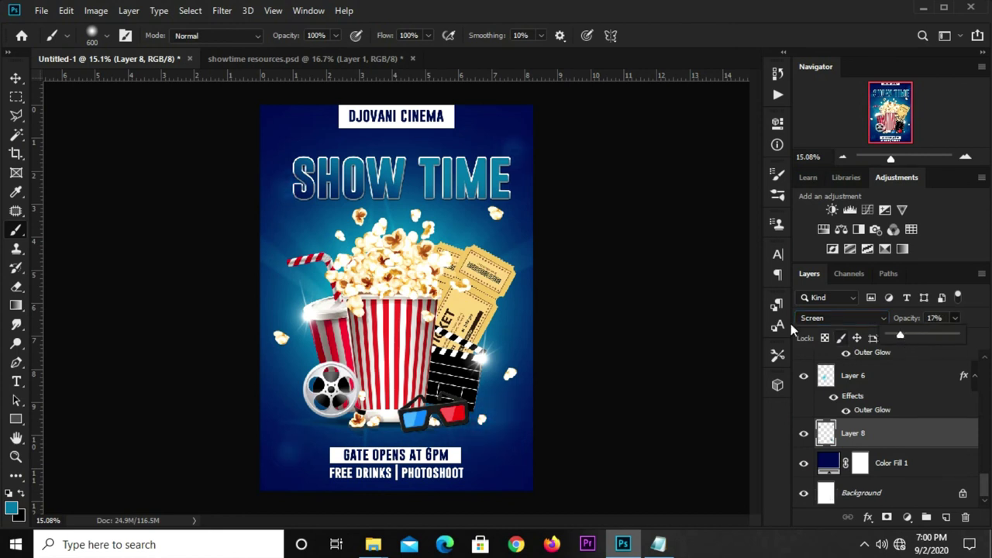
{"action": "left_click", "coordinate": [17, 79]}
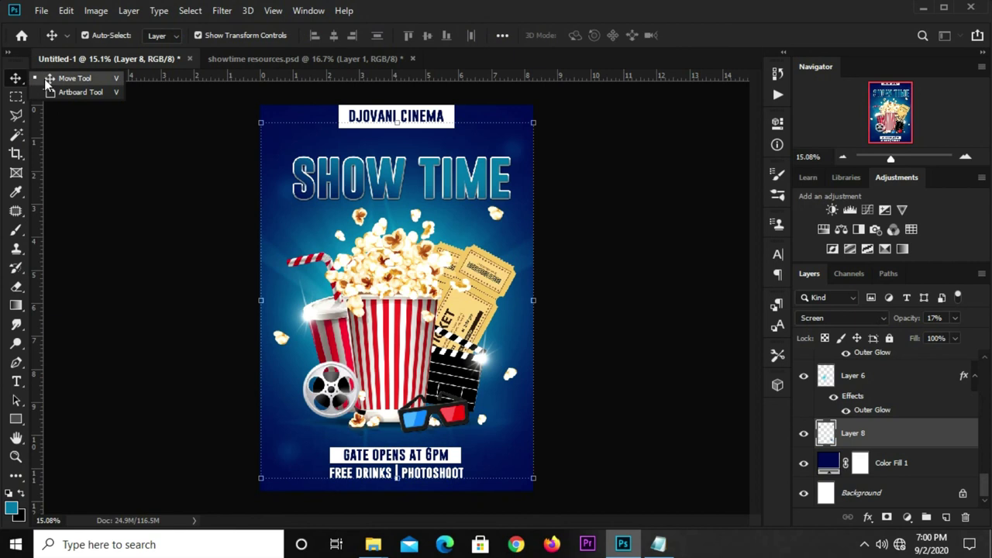
Add a Curves 1 layer on top, pulling the RGB curve's midpoint down to darken the poster.
{"action": "left_click", "coordinate": [624, 301]}
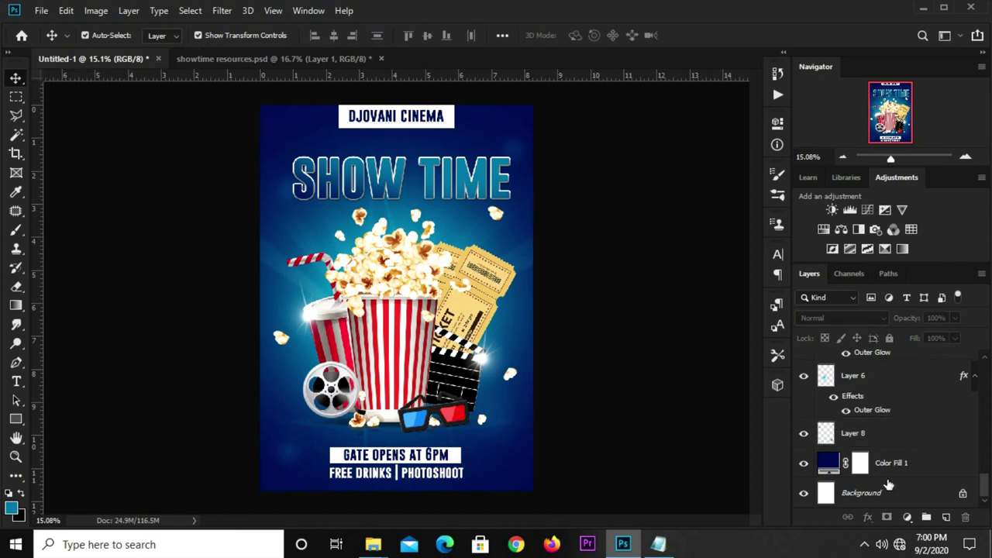
{"action": "scroll", "coordinate": [889, 482], "scroll_direction": "up", "scroll_amount": 3}
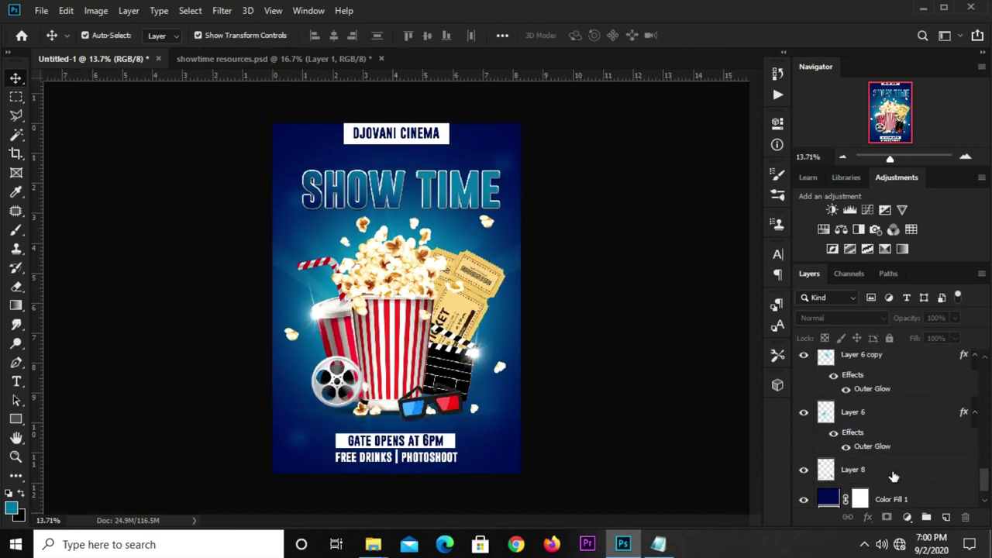
{"action": "left_click", "coordinate": [908, 517]}
{"action": "left_click", "coordinate": [899, 326]}
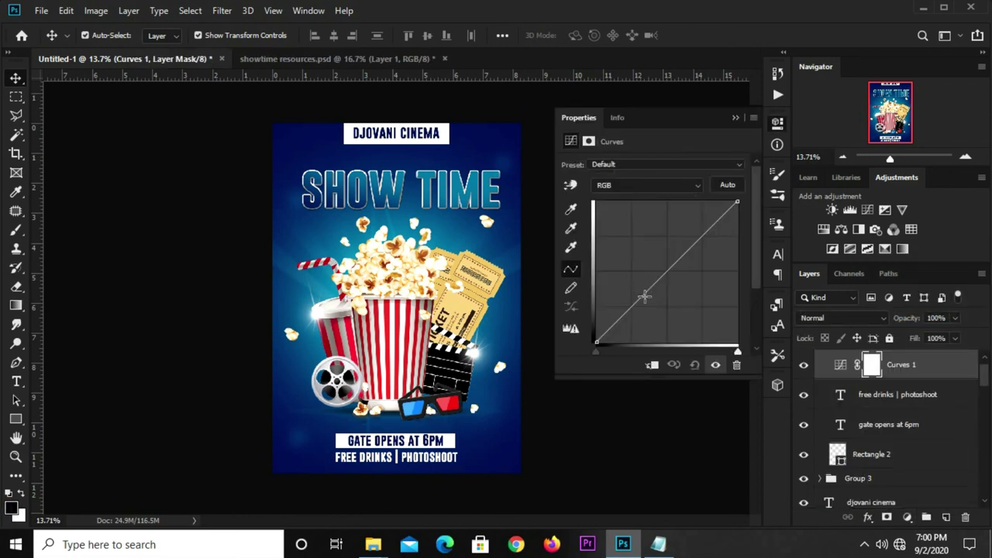
{"action": "left_click_drag", "start_coordinate": [644, 296], "coordinate": [640, 306]}
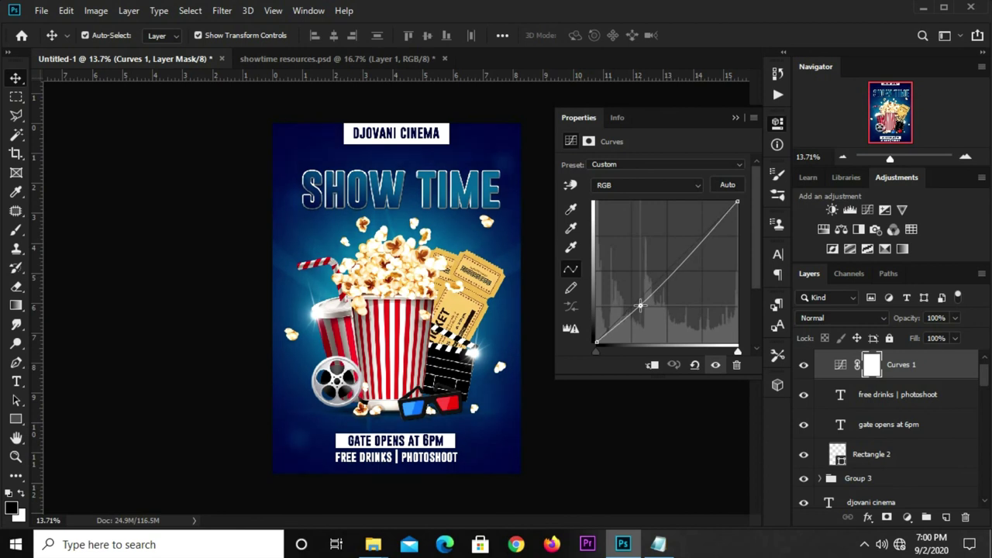
{"action": "left_click", "coordinate": [734, 117]}
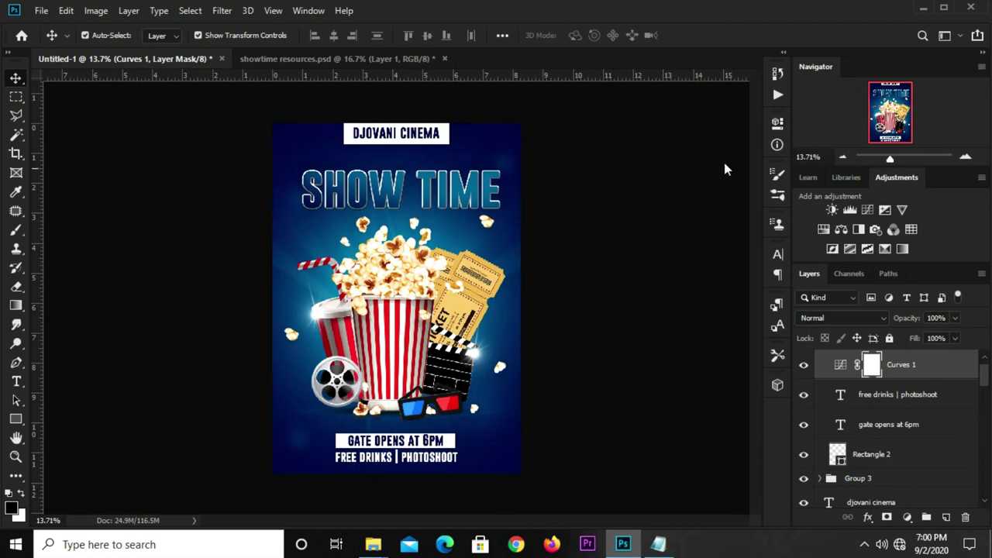
{"action": "left_click", "coordinate": [804, 365]}
{"action": "left_click", "coordinate": [636, 265]}
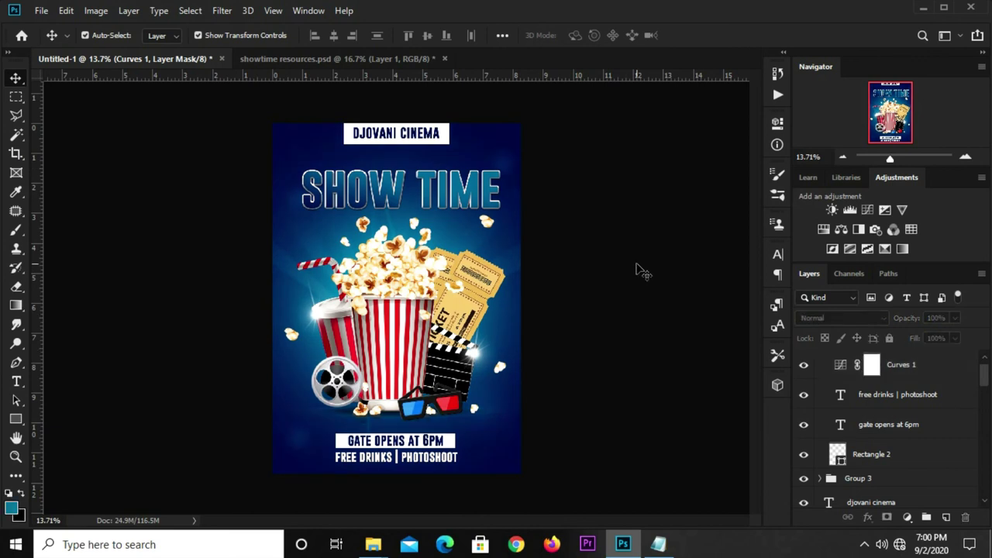
Shrink the small popcorn piece beside the SHOW TIME title to about 91%.
{"action": "key", "text": "ctrl+plus"}
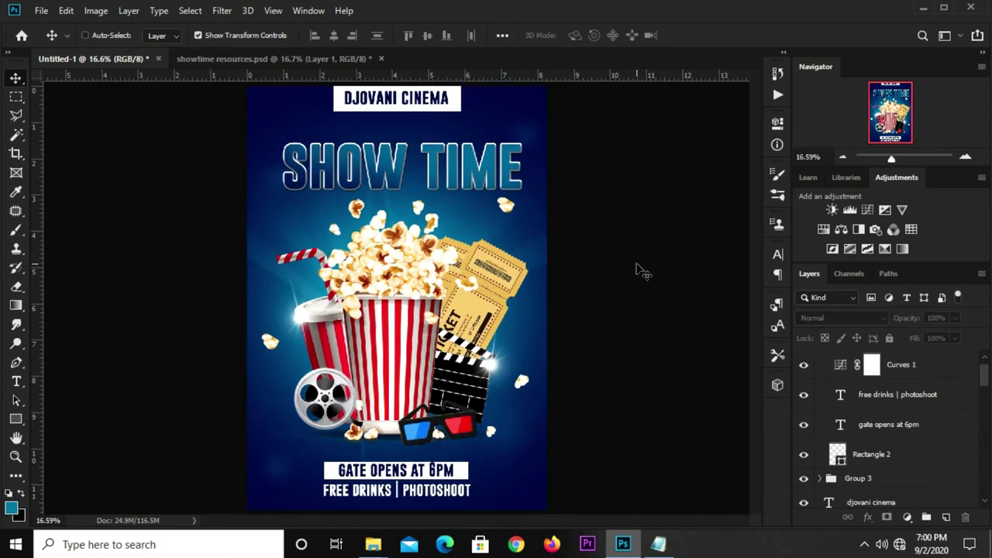
{"action": "key", "text": "ctrl+z"}
{"action": "key", "text": "ctrl+shift+z"}
{"action": "left_click", "coordinate": [506, 205]}
{"action": "key", "text": "ctrl+t"}
{"action": "left_click_drag", "start_coordinate": [508, 210], "coordinate": [506, 219]}
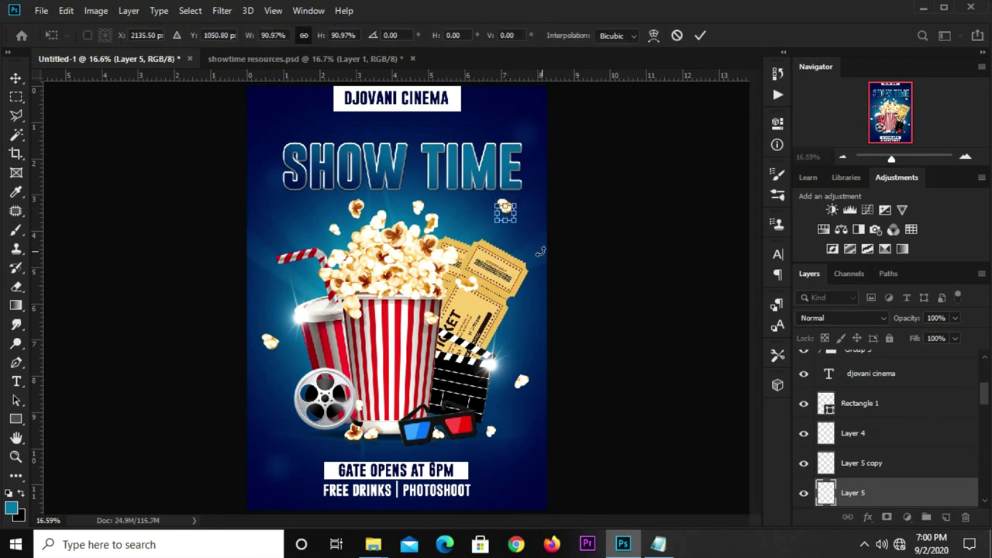
{"action": "key", "text": "Return"}
Nudge the clipped Layer 7 and the Group 3 SHOW TIME title slightly upward.
{"action": "left_click", "coordinate": [447, 167]}
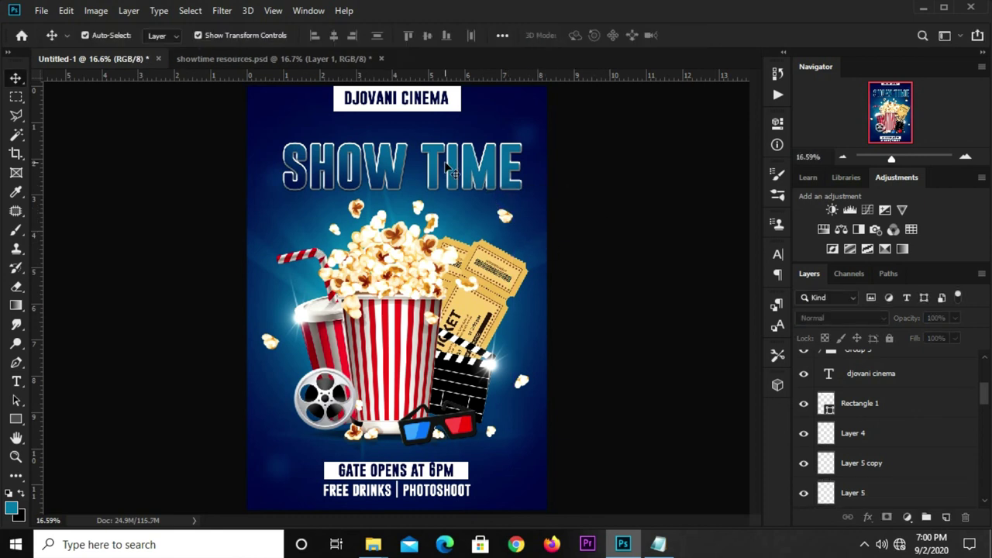
{"action": "key", "text": "ctrl+v"}
{"action": "key", "text": "ctrl+alt+g"}
{"action": "key", "text": "shift+Up"}
{"action": "key", "text": "shift+Up"}
{"action": "key", "text": "shift+Up"}
{"action": "key", "text": "shift+Up"}
{"action": "key", "text": "shift+Up"}
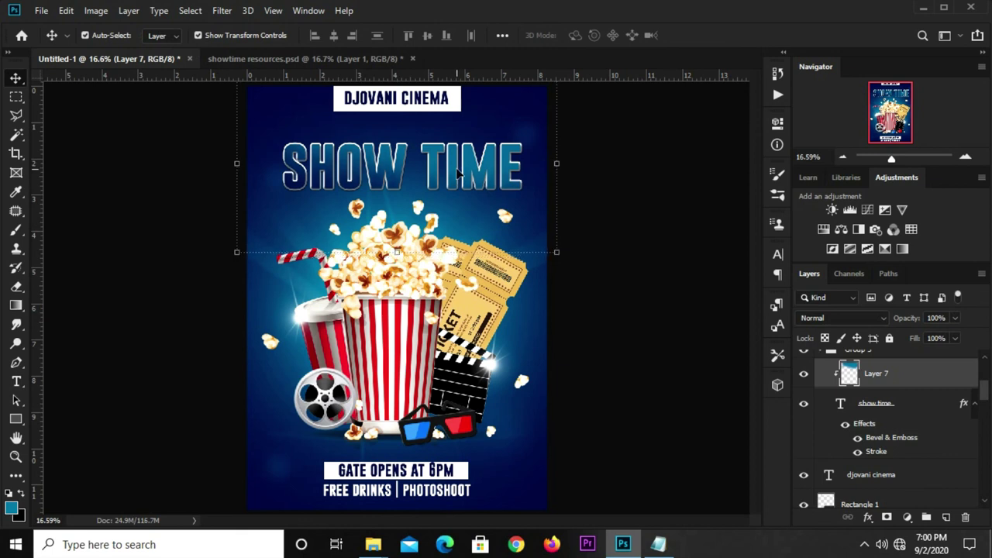
{"action": "scroll", "coordinate": [897, 387], "scroll_direction": "up", "scroll_amount": 1}
{"action": "left_click", "coordinate": [887, 390]}
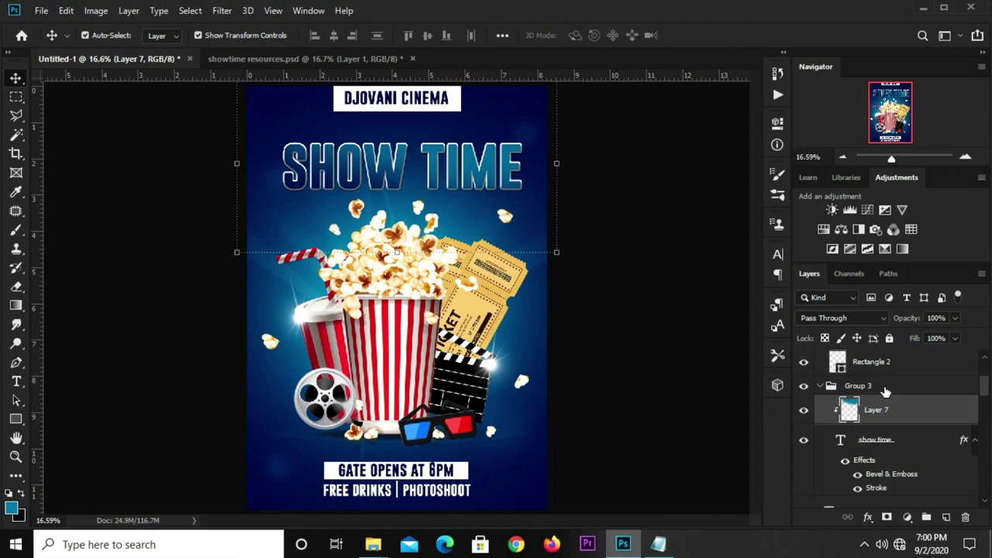
{"action": "key", "text": "shift+Up"}
{"action": "key", "text": "shift+Up"}
{"action": "key", "text": "shift+Up"}
{"action": "key", "text": "shift+Up"}
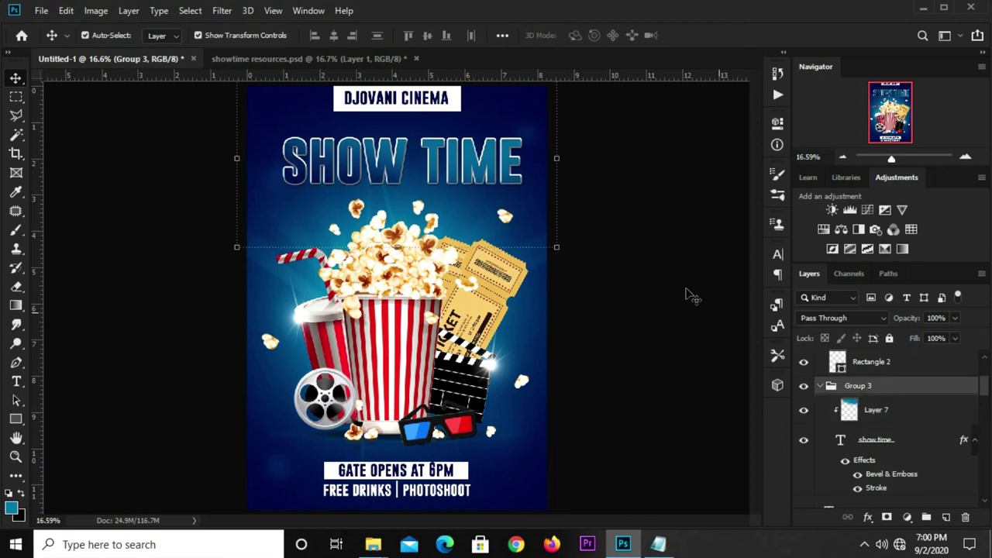
{"action": "key", "text": "shift+Up"}
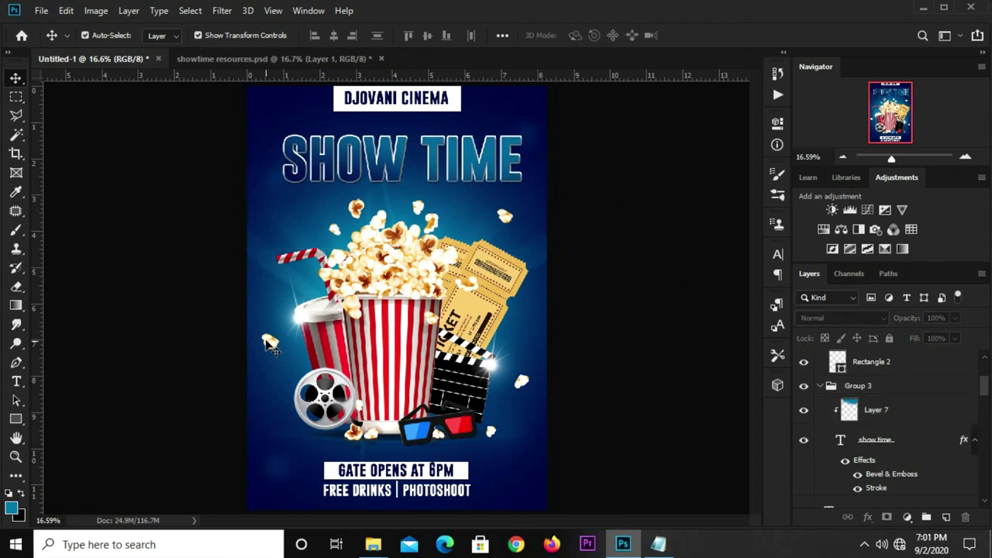
Move the small popcorn piece left of the drink cup slightly down.
{"action": "left_click", "coordinate": [269, 341]}
{"action": "left_click_drag", "start_coordinate": [269, 341], "coordinate": [271, 350]}
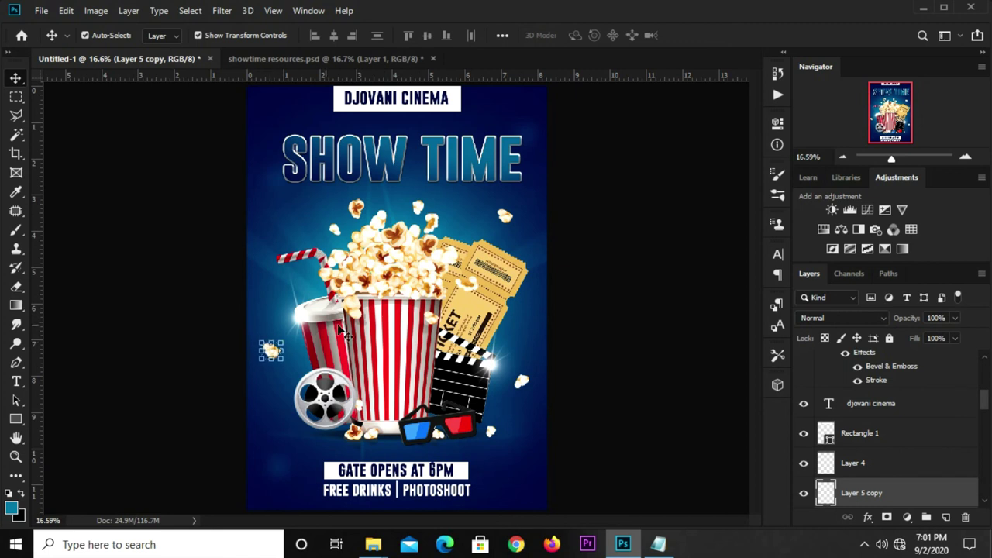
{"action": "left_click", "coordinate": [599, 308]}
{"action": "scroll", "coordinate": [598, 308], "scroll_direction": "down", "scroll_amount": 1}
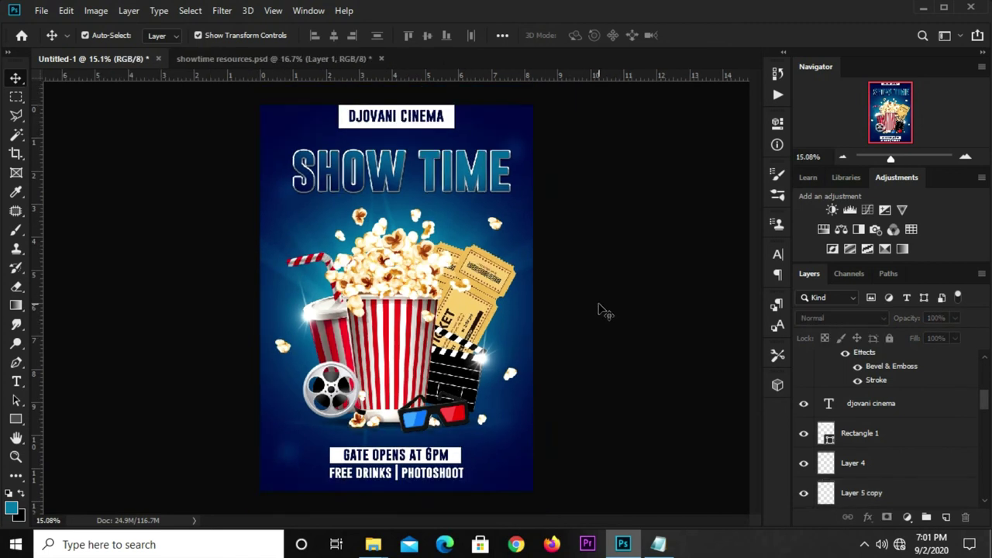
{"action": "scroll", "coordinate": [605, 311], "scroll_direction": "up", "scroll_amount": 1}
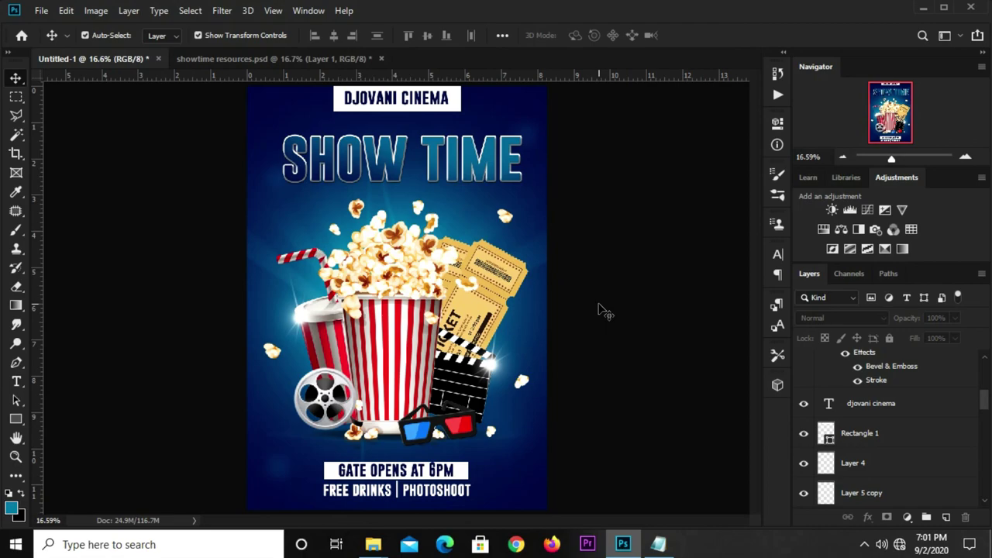